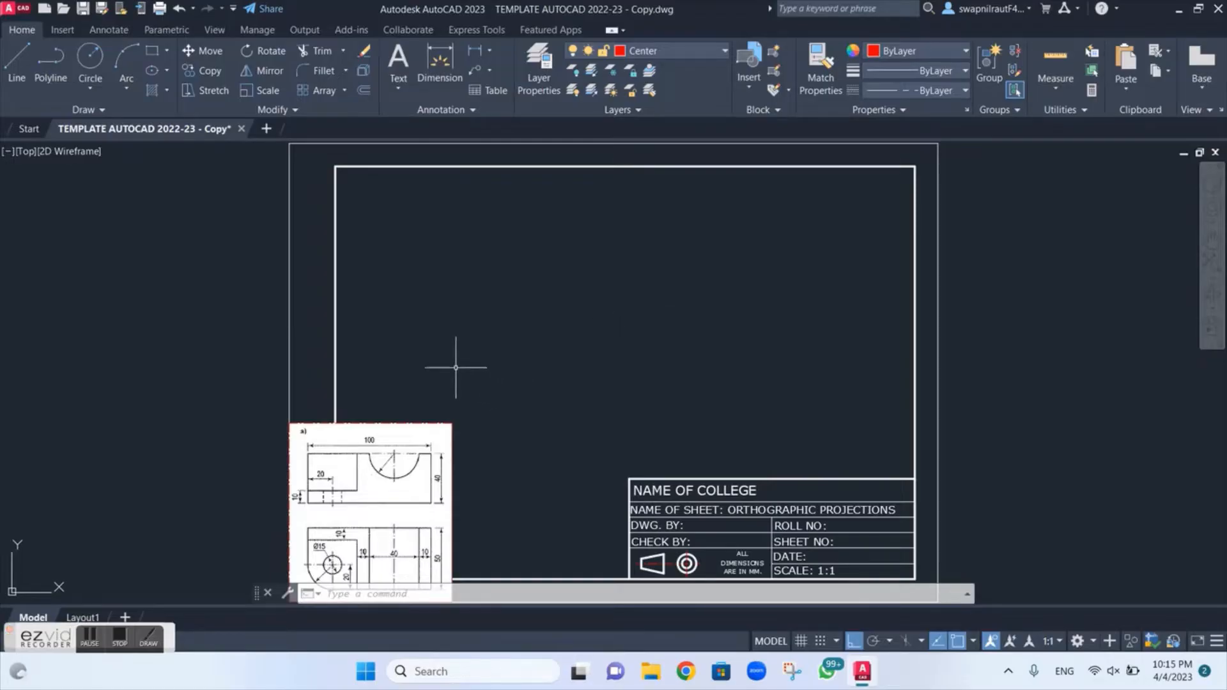
Switch the drafting grid snap from rectangular to isometric snap
scroll(387, 427, "up", 4)
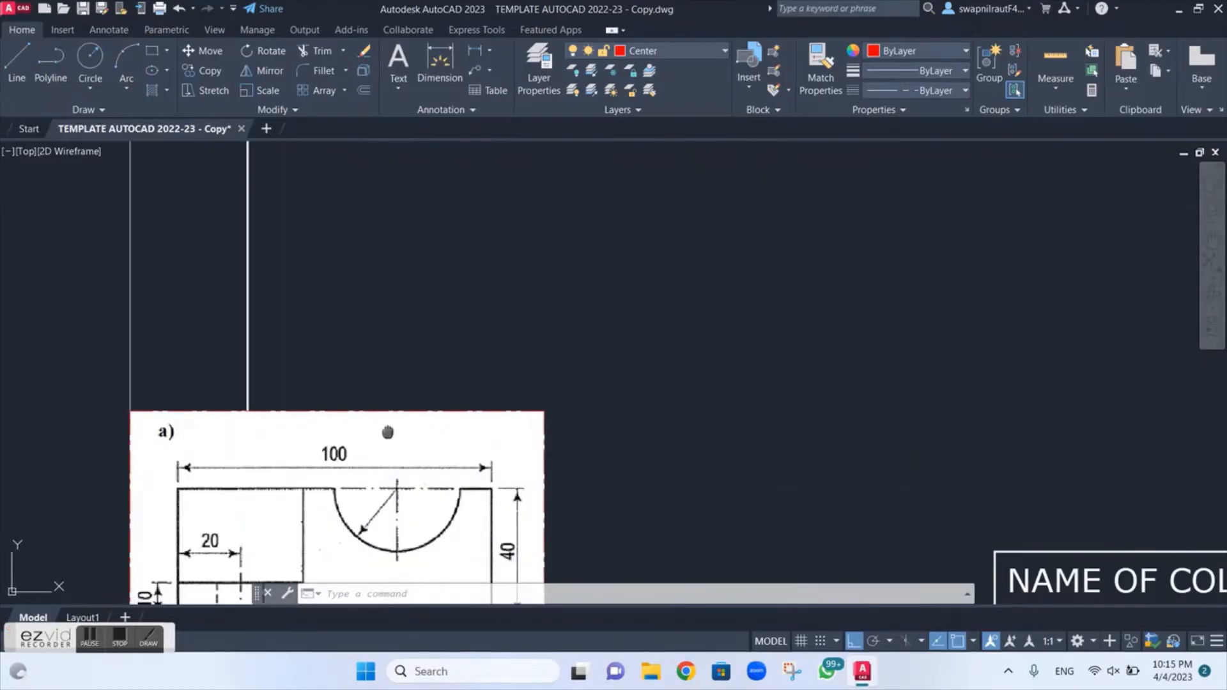
mouse_move(387, 426)
middle_mouse_down()
mouse_move(427, 127)
mouse_move(424, 200)
middle_mouse_up()
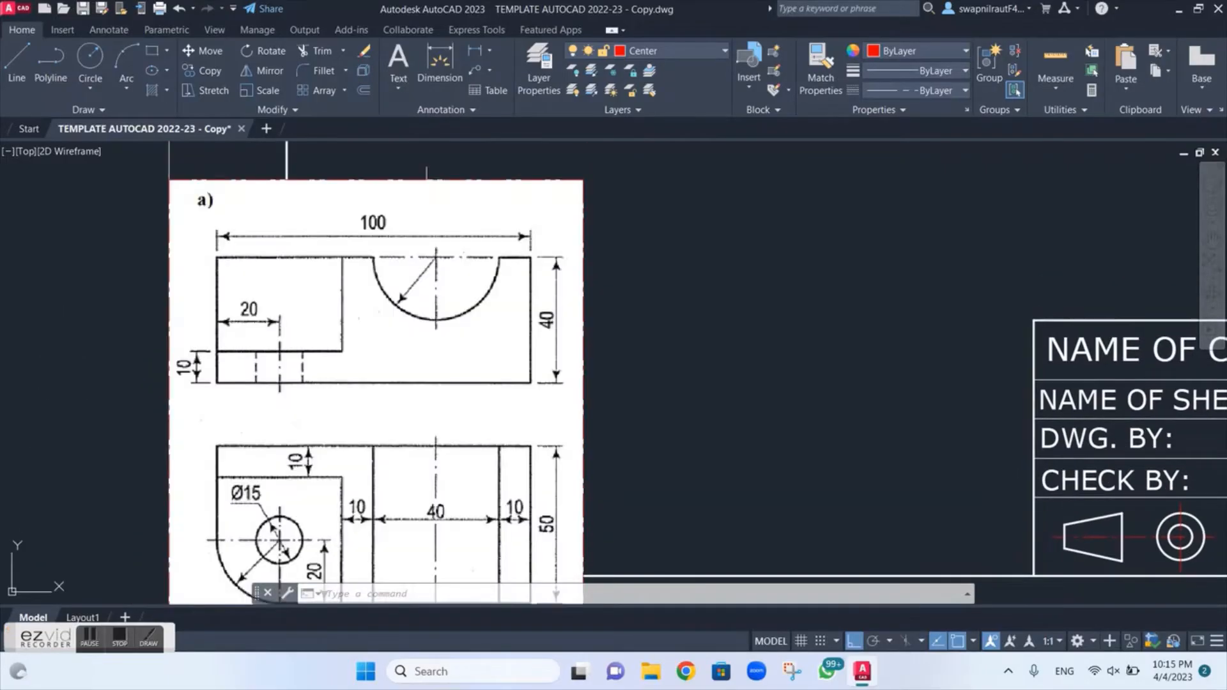
middle_click_drag(422, 320, 422, 272)
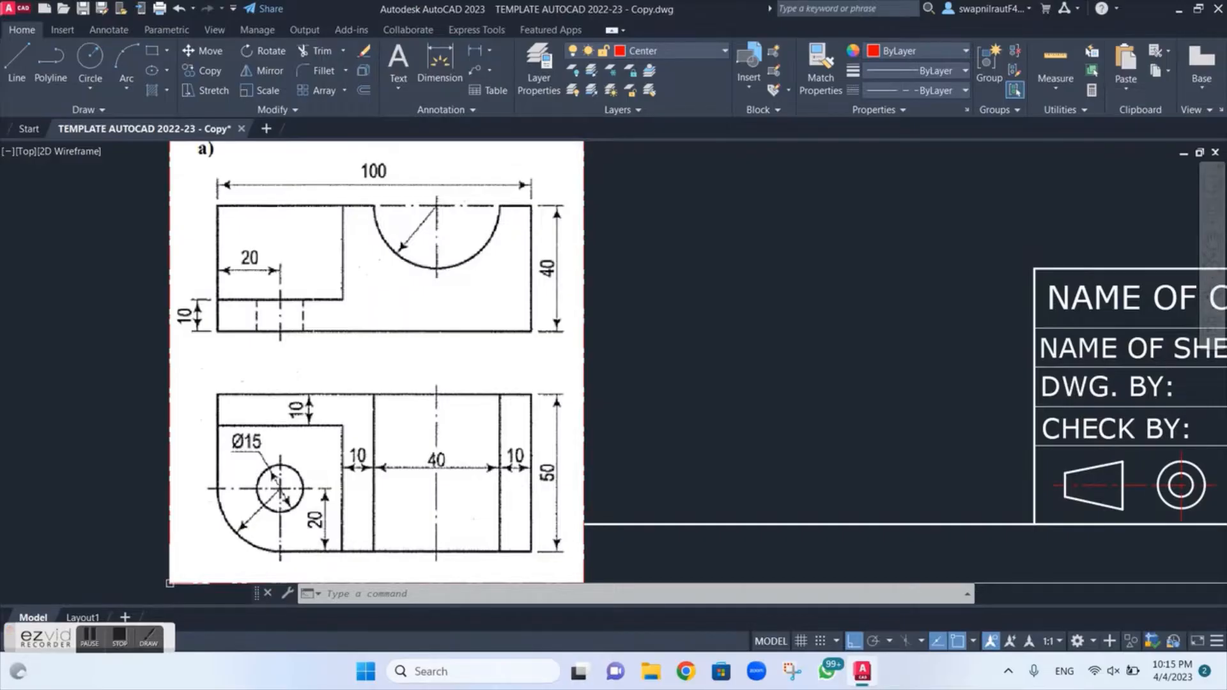
scroll(718, 274, "down", 5)
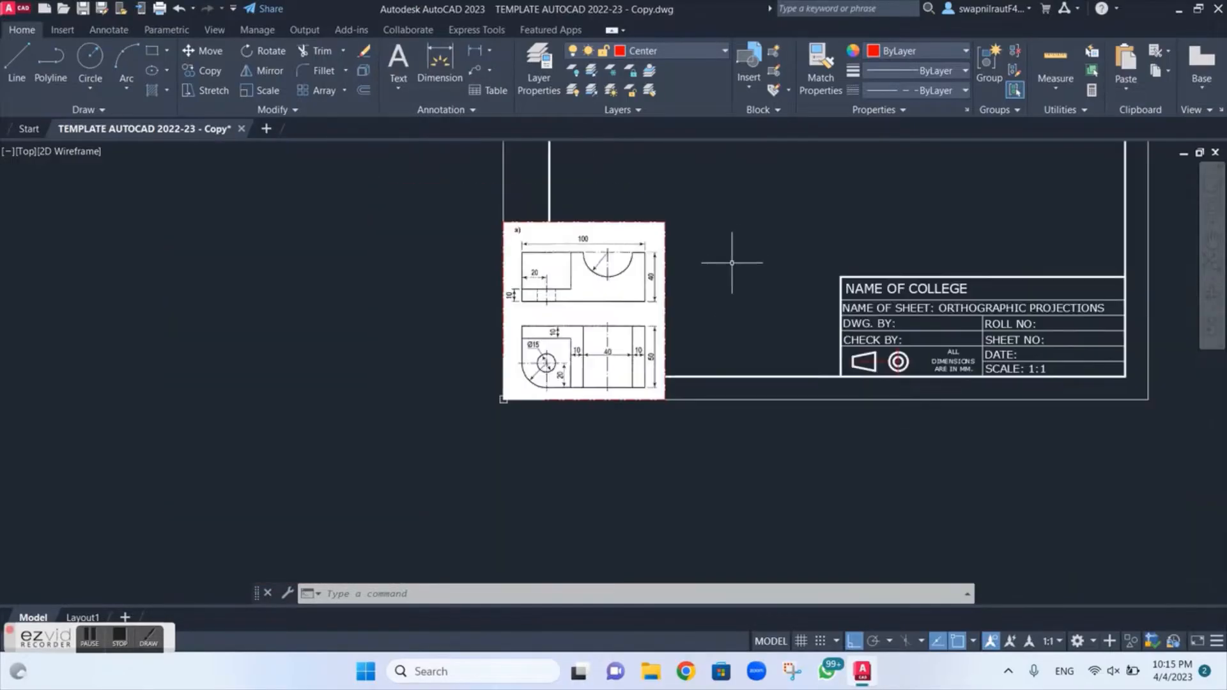
middle_click_drag(726, 266, 461, 459)
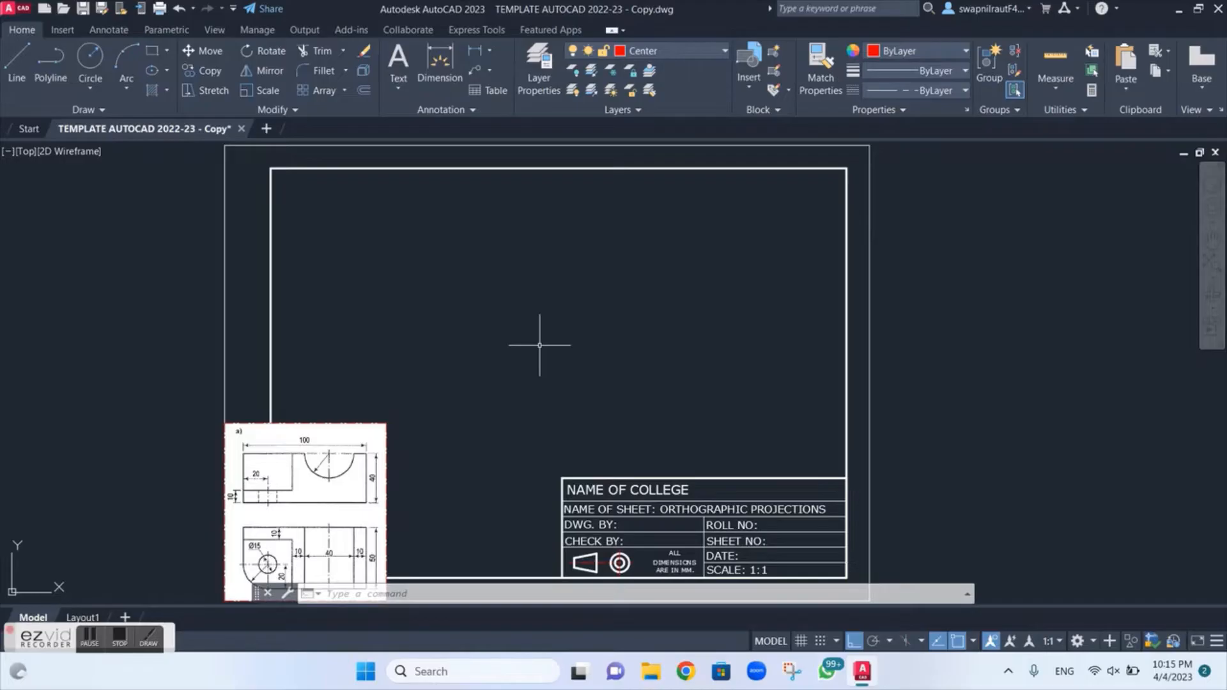
type("os")
key("Return")
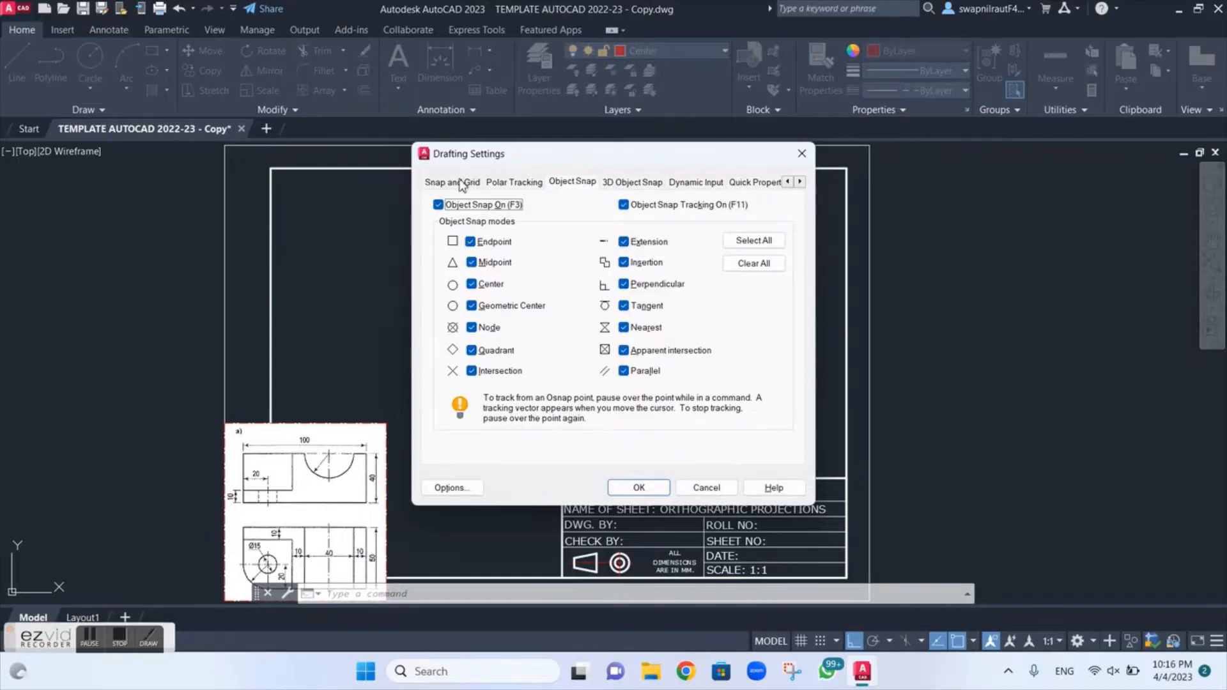
left_click(461, 184)
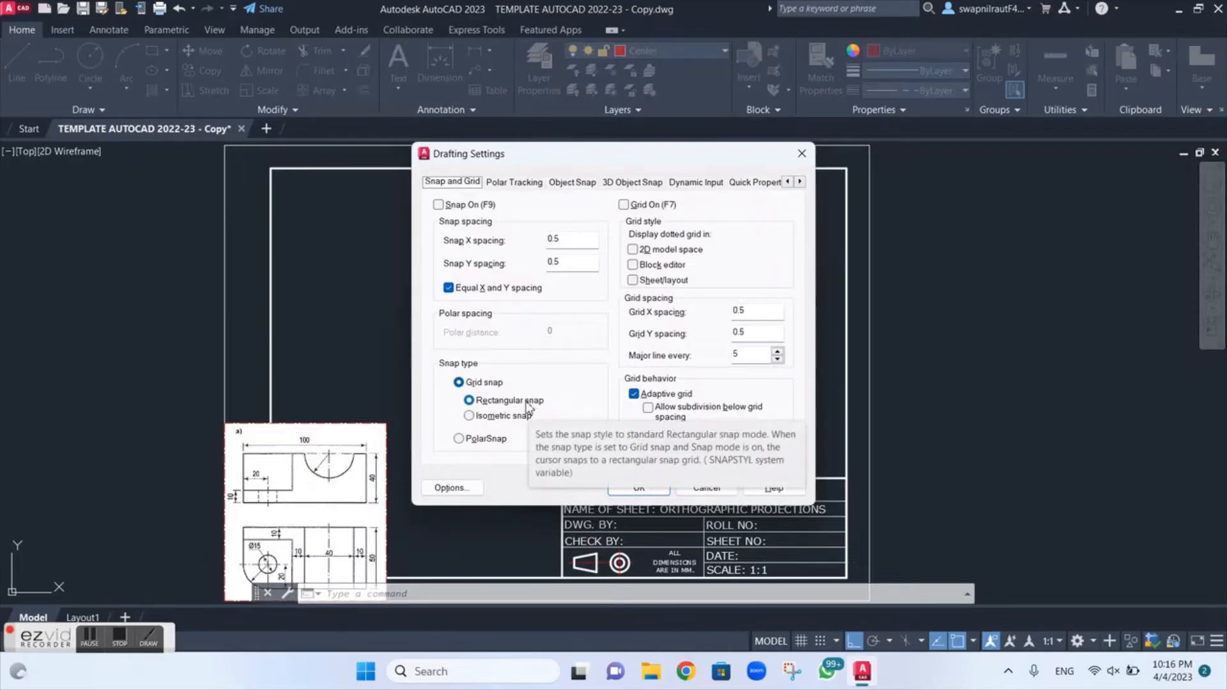
left_click(504, 416)
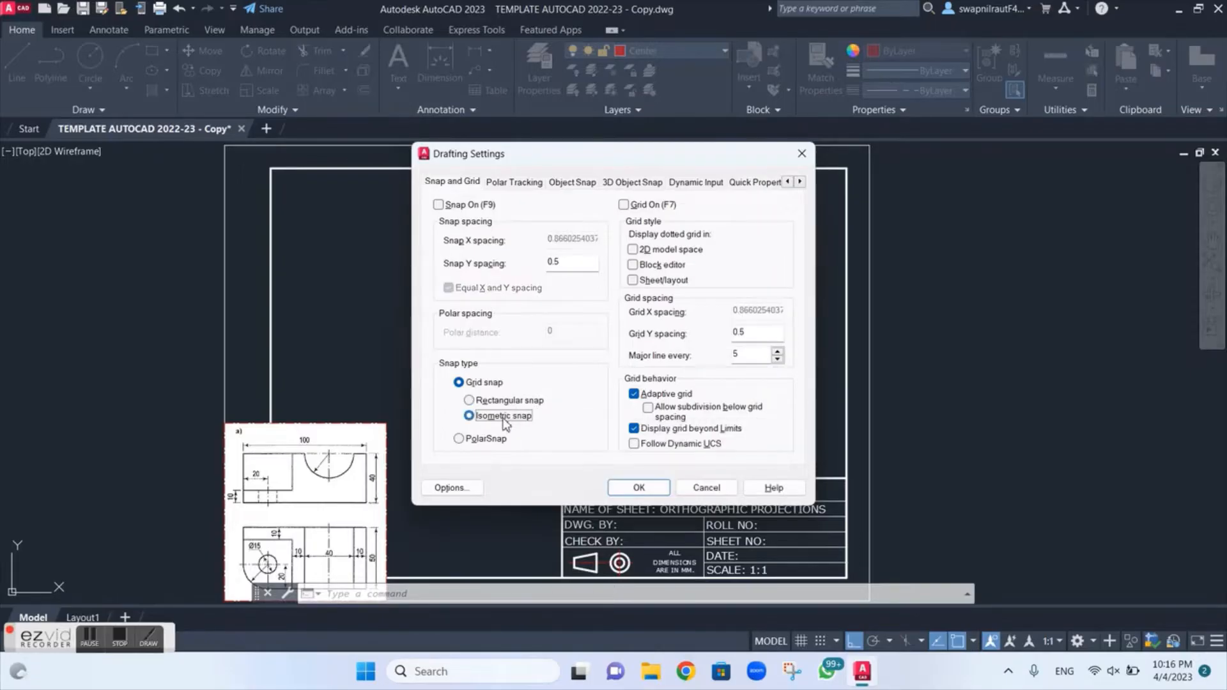
left_click(639, 488)
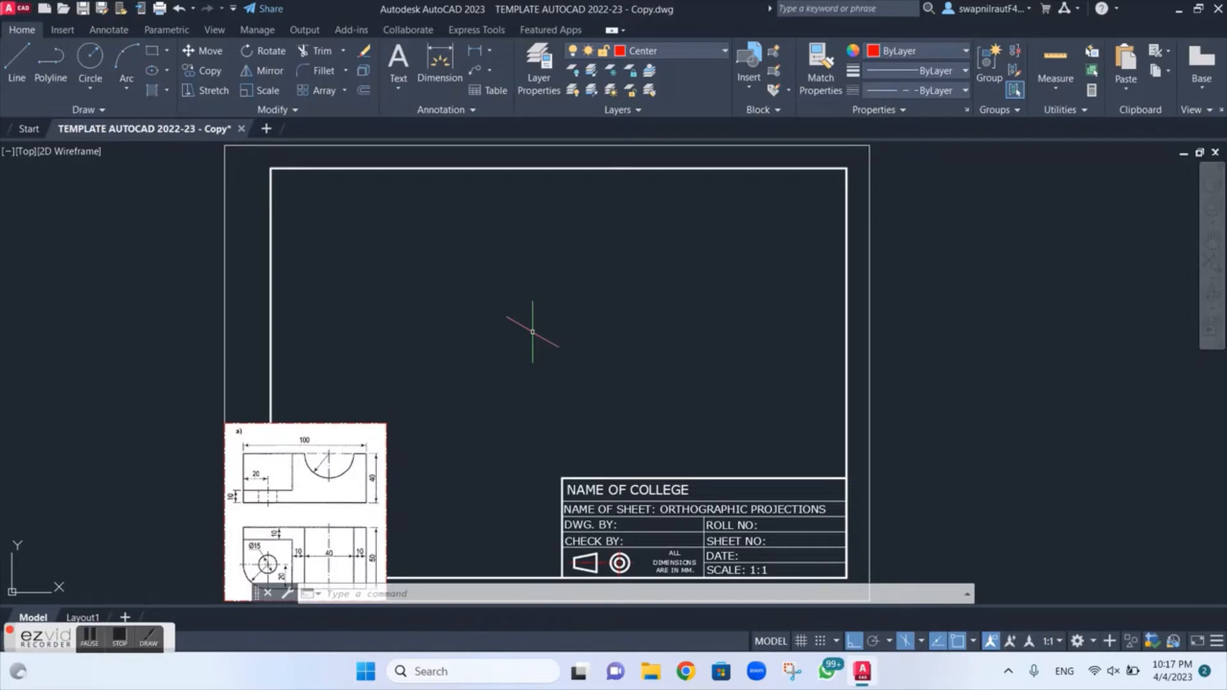
Enable all object snap modes in the drafting settings
type("OS")
key("Return")
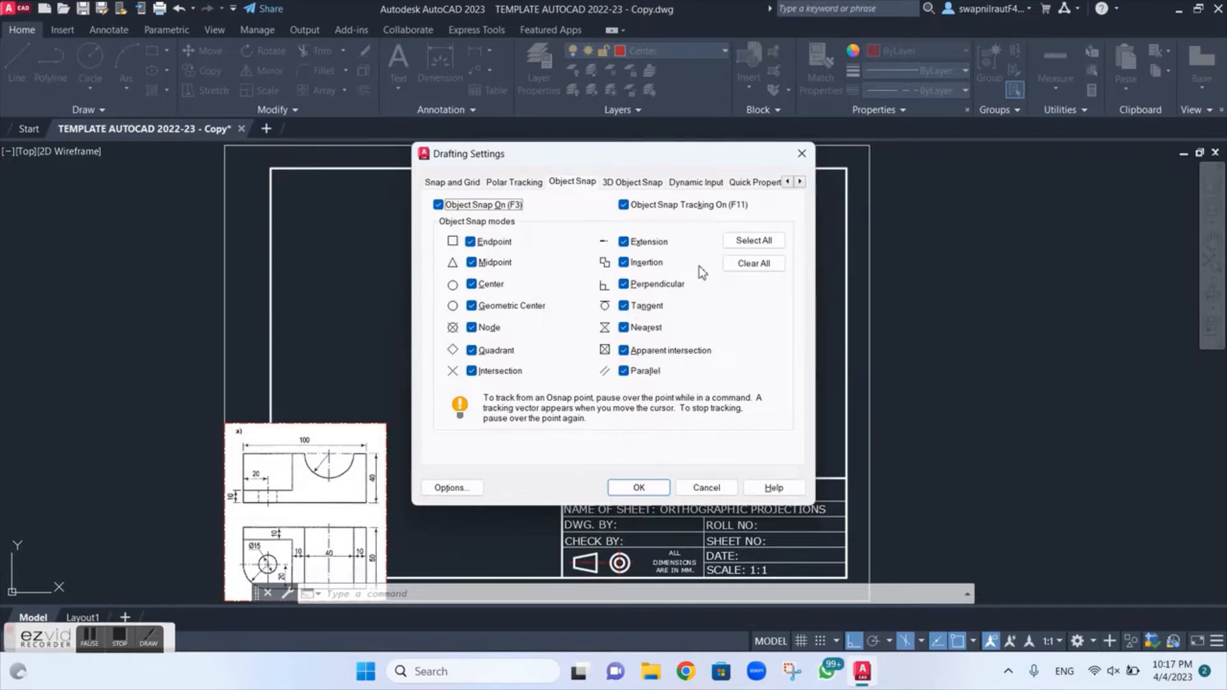
left_click(761, 239)
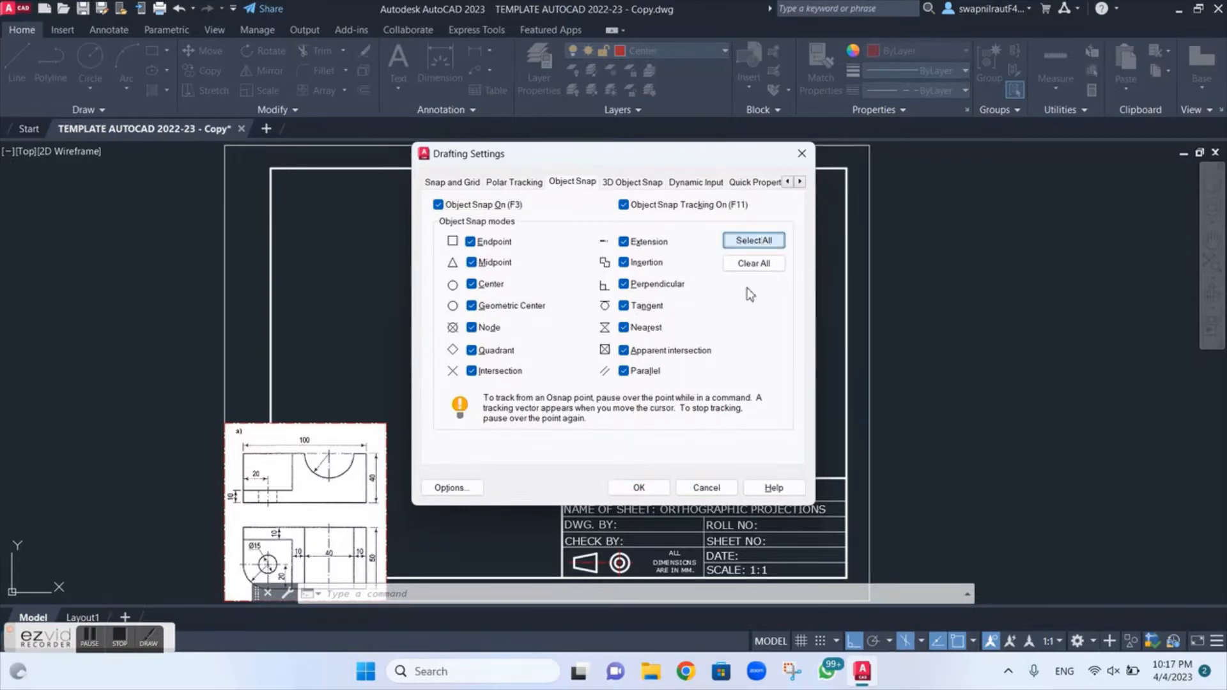
left_click(638, 487)
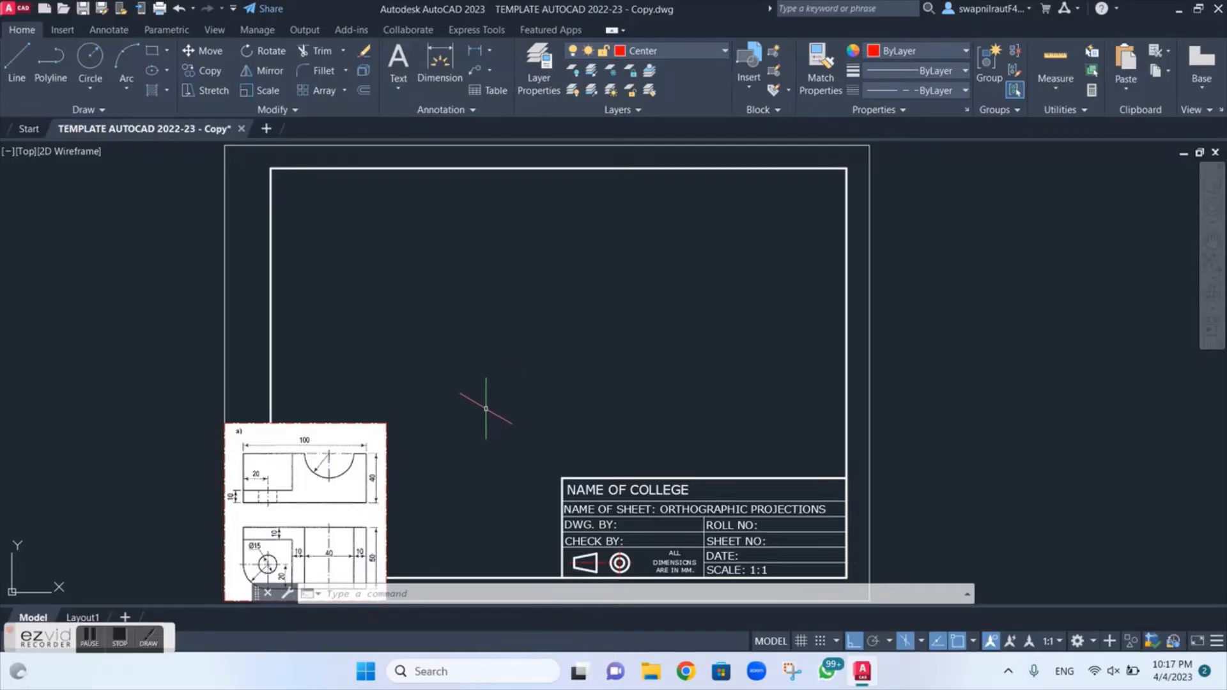
Examine the dimensions of the block in the reference image's front and top views
scroll(351, 438, "down", 2)
middle_click_drag(351, 439, 406, 293)
scroll(402, 327, "up", 5)
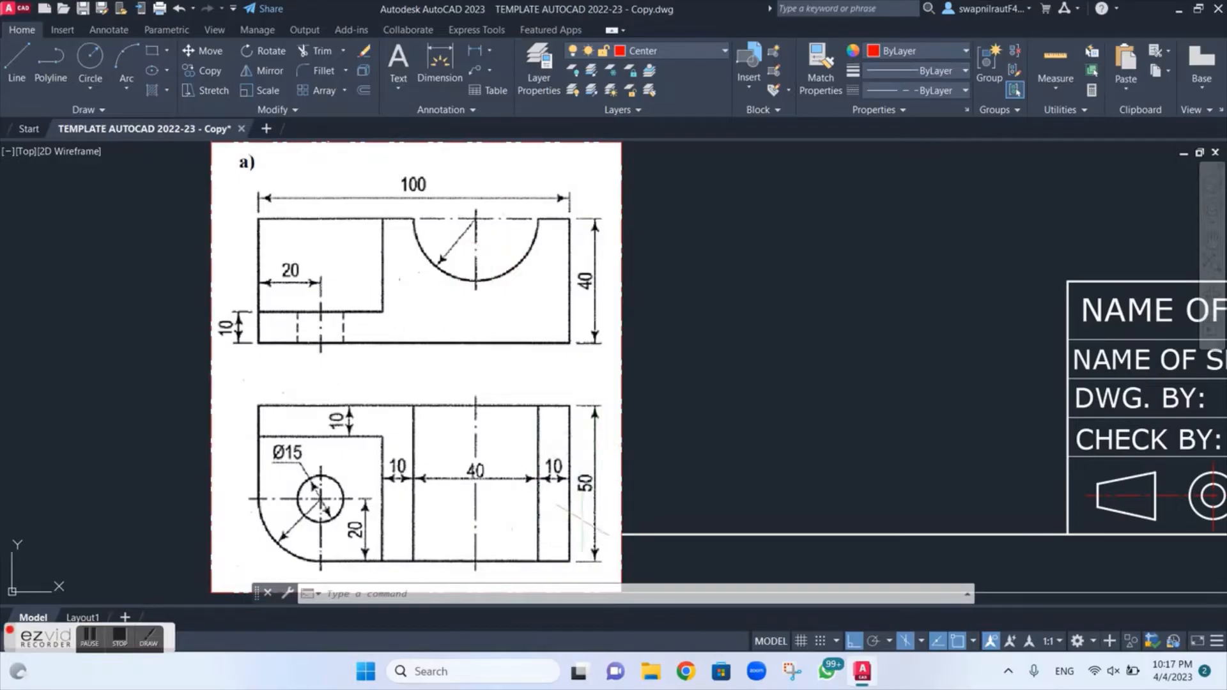
scroll(703, 329, "down", 4)
mouse_move(707, 328)
middle_mouse_down()
mouse_move(514, 422)
mouse_move(479, 424)
middle_mouse_up()
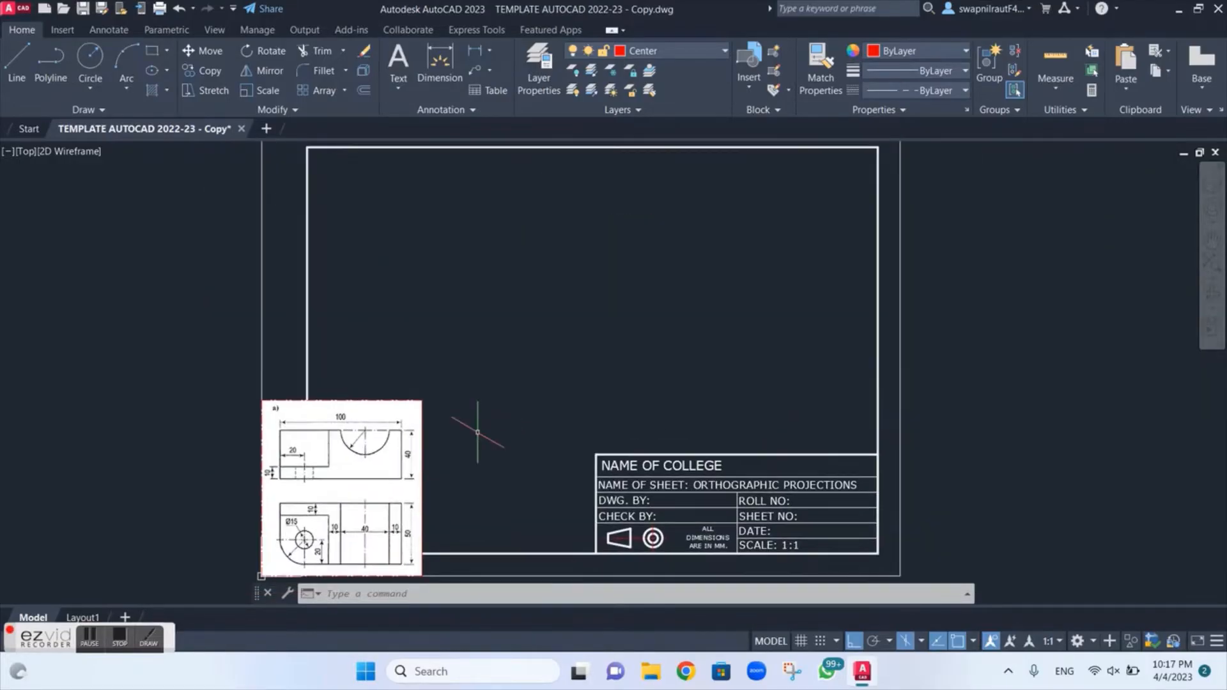
scroll(553, 307, "down", 2)
scroll(554, 307, "up", 2)
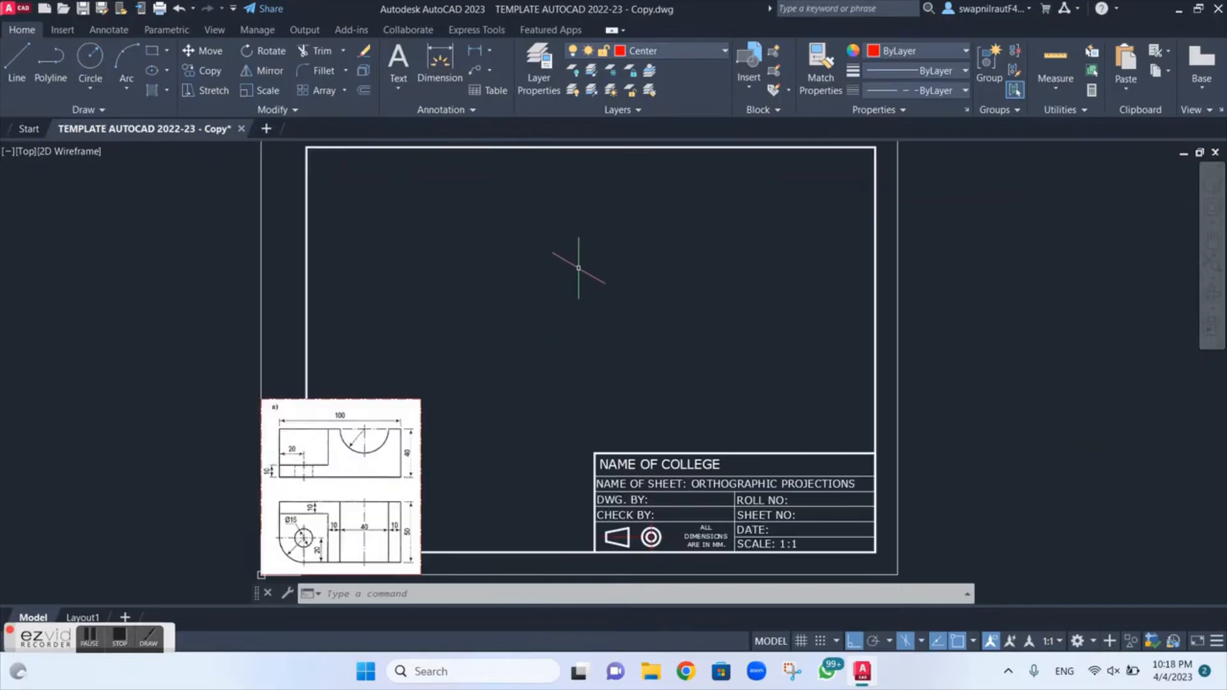
Make Proj the current layer and draw a 100 mm bottom edge at 30° in the middle of the sheet, using the top isoplane
left_click(650, 50)
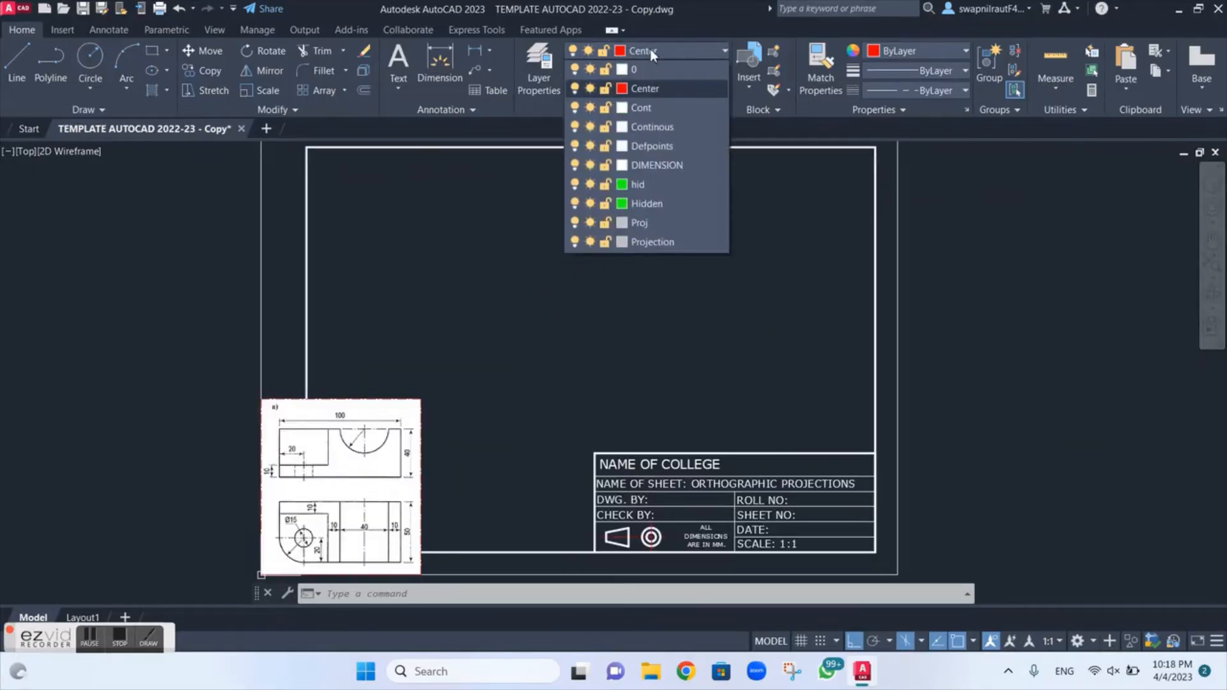
left_click(648, 223)
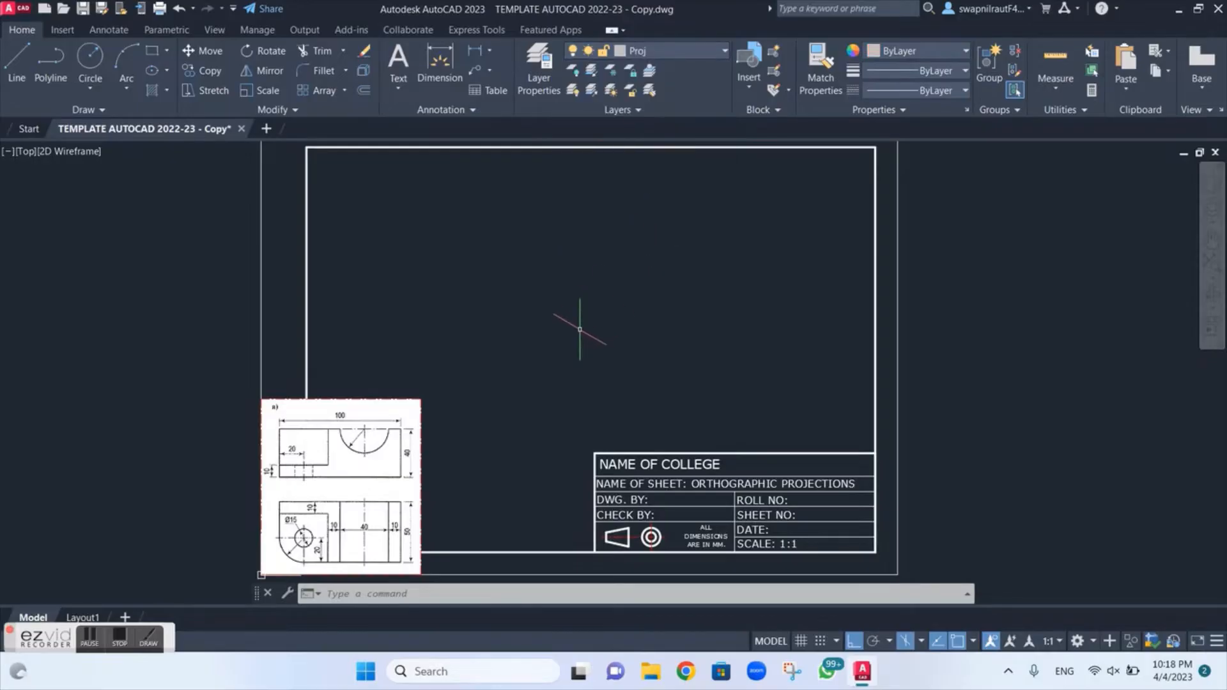
type("l")
key("Return")
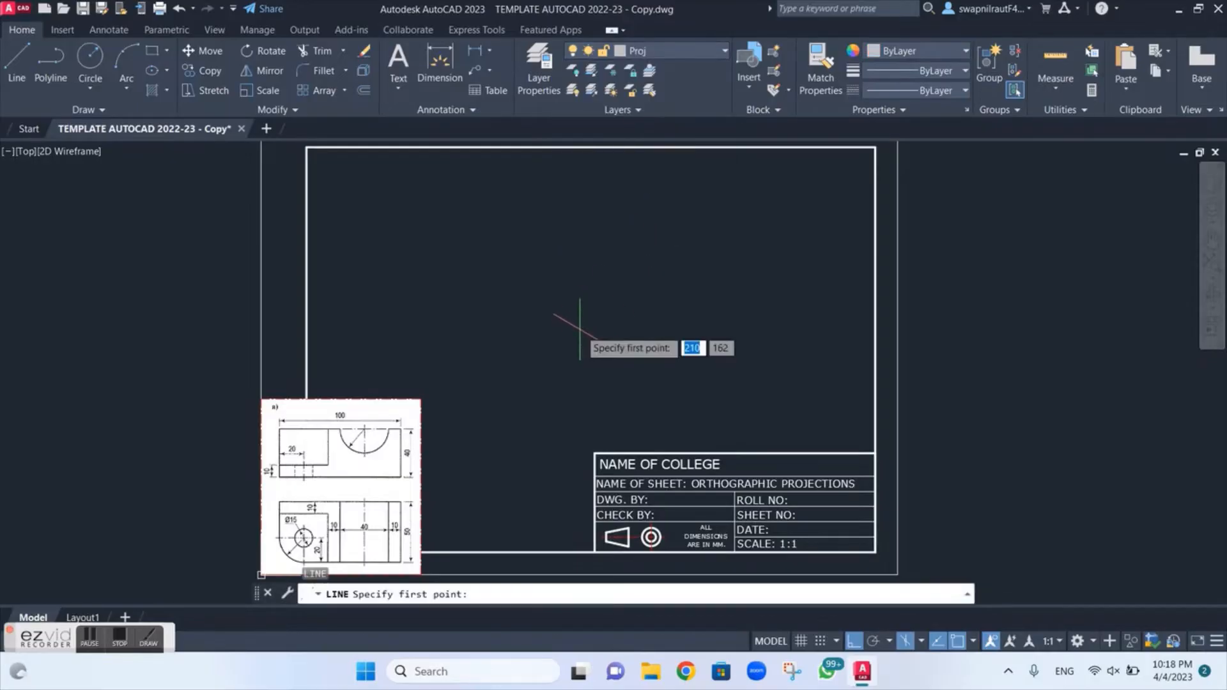
left_click(569, 345)
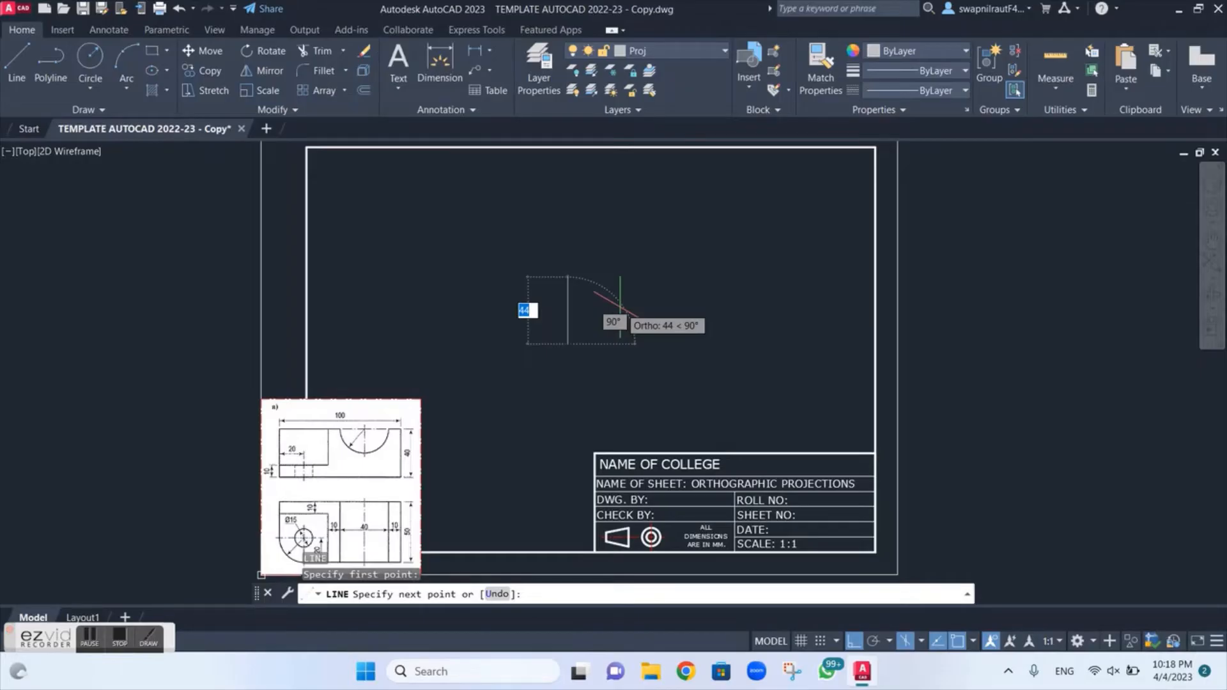
key("F5")
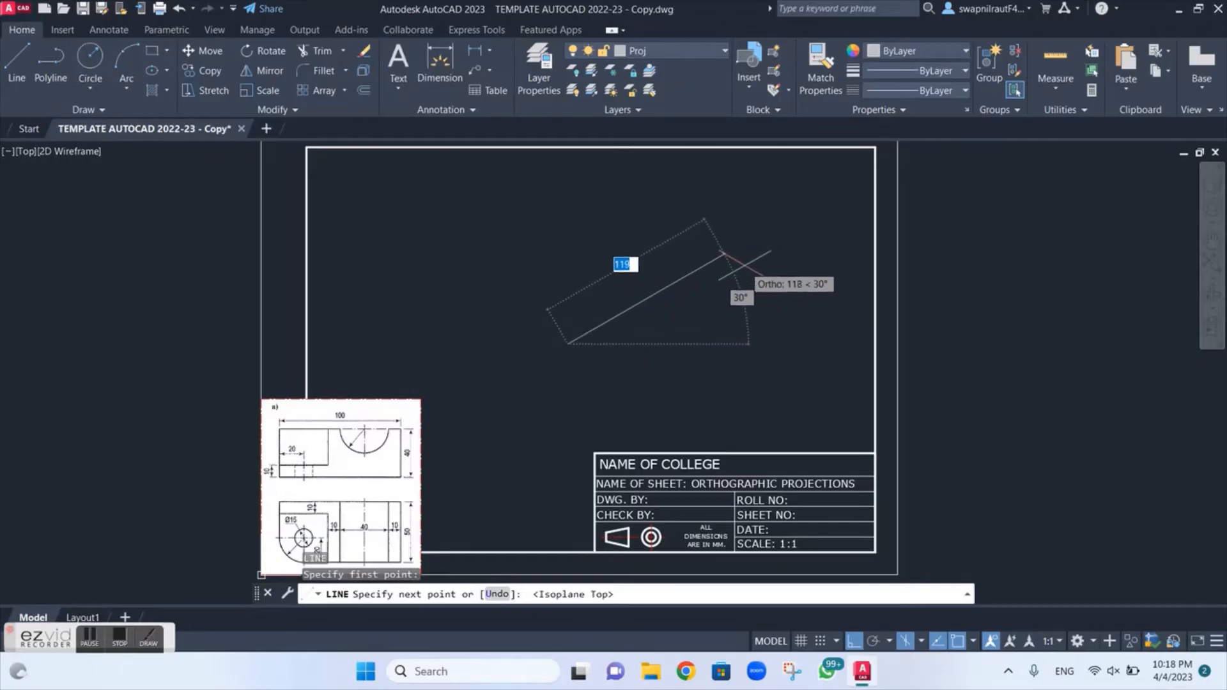
type("100")
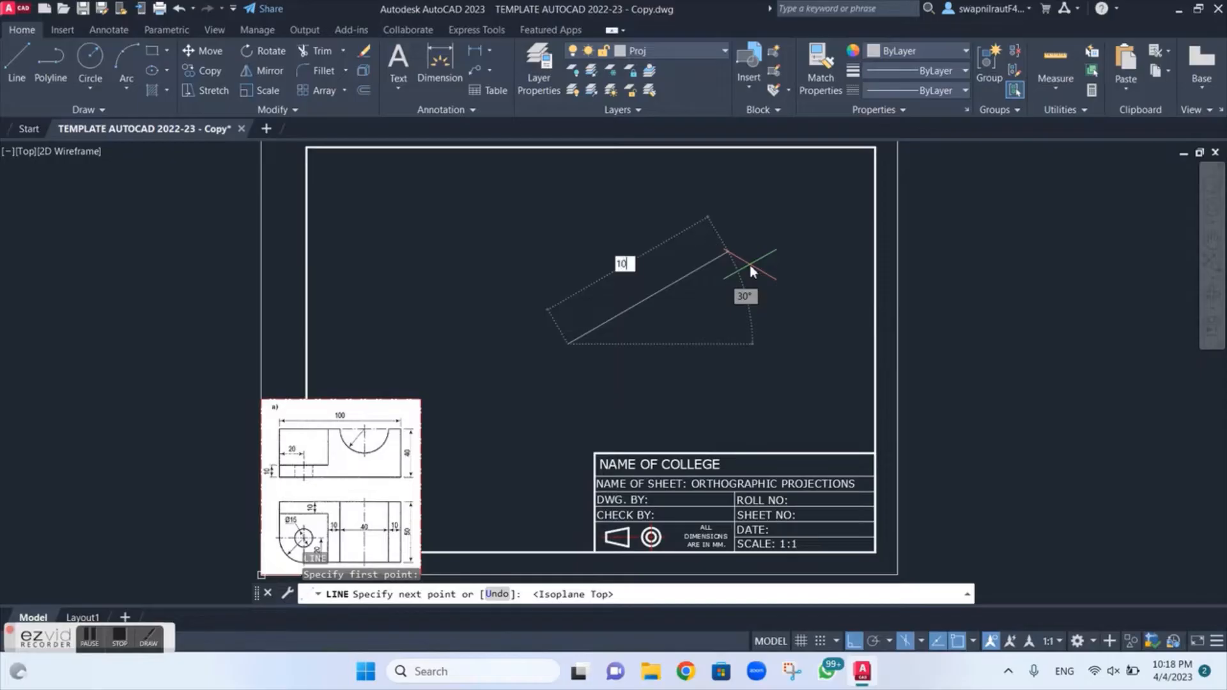
key("Return")
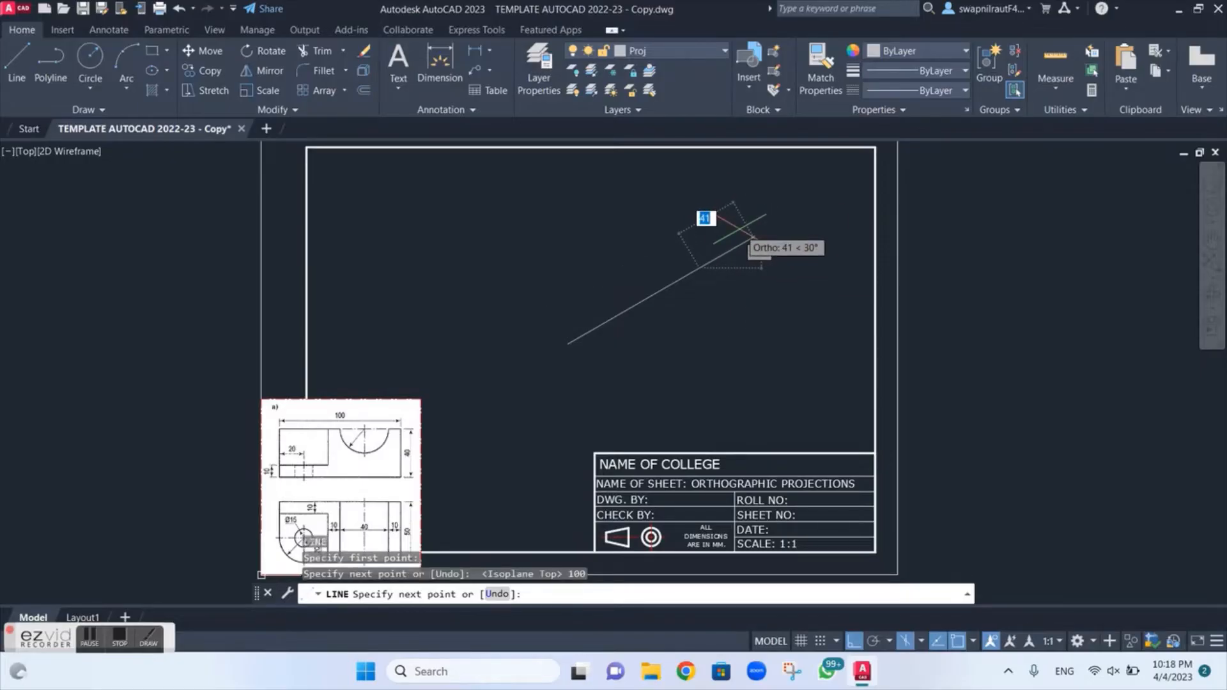
Complete the isometric face in the right isoplane with a 40 mm vertical edge, a parallel 100 mm top edge and a closing edge
key("F5")
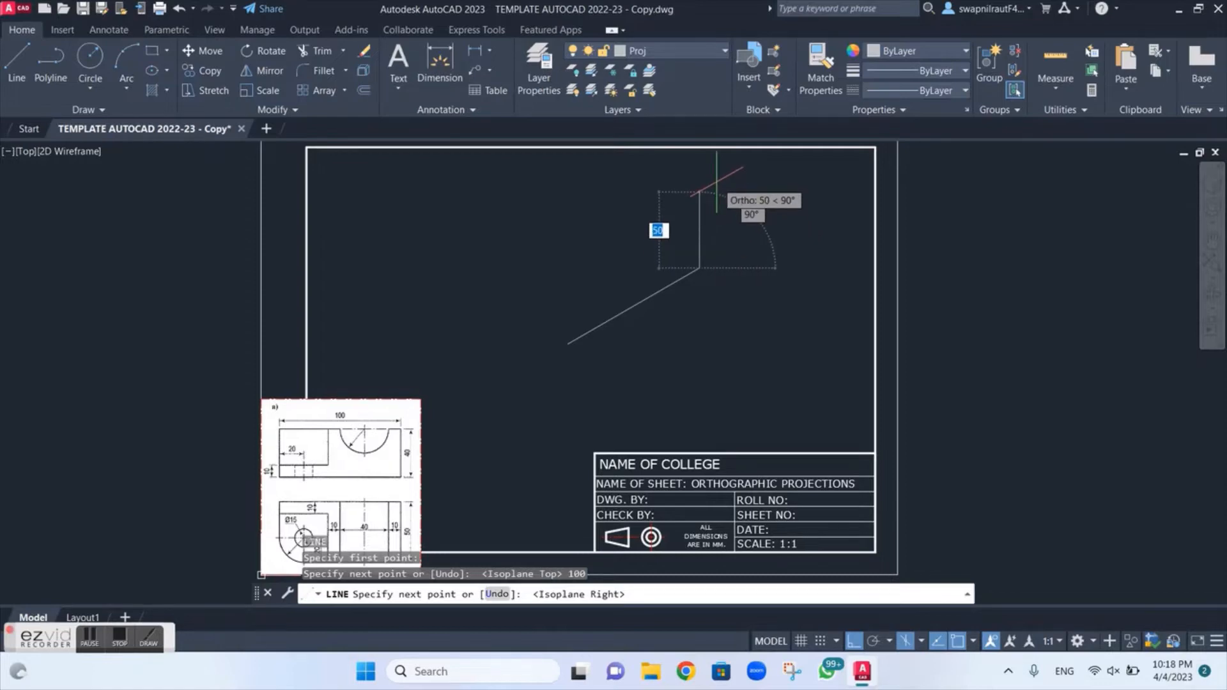
type("40")
key("Return")
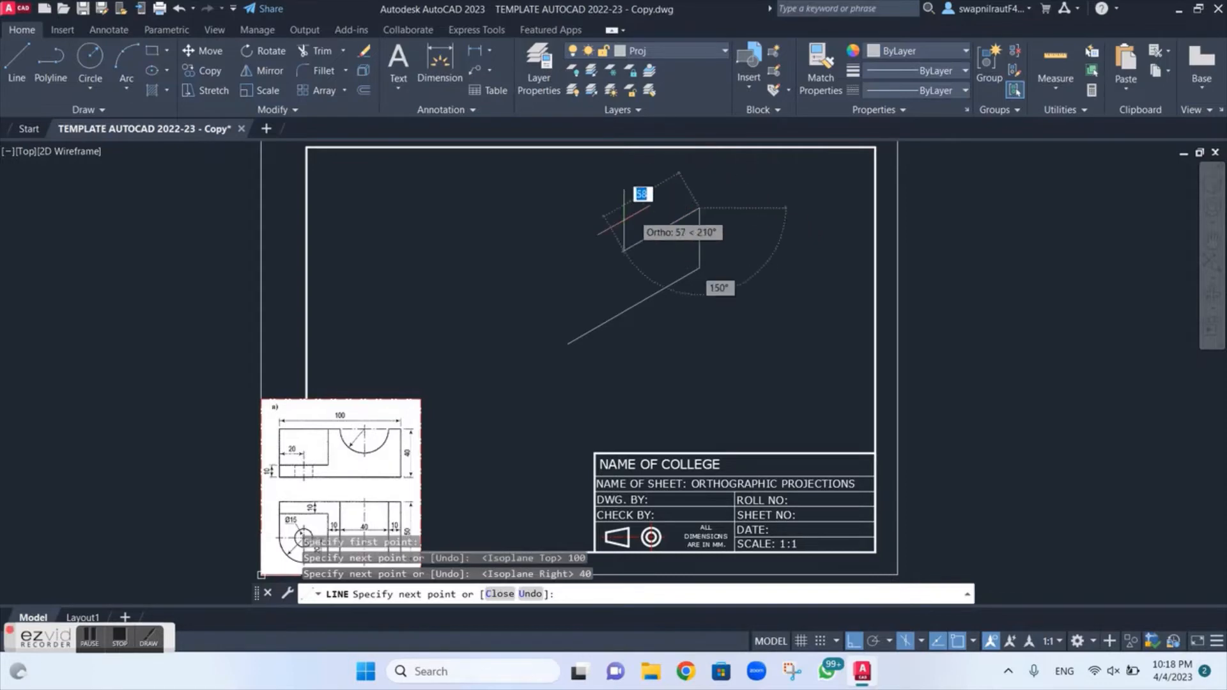
type("100")
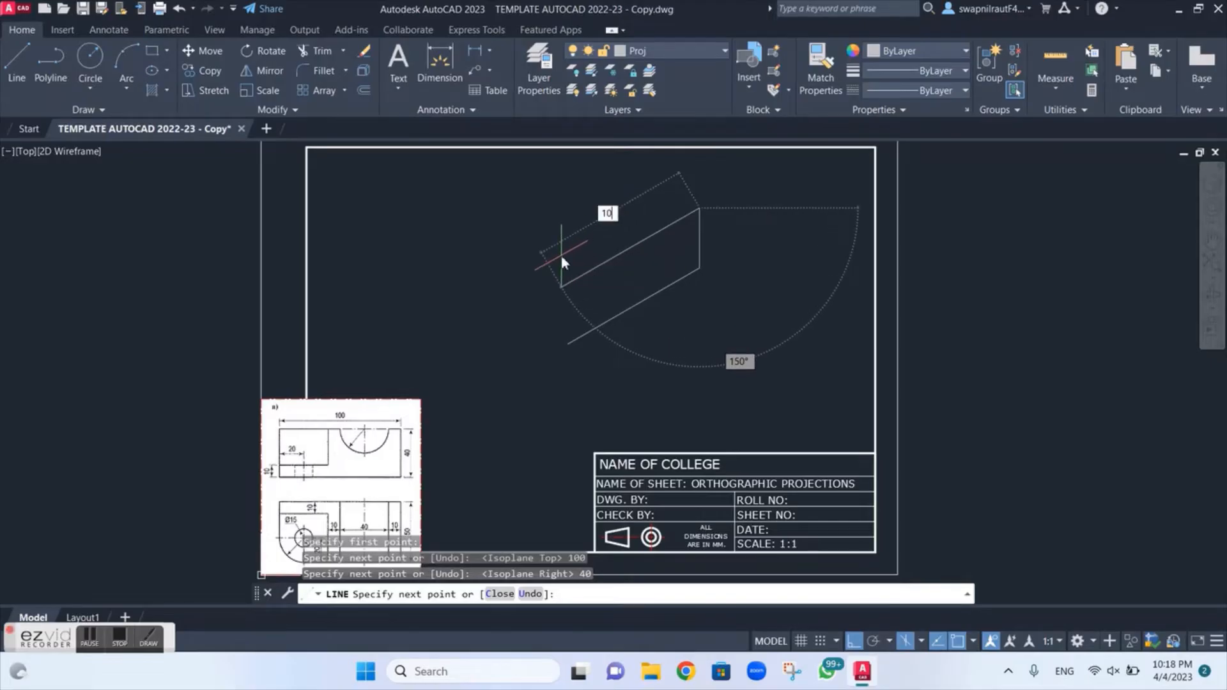
key("Return")
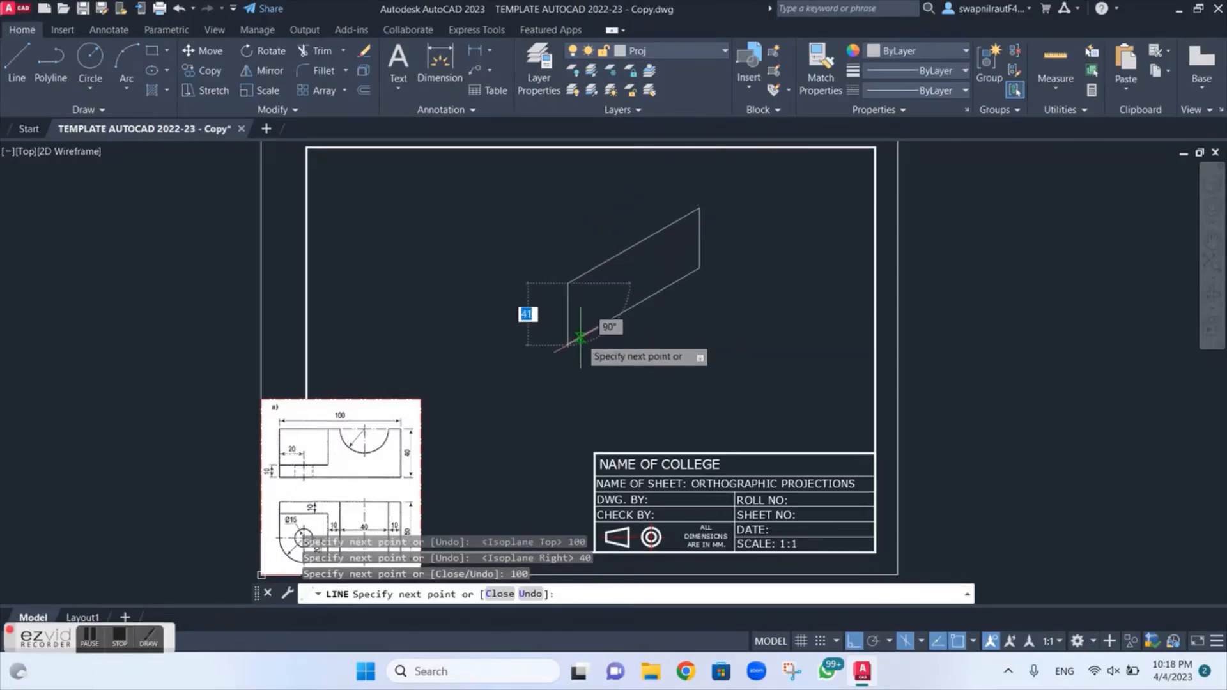
left_click(567, 345)
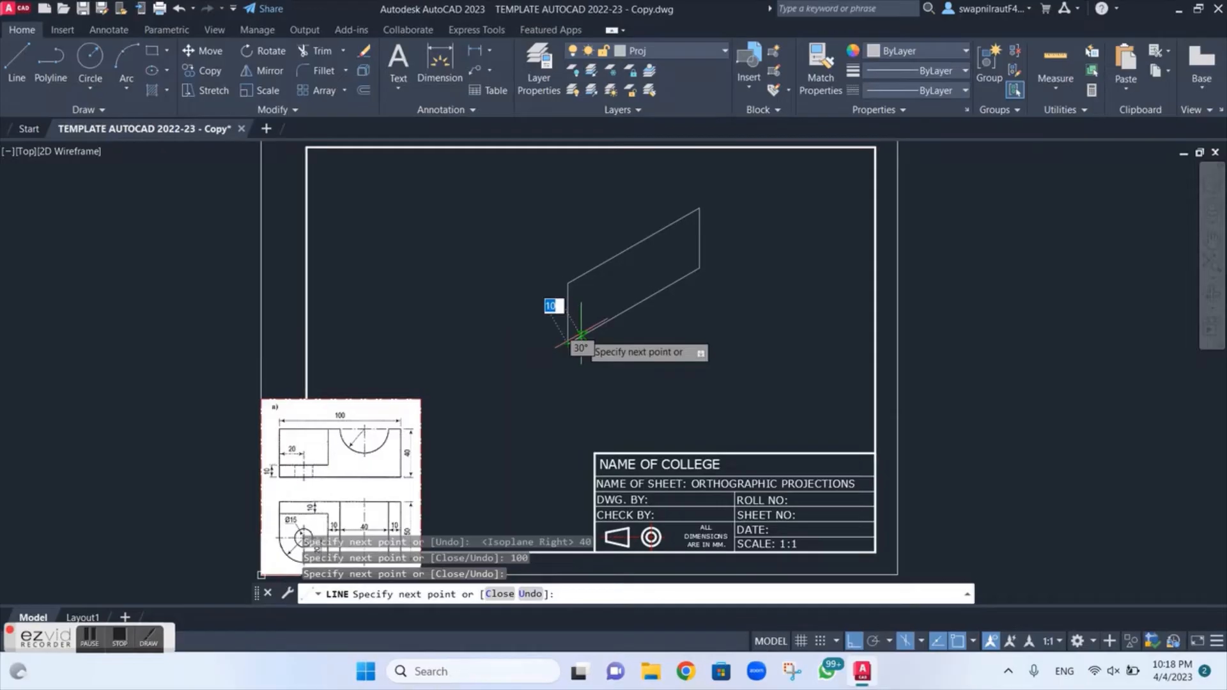
key("Escape")
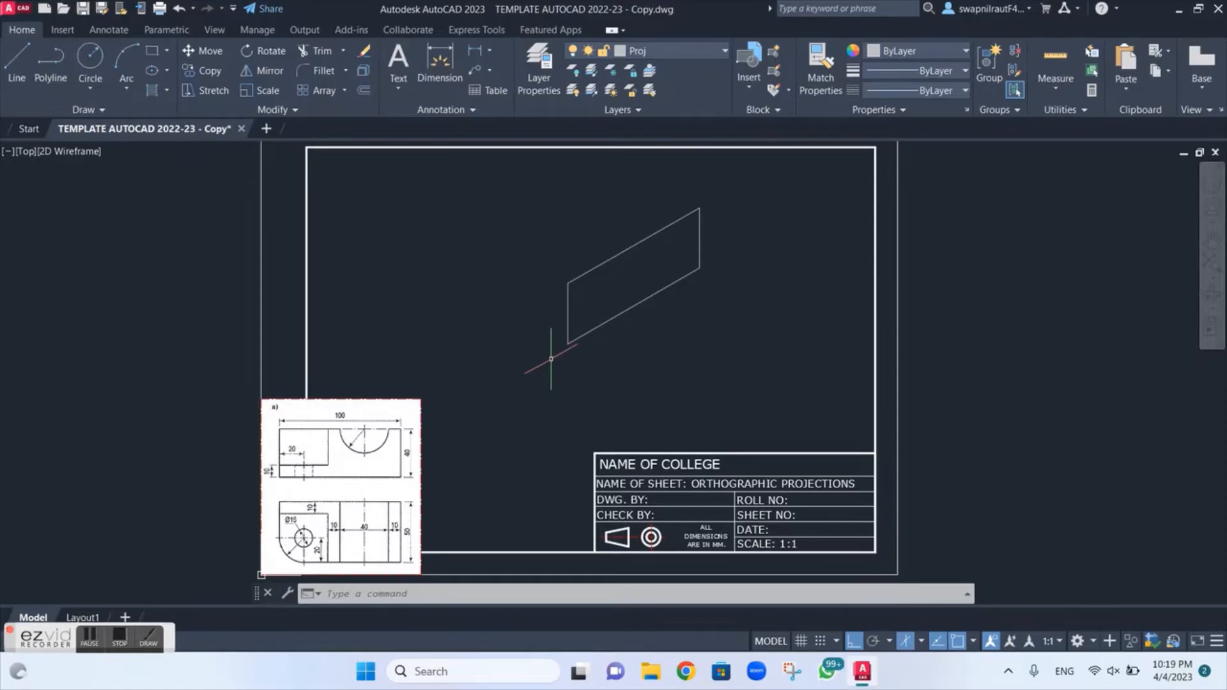
Draw a 50 mm depth edge at 150° from the face's lower left corner, using the left isoplane
key("Return")
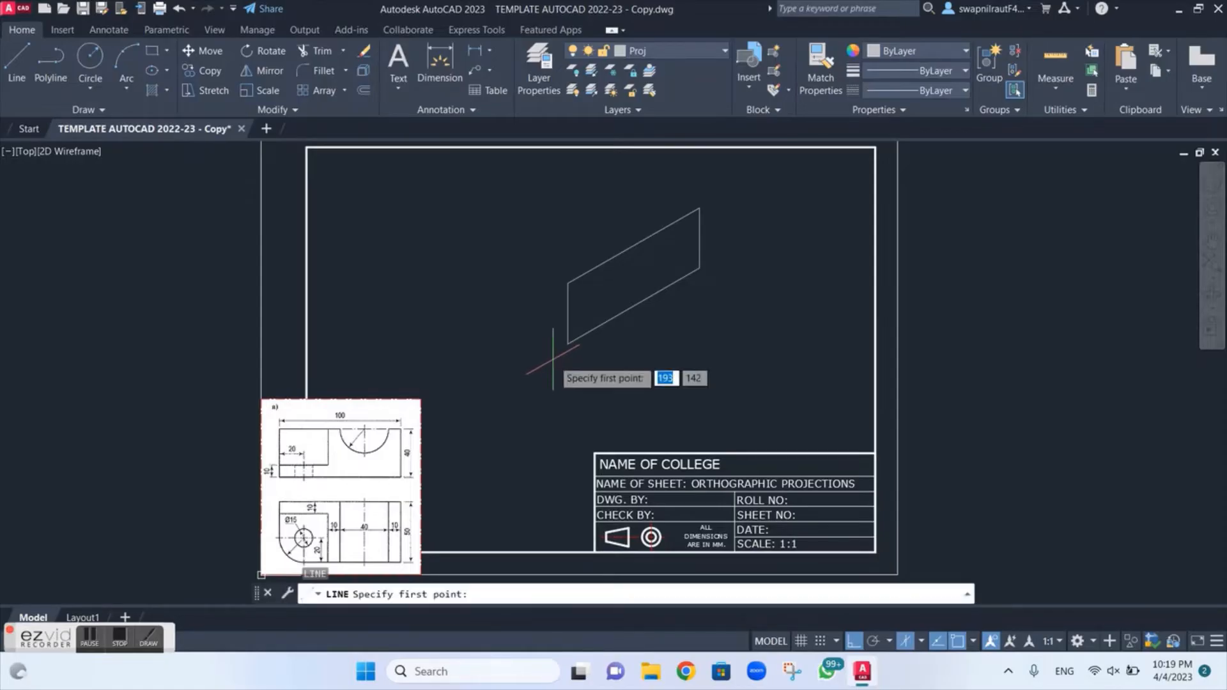
left_click(567, 344)
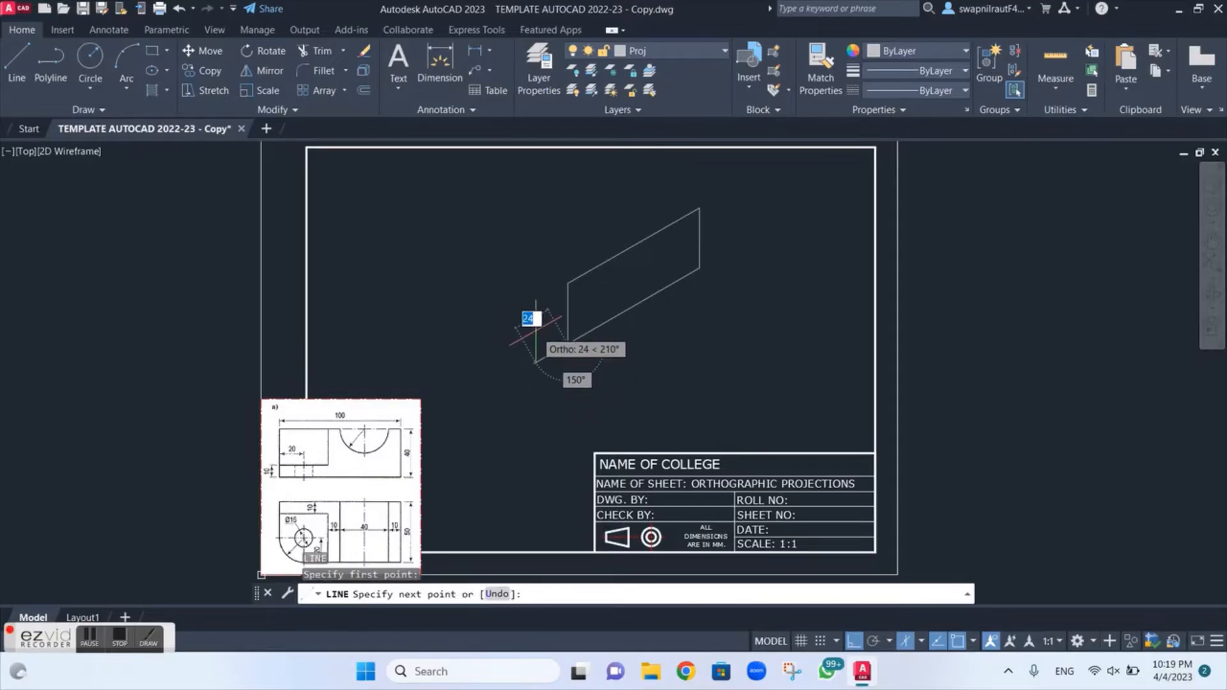
key("F5")
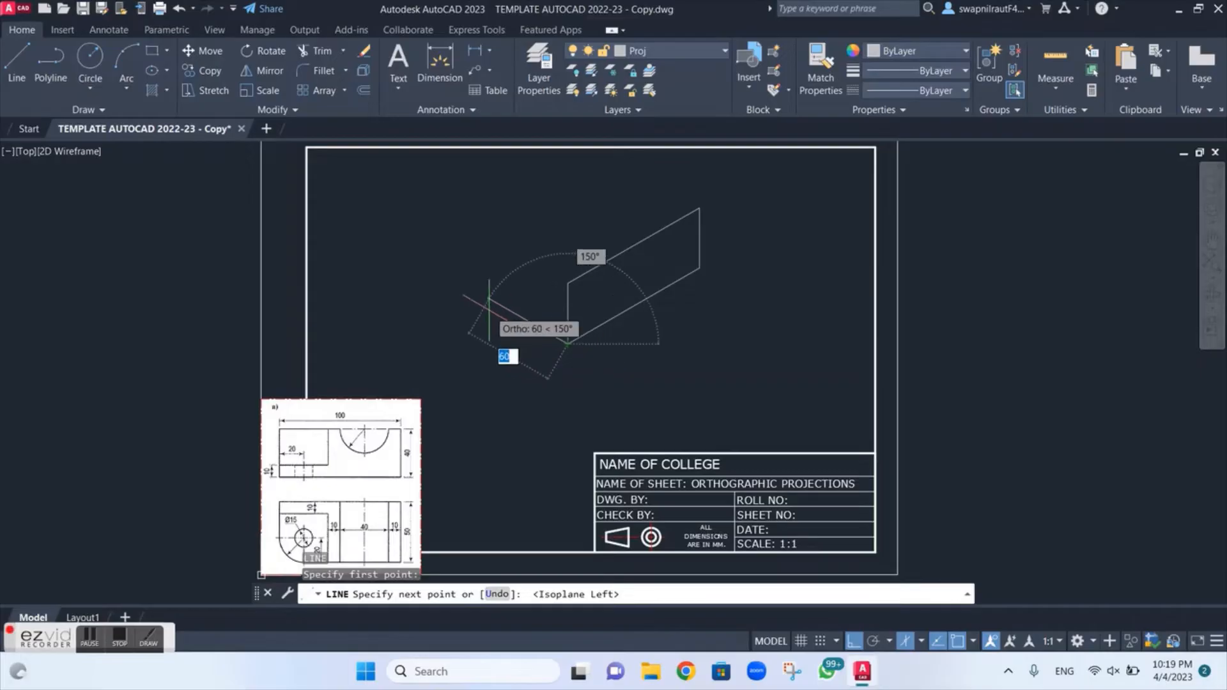
type("50")
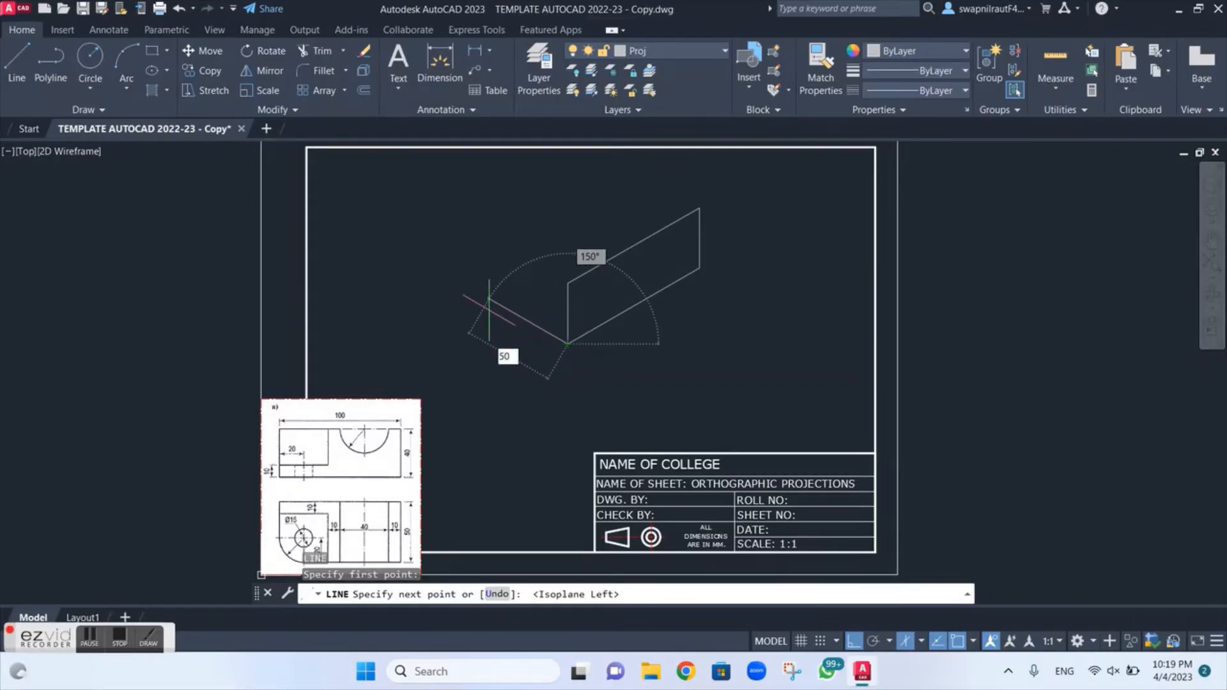
key("Return")
key("Escape")
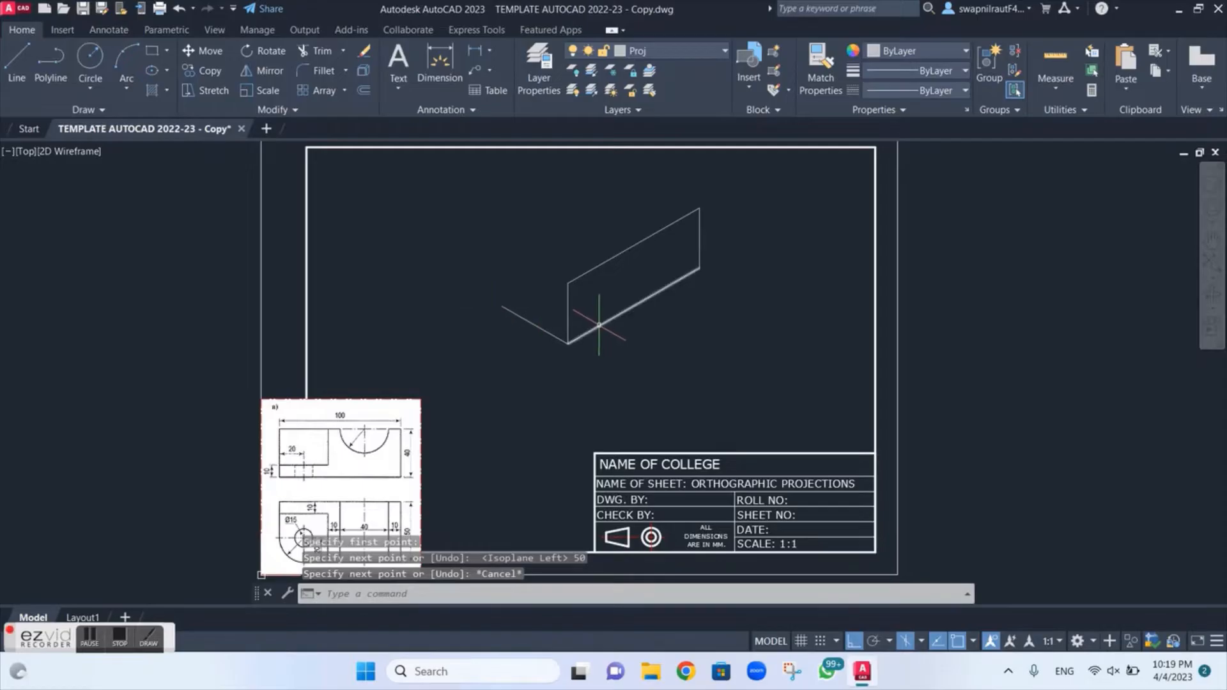
Copy the front face's left vertical edge and bottom edge from their shared corner to the far end of the 50 mm depth edge
type("CO")
key("Return")
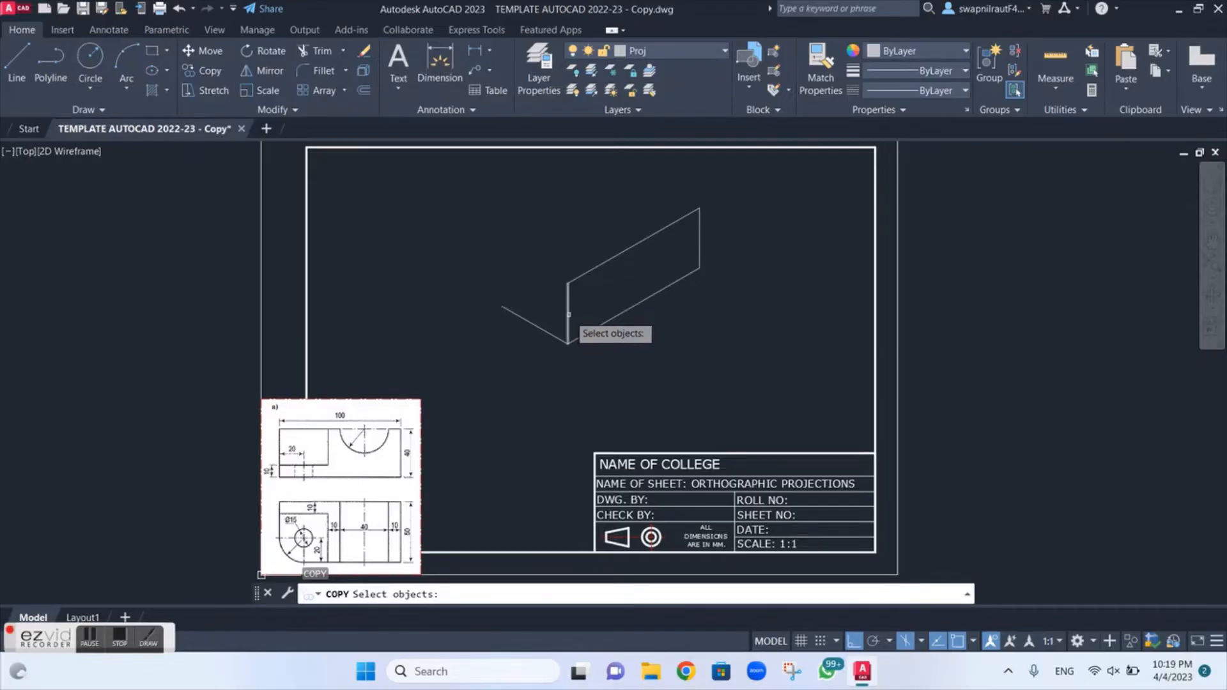
left_click(569, 315)
left_click(614, 318)
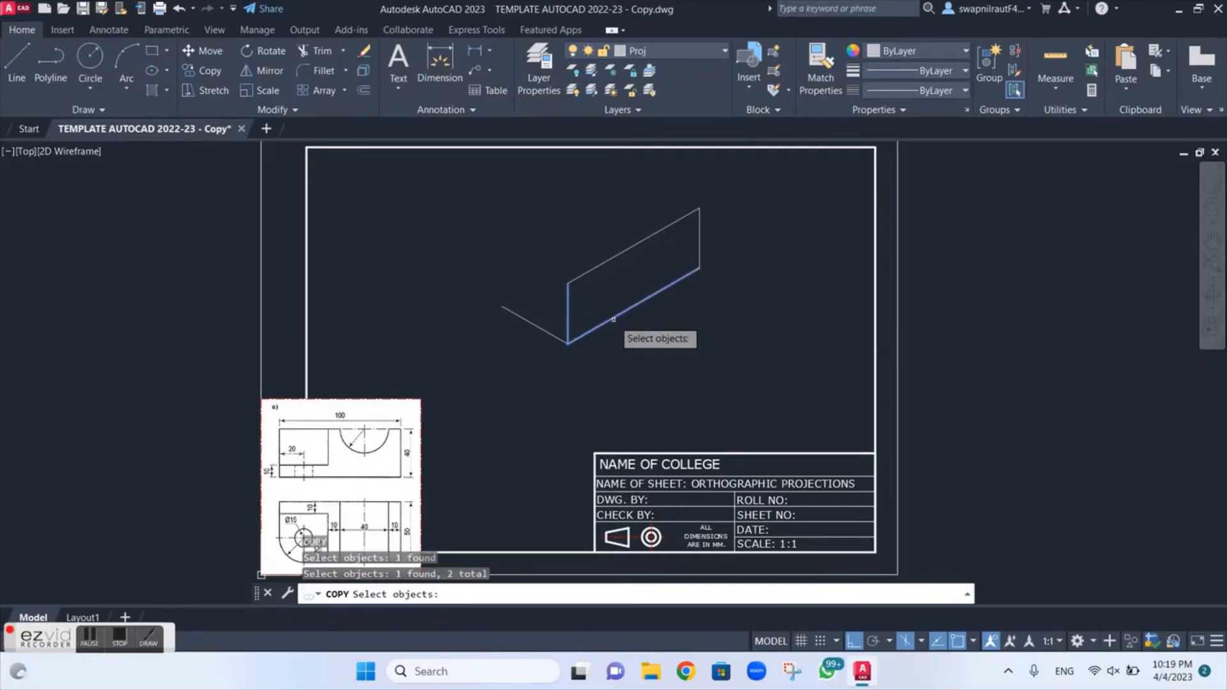
key("Return")
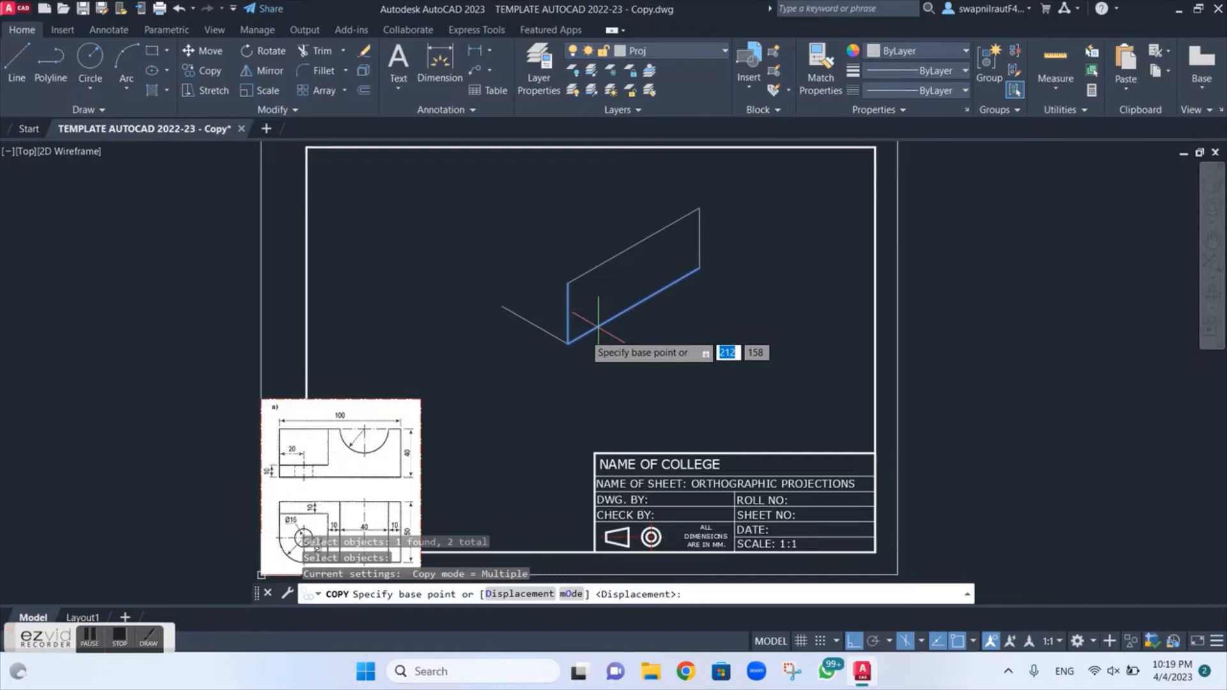
left_click(568, 345)
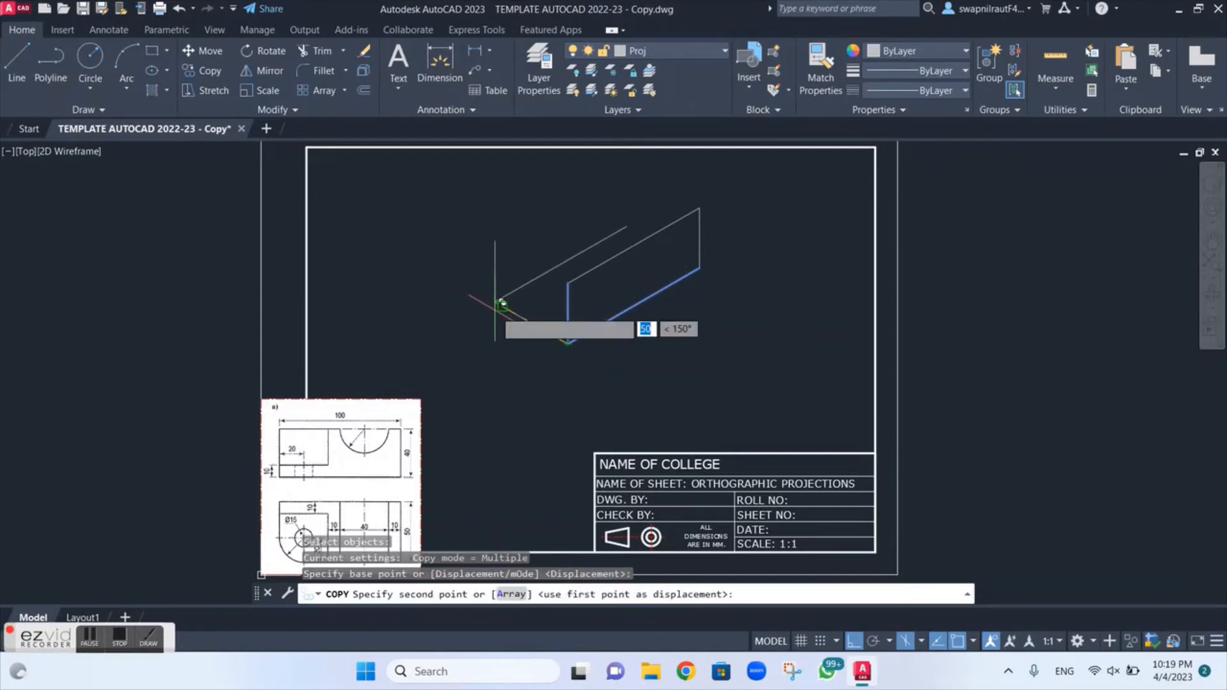
scroll(503, 302, "up", 6)
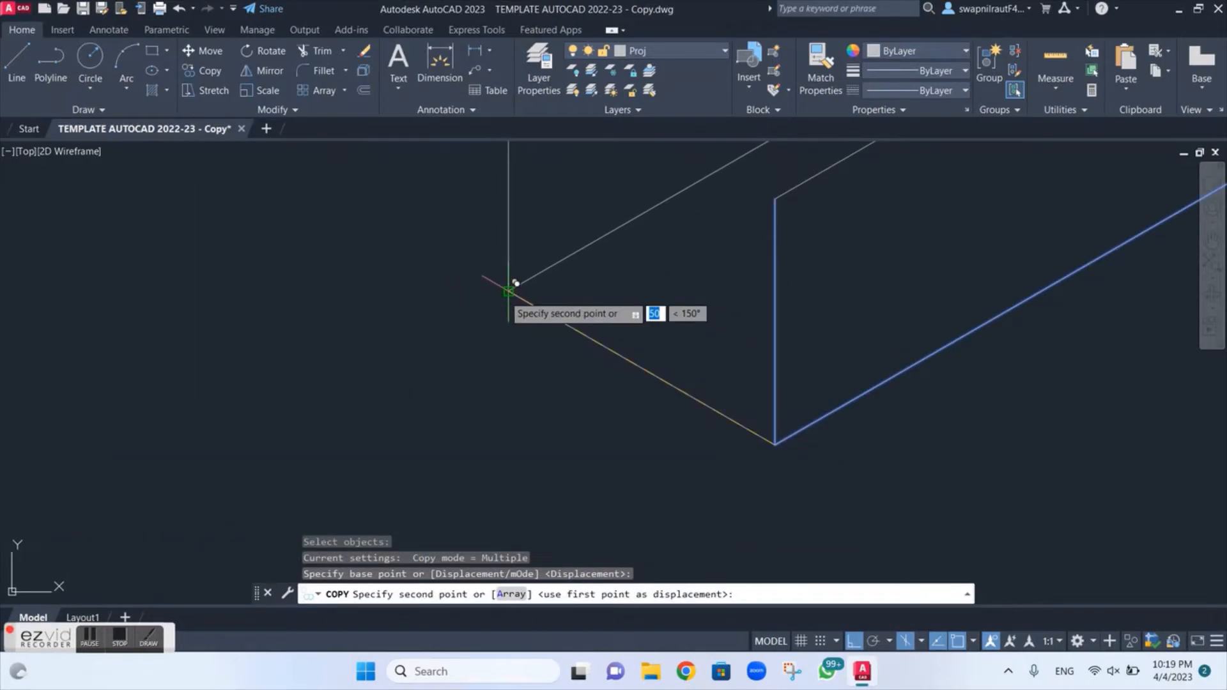
left_click(510, 289)
scroll(509, 289, "down", 5)
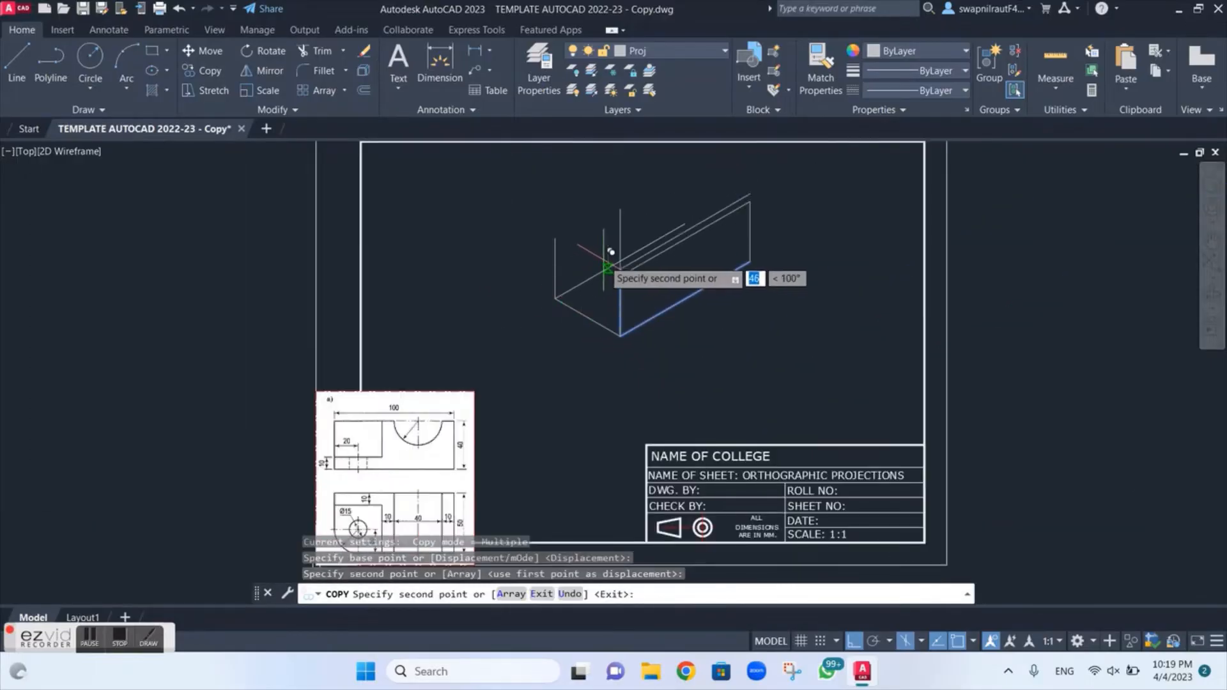
key("Escape")
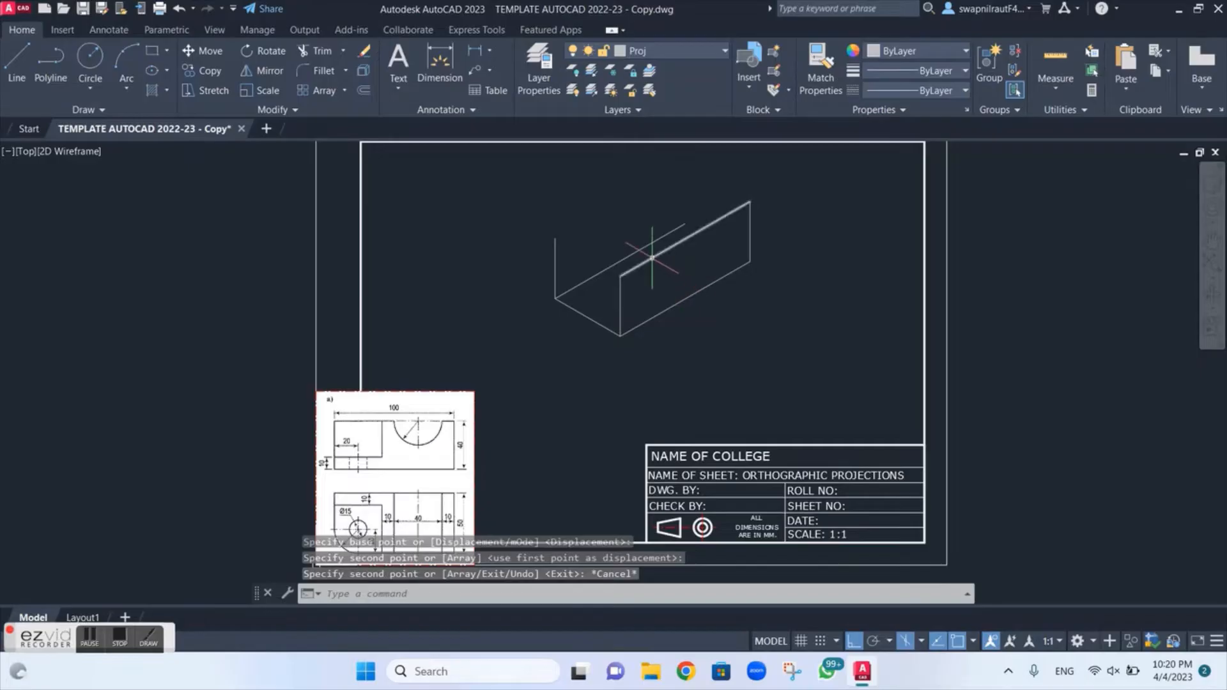
Copy the front face's top edge from its left endpoint to the upper end of the rear left vertical edge
type("ct o")
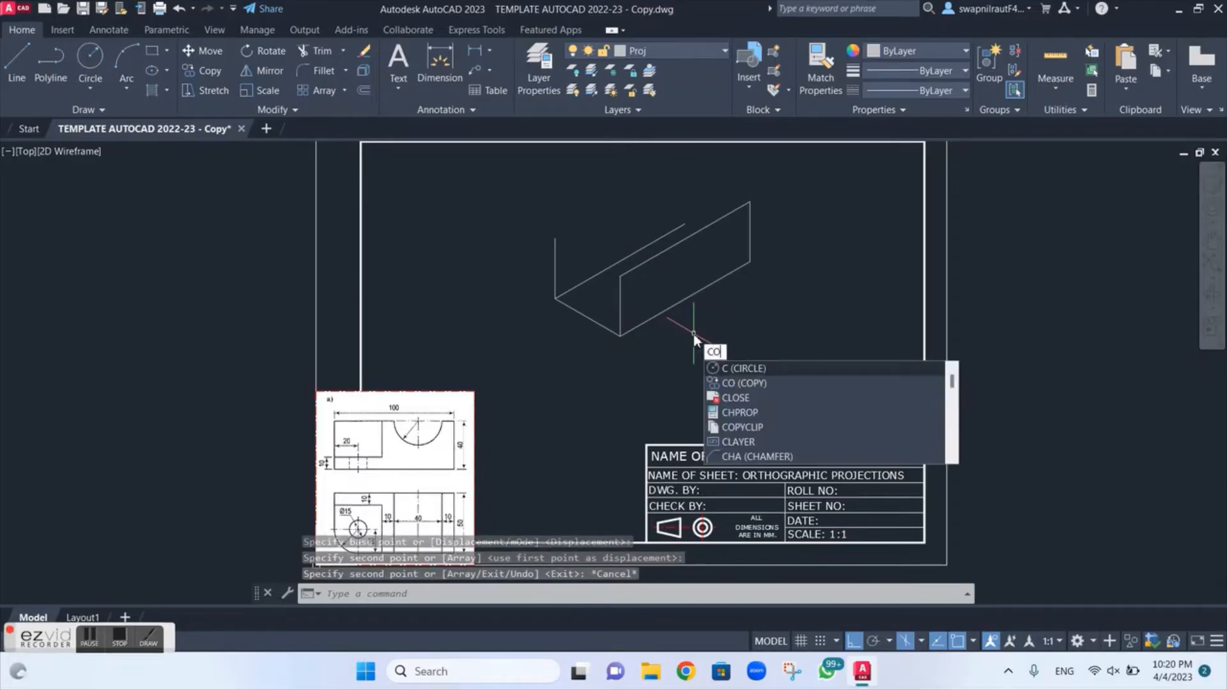
key("Return")
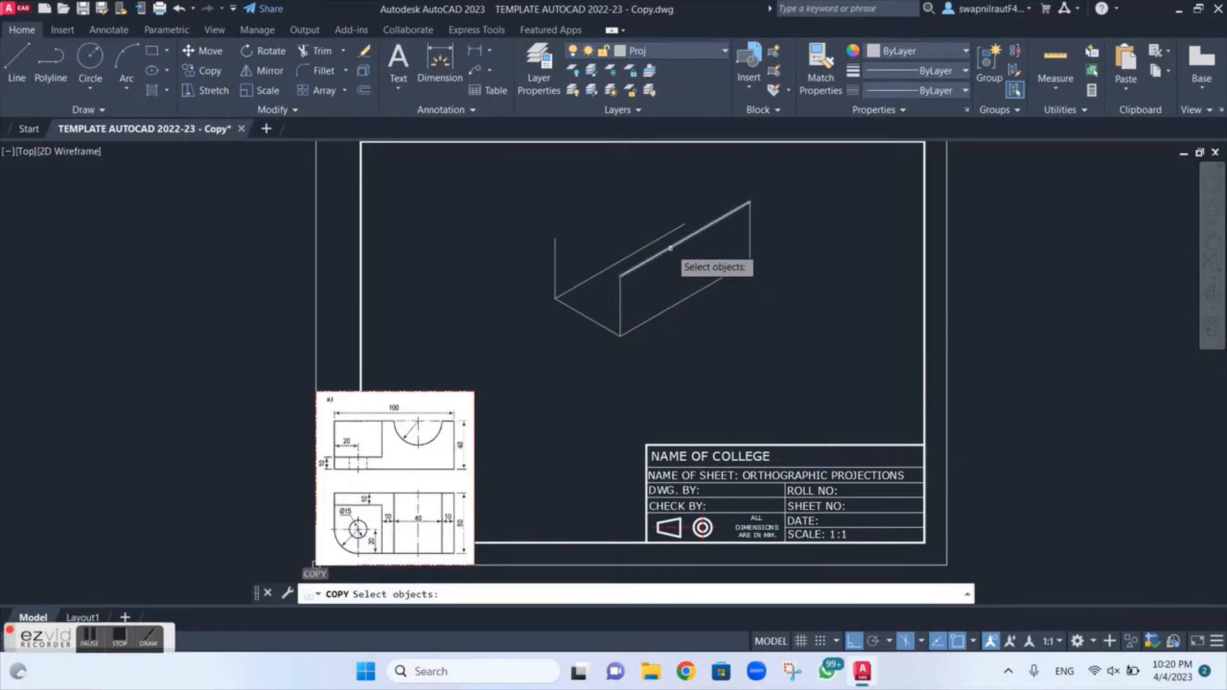
left_click(671, 248)
key("Return")
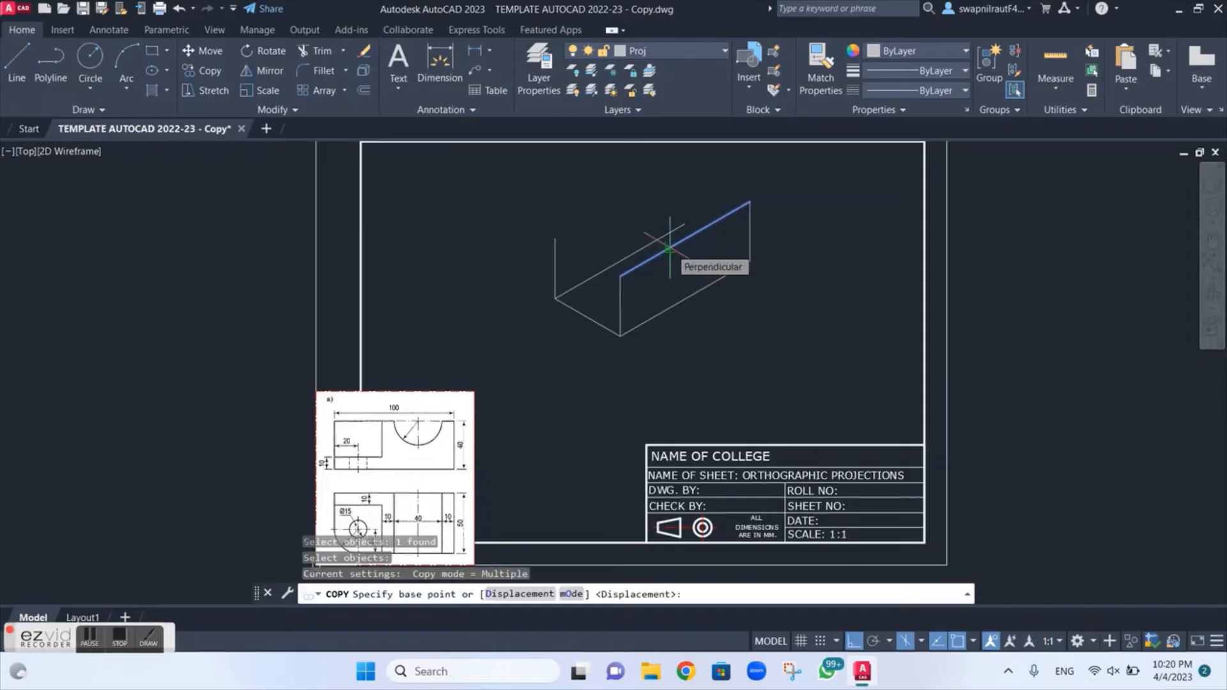
left_click(619, 277)
scroll(568, 246, "up", 4)
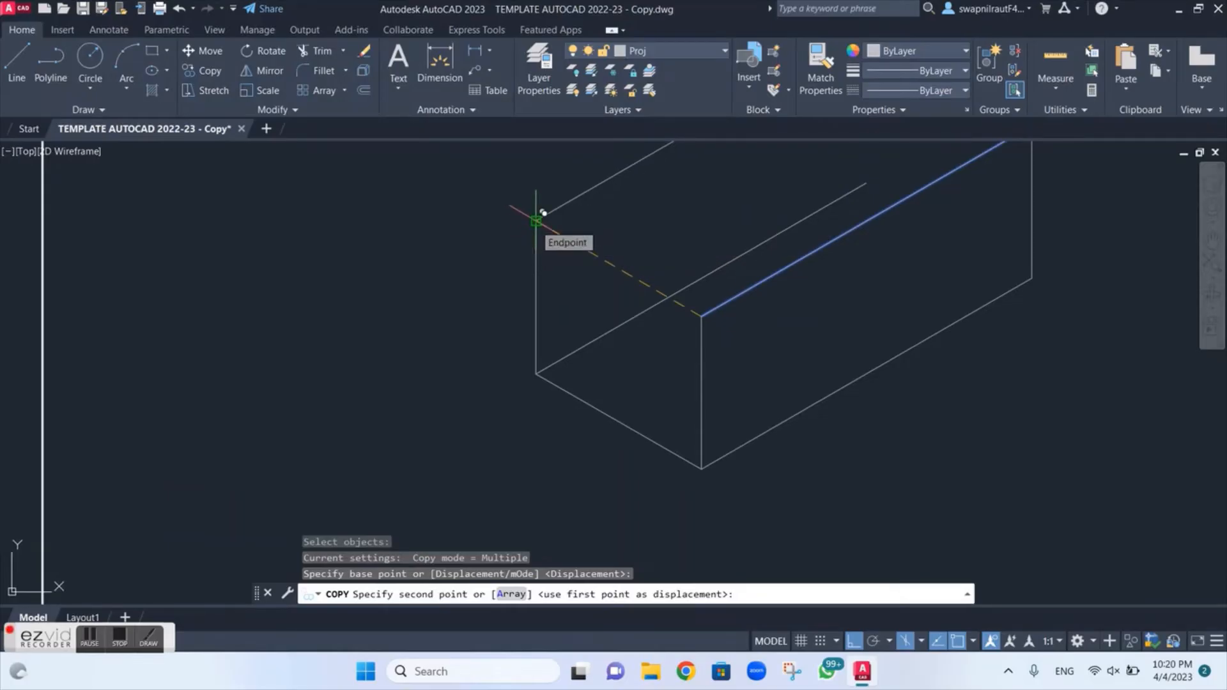
left_click(537, 219)
key("Escape")
scroll(543, 218, "down", 5)
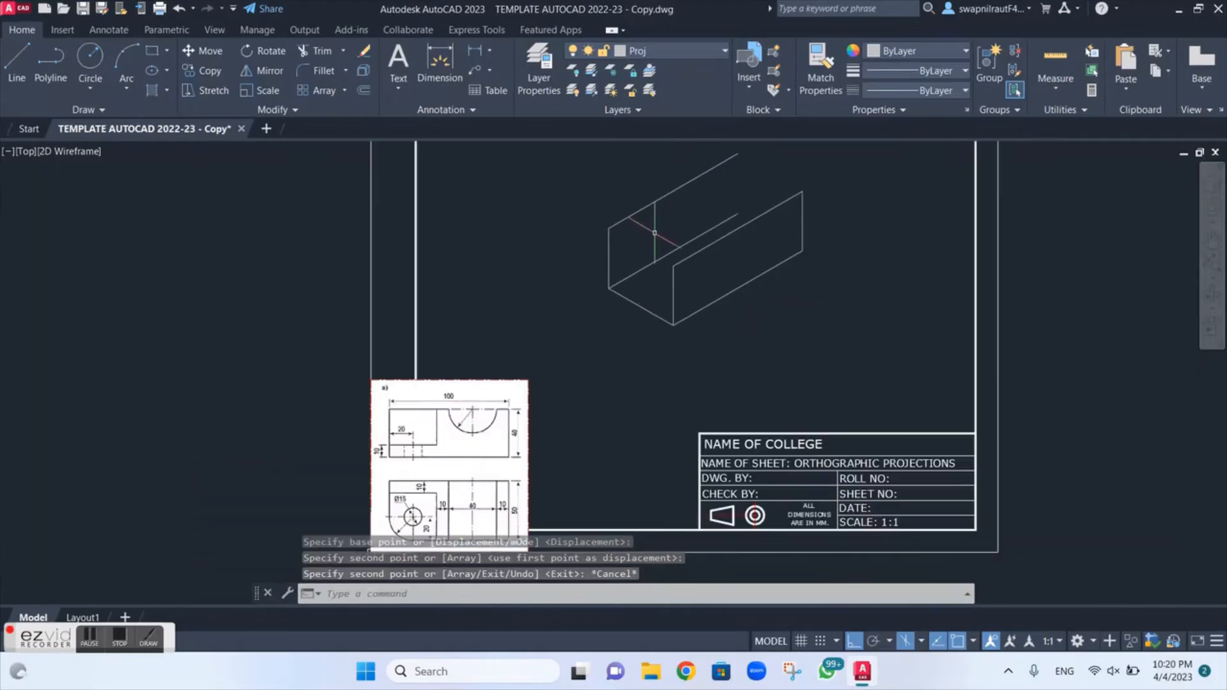
Copy the bottom depth edge from the front lower corner up to the front upper corner to close the block's left end face
middle_click_drag(668, 223, 655, 313)
scroll(653, 315, "up", 4)
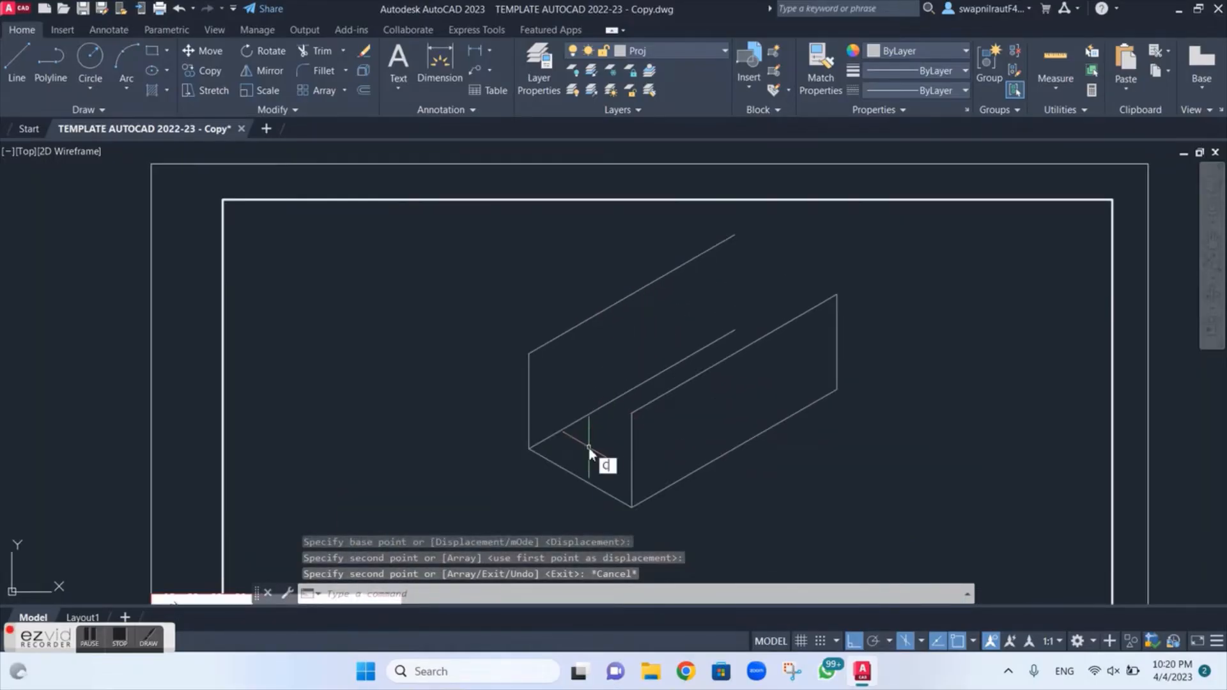
key("Return")
left_click(578, 476)
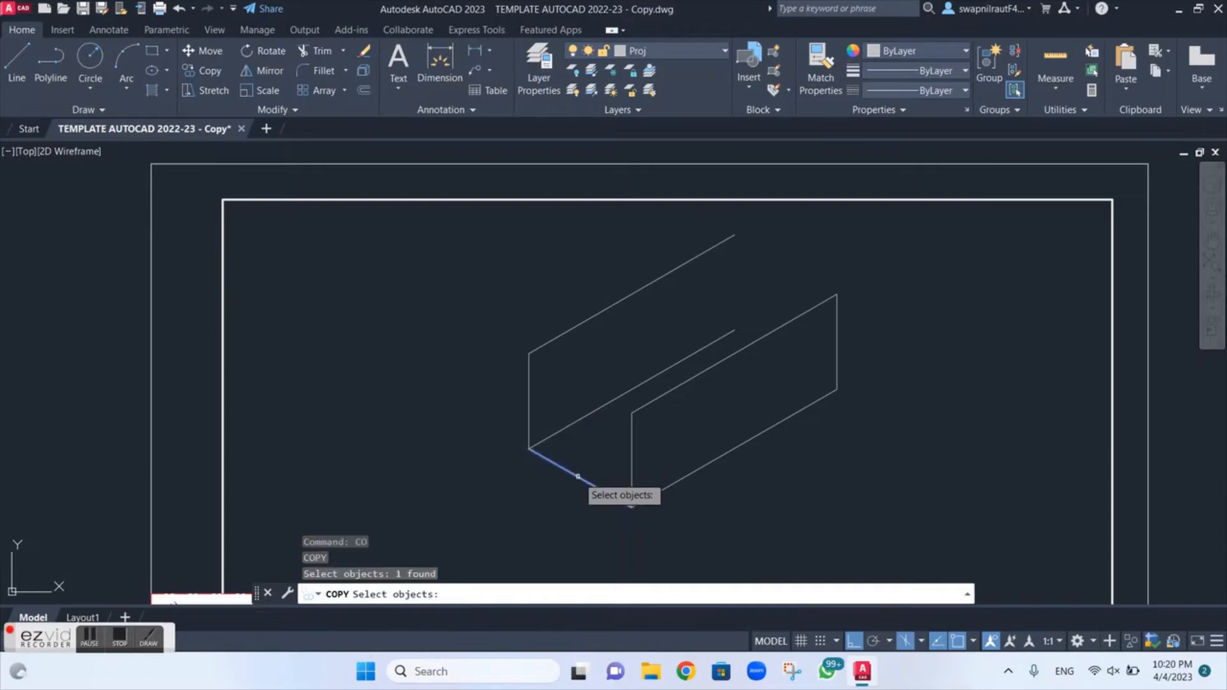
key("Return")
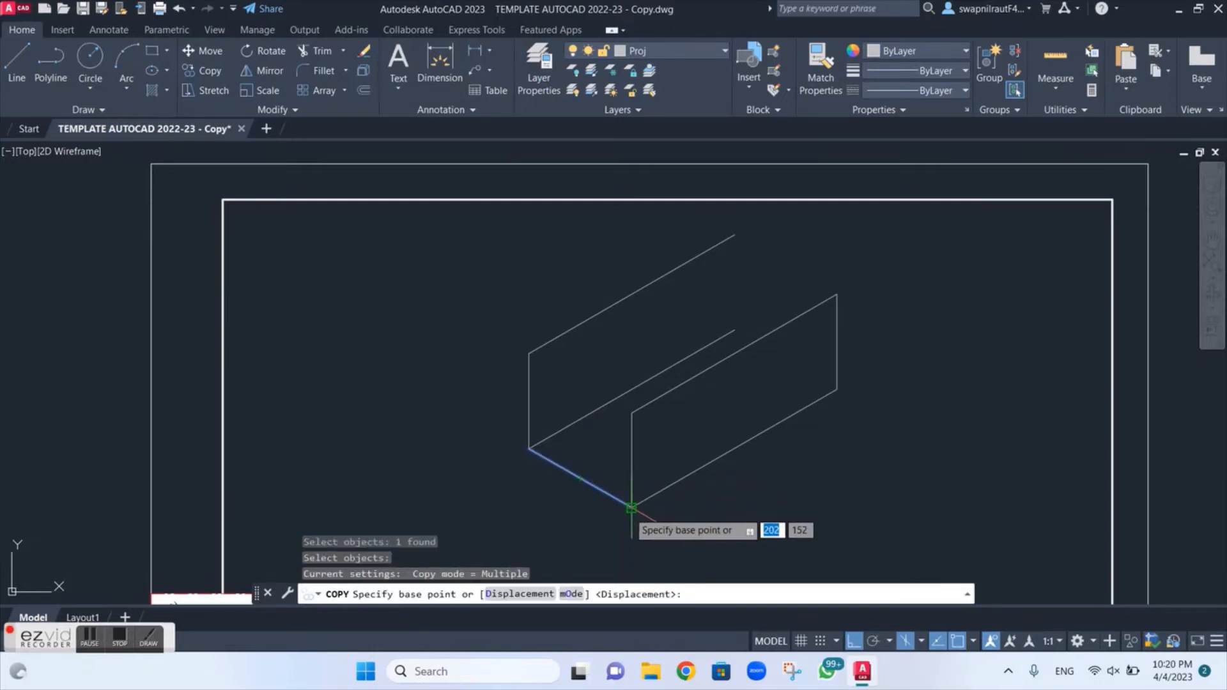
left_click(631, 506)
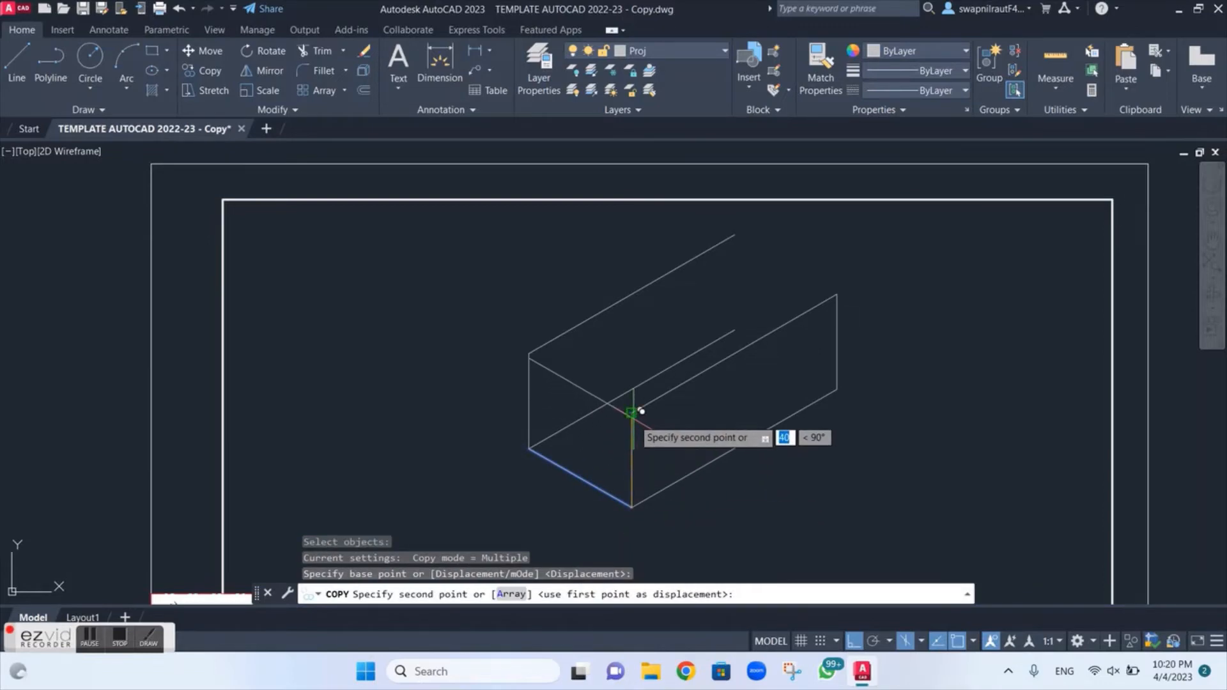
scroll(641, 411, "up", 6)
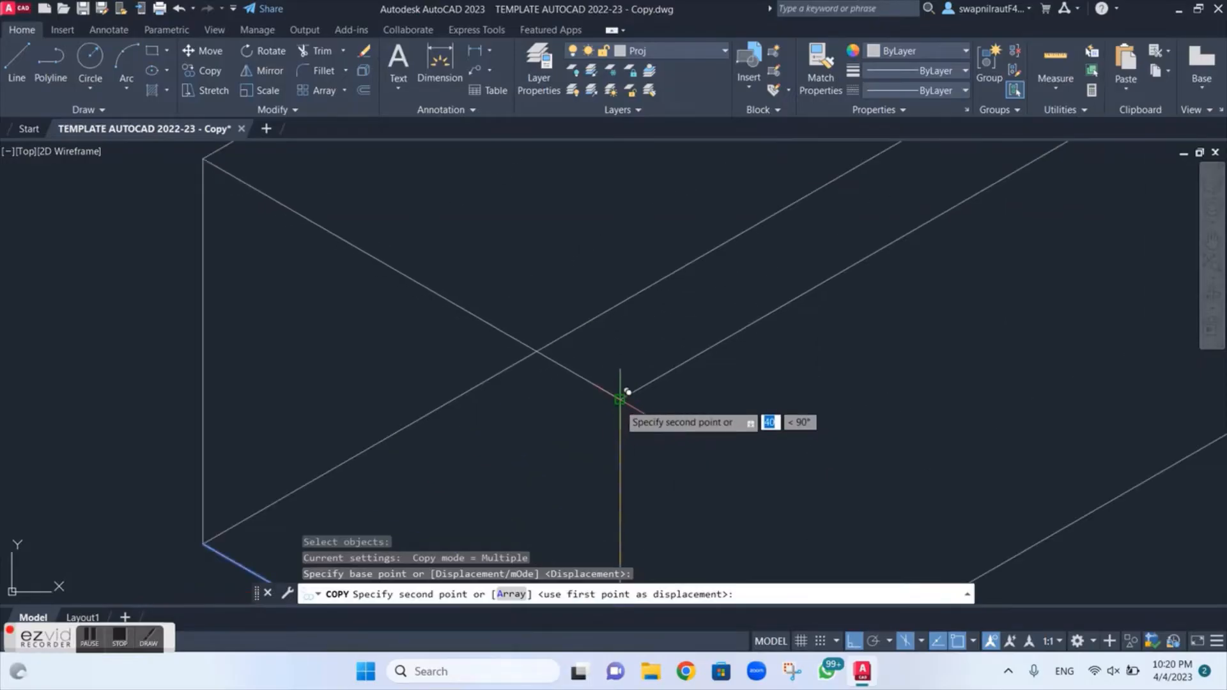
left_click(628, 391)
scroll(628, 391, "down", 6)
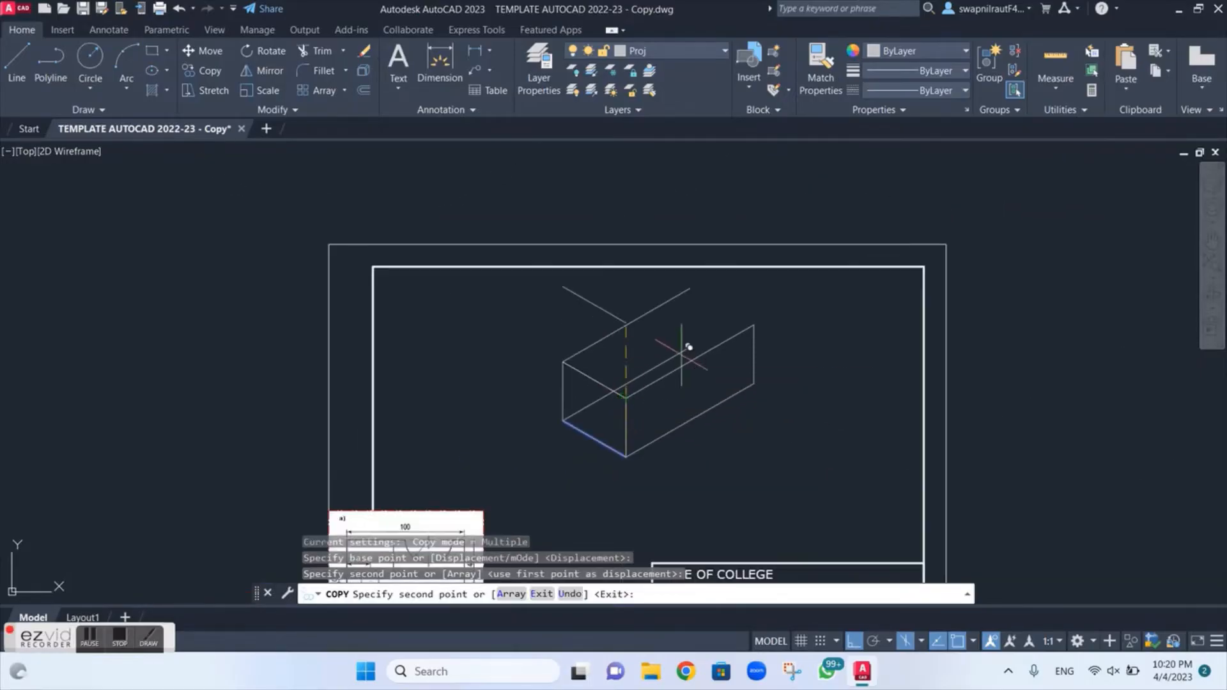
key("Escape")
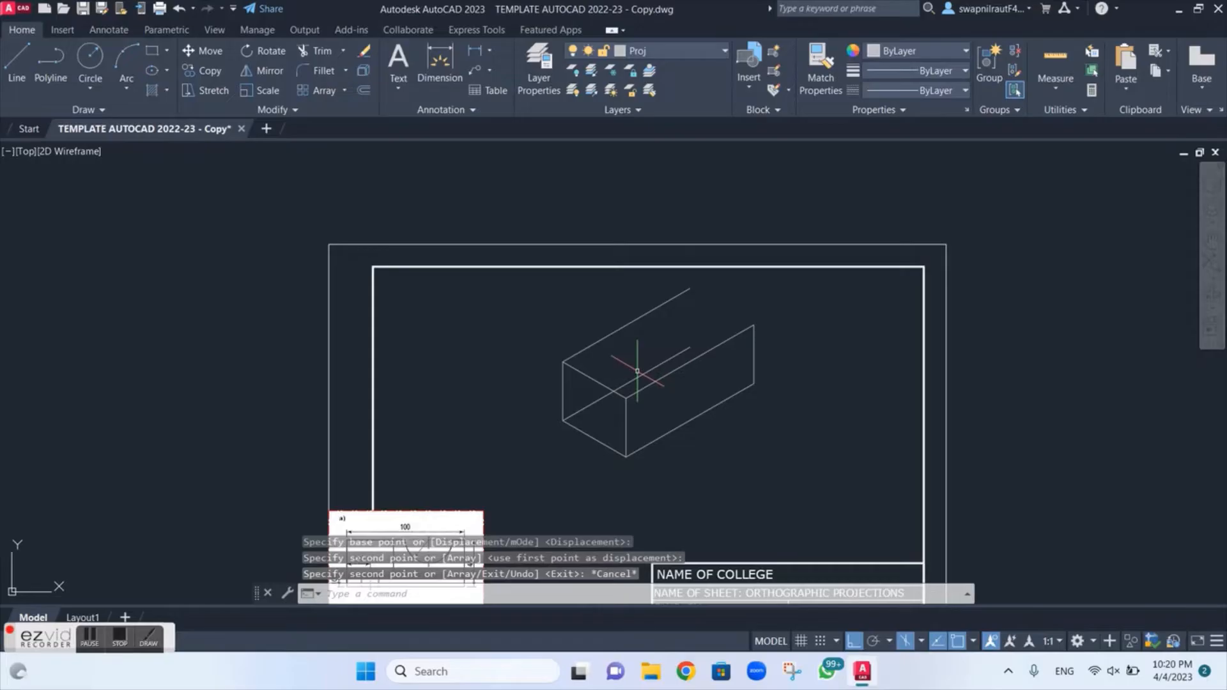
Copy the left end face's top, rear vertical and bottom edges from its upper rear corner to the far end of the rear top edge
type("c")
key("Return")
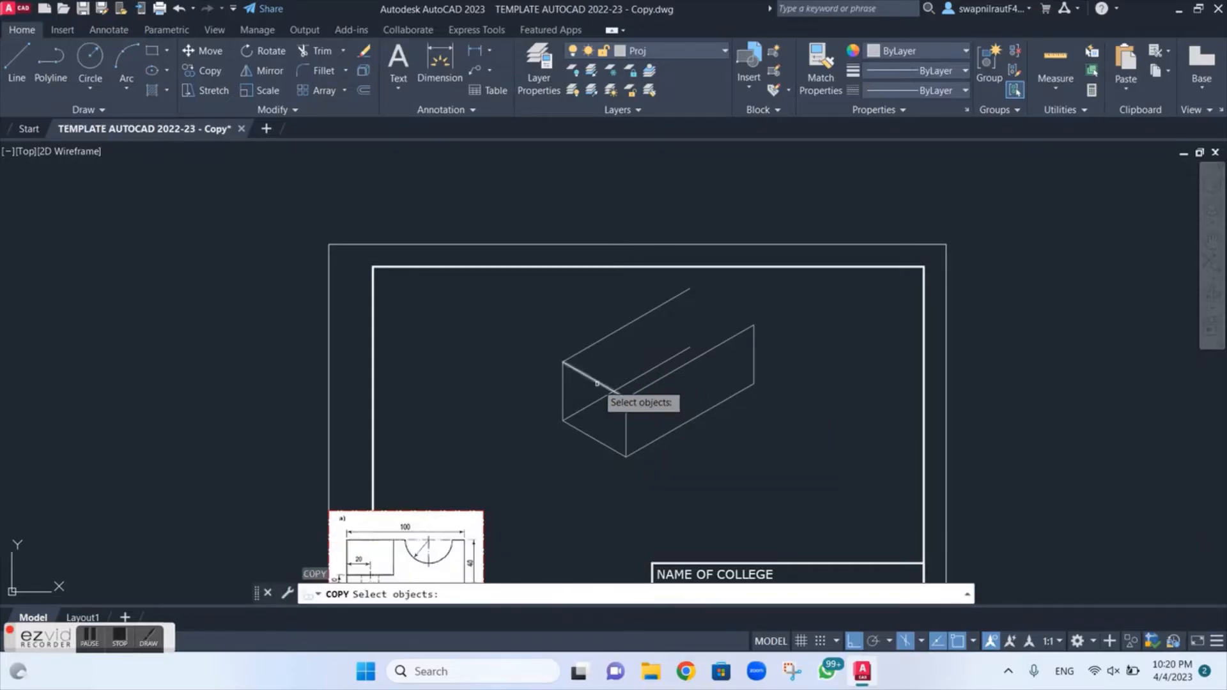
left_click(597, 383)
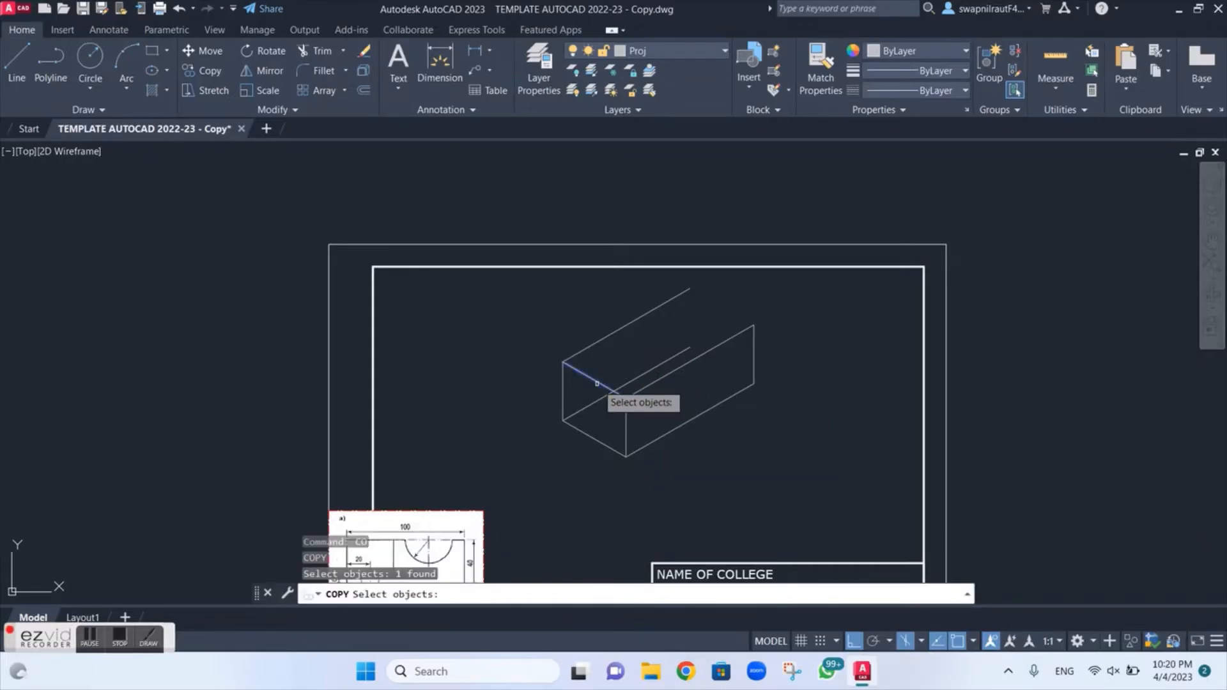
left_click(563, 399)
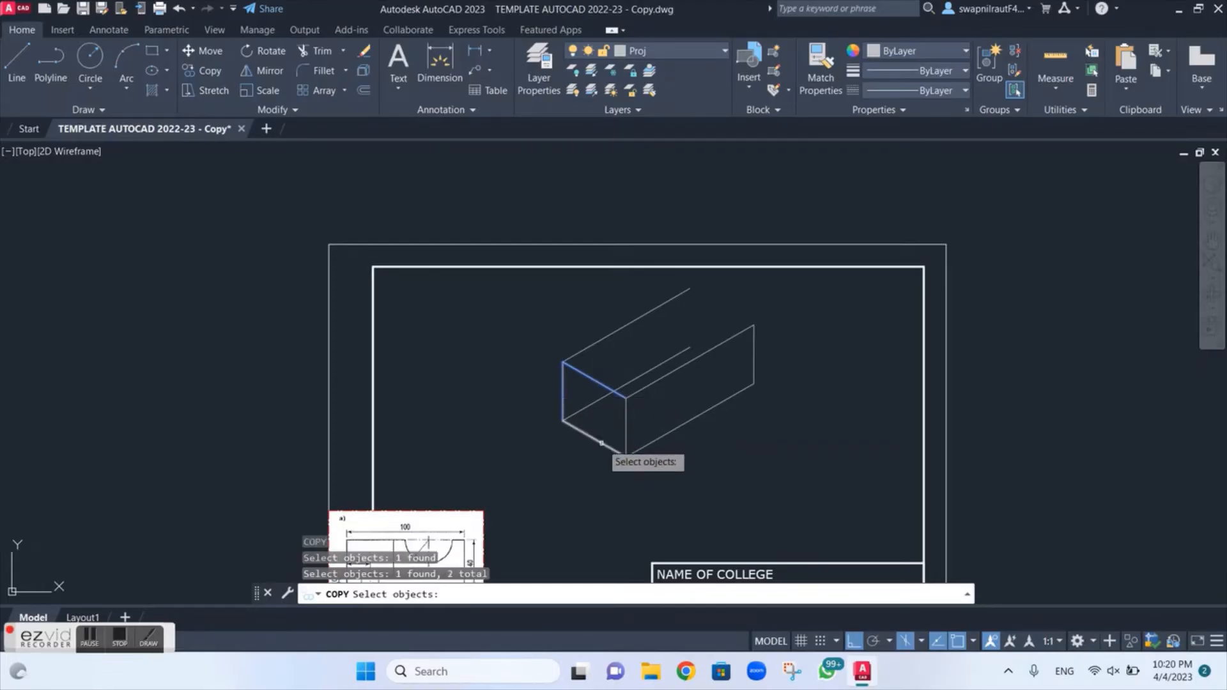
left_click(600, 442)
key("Return")
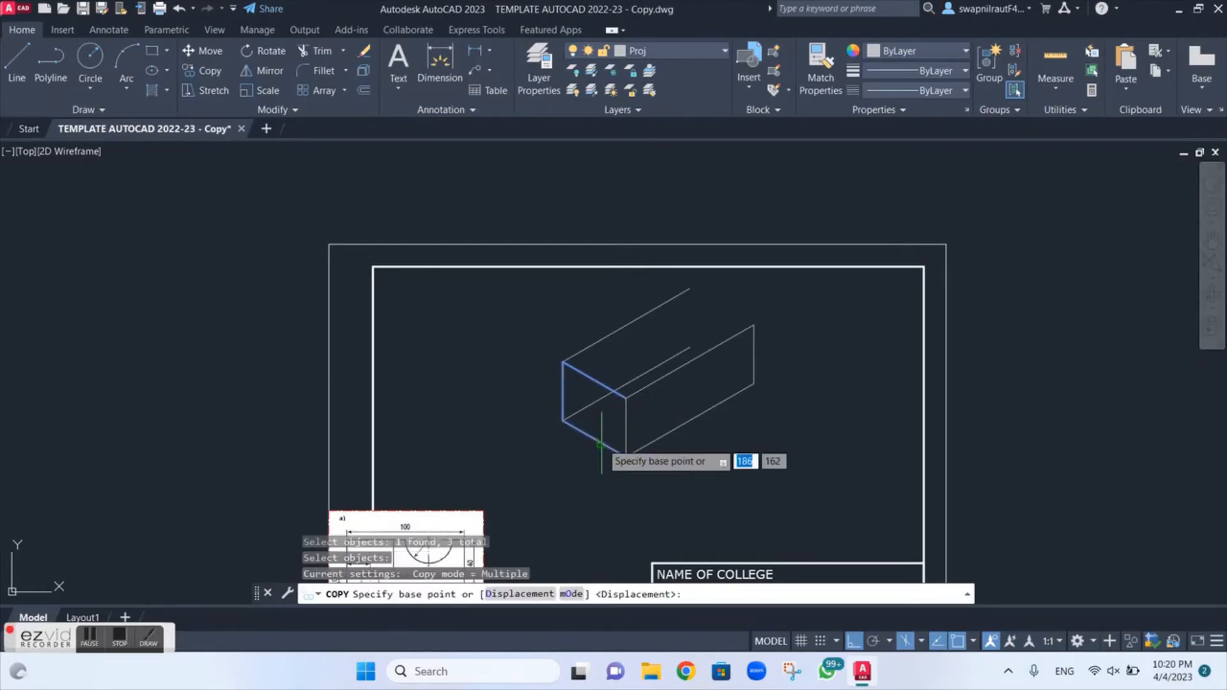
left_click(562, 363)
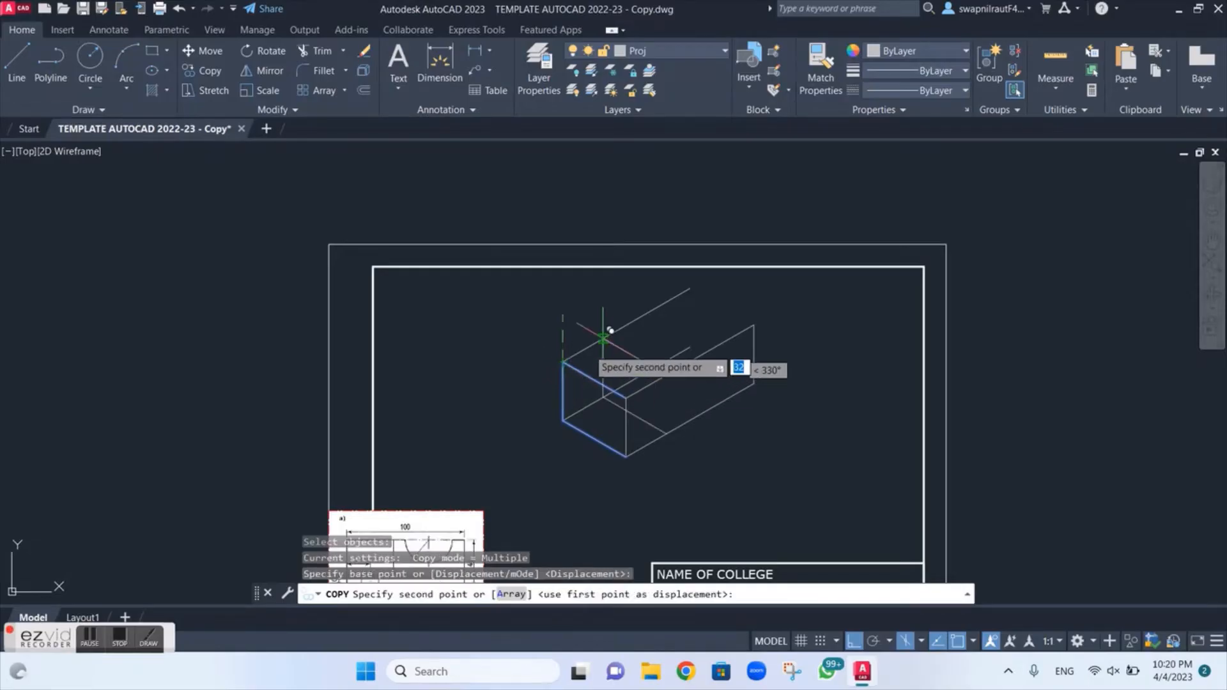
scroll(690, 287, "up", 2)
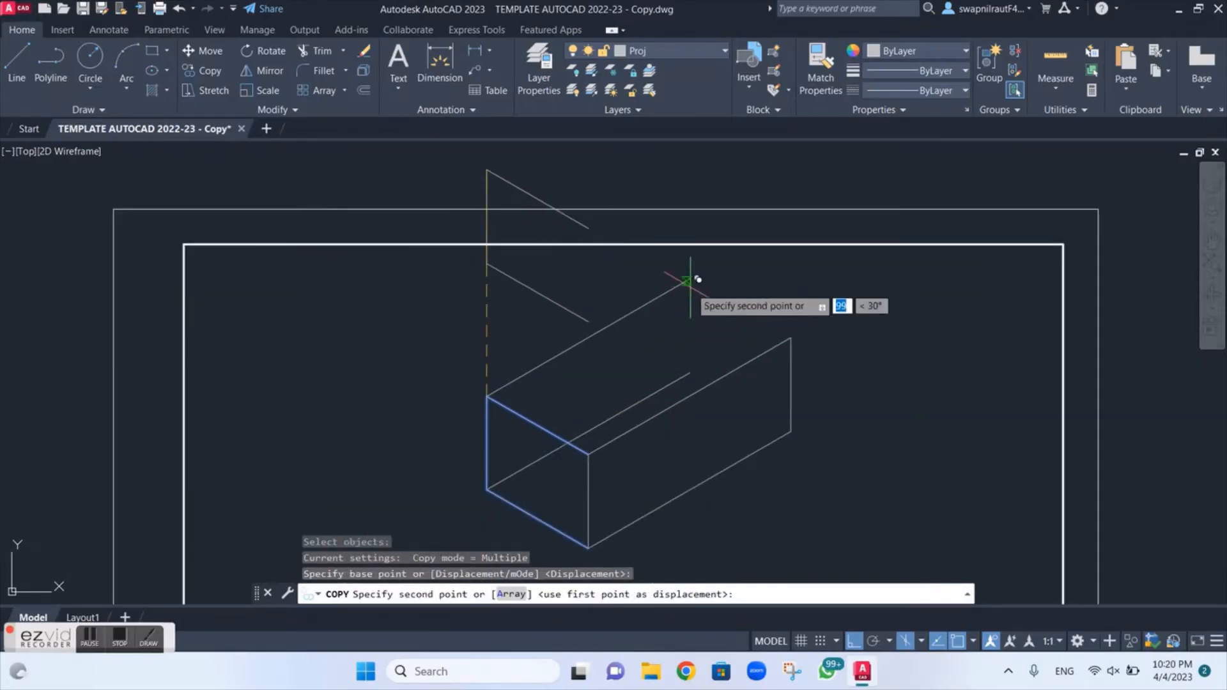
left_click(689, 282)
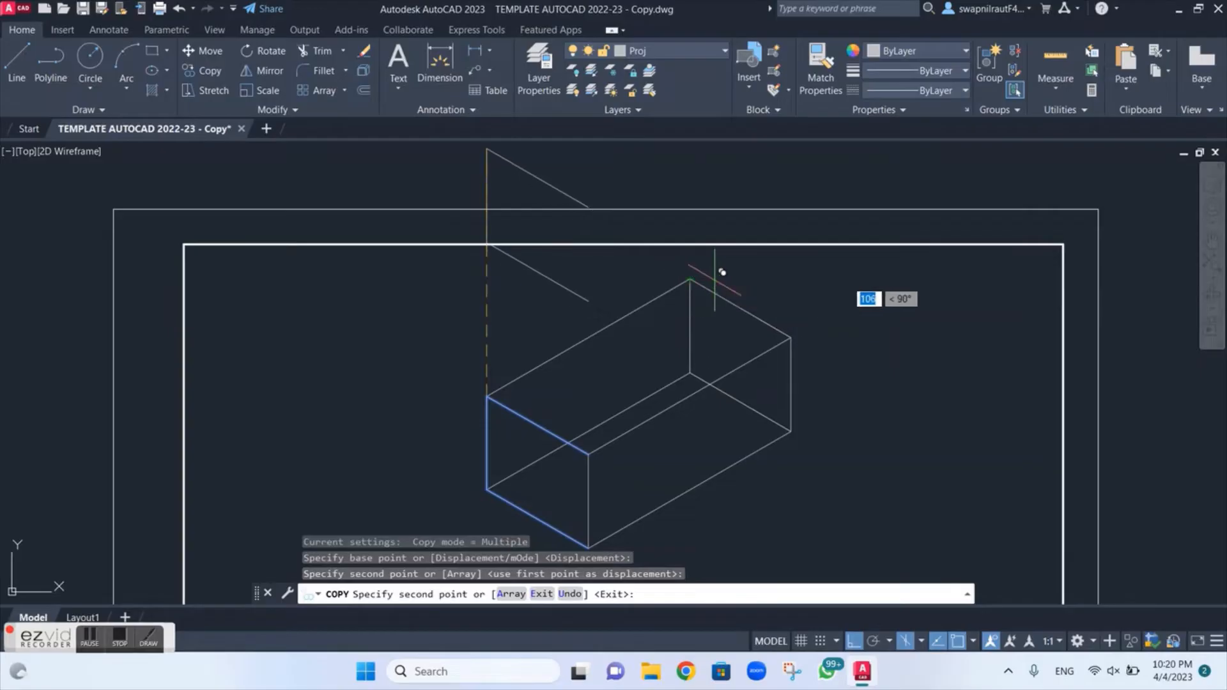
key("Escape")
scroll(793, 435, "down", 4)
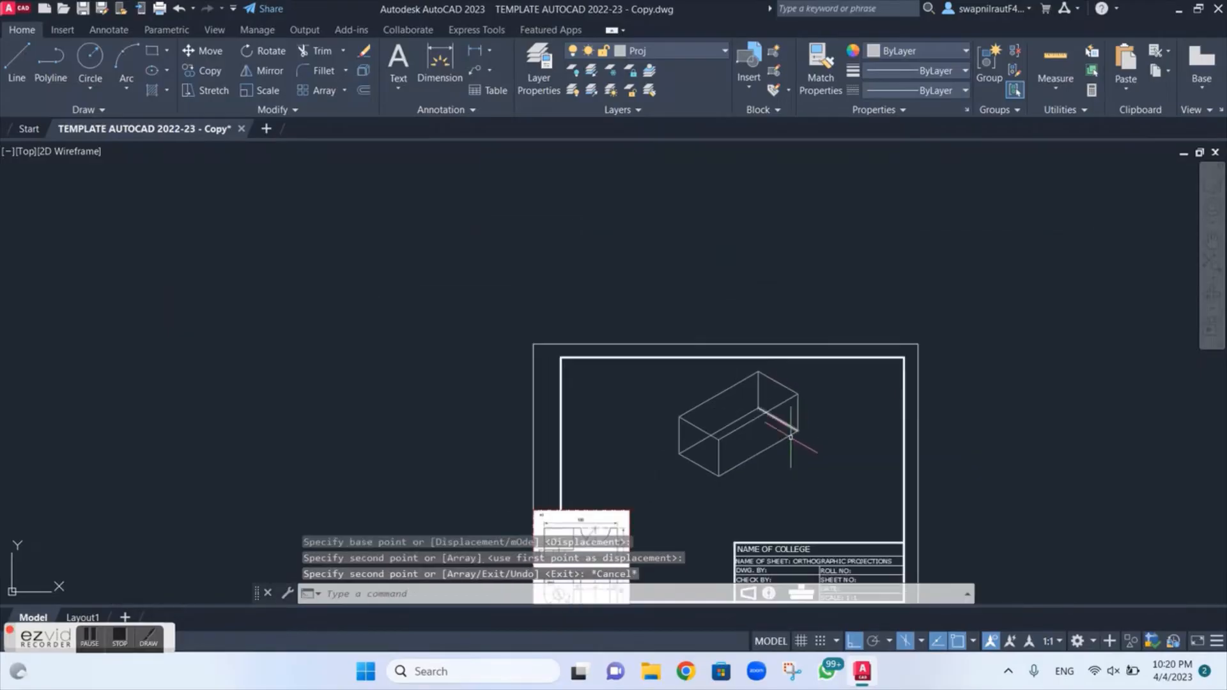
Move the whole isometric block straight down from its lowest corner, closer to the middle of the drawing frame
middle_click_drag(790, 437, 685, 334)
scroll(685, 334, "up", 3)
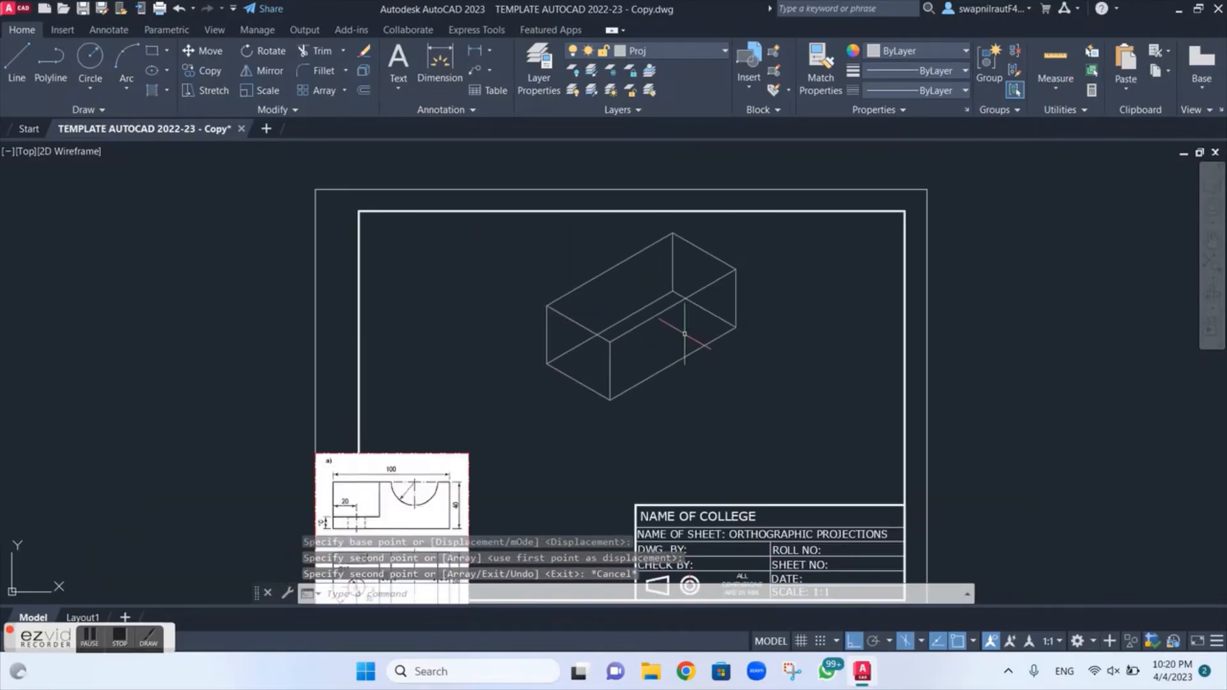
mouse_move(773, 259)
left_mouse_down()
mouse_move(636, 238)
mouse_move(507, 307)
mouse_move(619, 425)
mouse_move(741, 358)
left_mouse_up()
right_click(633, 330)
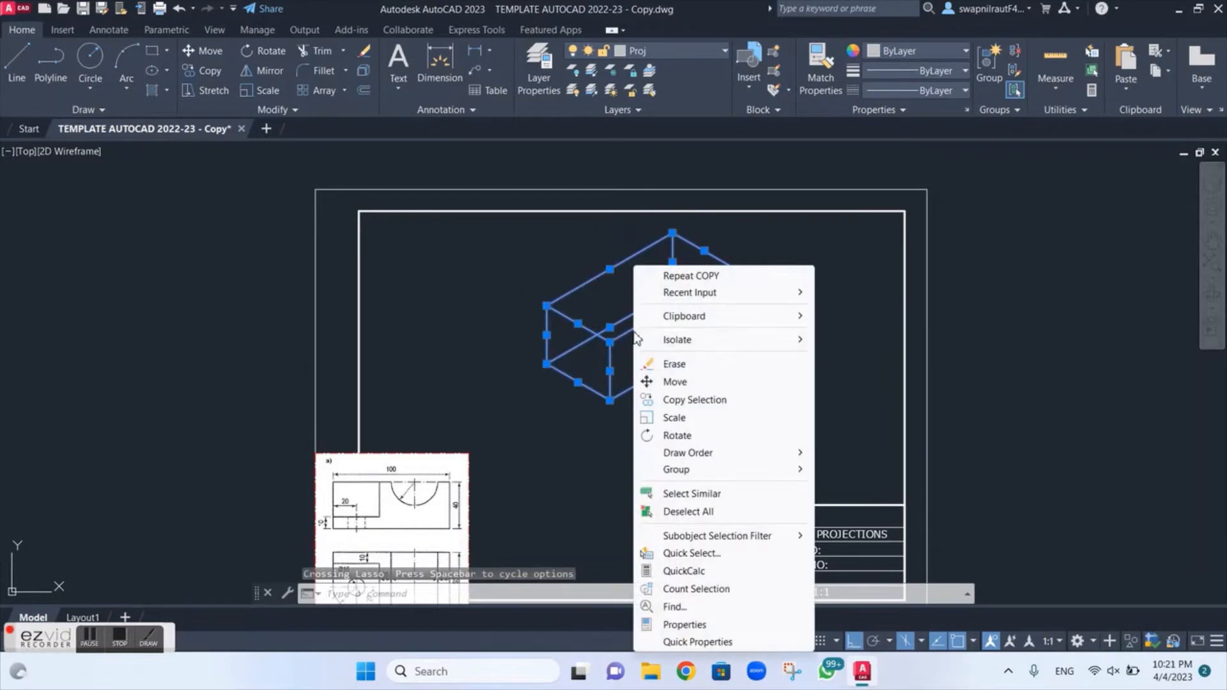
left_click(689, 383)
left_click(610, 400)
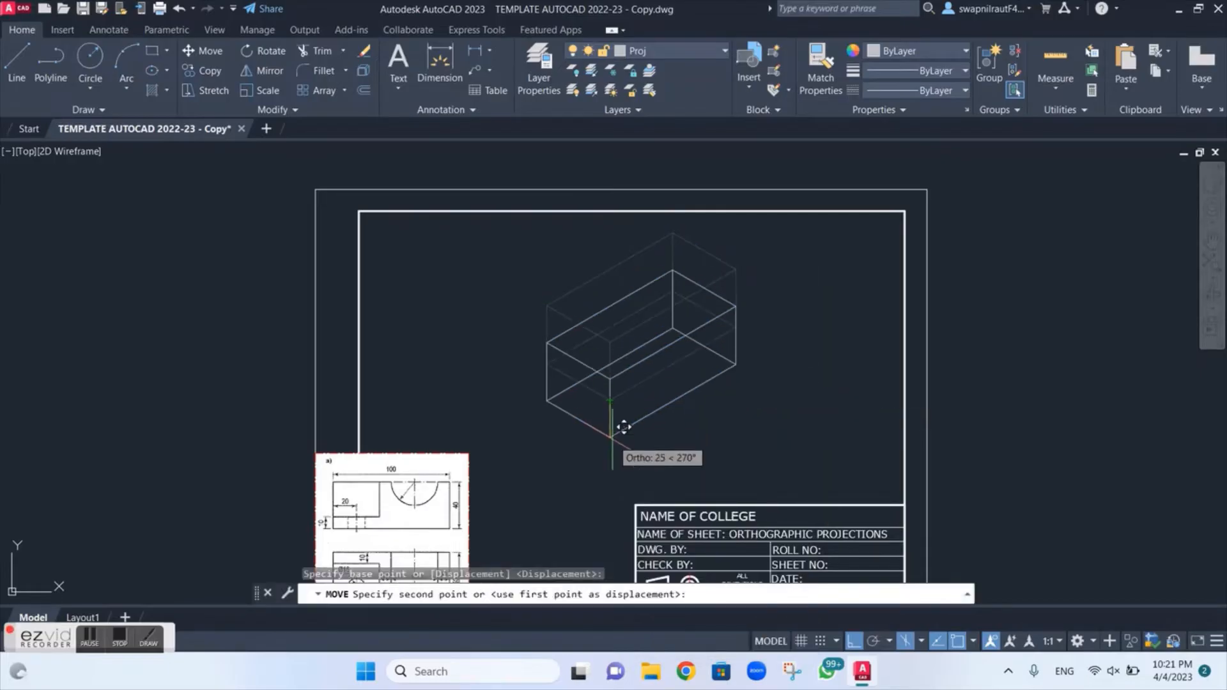
left_click(614, 445)
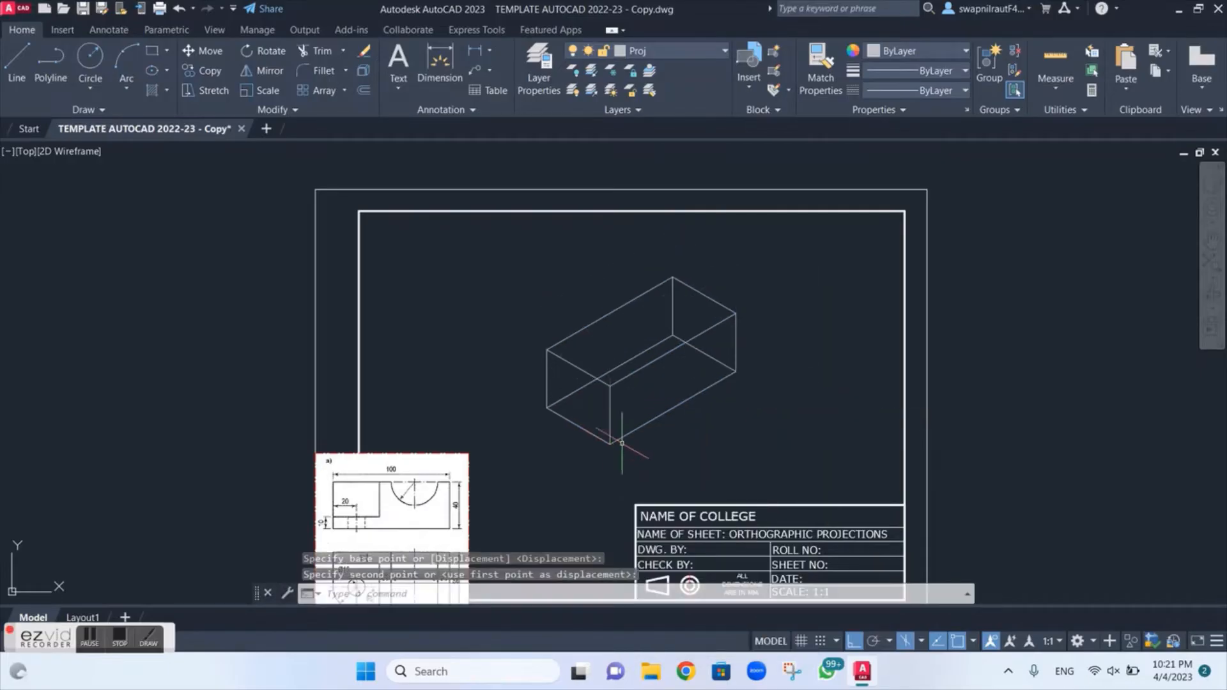
key("Escape")
Examine the corner cut-out and semicircular groove dimensions in the reference image's front view
scroll(614, 445, "up", 3)
scroll(625, 434, "down", 1)
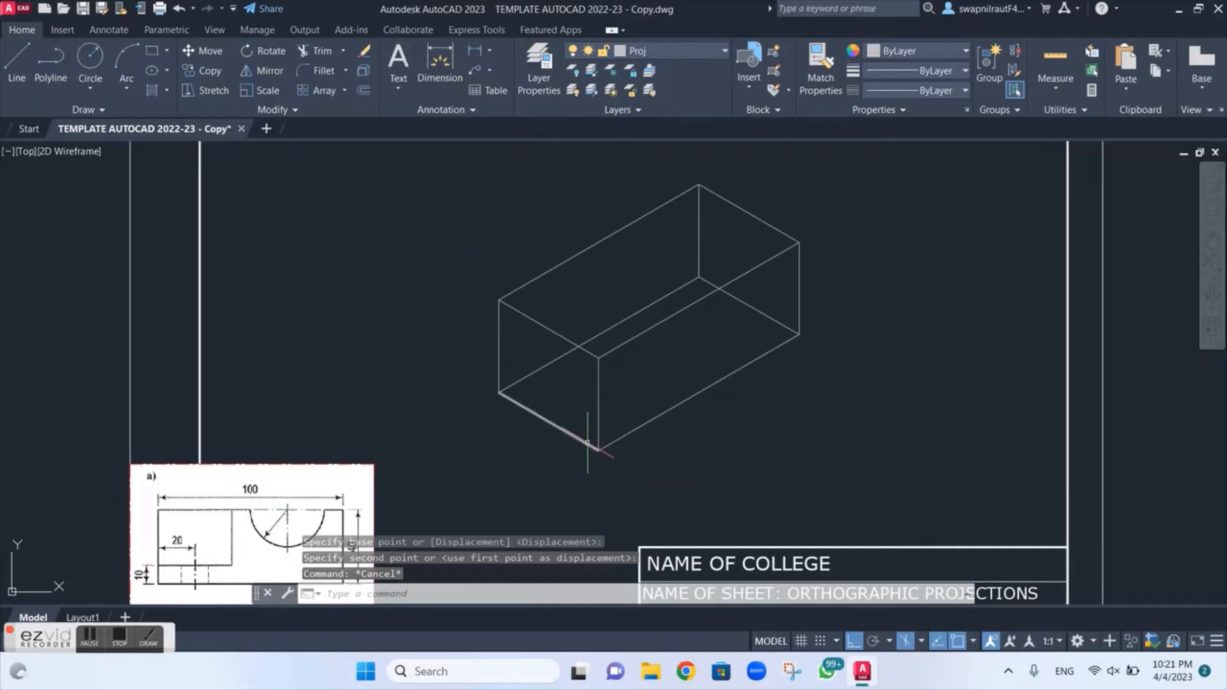
scroll(589, 439, "down", 2)
middle_click_drag(581, 441, 600, 346)
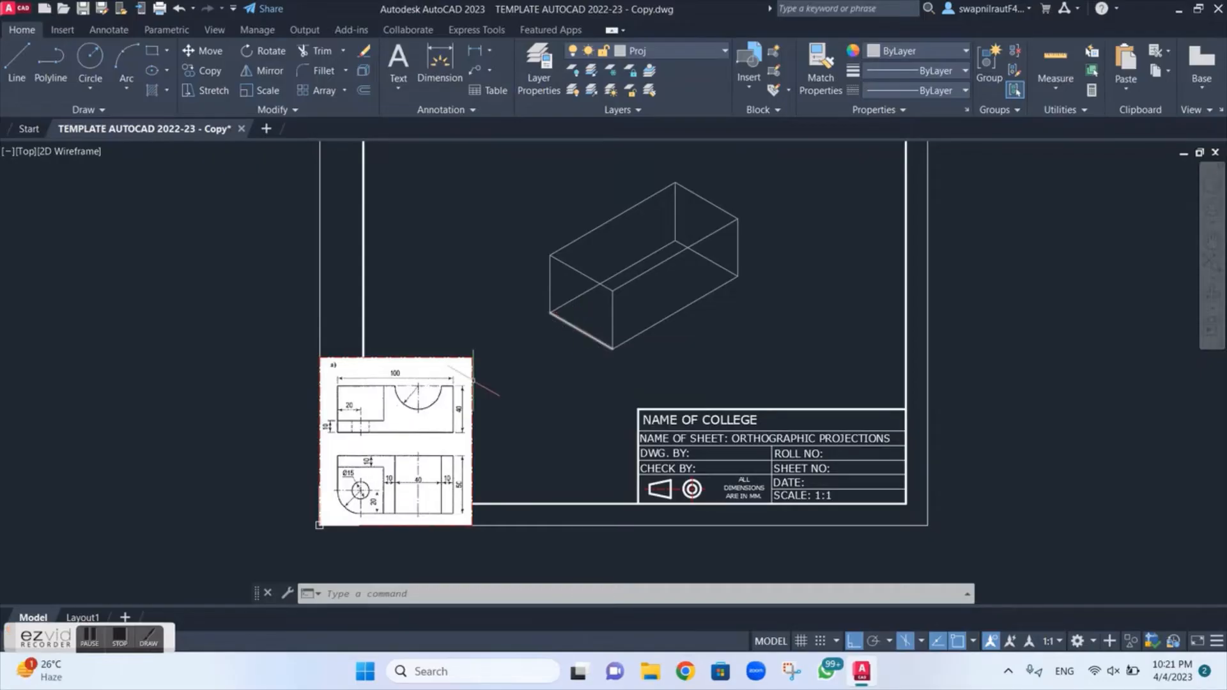
scroll(438, 391, "up", 4)
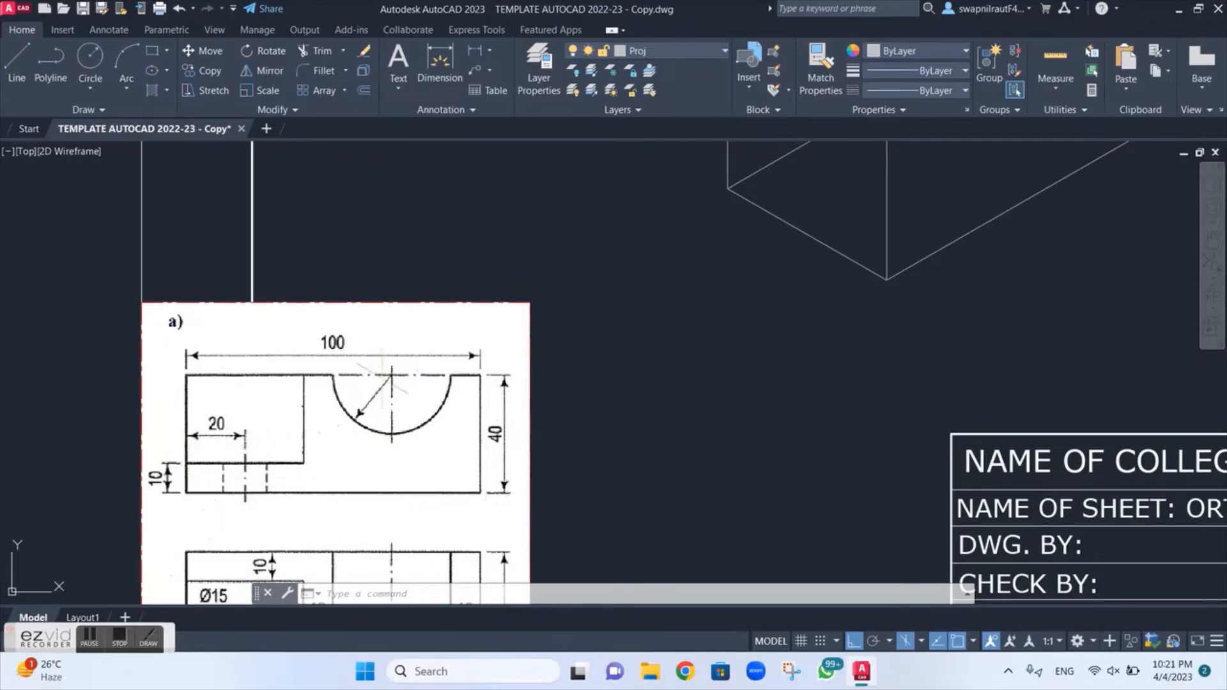
scroll(574, 390, "down", 4)
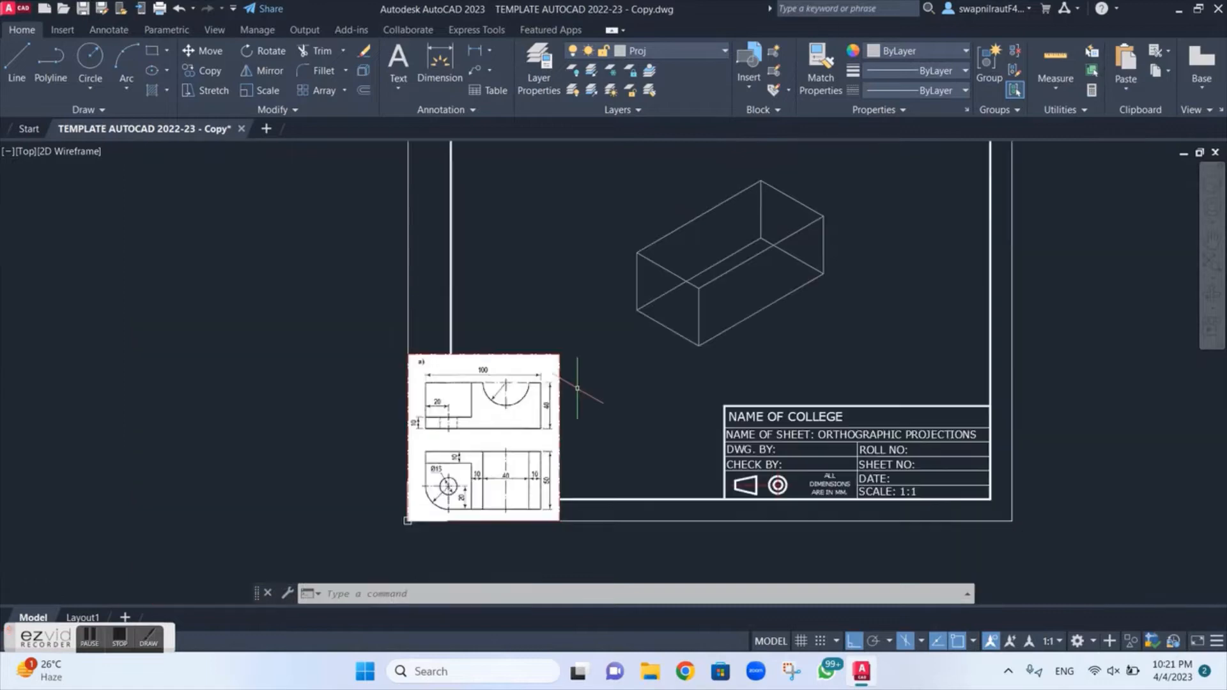
On the Cont layer, trace the long front face's bottom edge from the lowest corner, continuing up its far vertical edge to the top corner
middle_click_drag(676, 317, 575, 346)
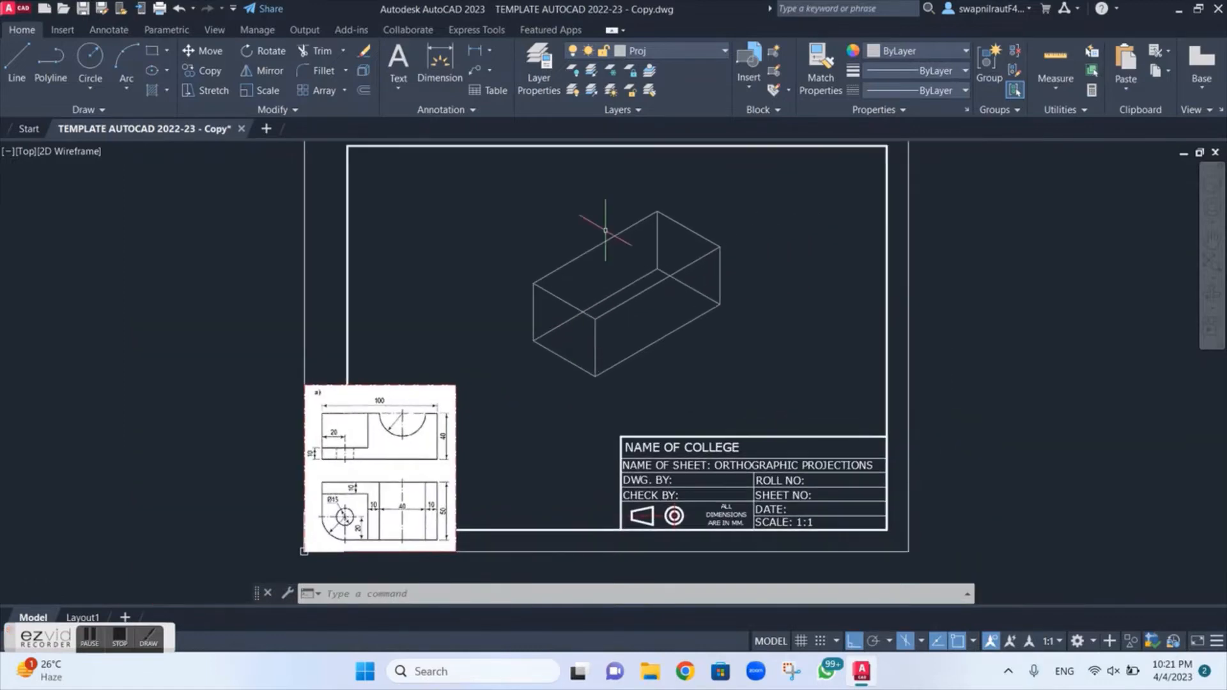
left_click(708, 55)
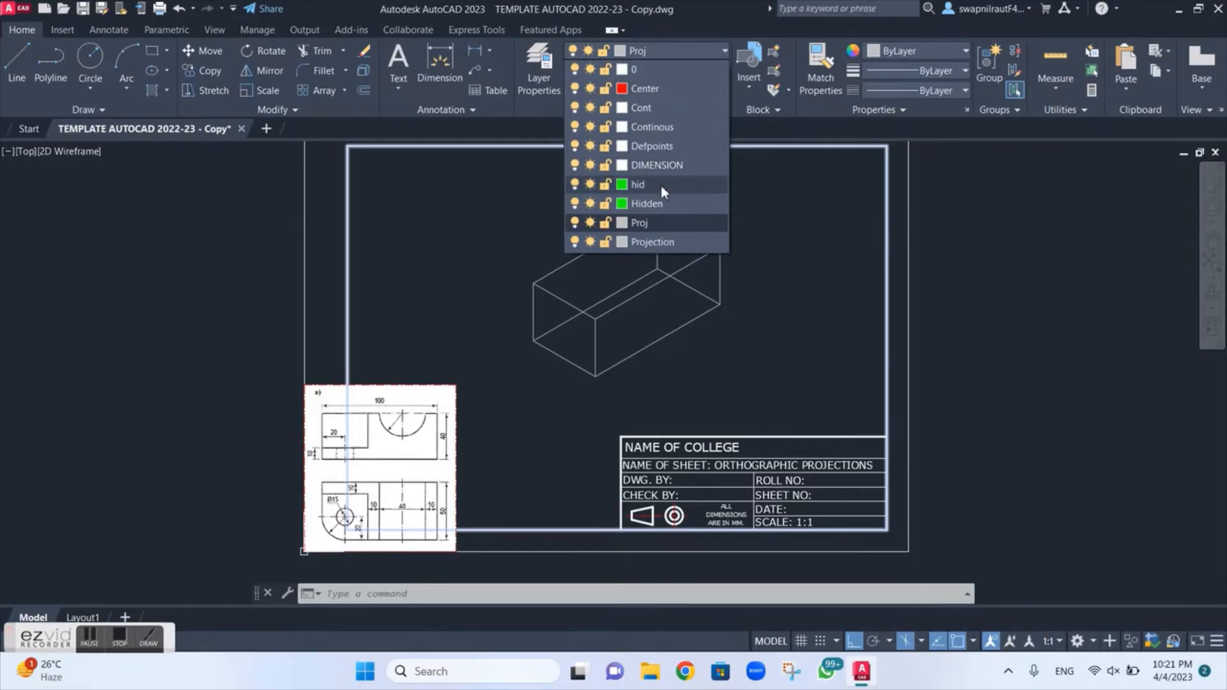
left_click(665, 108)
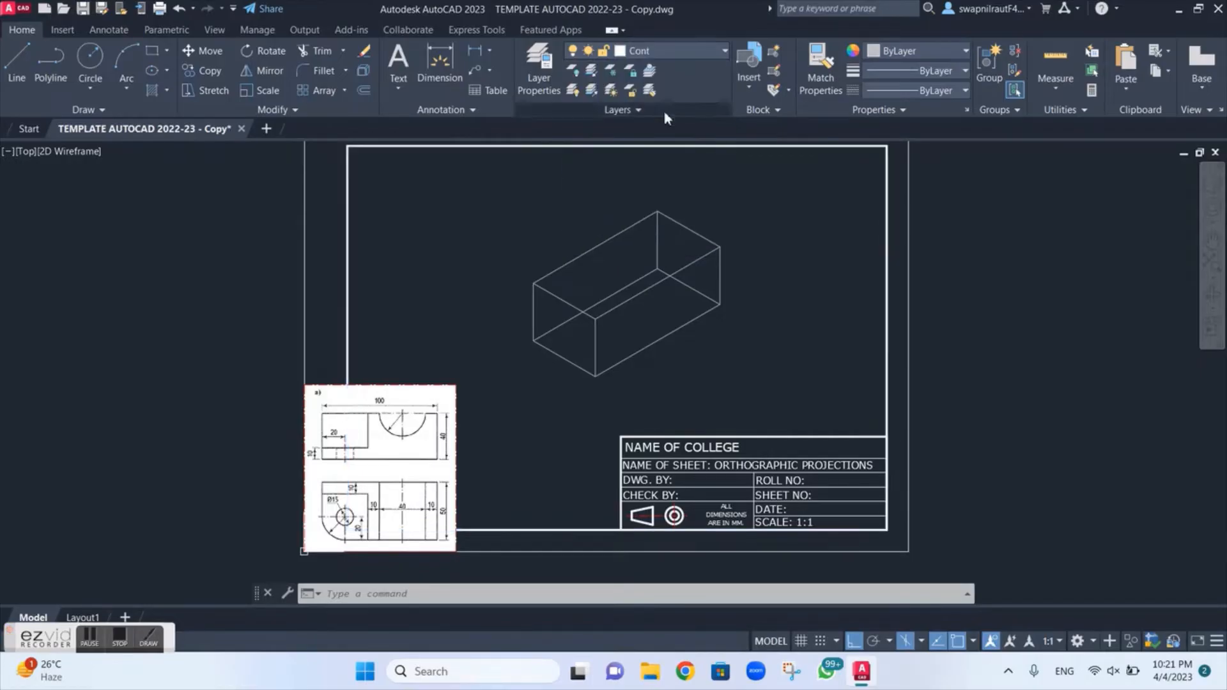
key("Return")
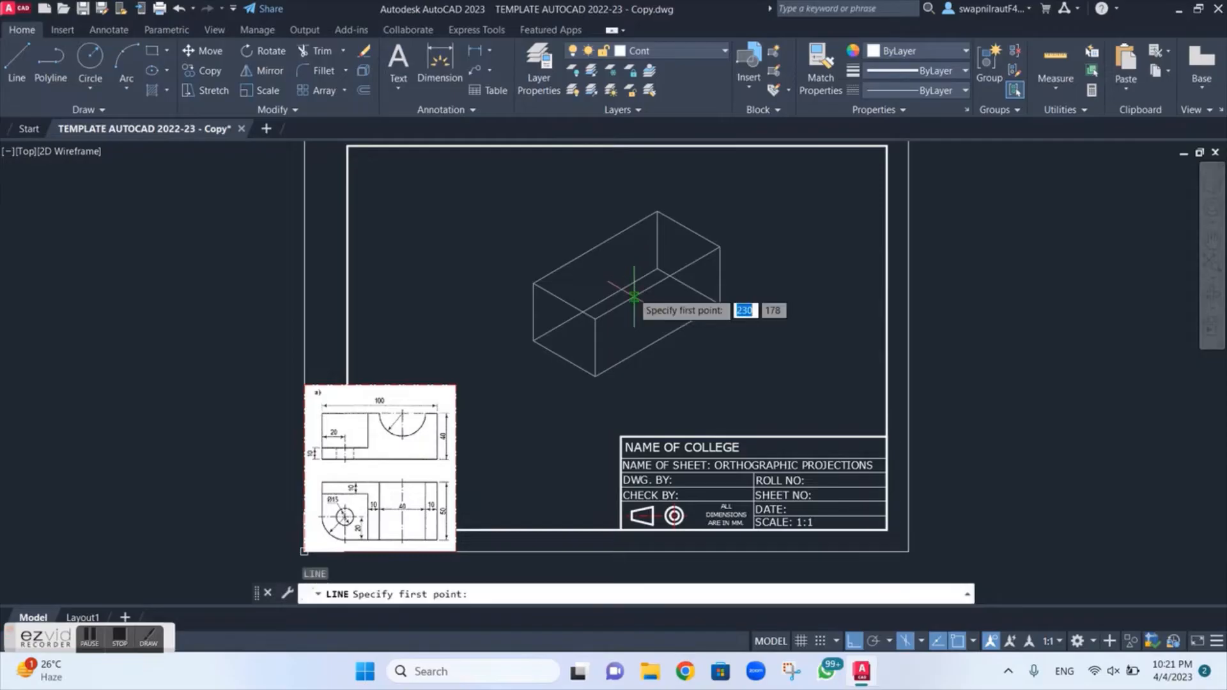
left_click(596, 376)
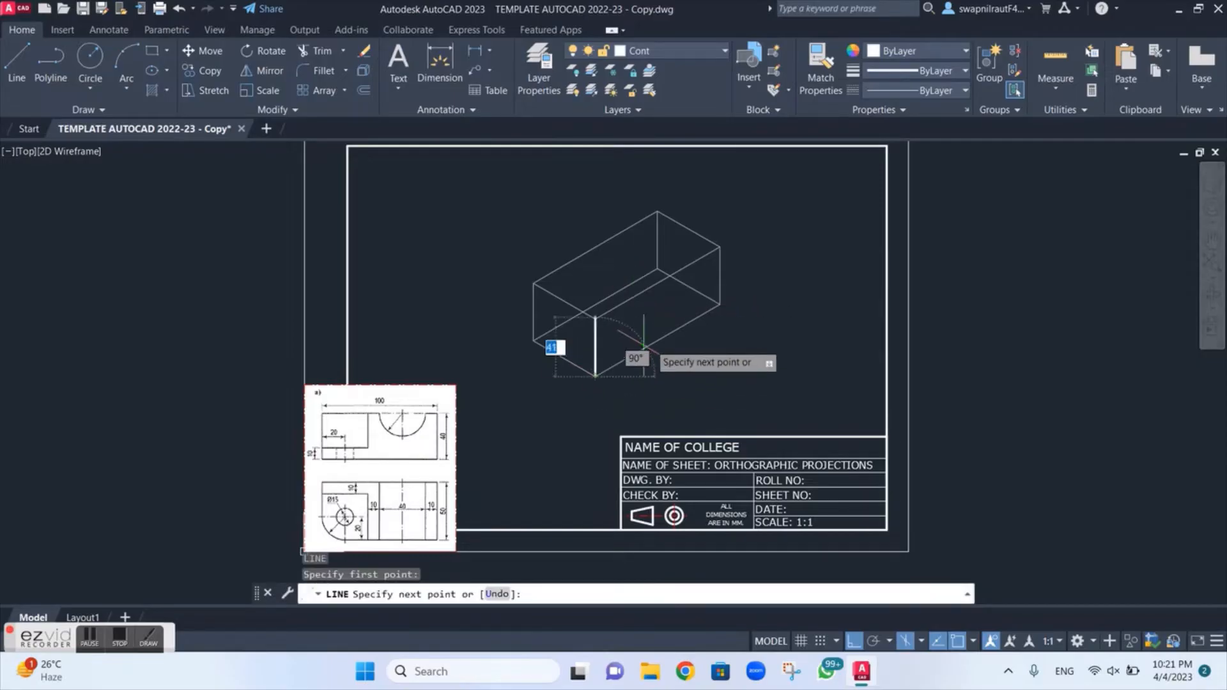
left_click(720, 306)
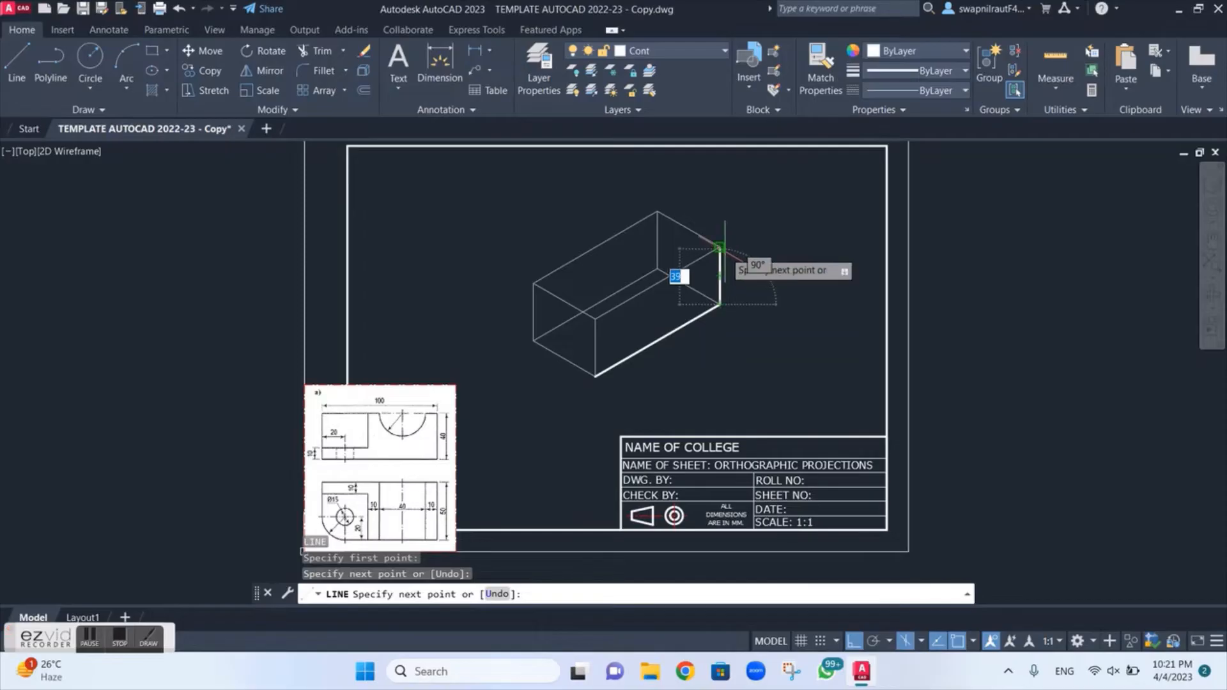
scroll(719, 253, "up", 2)
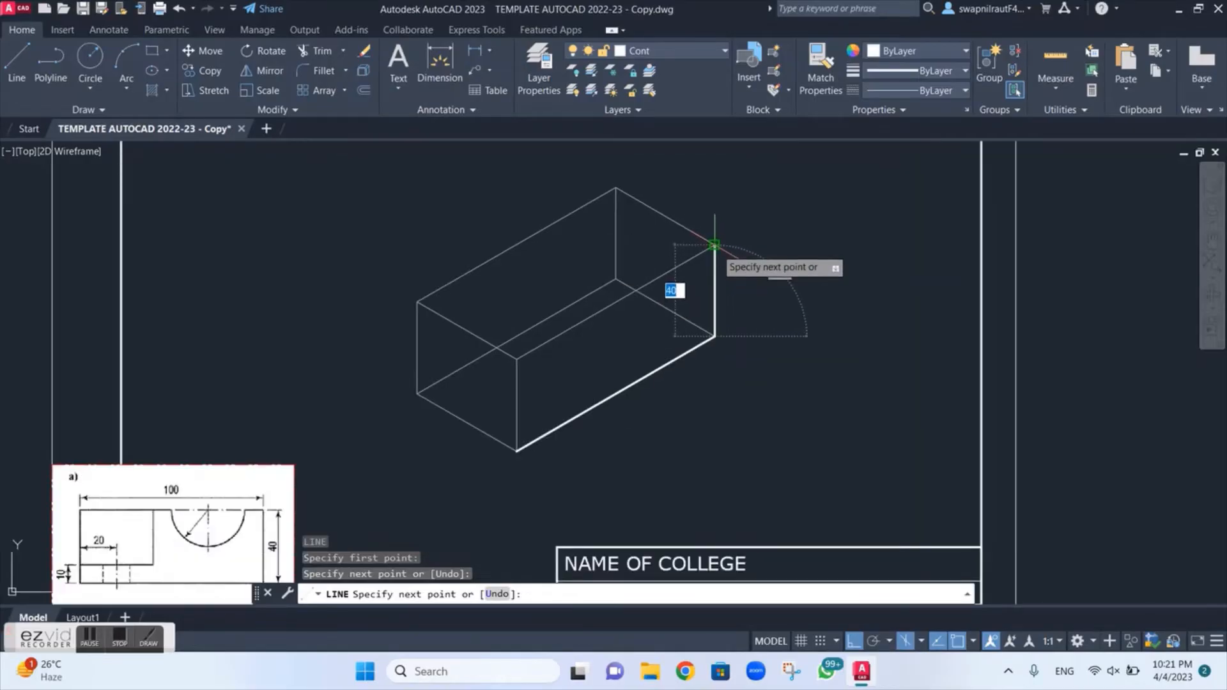
left_click(715, 245)
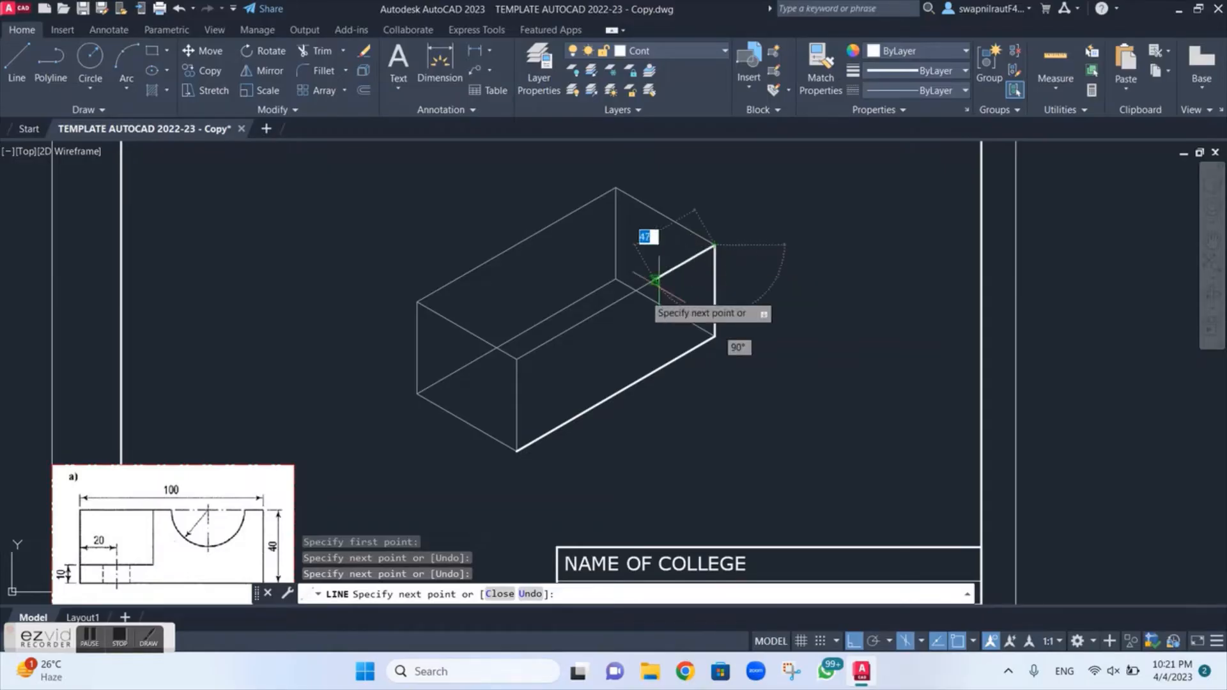
Continue the outline from the far upper corner down along the front top edge with consecutive 10, 40 and 10 mm segments, following the reference image
scroll(194, 523, "up", 2)
middle_click_drag(194, 524, 283, 334)
middle_click_drag(303, 266, 303, 262)
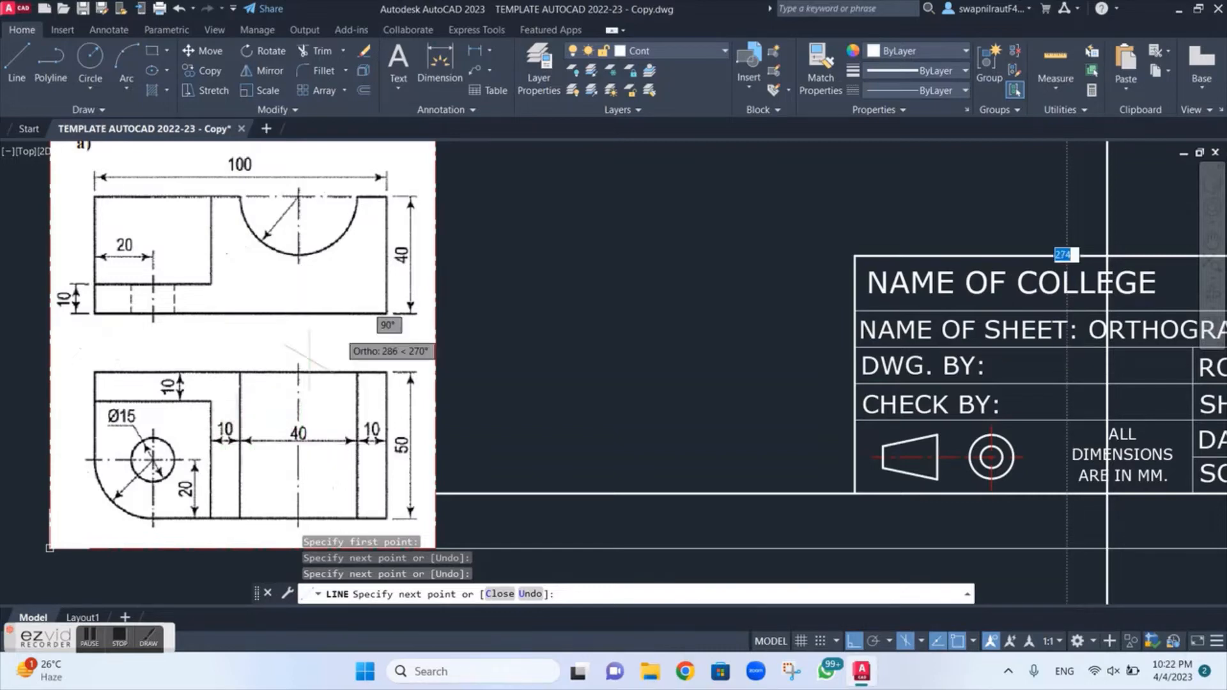
scroll(486, 297, "down", 4)
mouse_move(544, 267)
middle_mouse_down()
mouse_move(509, 400)
mouse_move(485, 429)
middle_mouse_up()
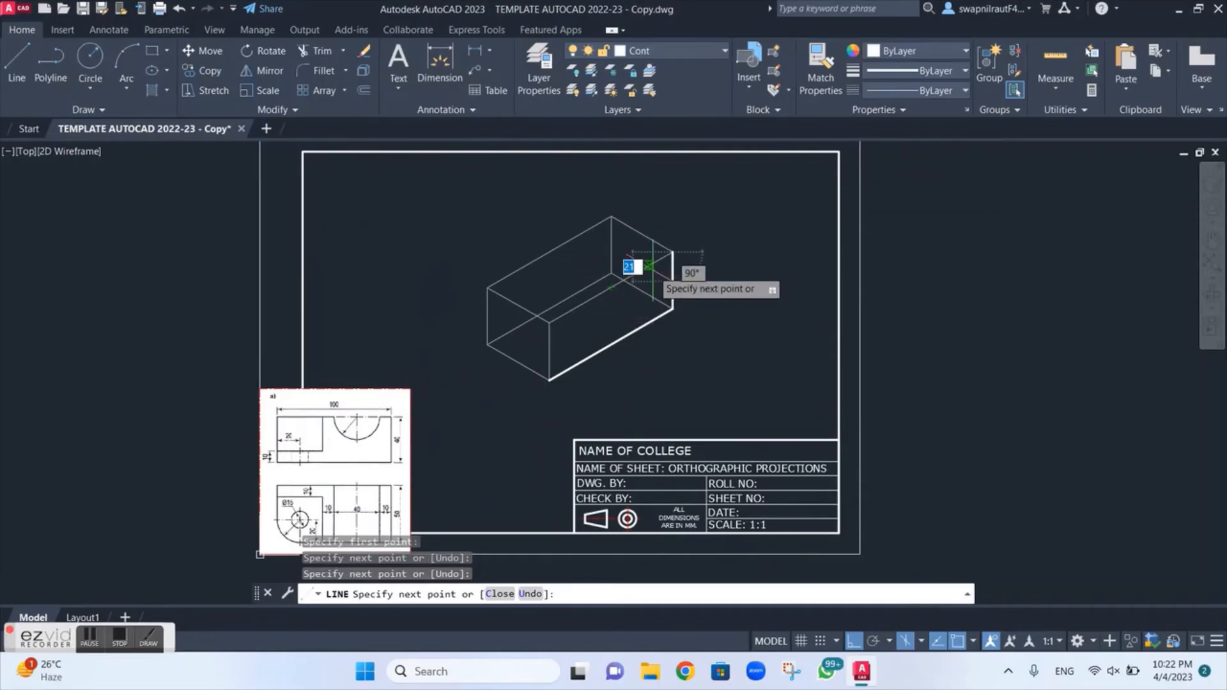
scroll(642, 255, "down", 2)
scroll(647, 257, "up", 6)
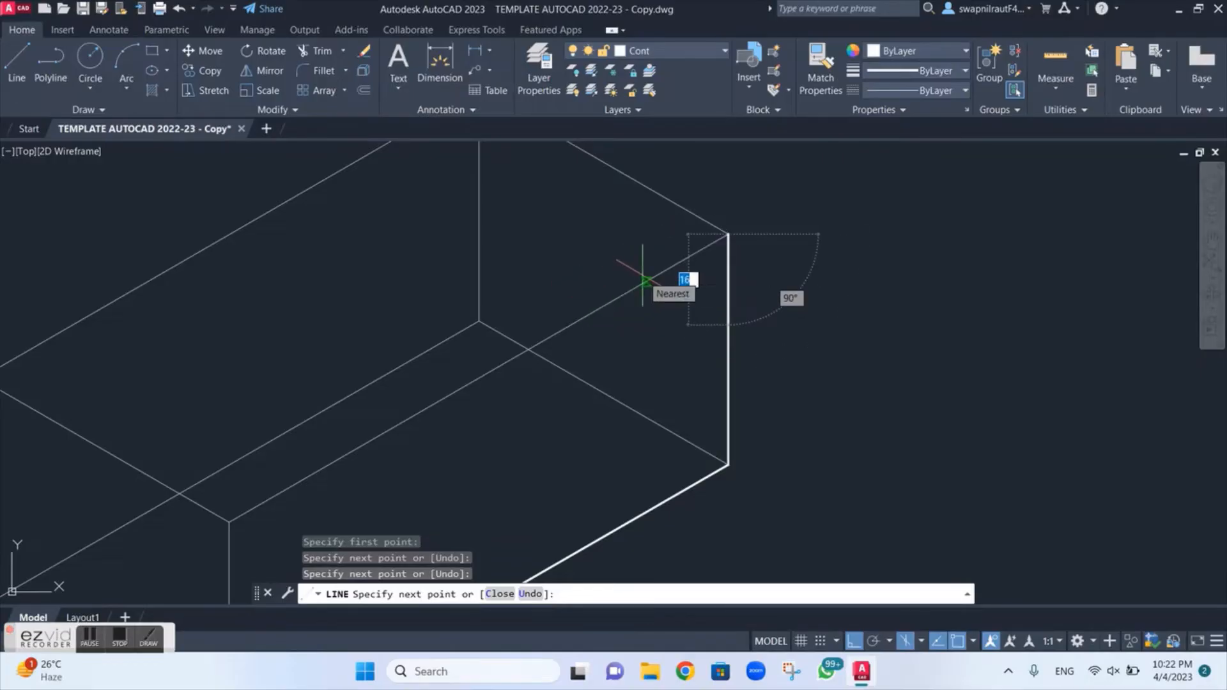
key("F5")
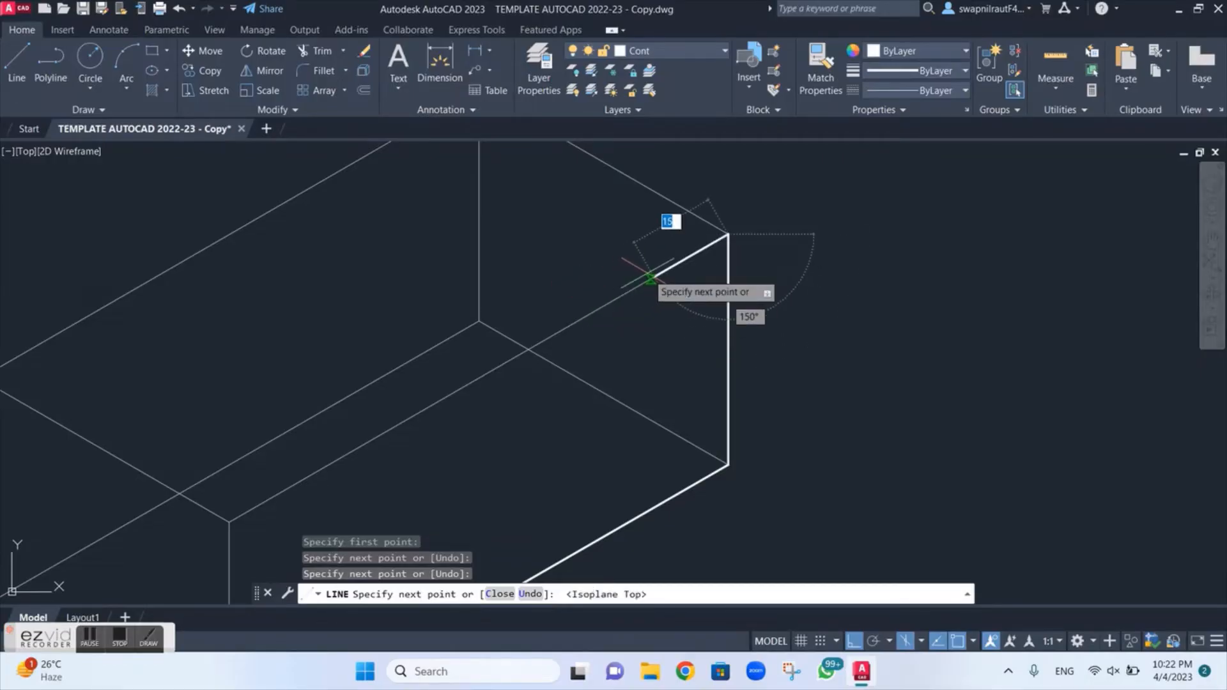
type("10")
key("Return")
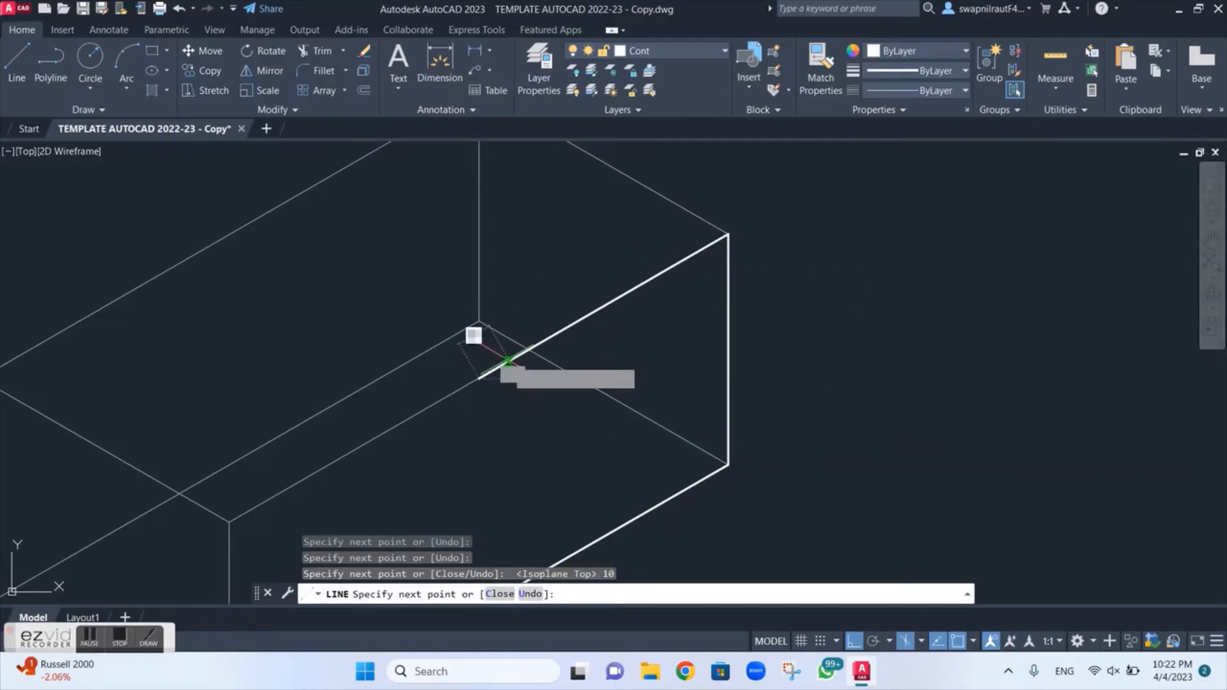
type("40")
key("Return")
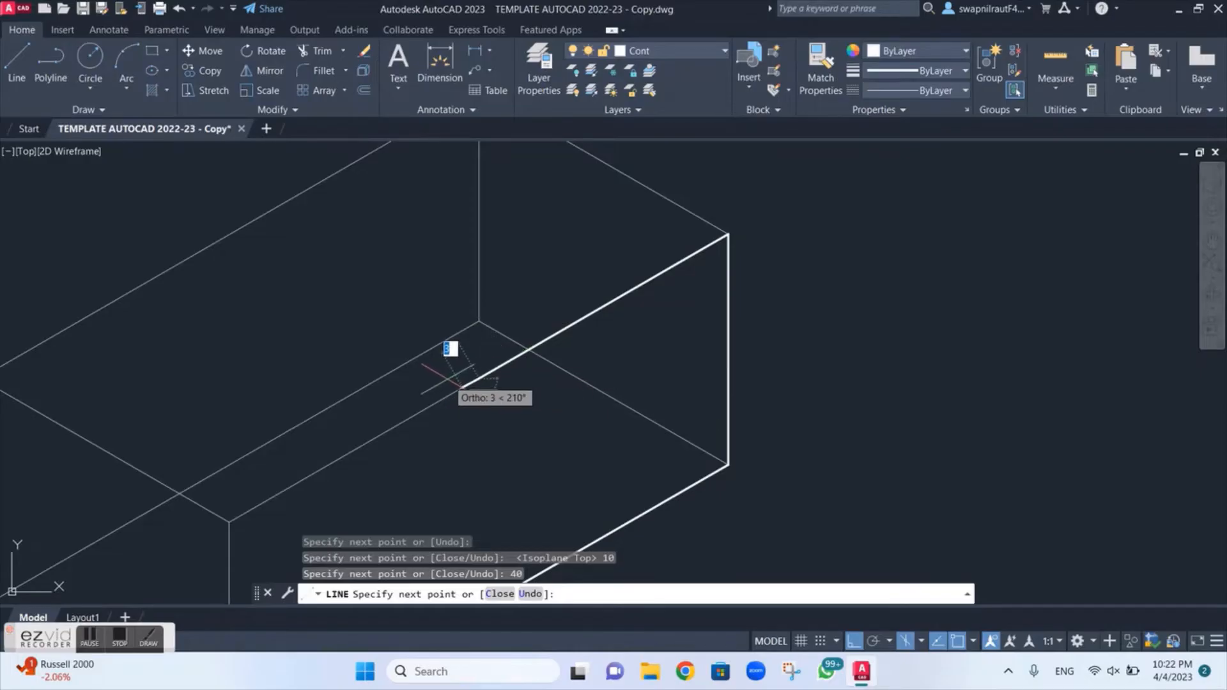
type("10")
key("Return")
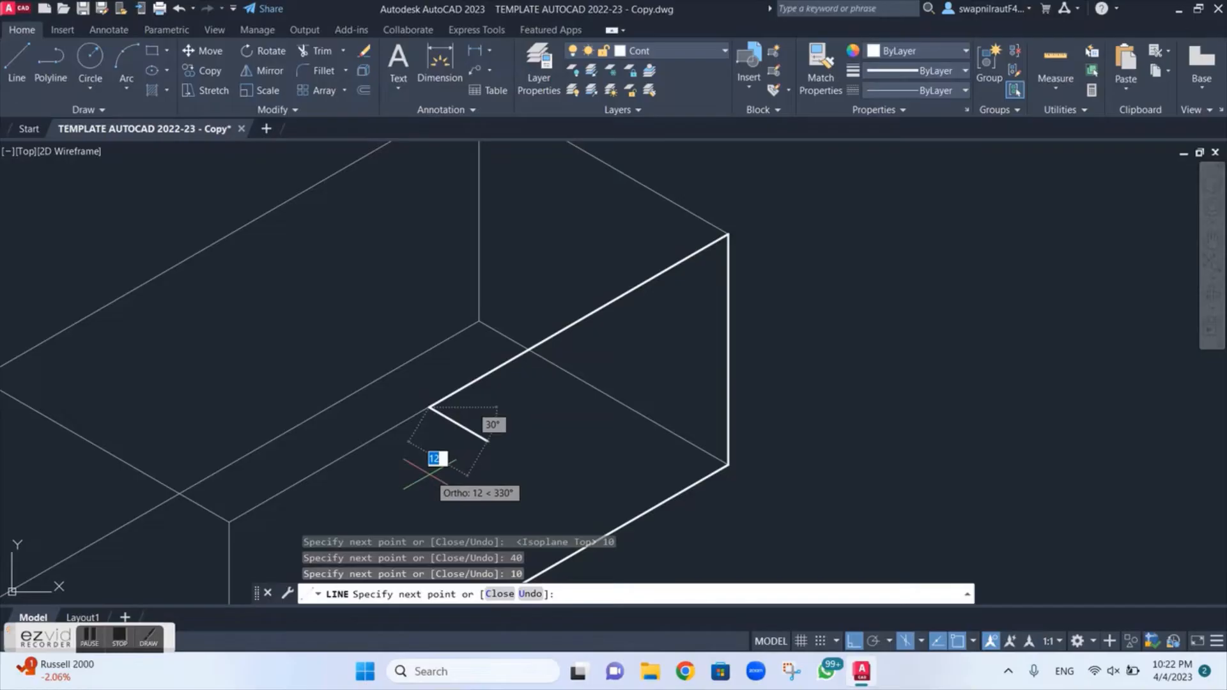
Switch to the right isoplane and draw the cut-out's 30 mm vertical edge straight down from the end of the top-edge segments
key("F5")
scroll(426, 475, "down", 6)
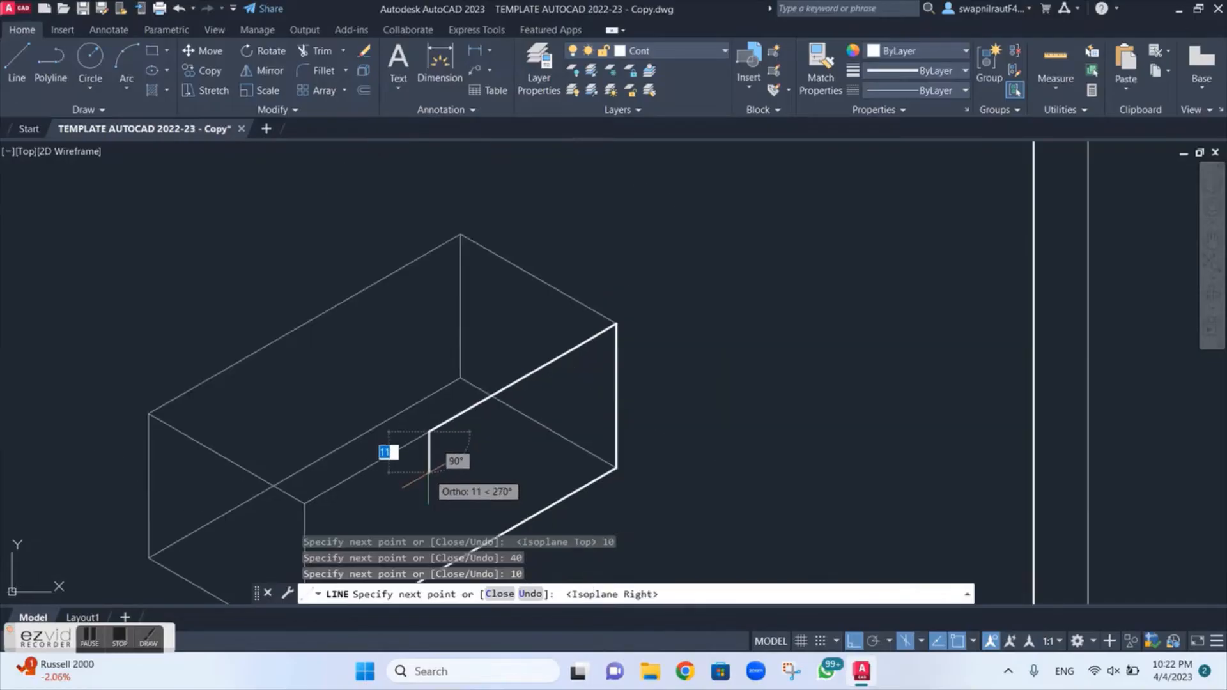
middle_click_drag(411, 466, 525, 254)
scroll(345, 412, "up", 4)
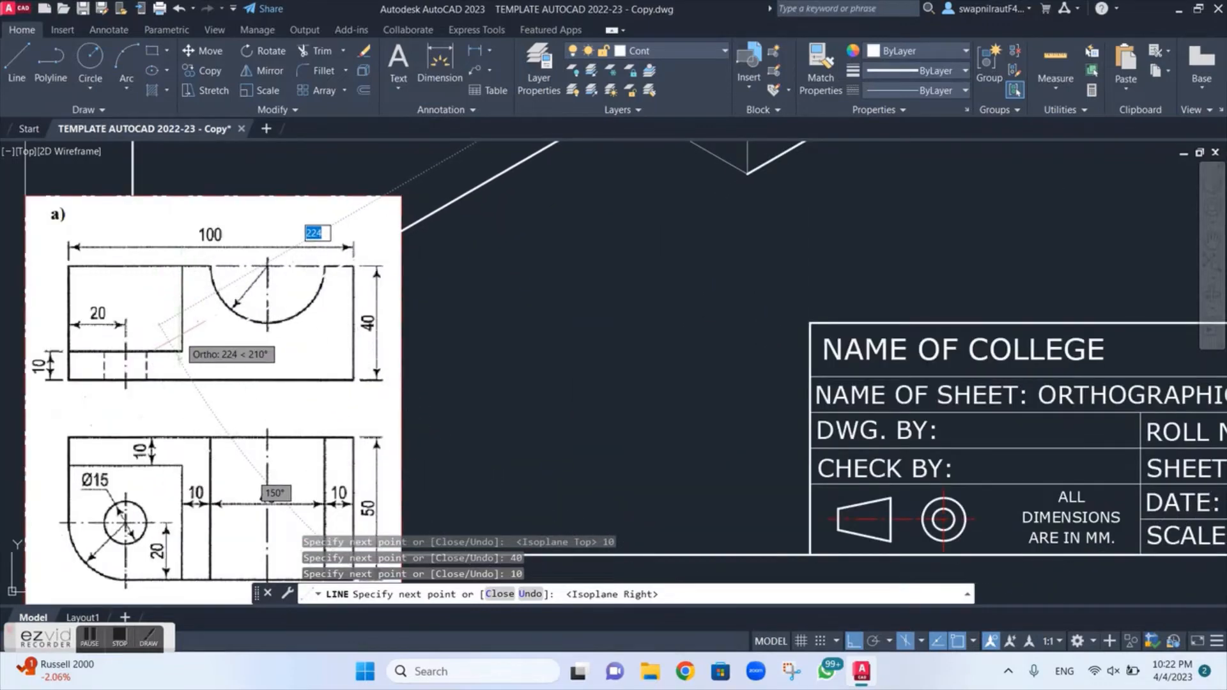
scroll(623, 263, "up", 3)
scroll(623, 263, "down", 6)
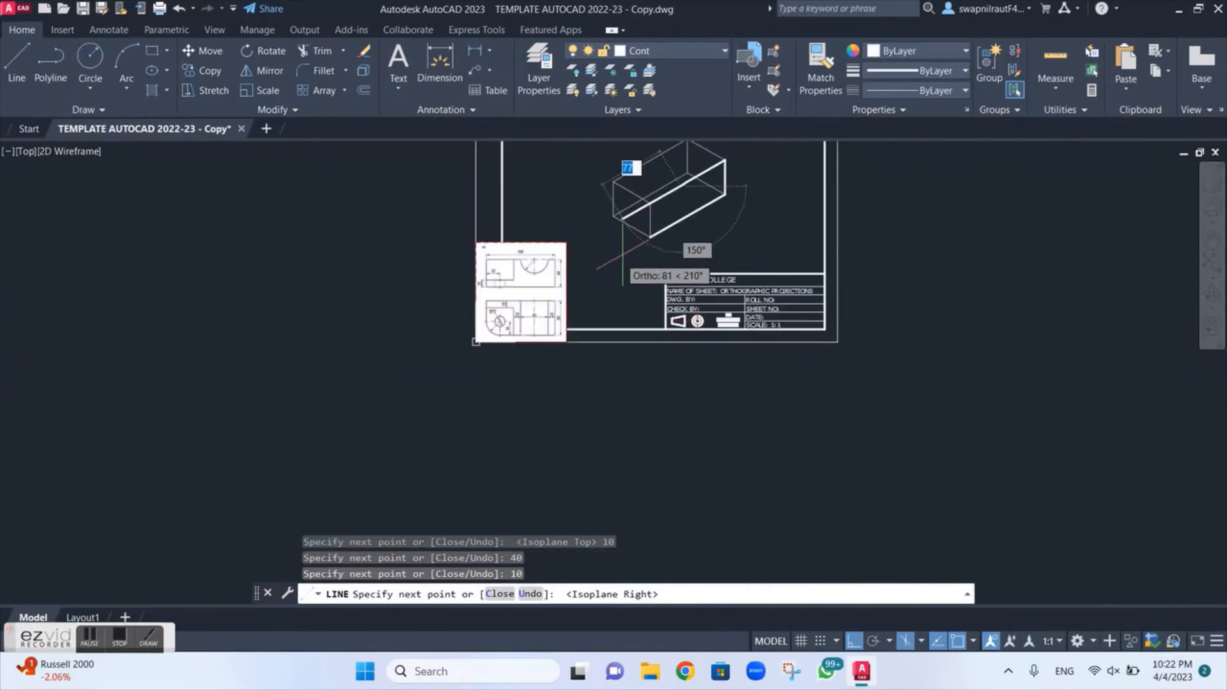
scroll(662, 230, "up", 1)
middle_click_drag(660, 232, 652, 238)
scroll(649, 256, "down", 2)
scroll(639, 287, "up", 6)
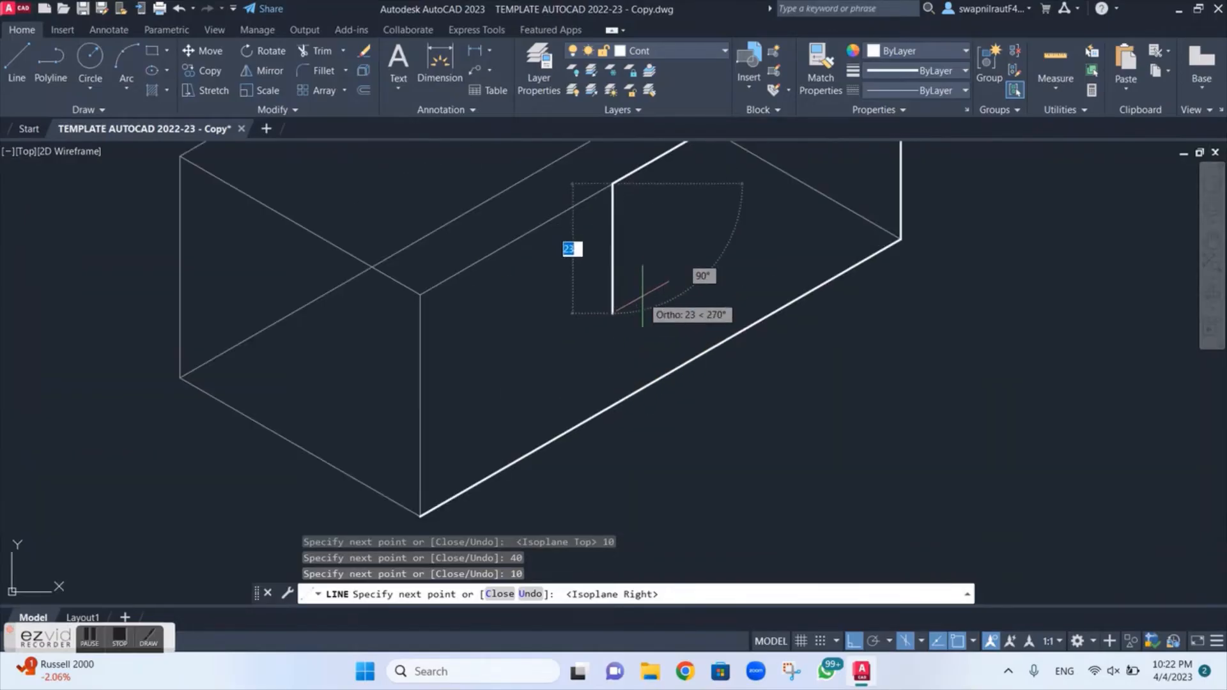
type("30")
key("Return")
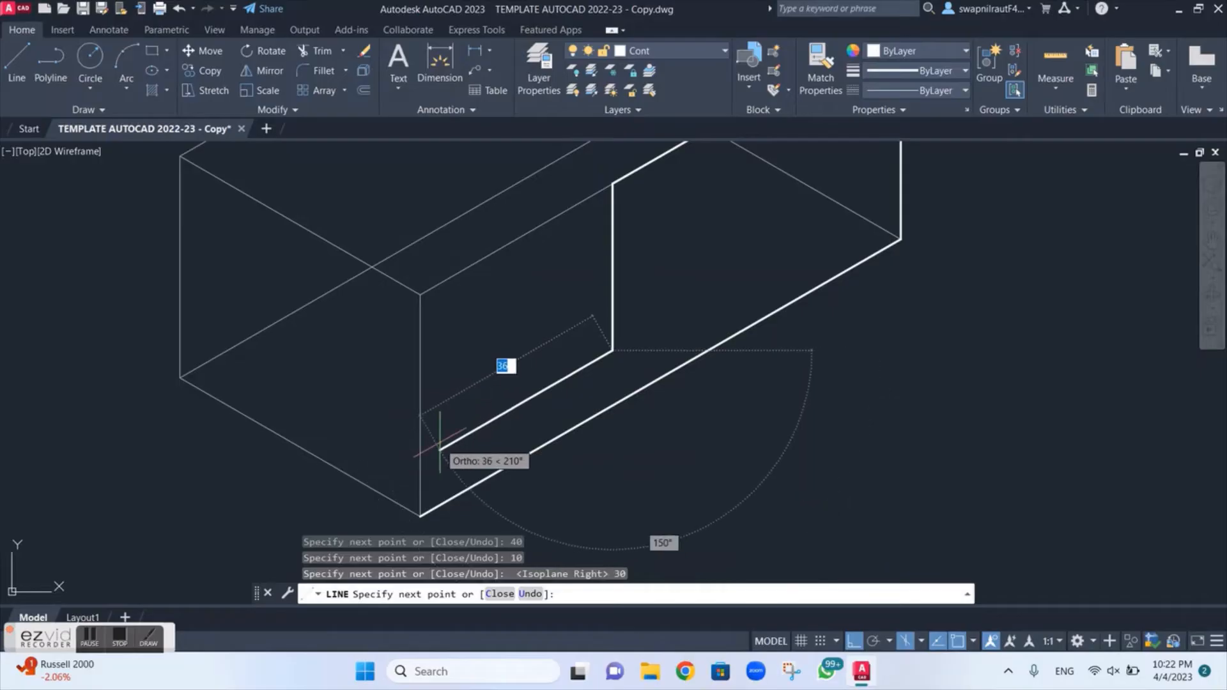
Draw the cut-out's 40 mm lower edge to the front vertical edge, and close the profile down to the lowest corner
scroll(419, 460, "down", 4)
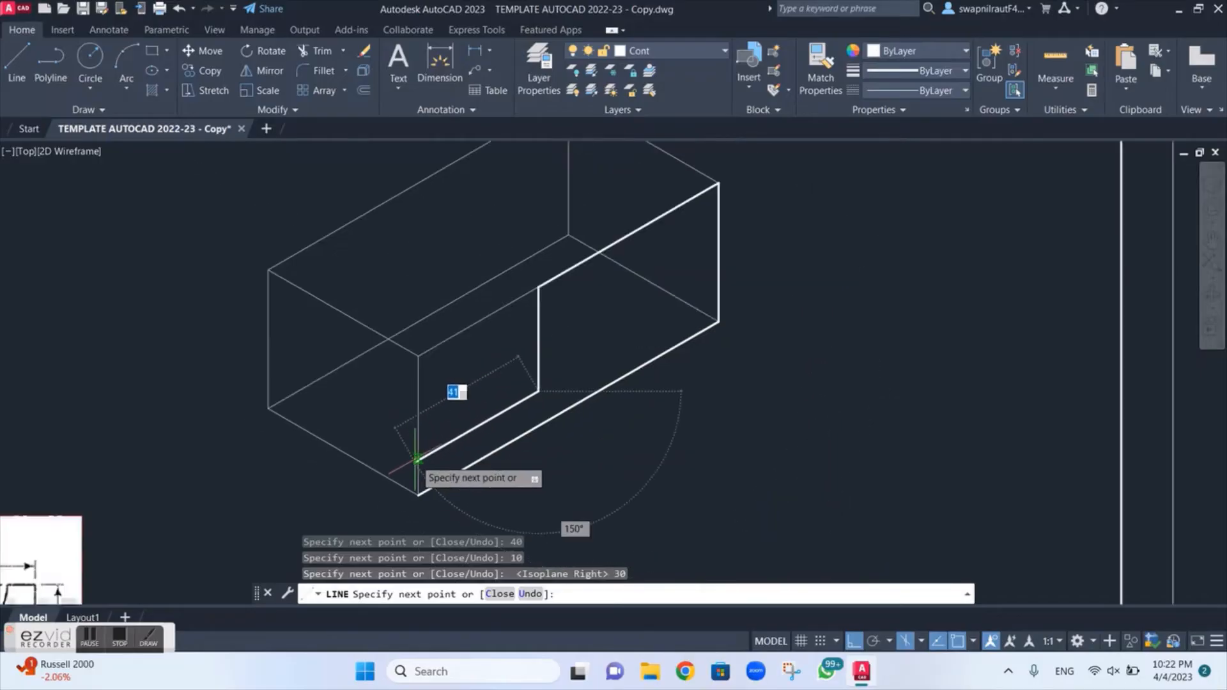
scroll(418, 460, "down", 2)
scroll(229, 514, "up", 2)
middle_click_drag(229, 513, 416, 211)
scroll(399, 227, "up", 4)
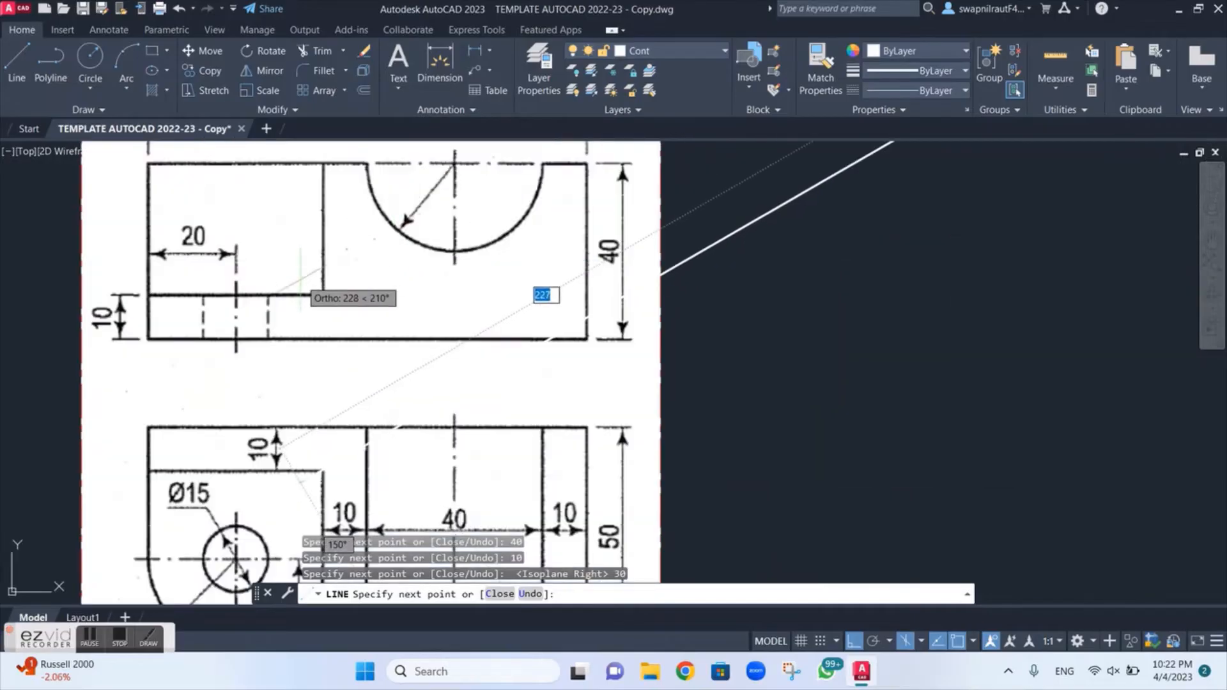
scroll(234, 295, "up", 2)
scroll(235, 299, "down", 4)
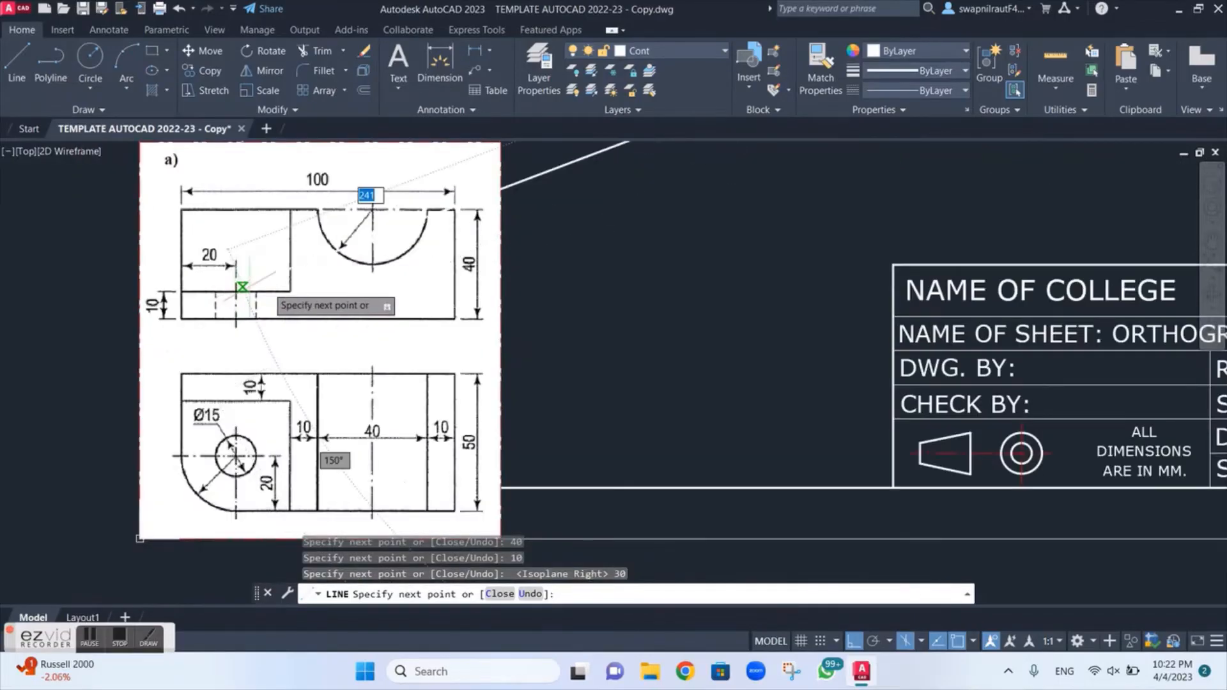
scroll(572, 259, "down", 2)
middle_click_drag(571, 253, 416, 345)
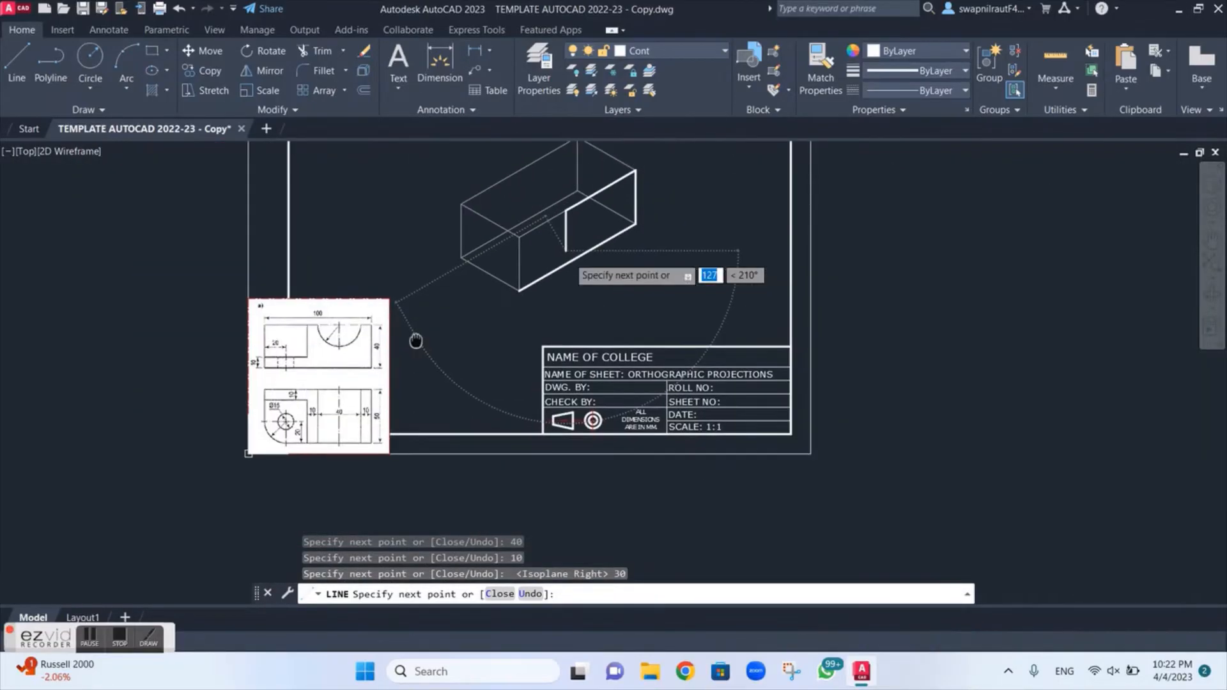
scroll(509, 266, "up", 3)
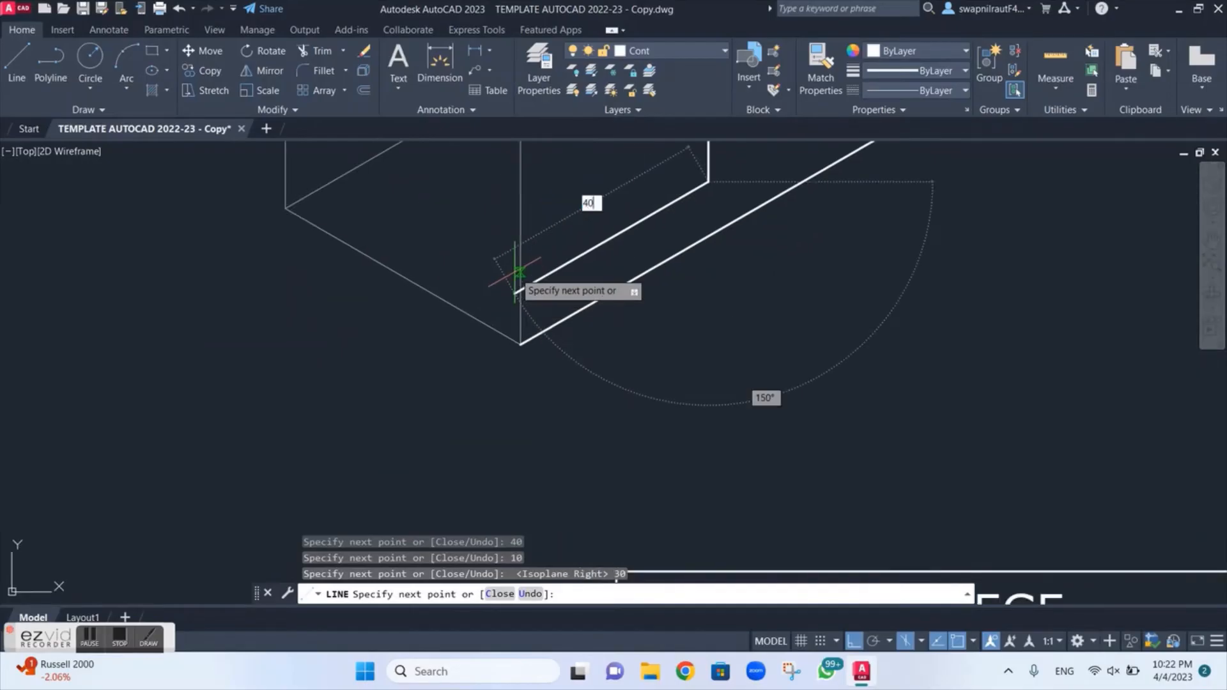
type("40")
key("Return")
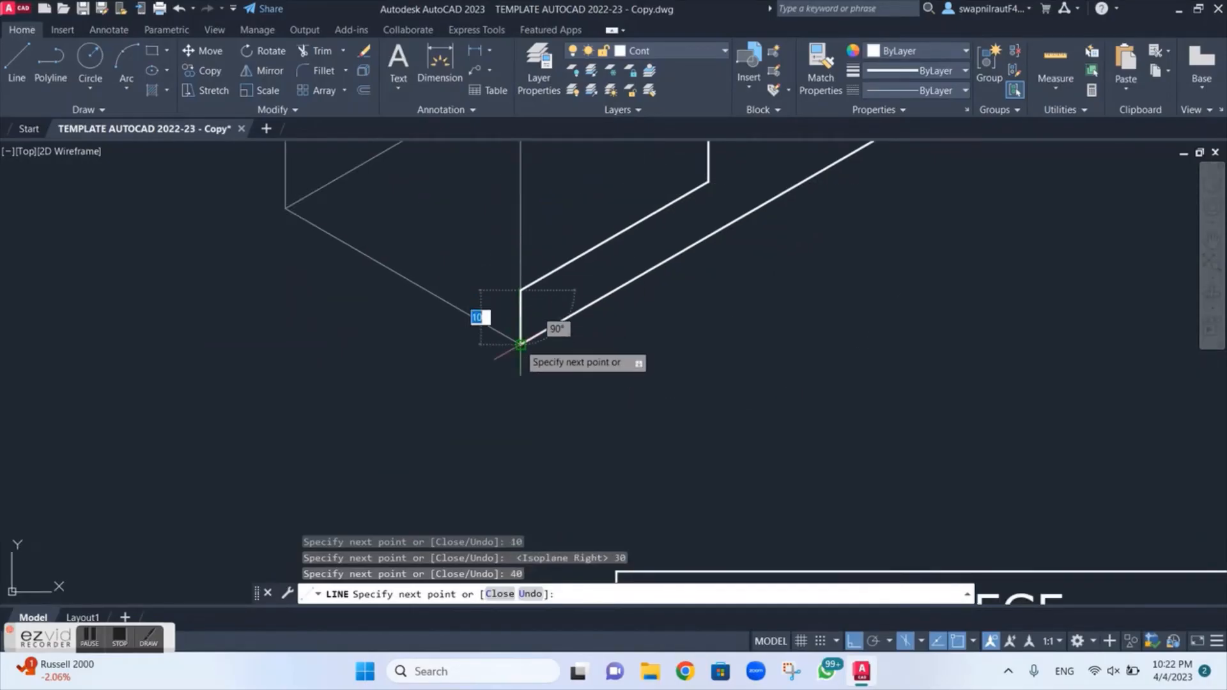
left_click(521, 345)
key("Escape")
Check the traced front profile against the orthographic reference image, looking at the groove and the top edge
scroll(636, 274, "down", 5)
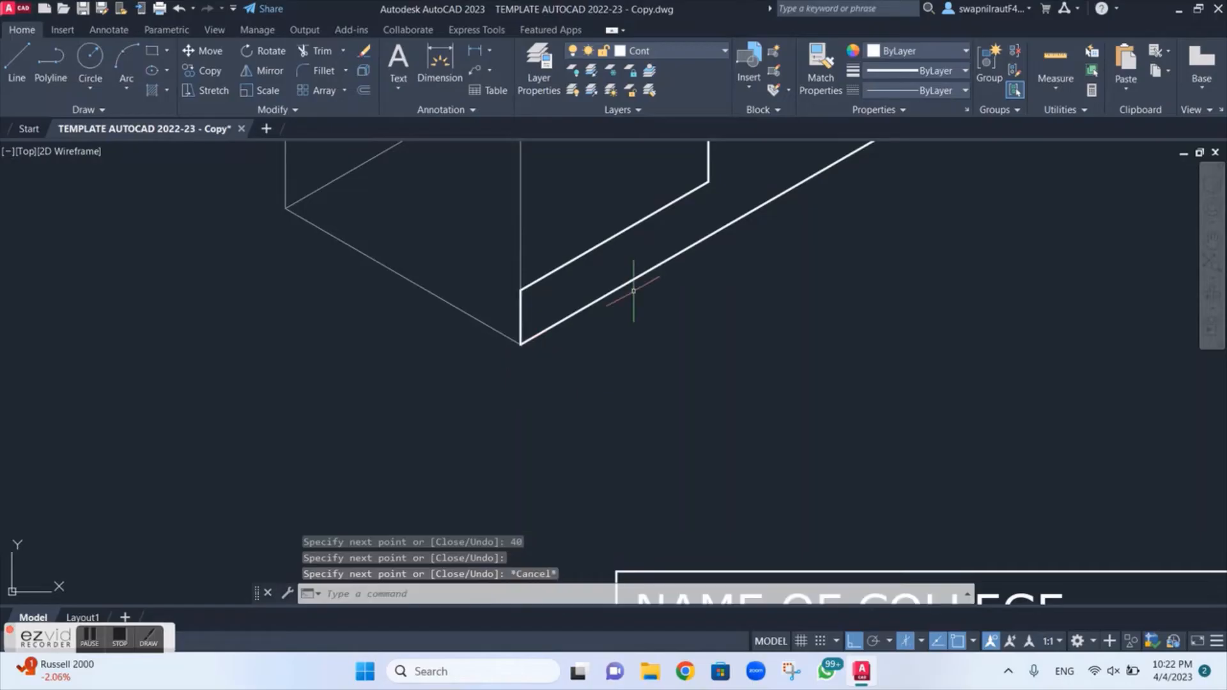
scroll(633, 289, "up", 4)
middle_click_drag(639, 277, 610, 305)
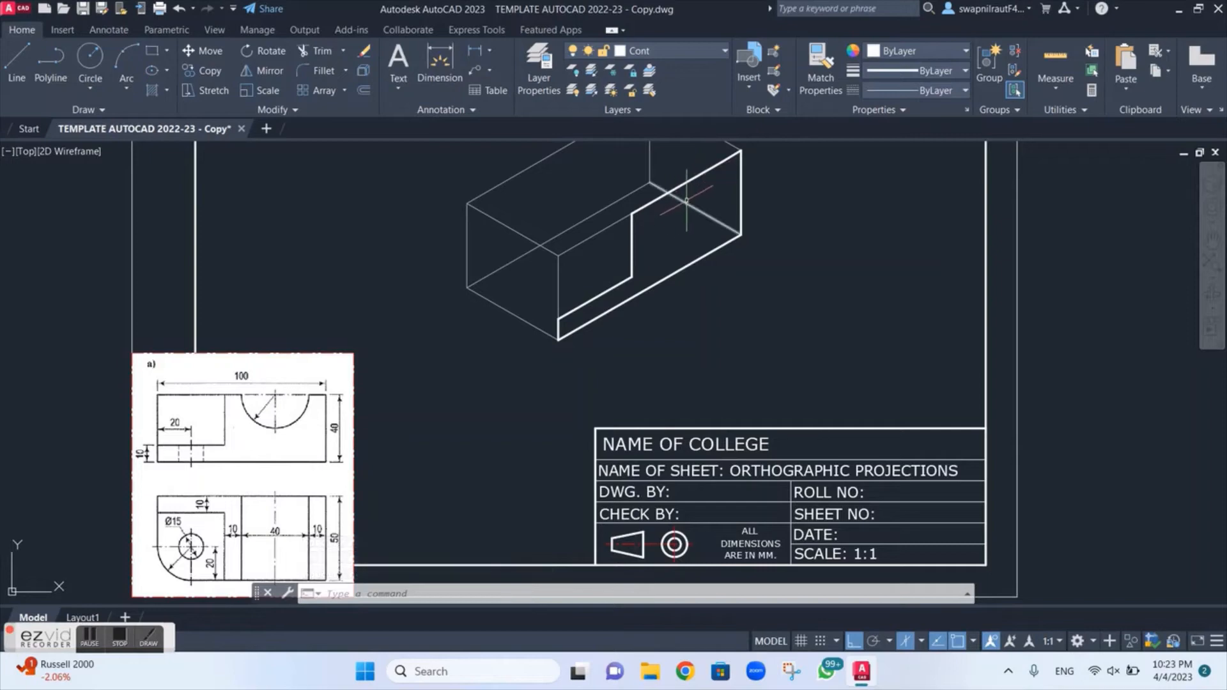
scroll(687, 200, "up", 2)
middle_click_drag(685, 200, 630, 271)
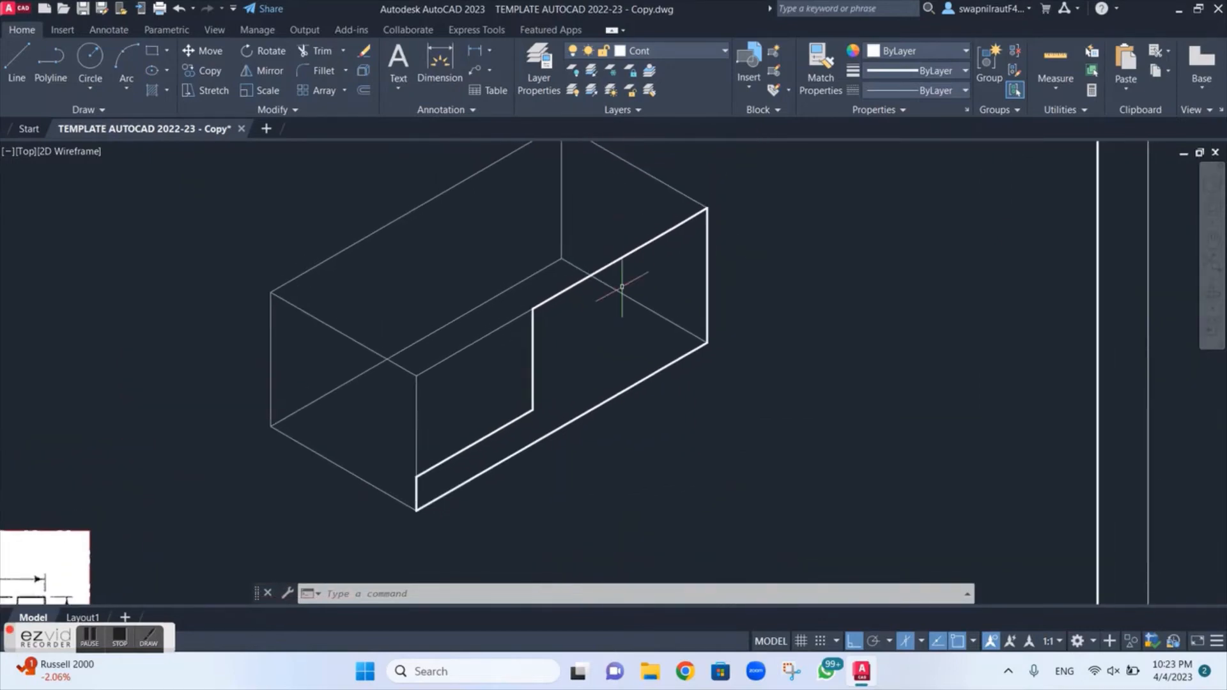
scroll(623, 285, "up", 2)
scroll(622, 284, "down", 2)
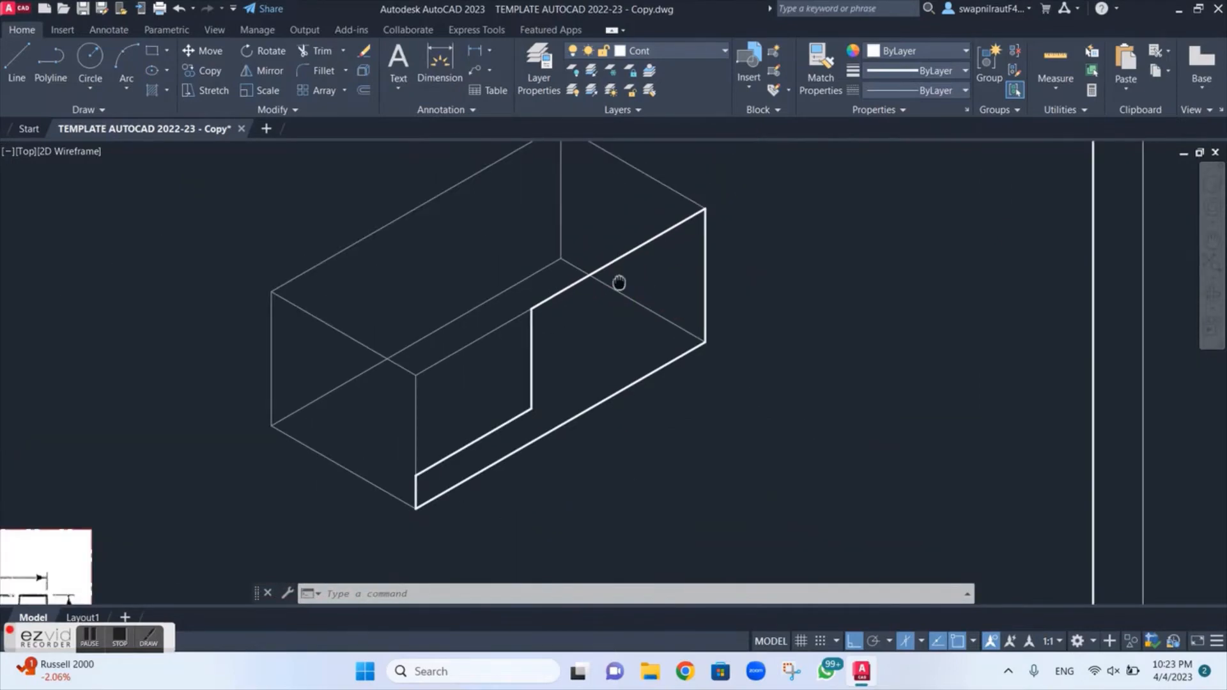
middle_click_drag(620, 282, 605, 328)
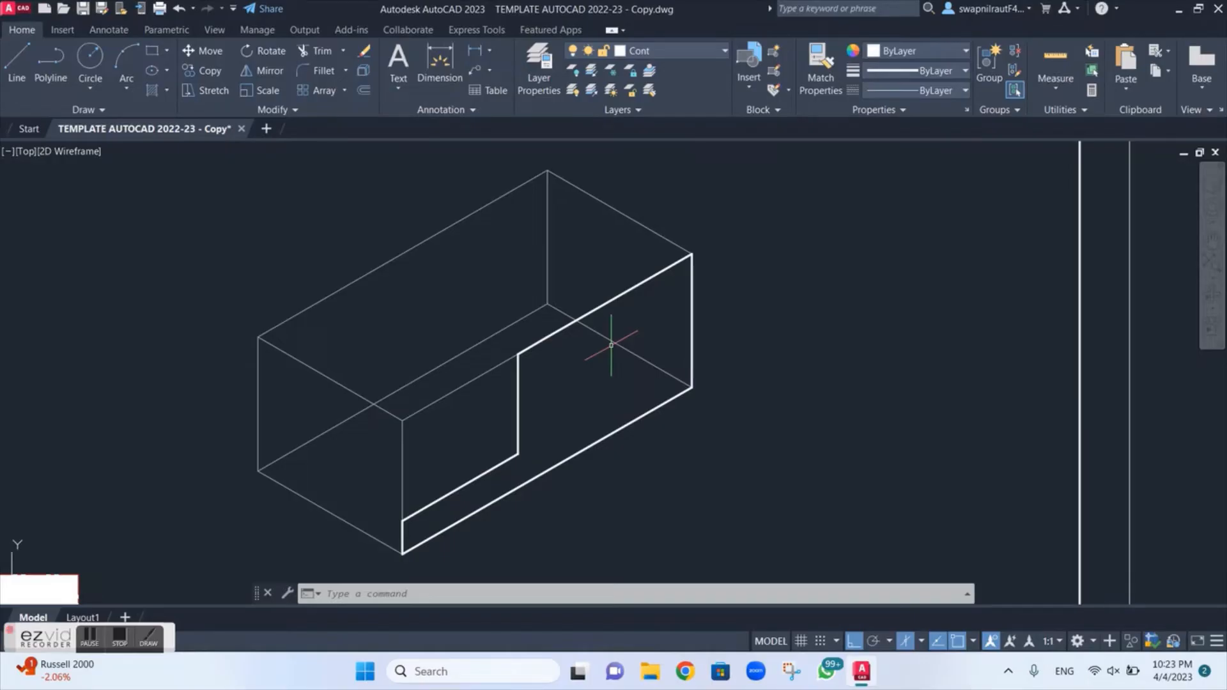
Draw a 40 mm diameter isocircle in the right isoplane, centred on the midpoint of the 40 mm top-edge segment
type("el")
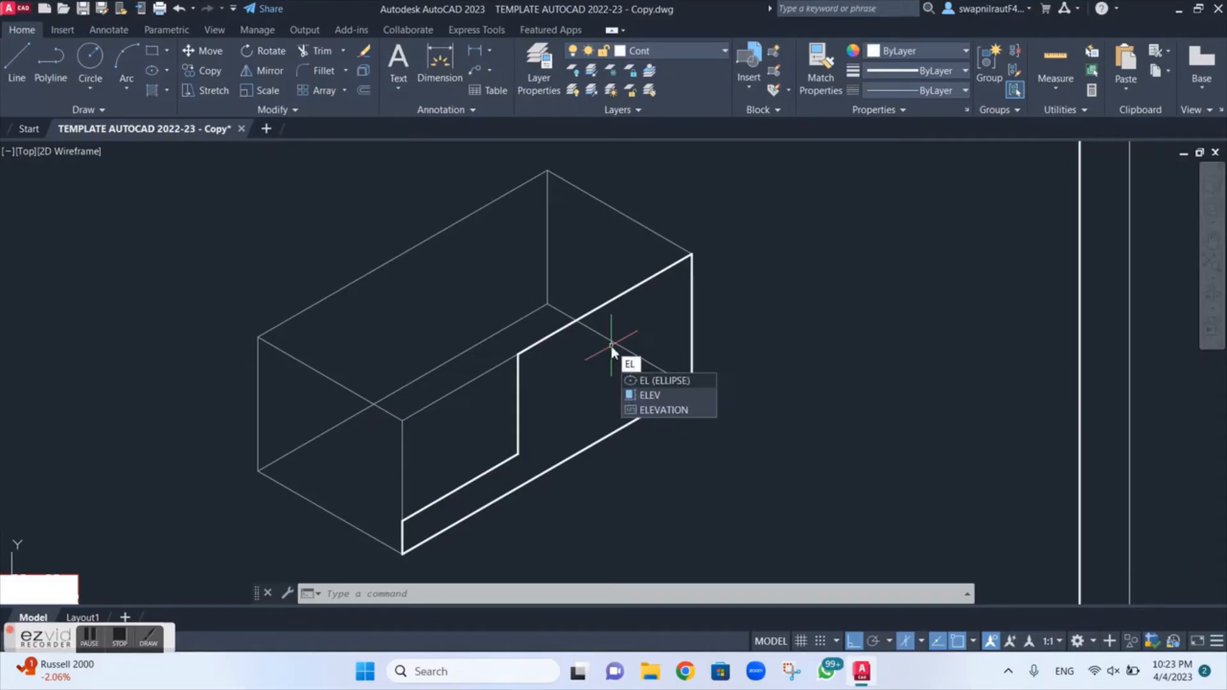
key("Return")
type("i")
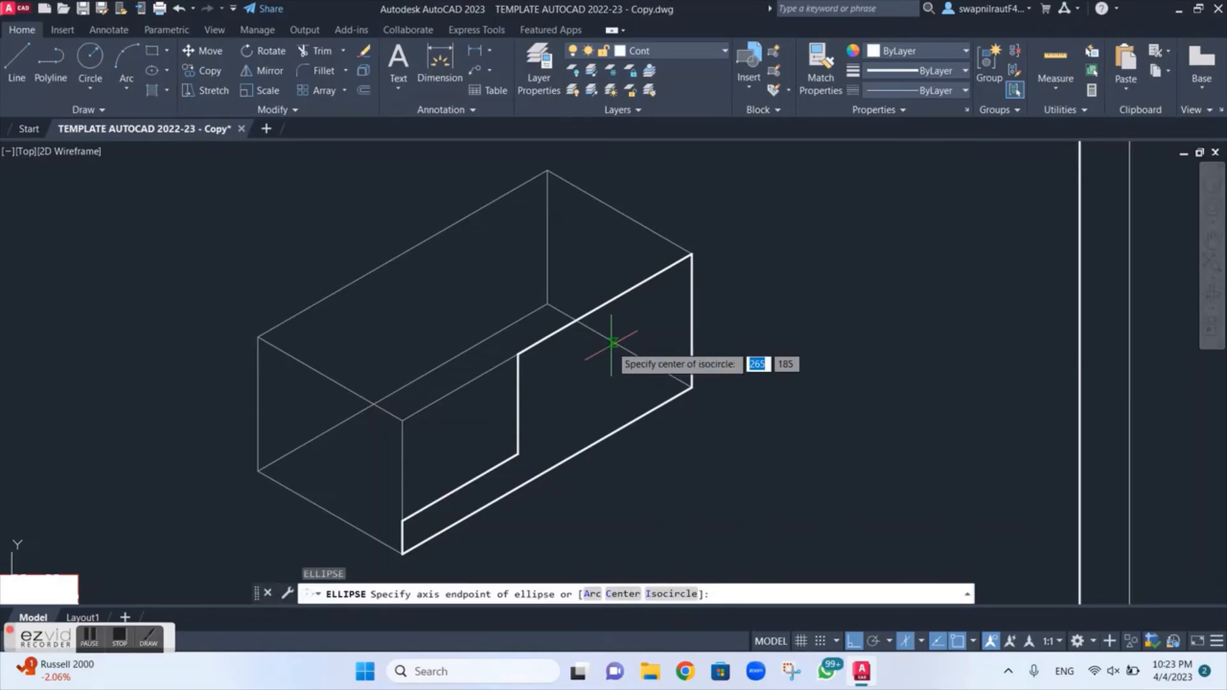
key("Return")
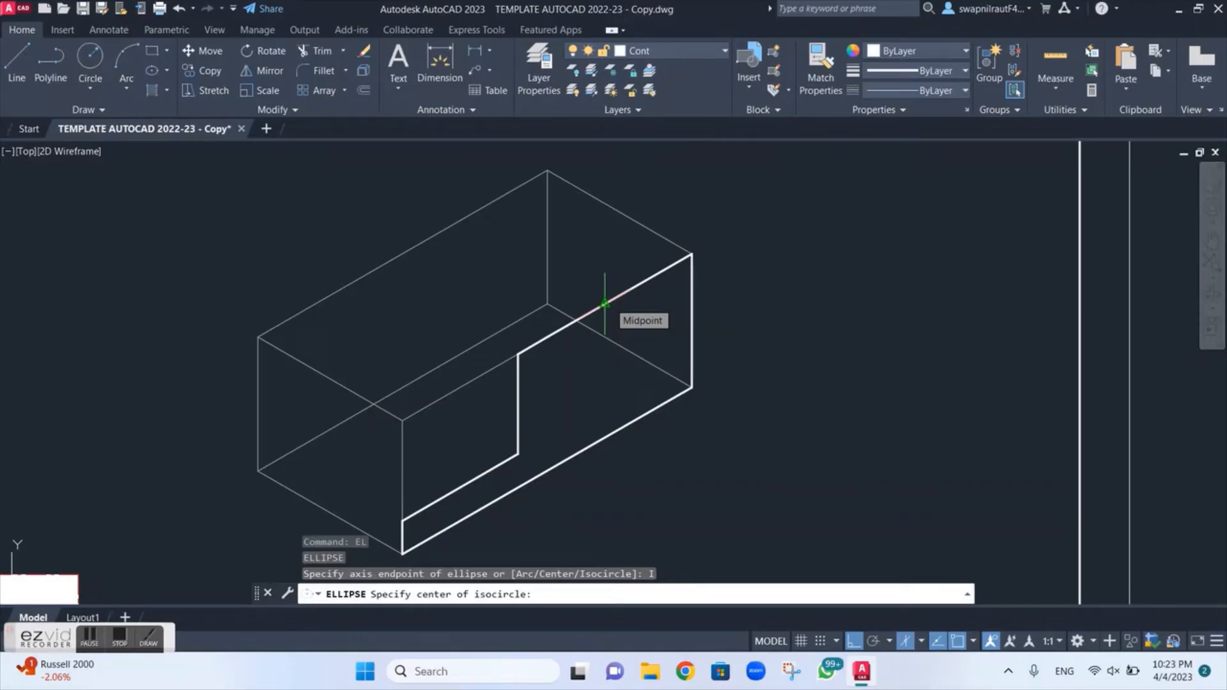
left_click(604, 303)
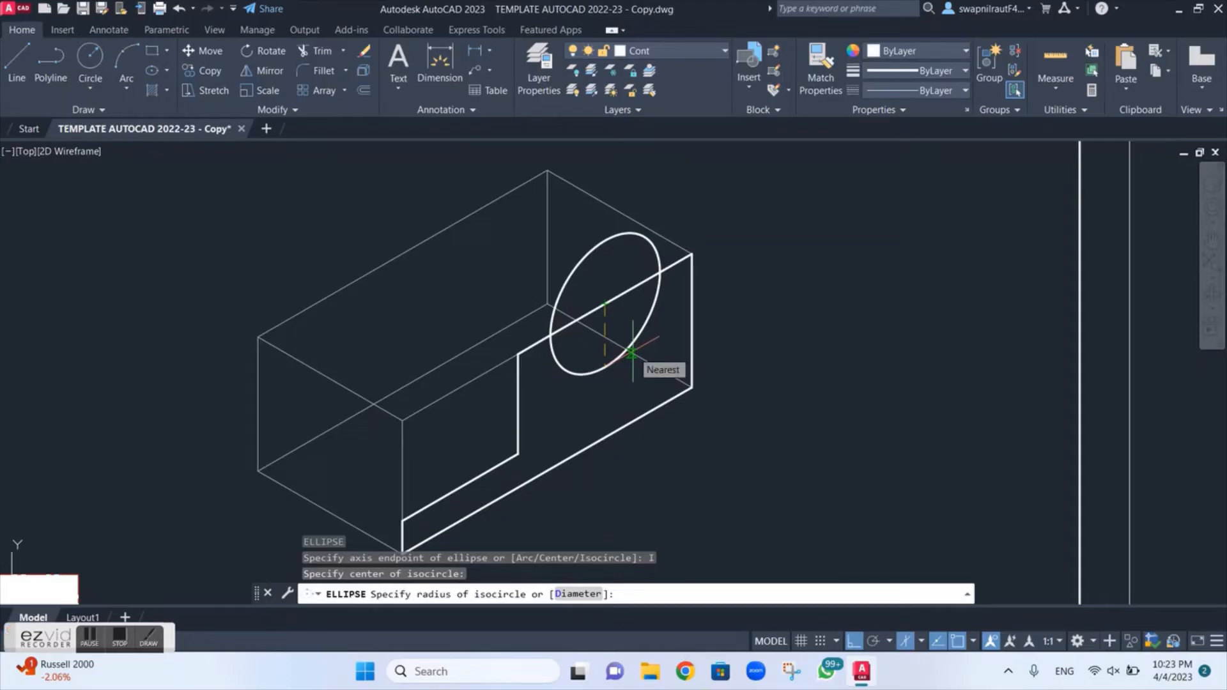
key("F5")
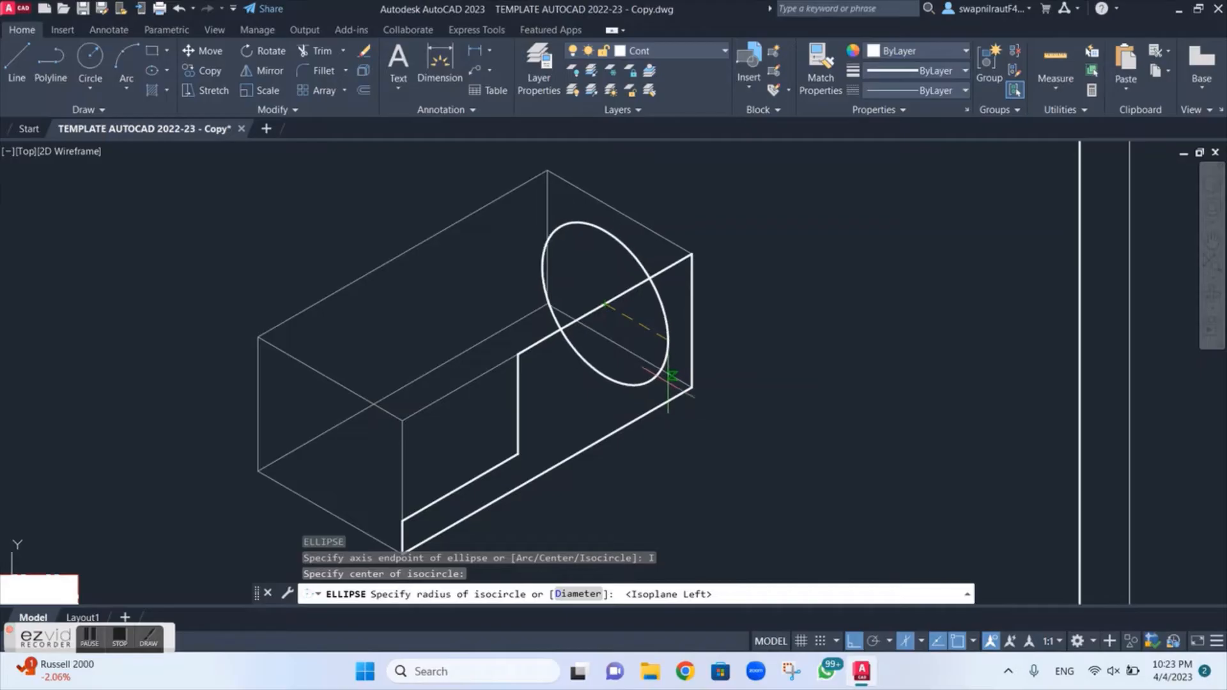
key("F5")
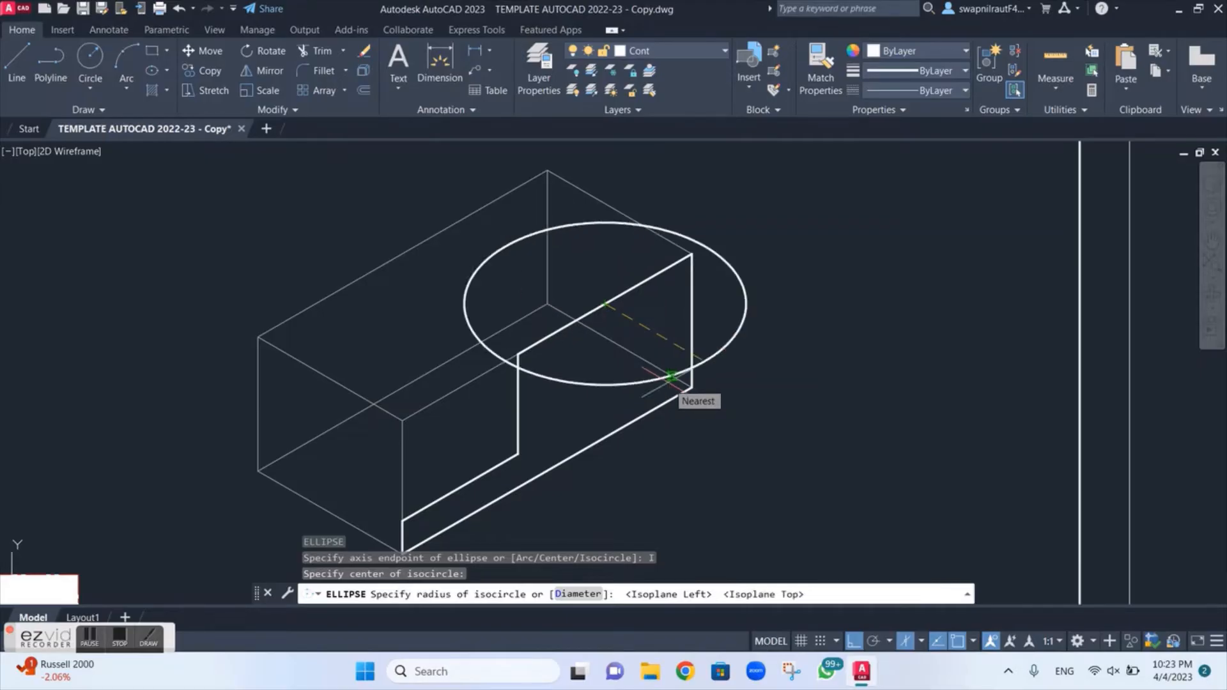
key("F5")
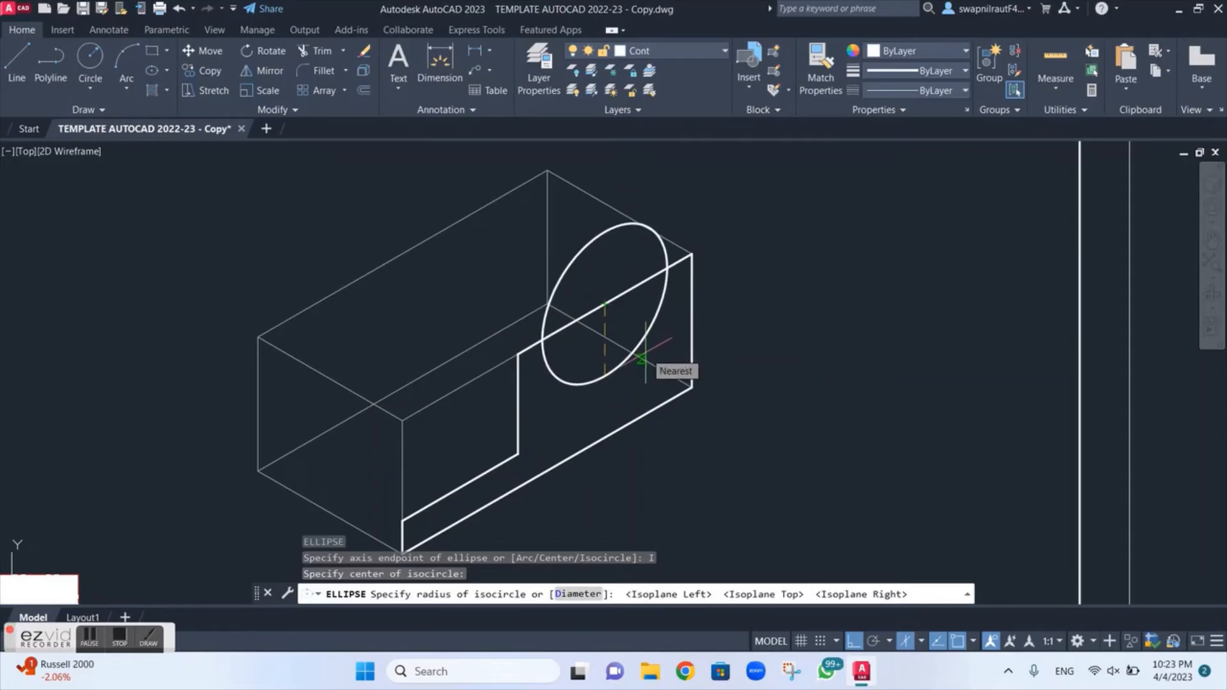
type("d")
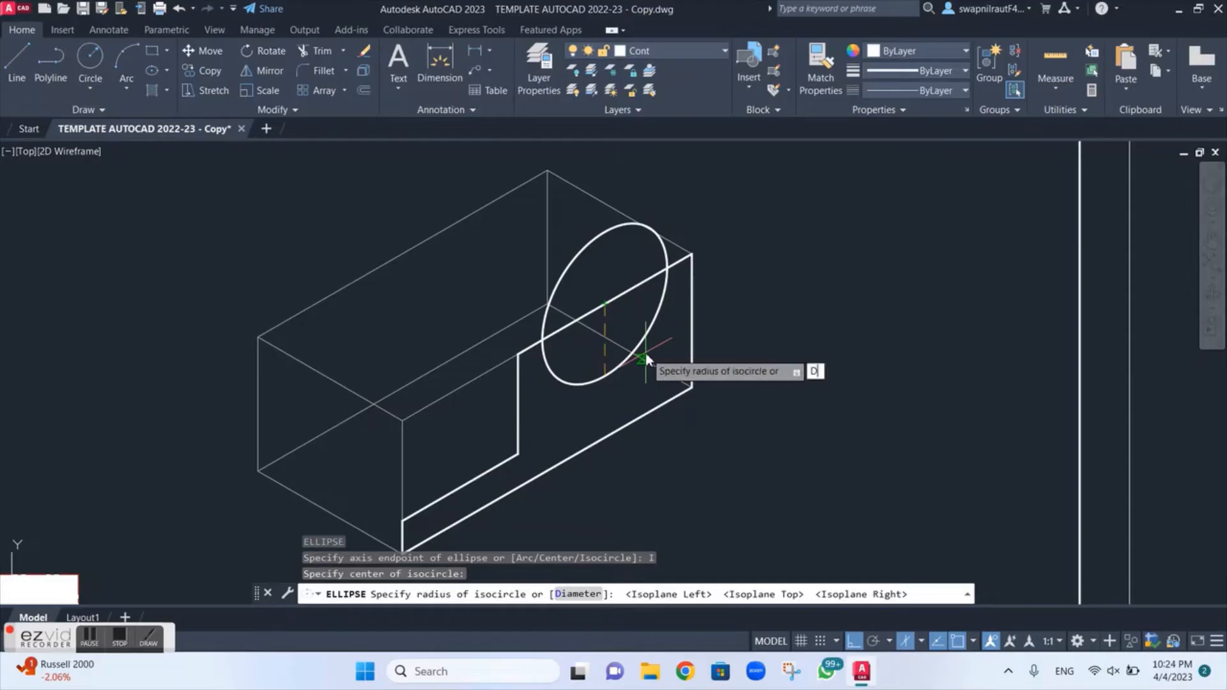
key("Return")
type("40")
key("Return")
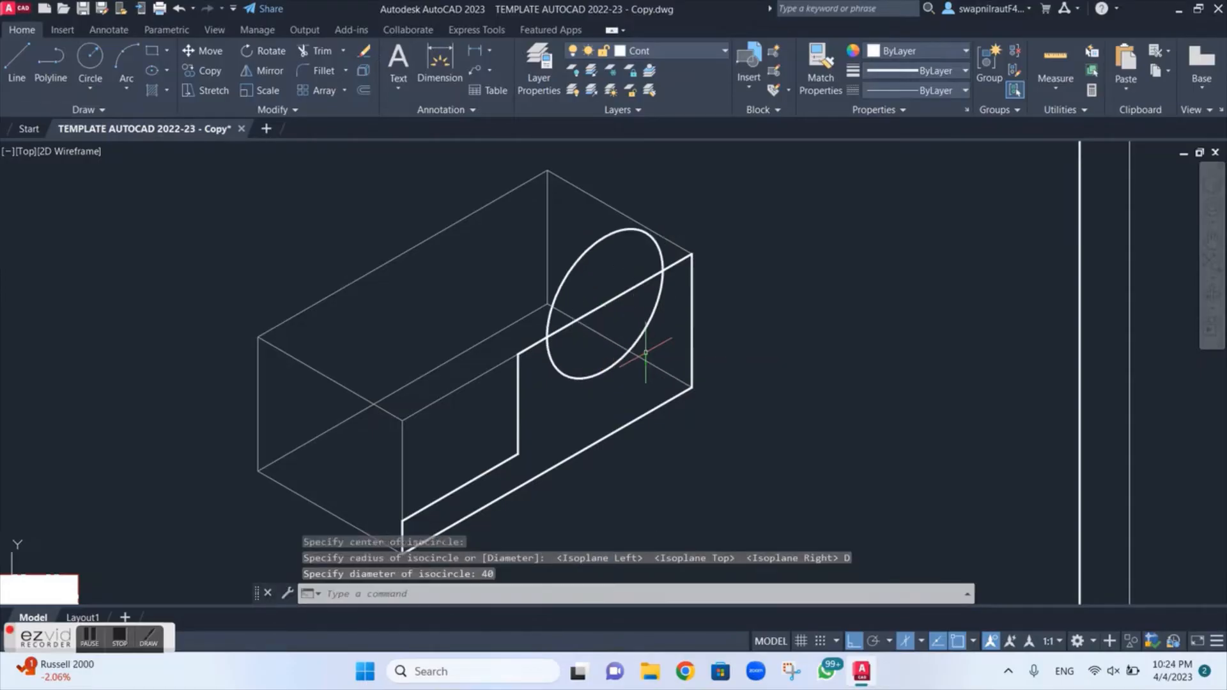
key("Escape")
Trim away the part of the isocircle above the front top edge, including the small leftover piece, leaving the groove's lower arc
scroll(632, 361, "down", 4)
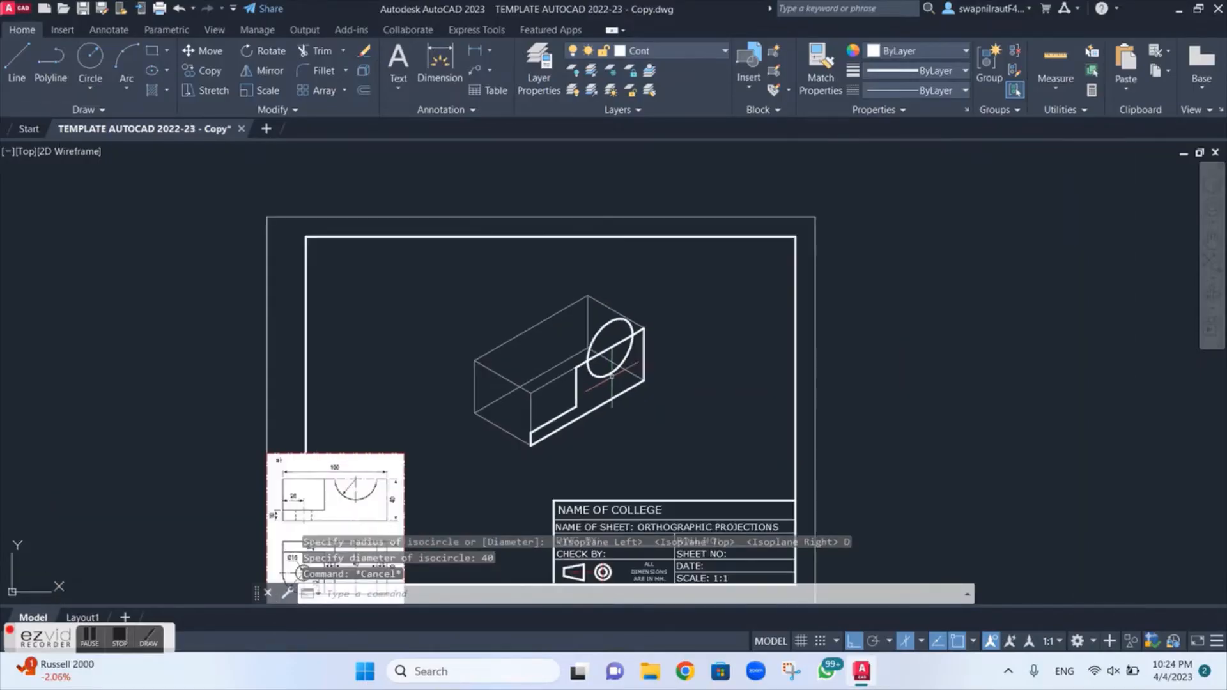
scroll(608, 376, "up", 2)
scroll(609, 376, "up", 4)
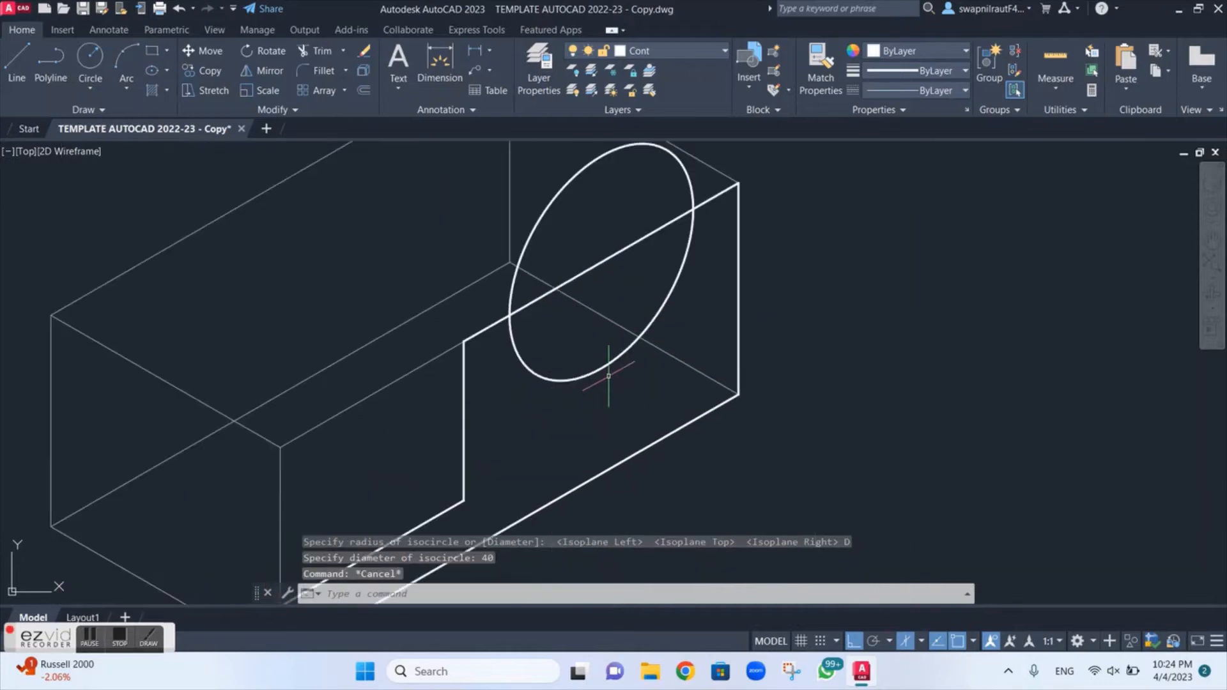
middle_click_drag(617, 330, 595, 401)
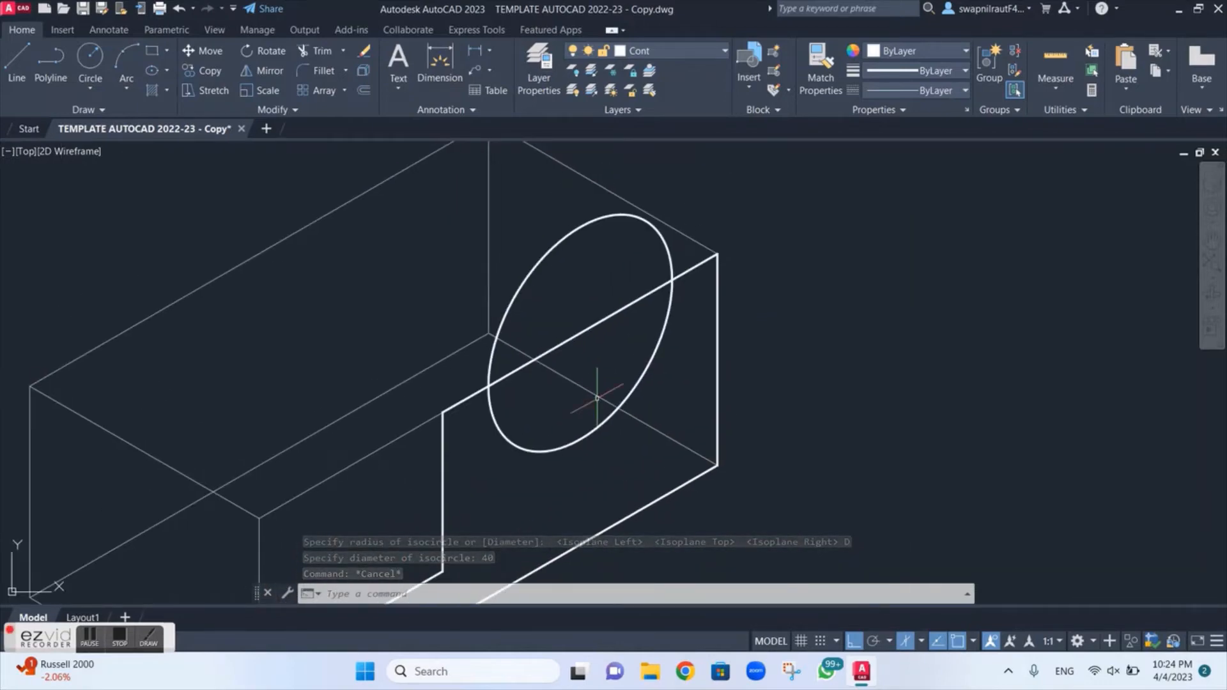
type("TR")
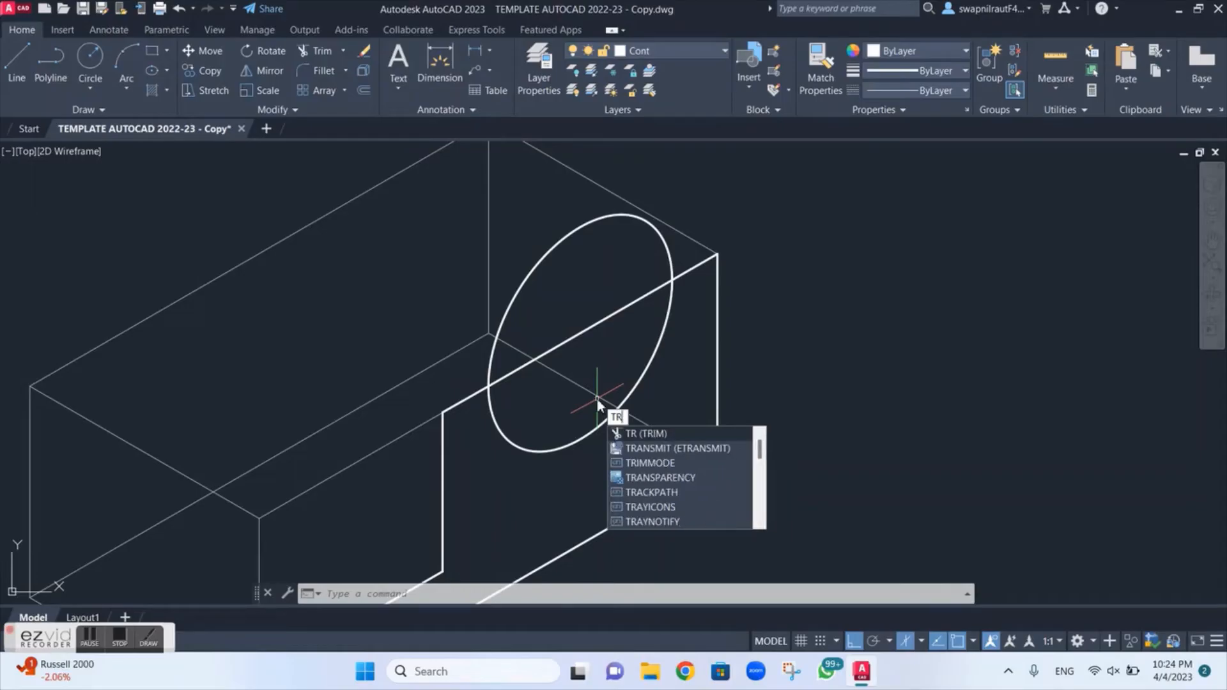
key("Return")
left_click(589, 265)
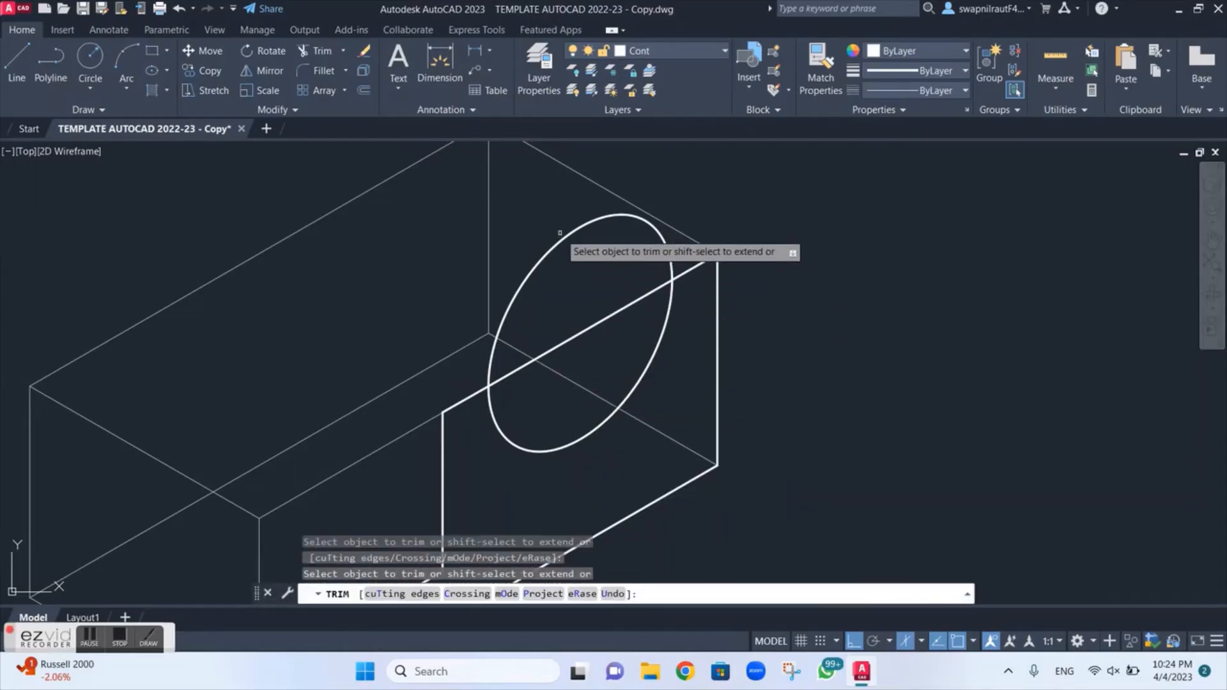
left_click(569, 245)
key("Return")
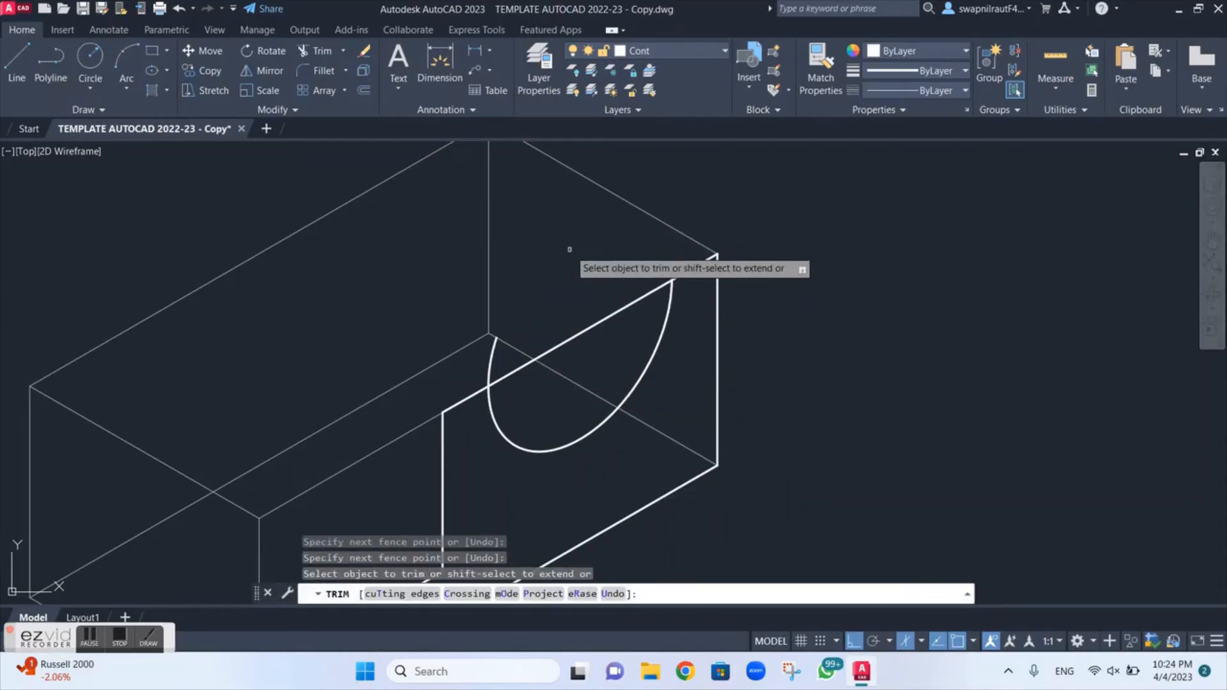
left_click(484, 364)
key("Return")
scroll(495, 358, "down", 2)
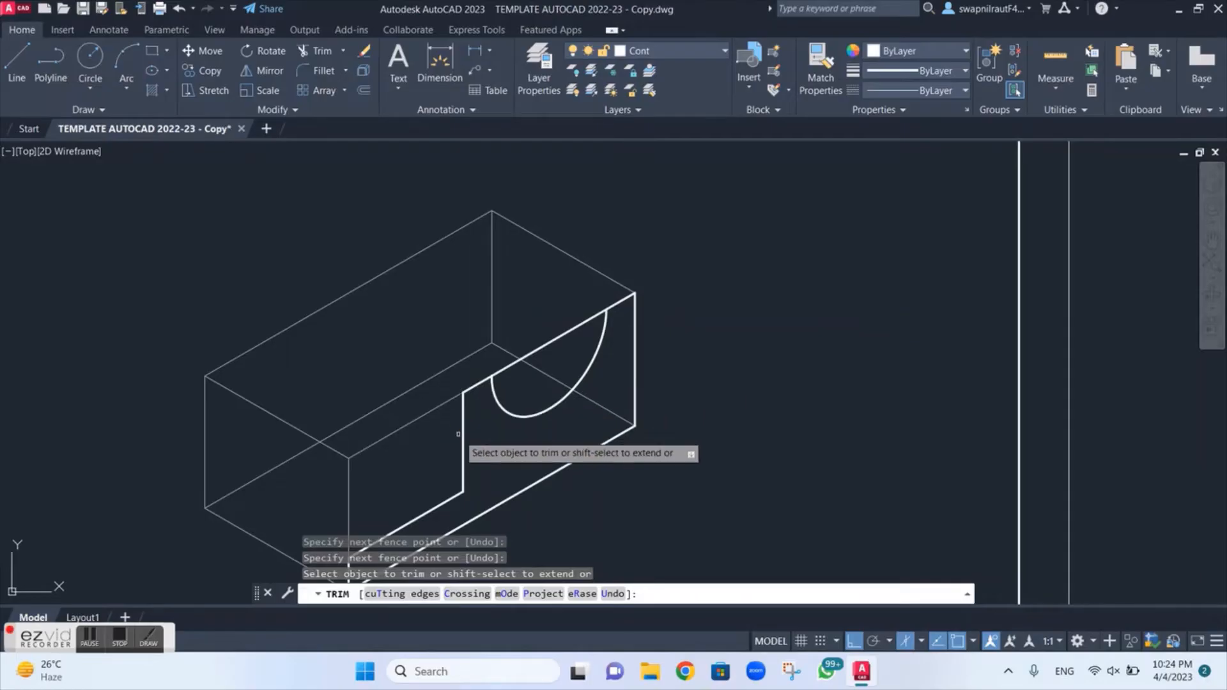
key("Escape")
Try to copy the groove arc and both adjoining 10 mm top-edge segments 50 mm towards the back in the left isoplane
type("c")
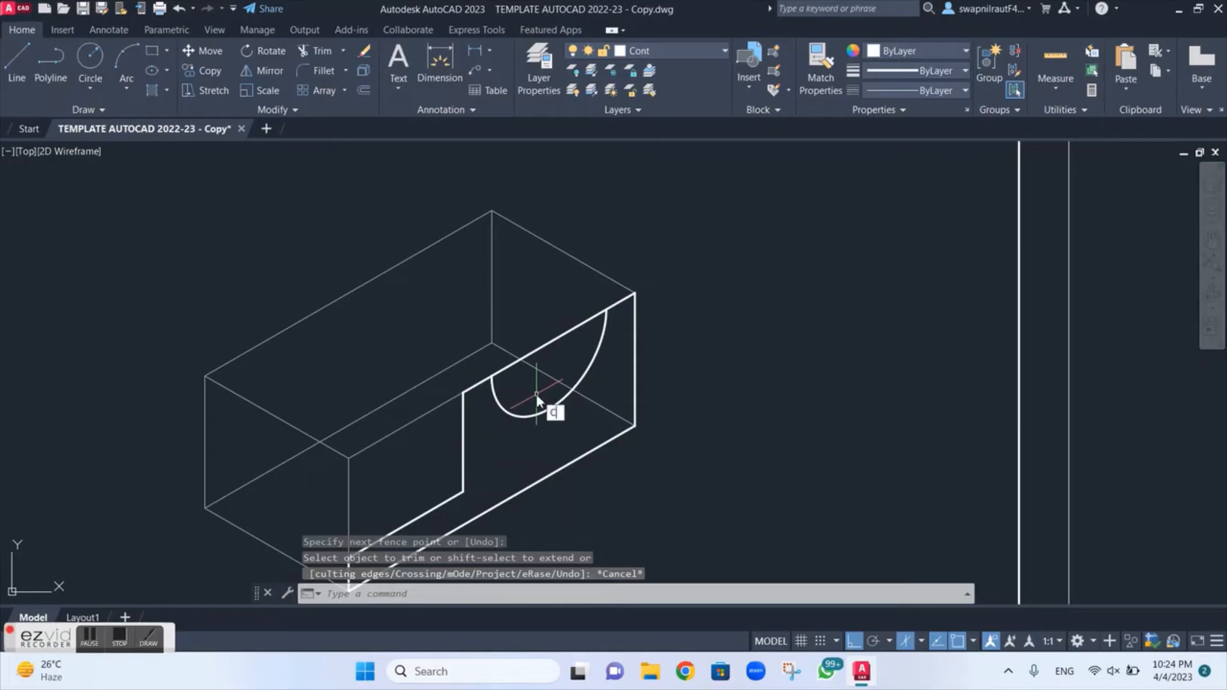
type("t o")
key("Return")
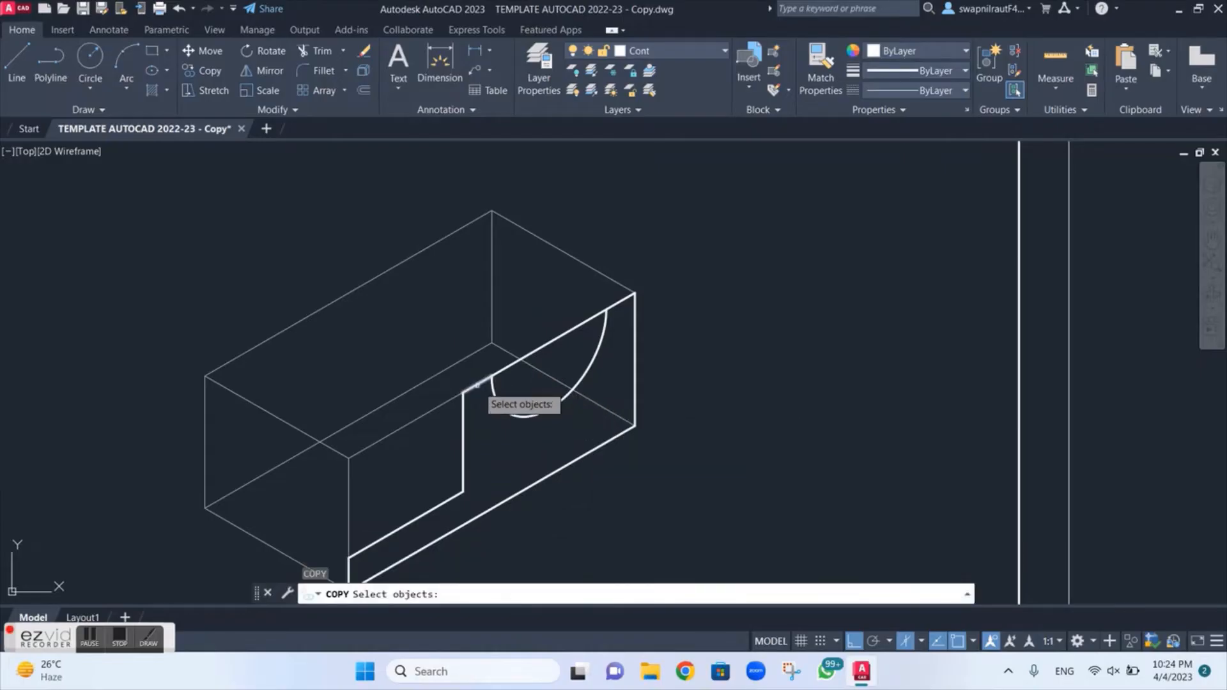
left_click(476, 386)
left_click(524, 416)
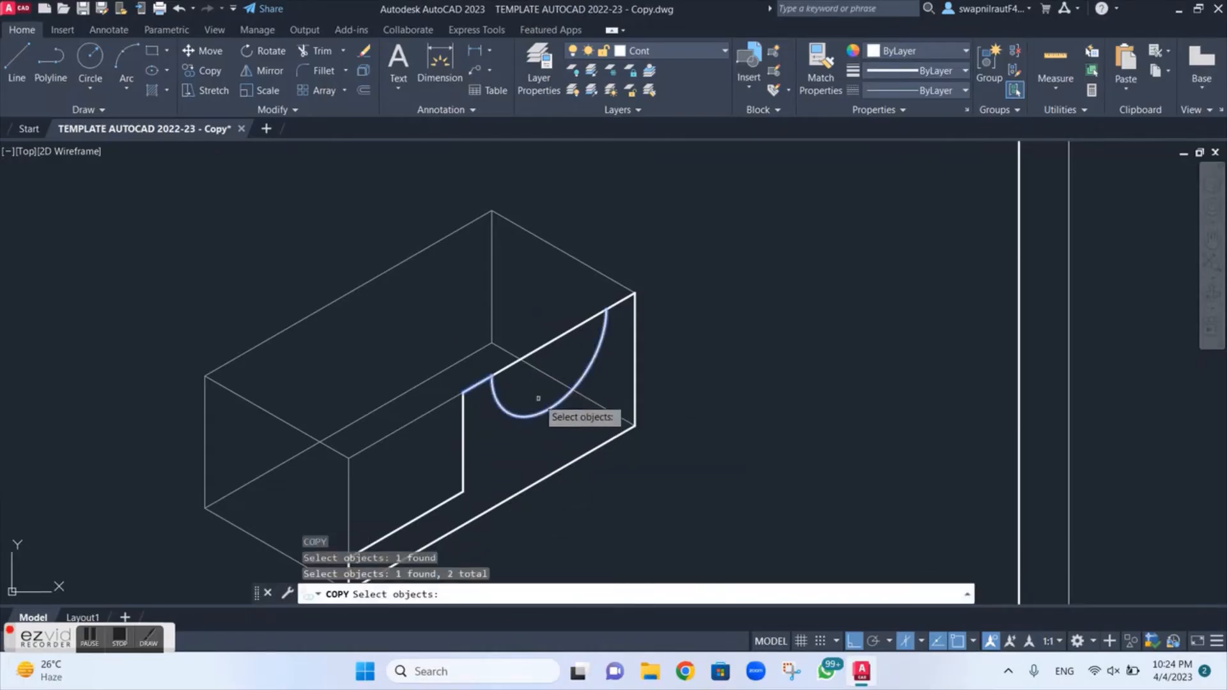
left_click(619, 303)
key("Return")
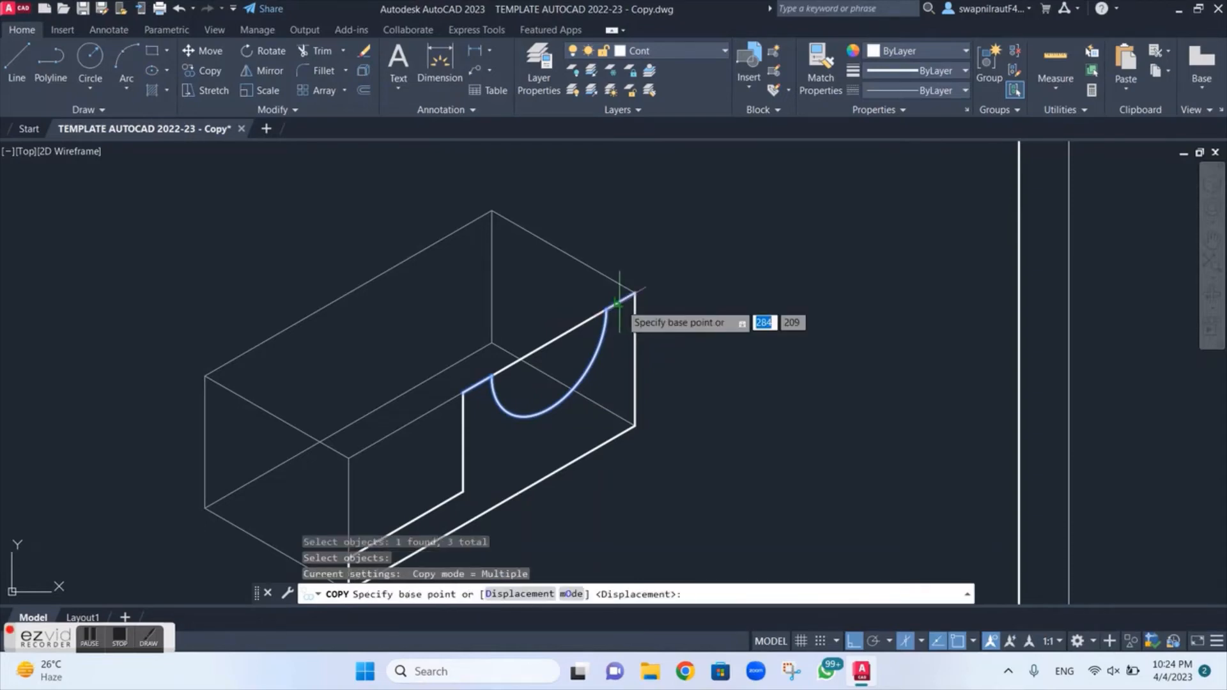
left_click(548, 343)
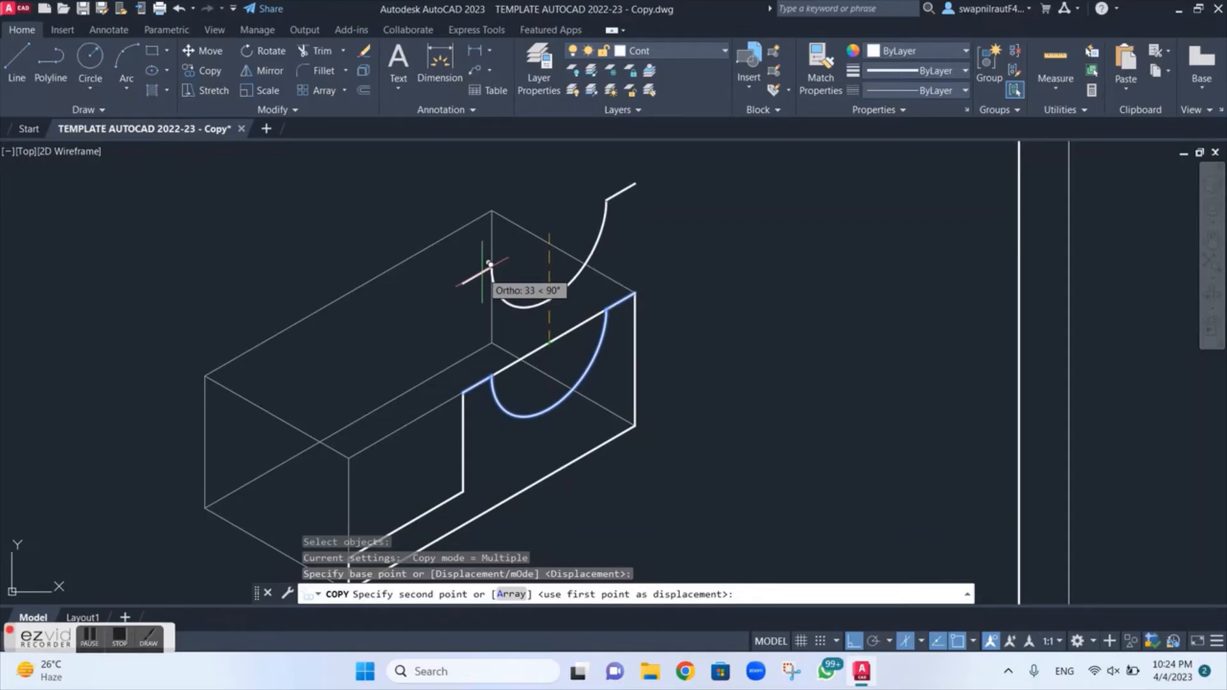
key("F5")
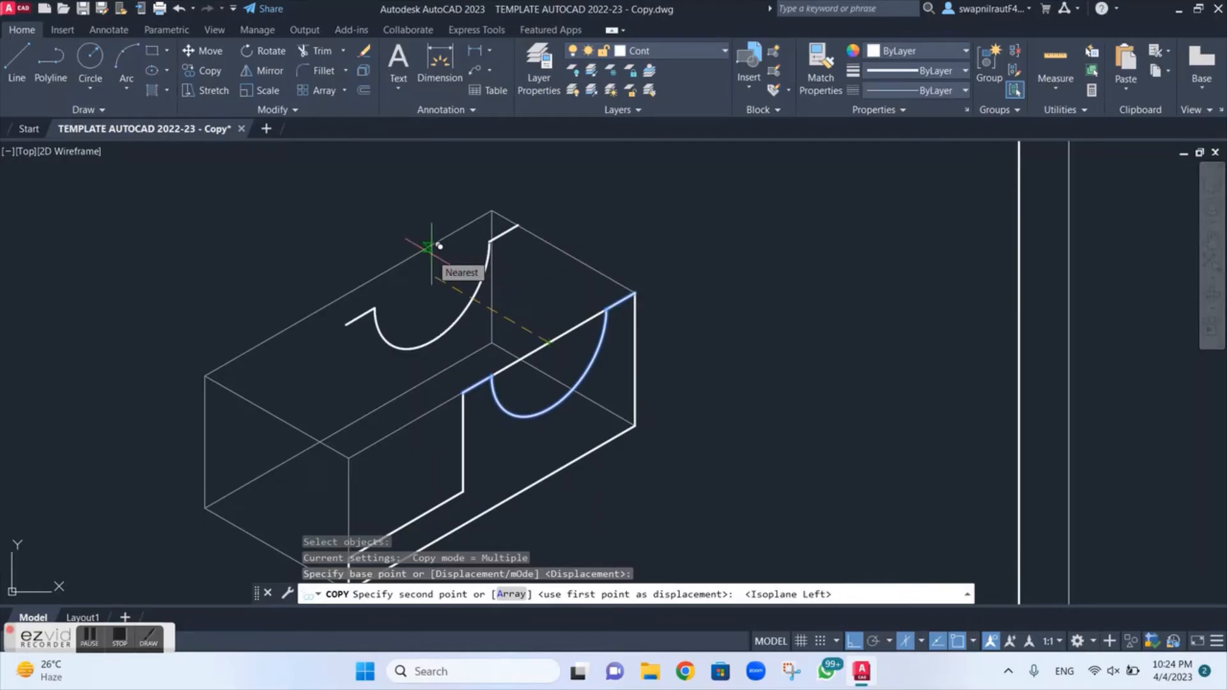
type("50")
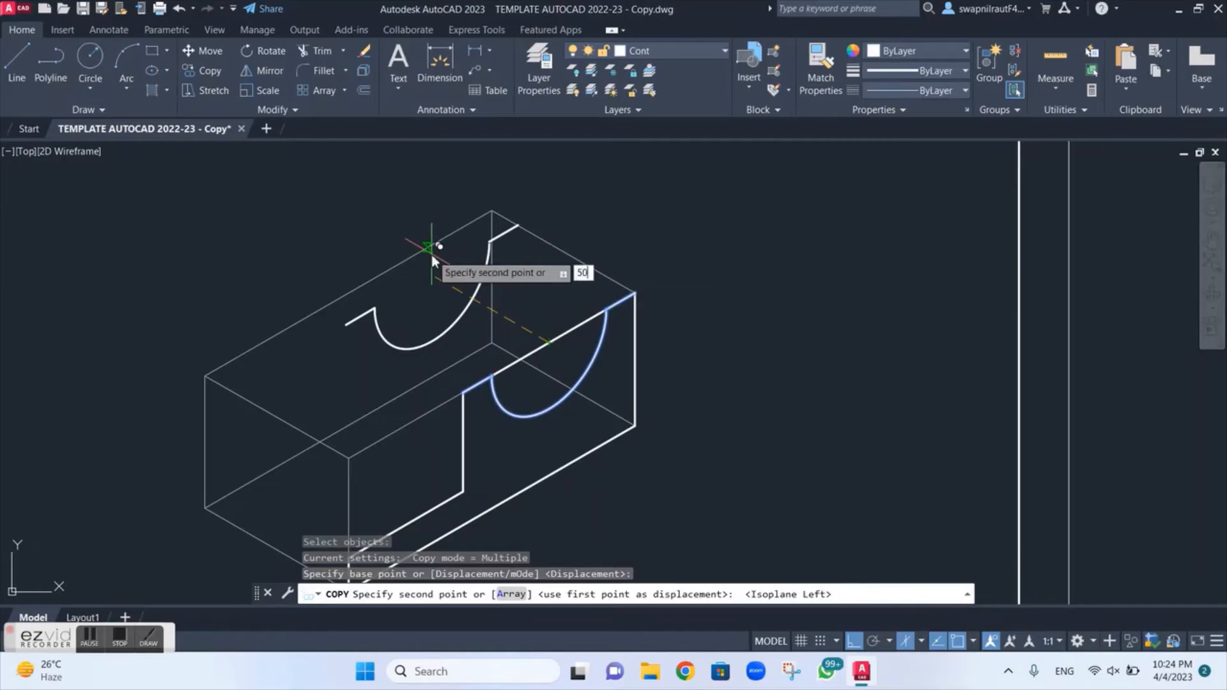
key("Return")
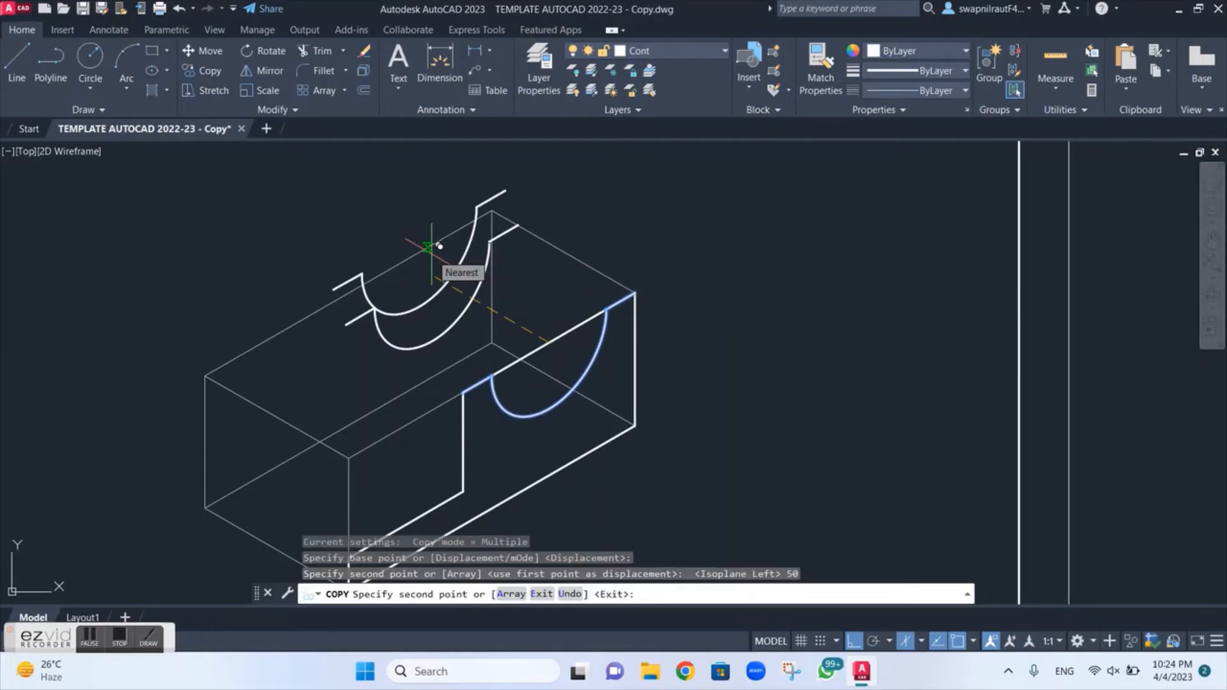
key("Escape")
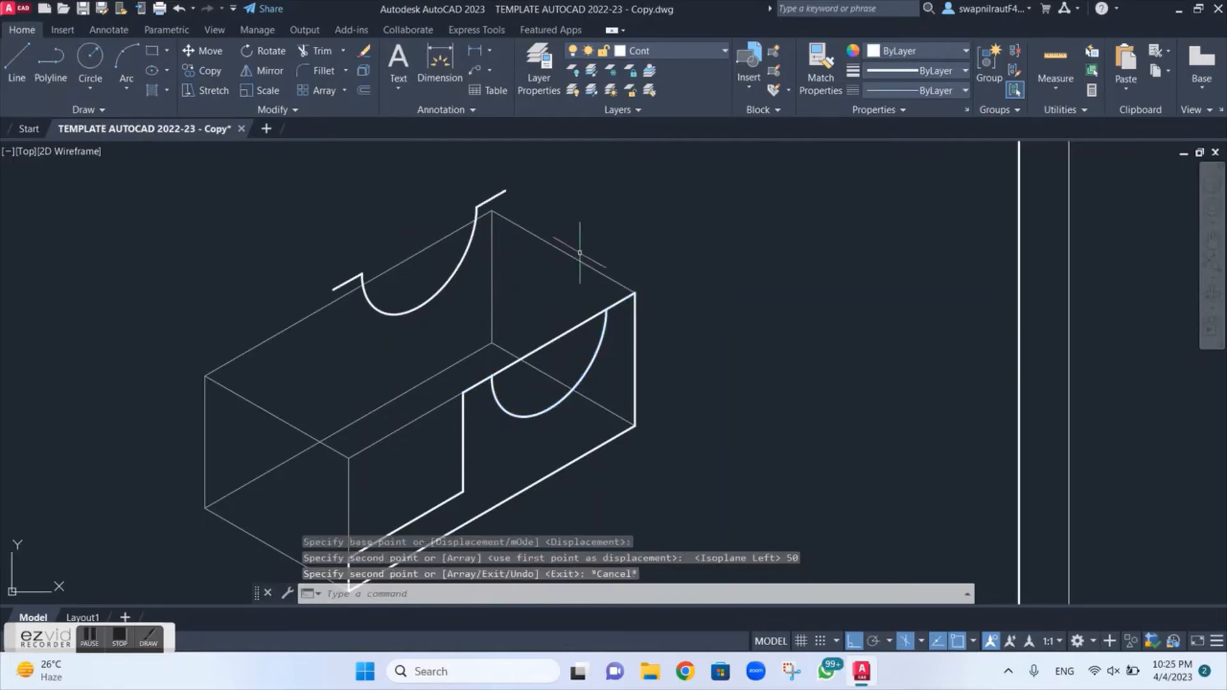
key("ctrl+z")
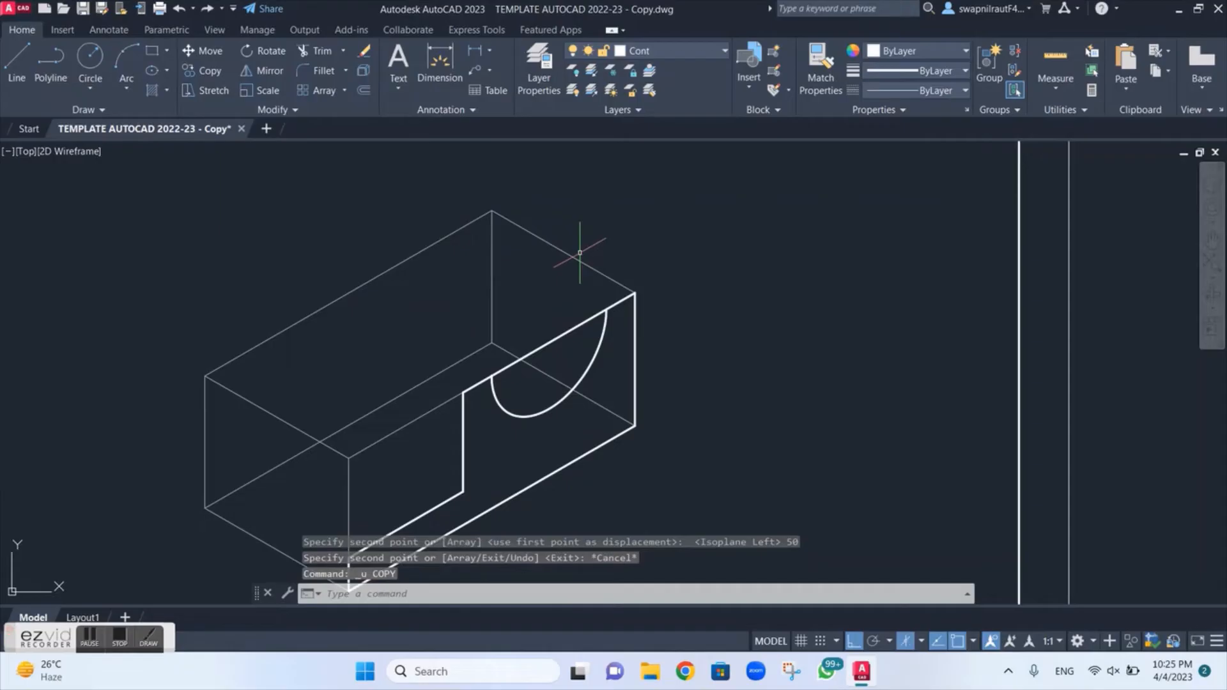
Copy the groove arc and both adjoining 10 mm top-edge segments from the front top corner to the box's back top corner in the left isoplane
type("CO")
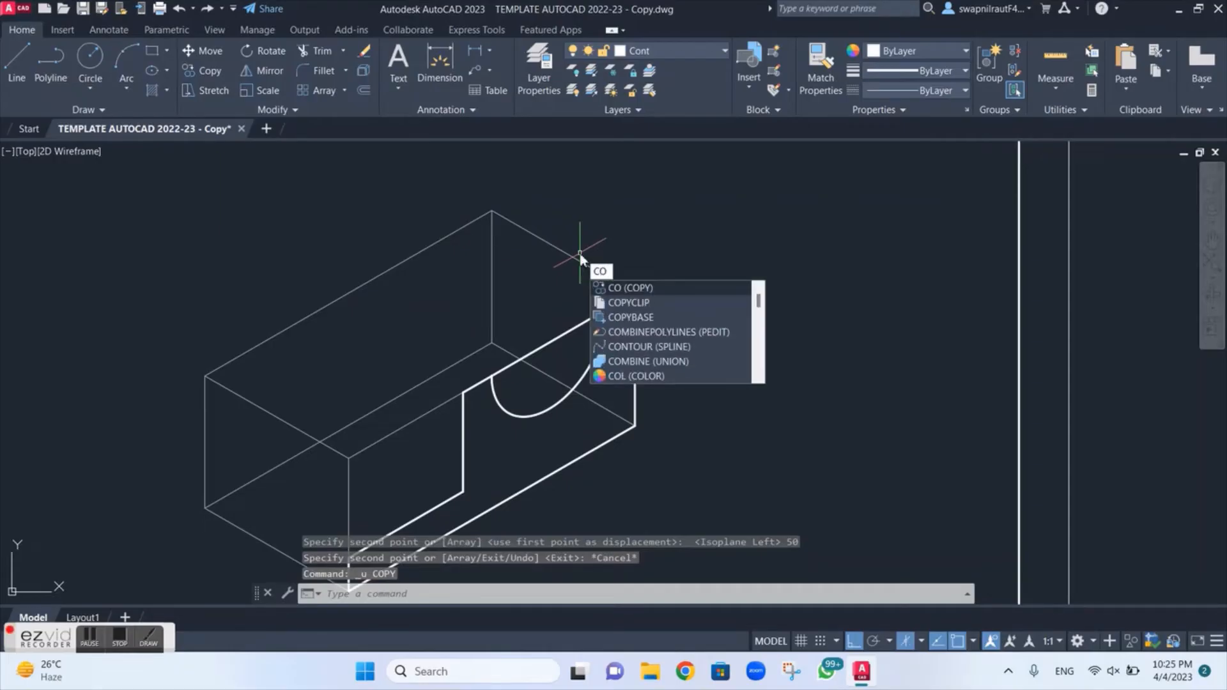
key("Return")
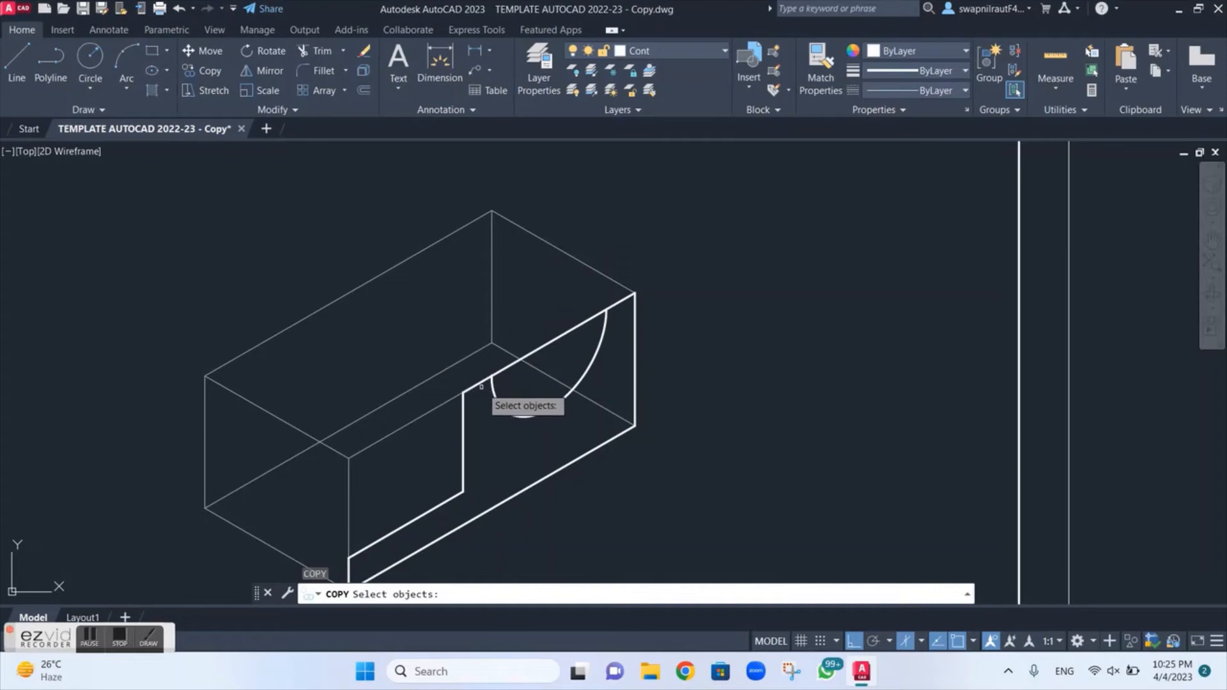
left_click(519, 419)
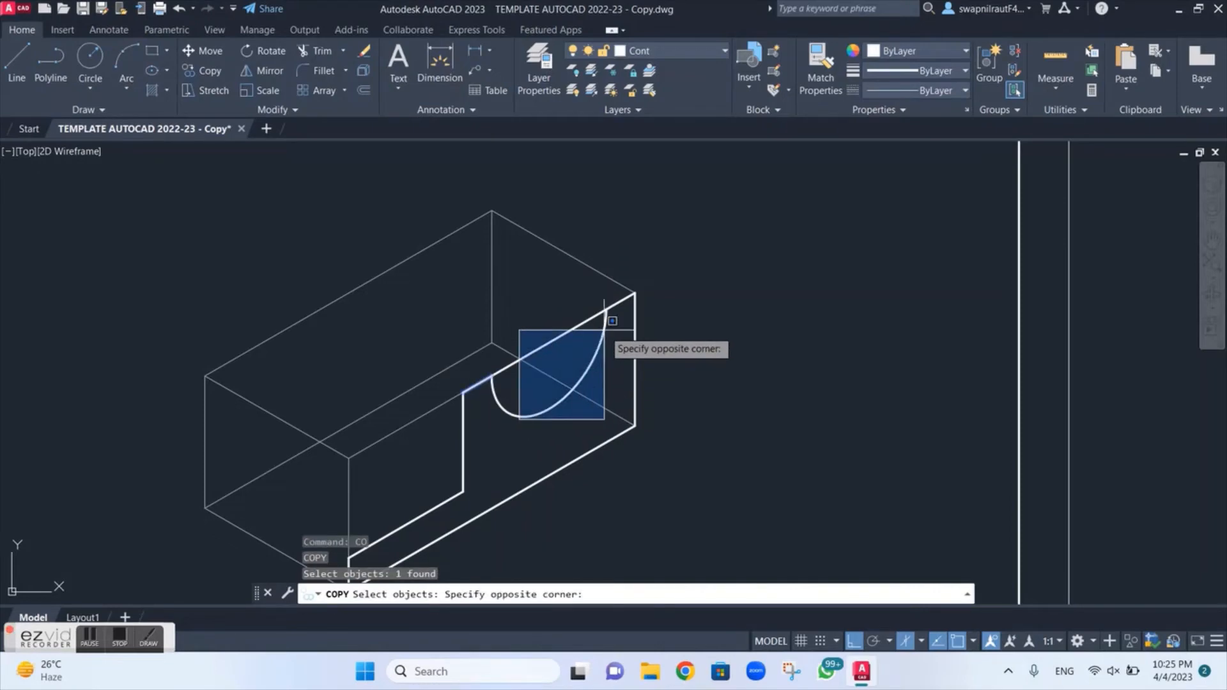
key("Escape")
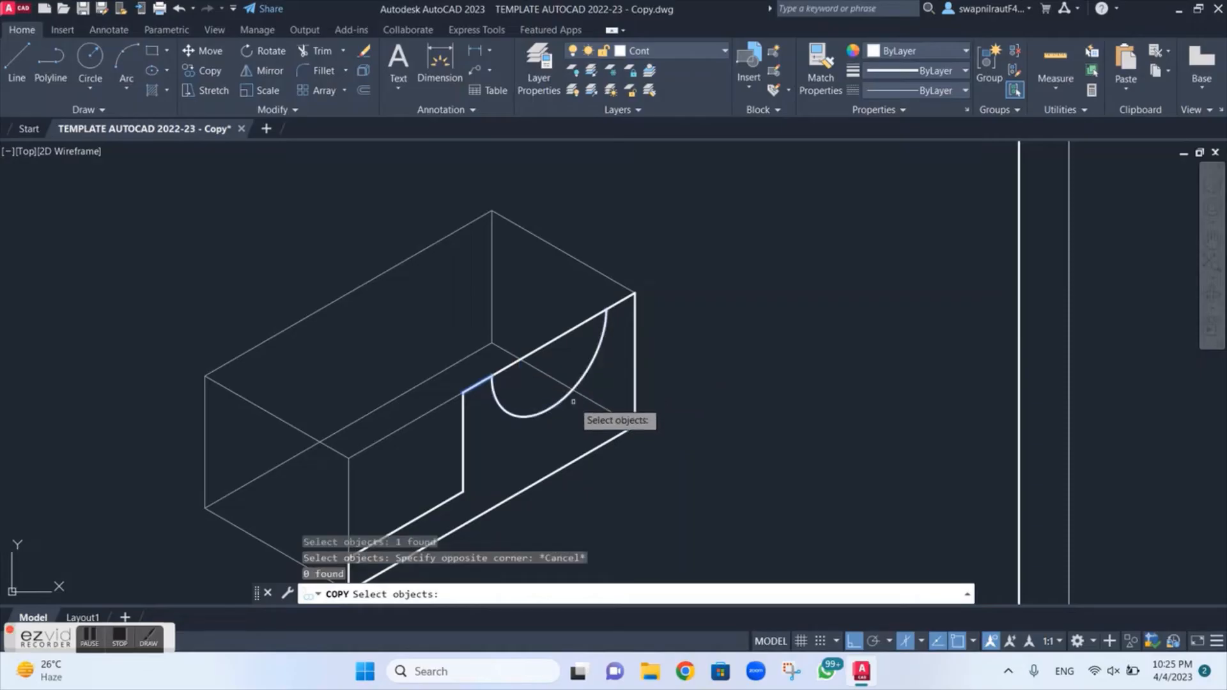
left_click(571, 393)
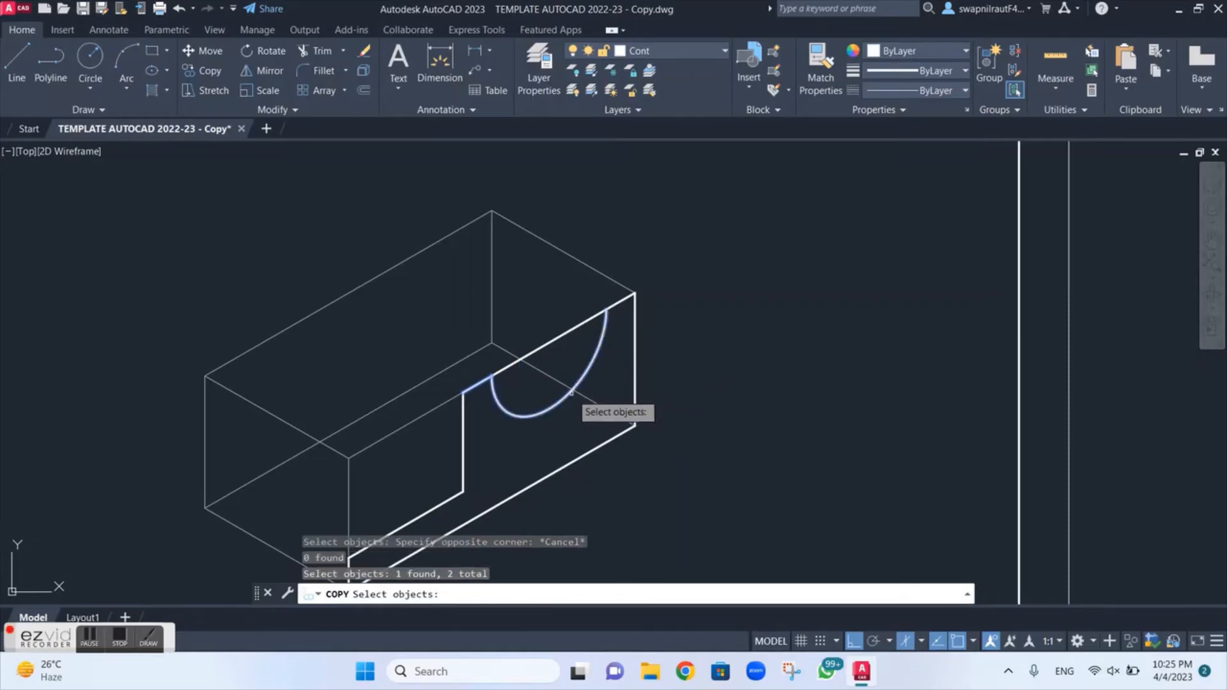
left_click(614, 306)
key("Return")
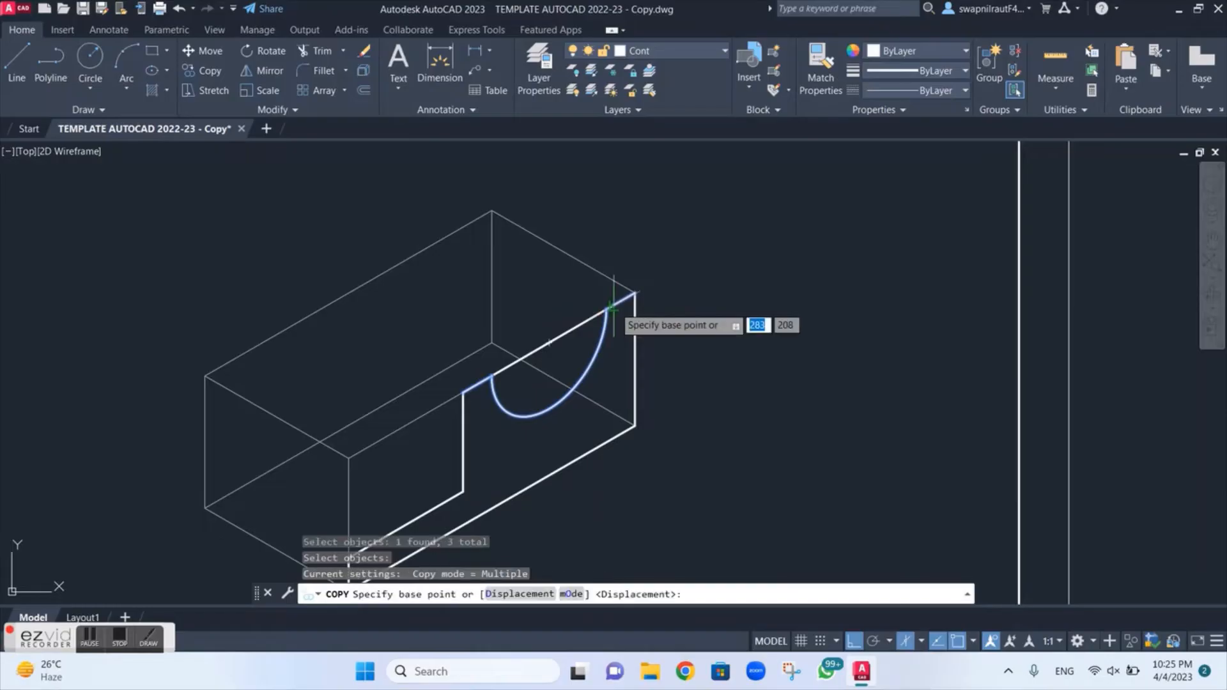
left_click(636, 291)
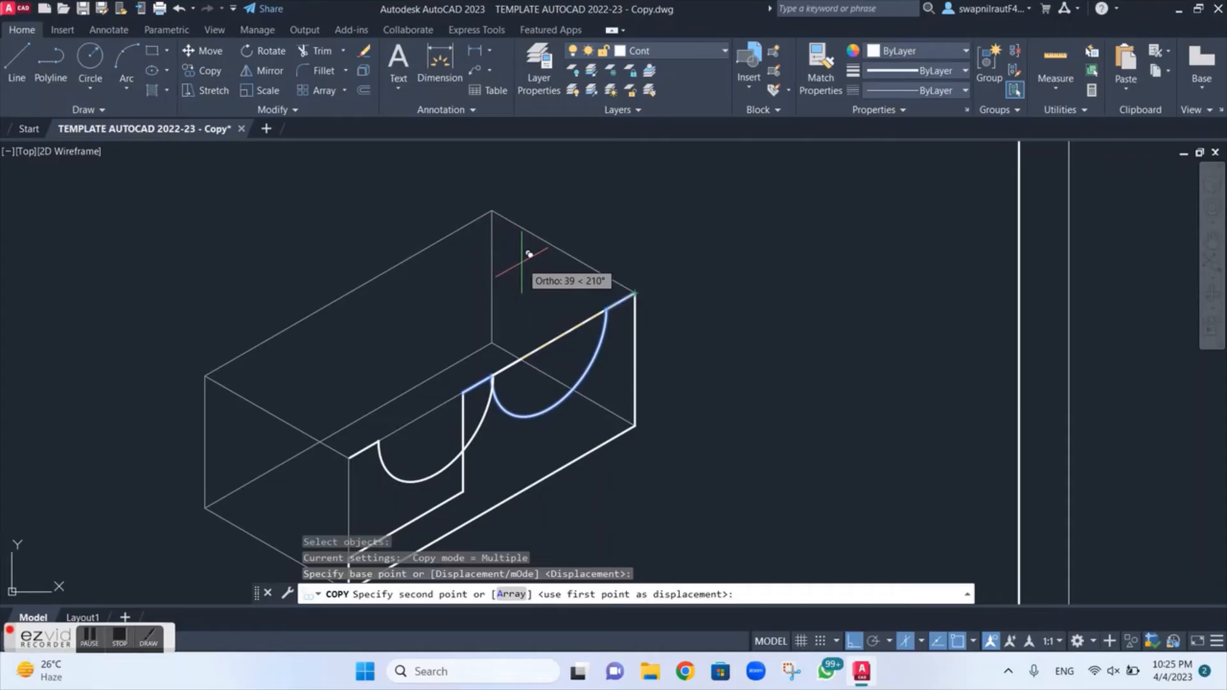
key("F5")
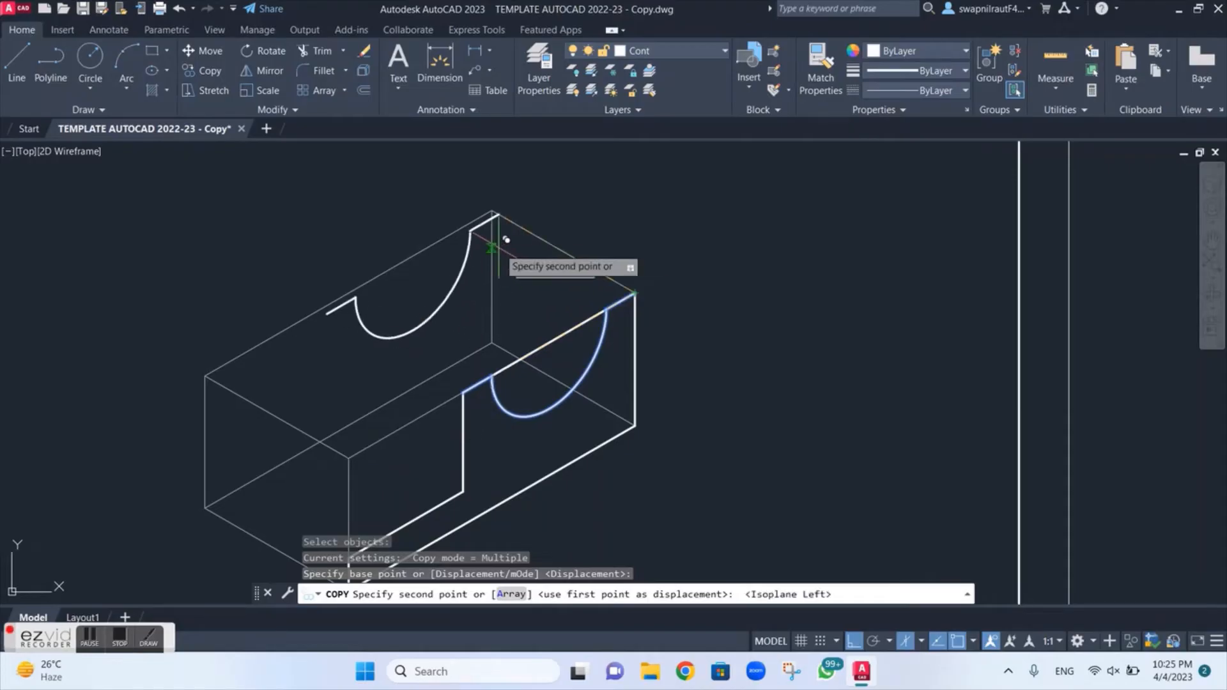
scroll(493, 210, "up", 5)
scroll(496, 208, "up", 2)
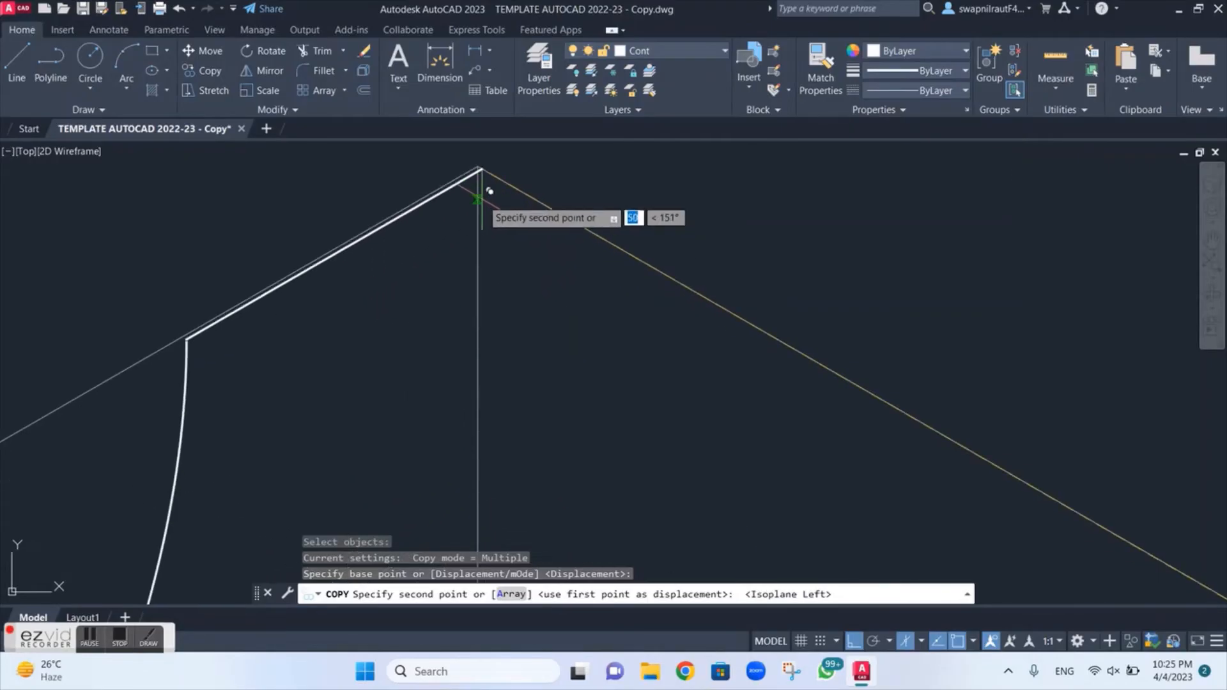
left_click(485, 158)
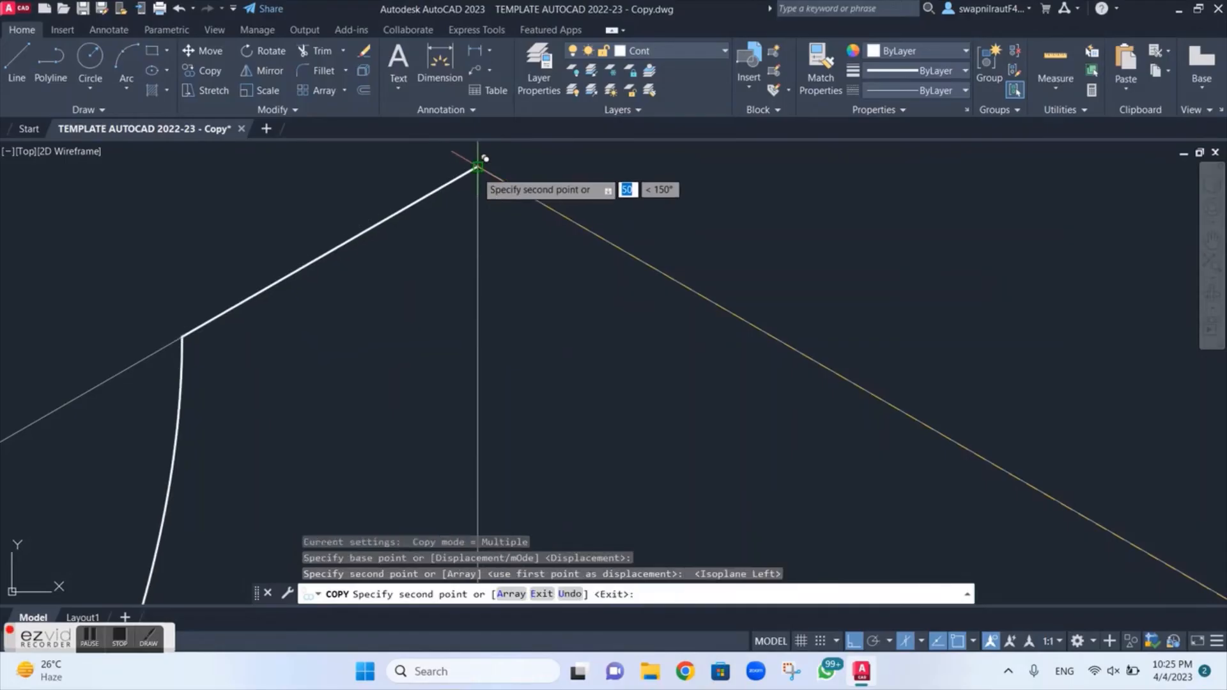
key("Escape")
Draw front-to-back lines along the outer top edge and from the near end of the groove arc to its rear copy
scroll(495, 205, "down", 5)
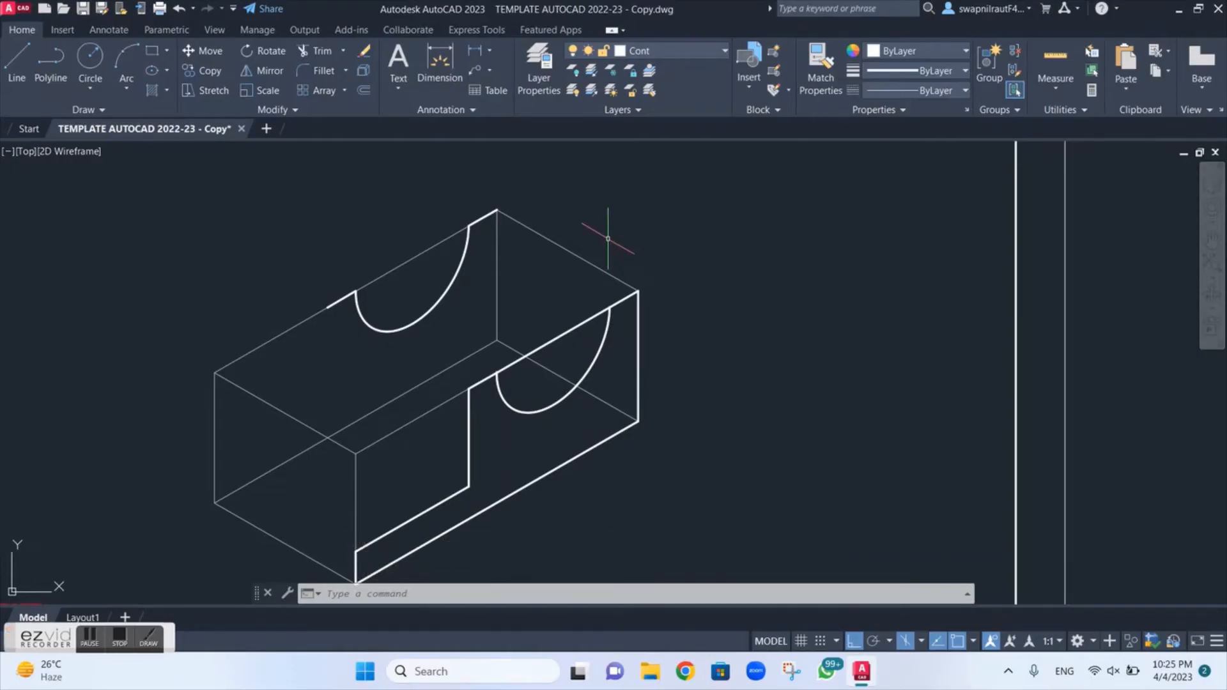
key("Return")
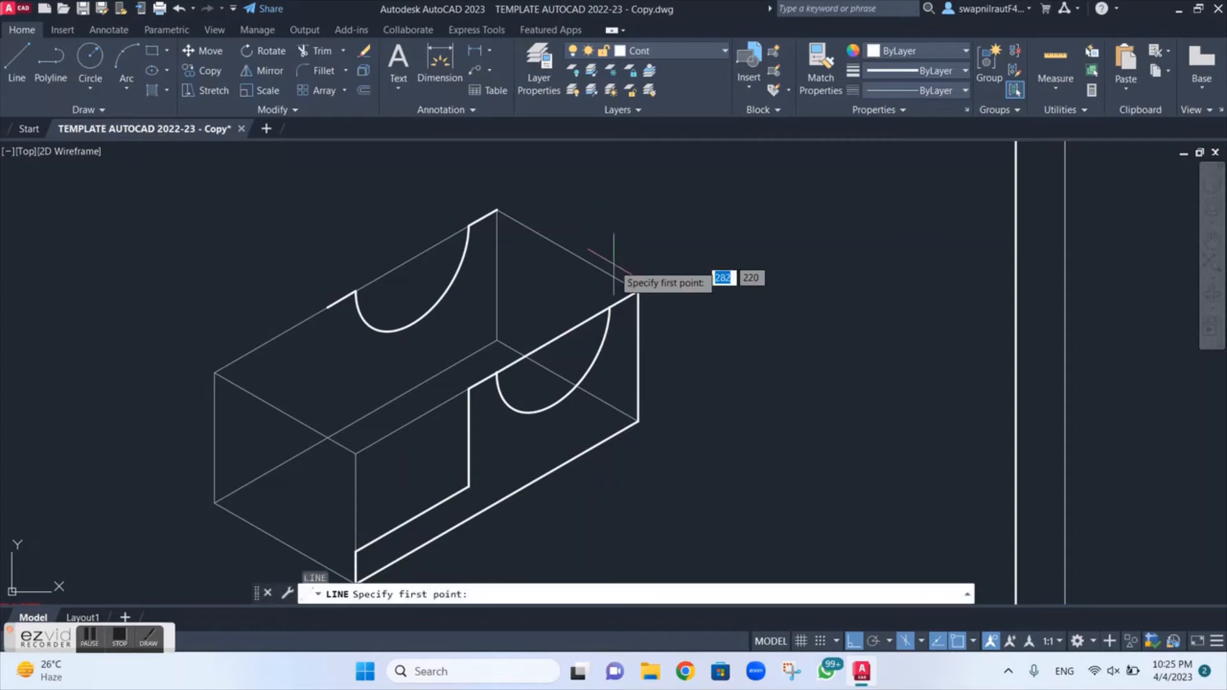
left_click(638, 291)
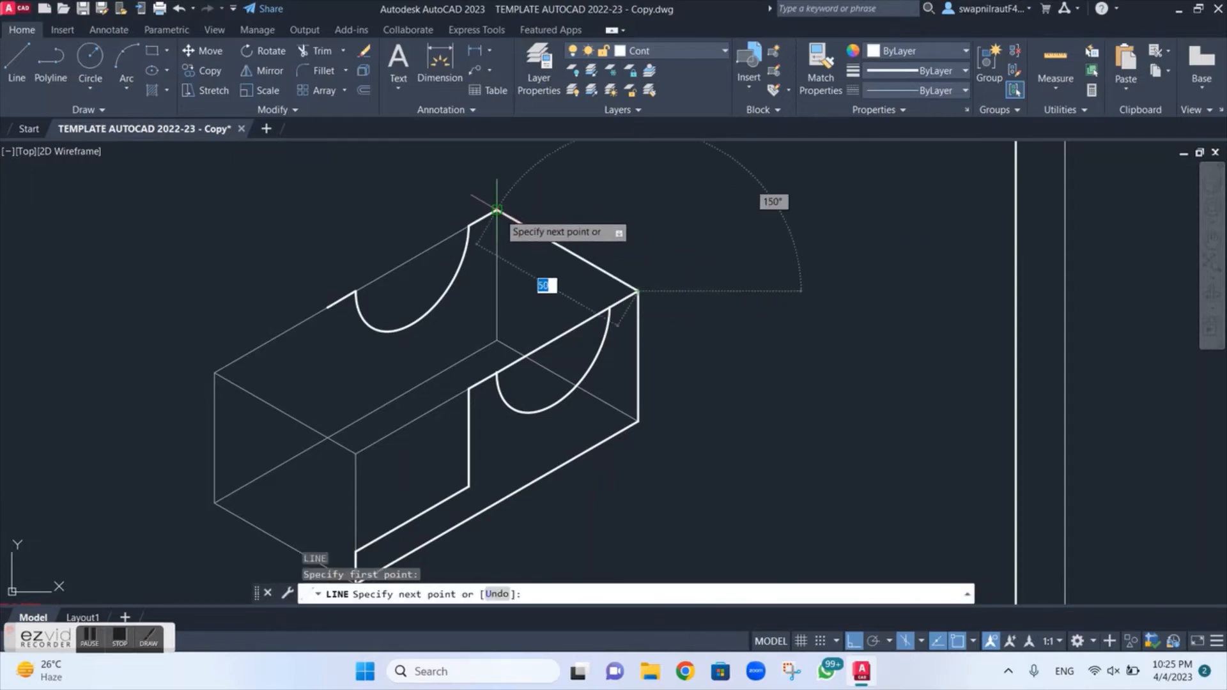
left_click(497, 210)
key("Escape")
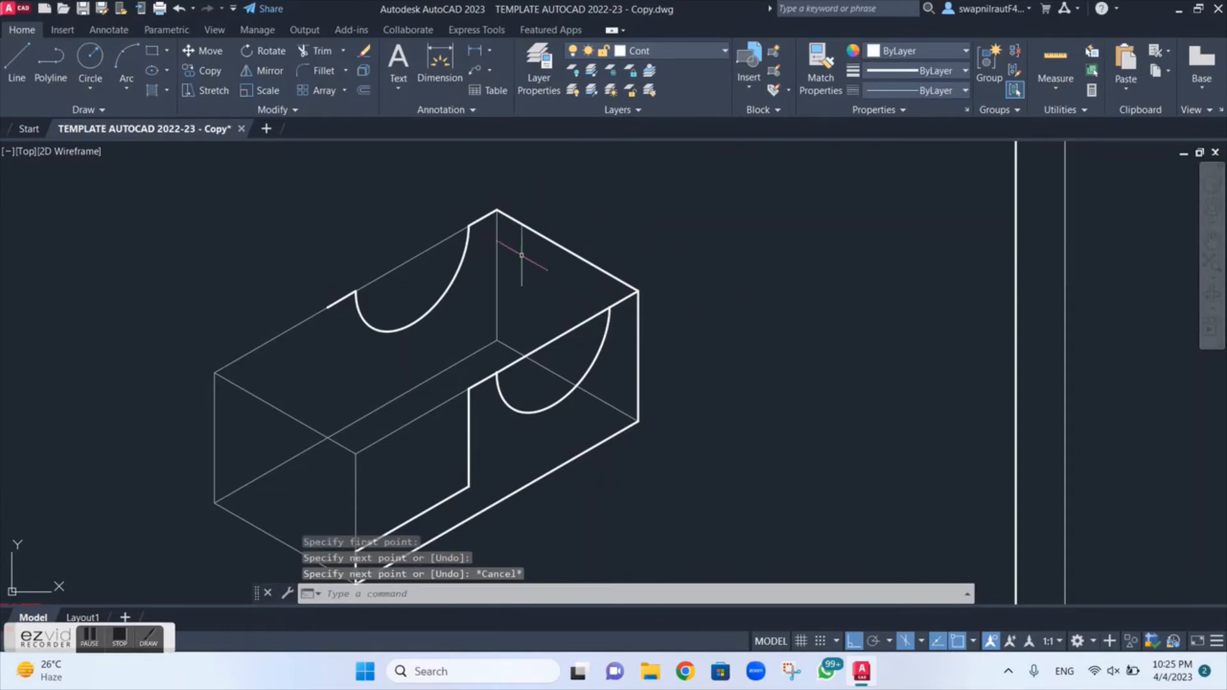
key("Return")
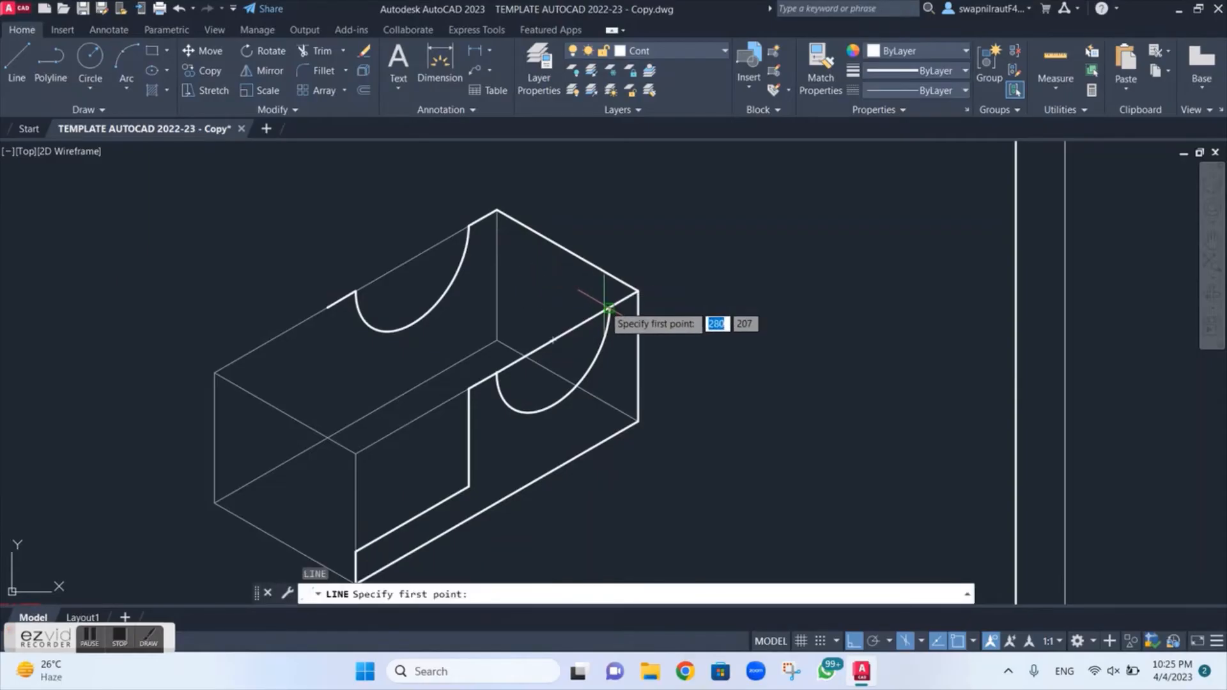
left_click(609, 309)
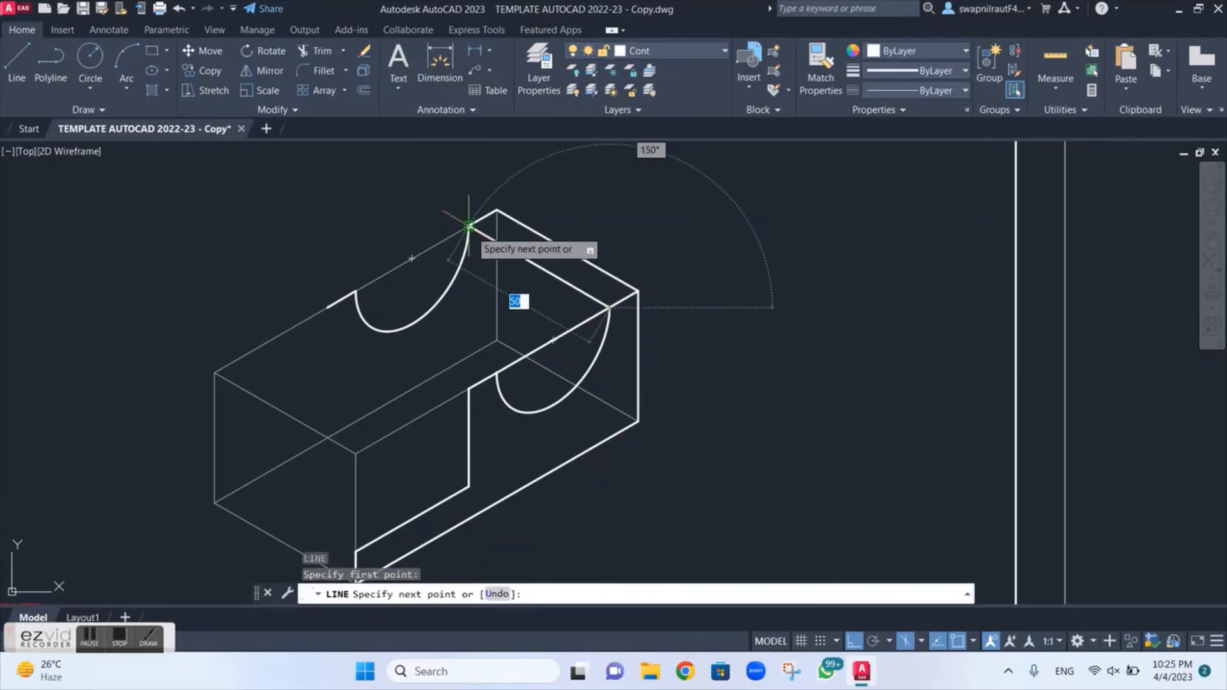
key("Escape")
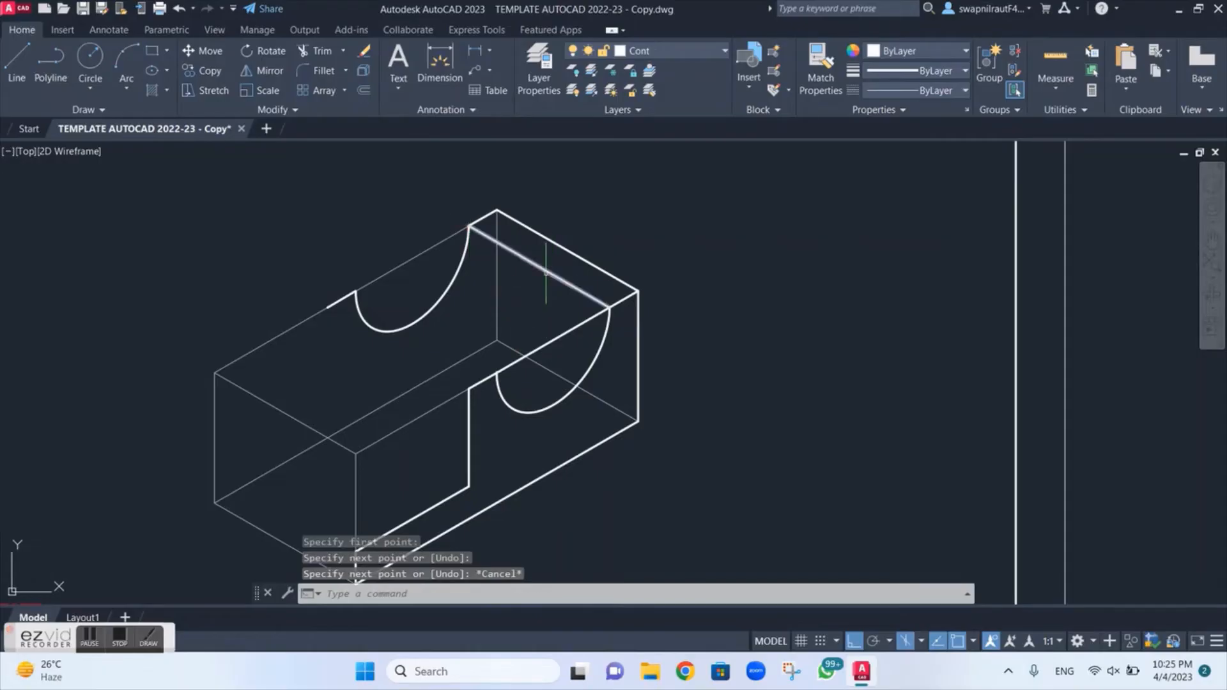
Copy the groove's front-to-back edge line to the opposite end of the groove arc, beside the other 10 mm segment
type("co")
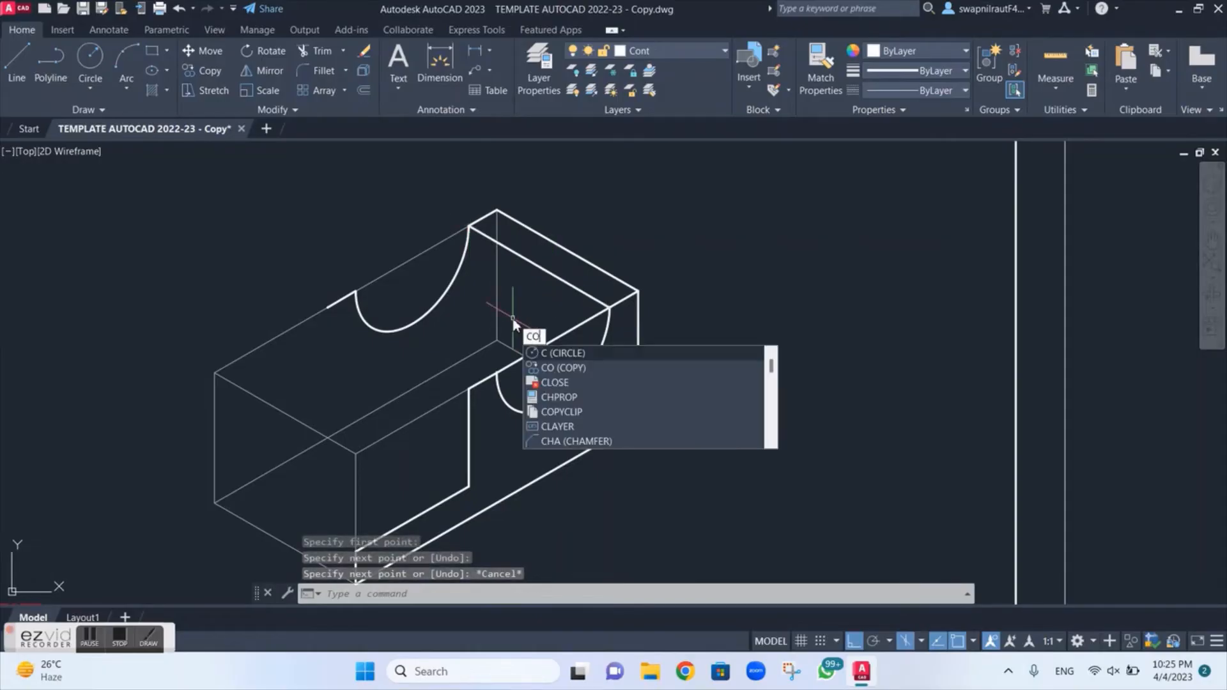
key("Return")
left_click(543, 270)
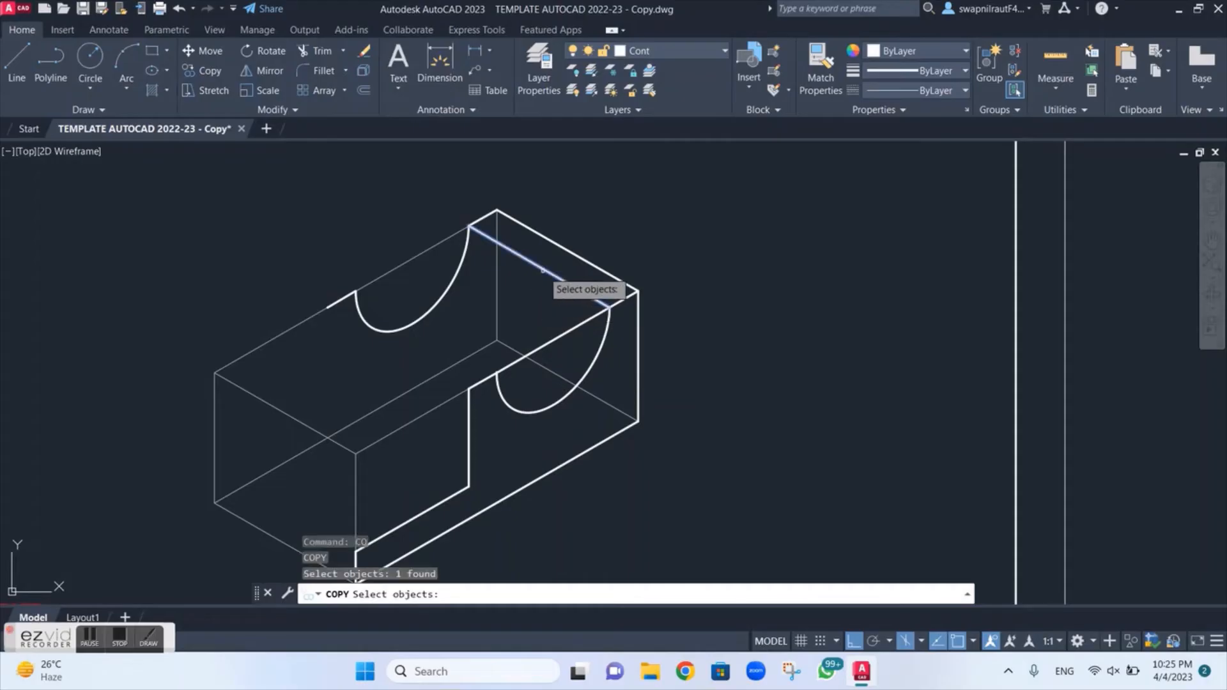
key("Return")
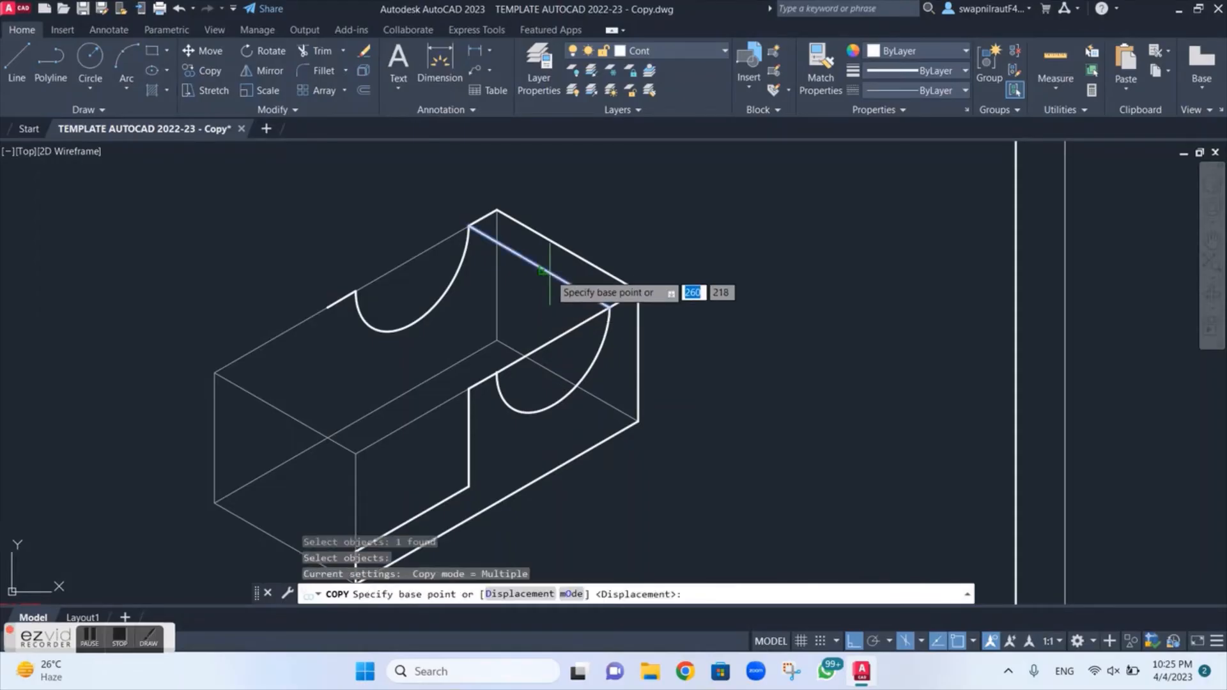
left_click(609, 307)
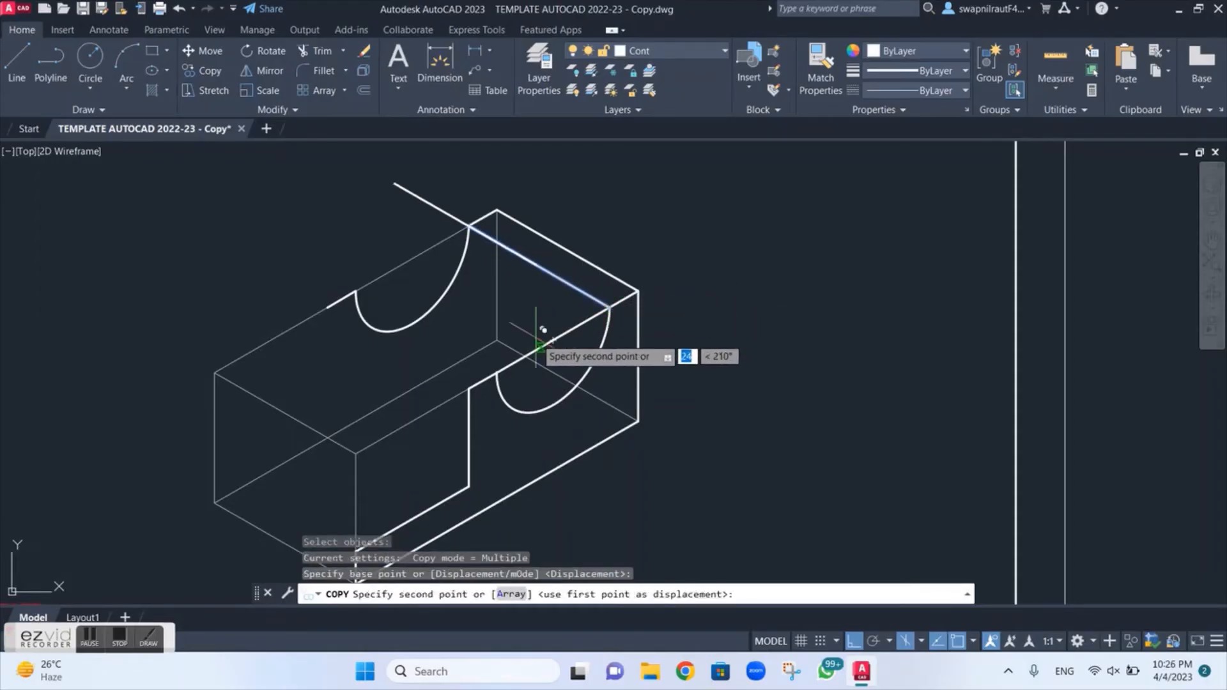
left_click(501, 366)
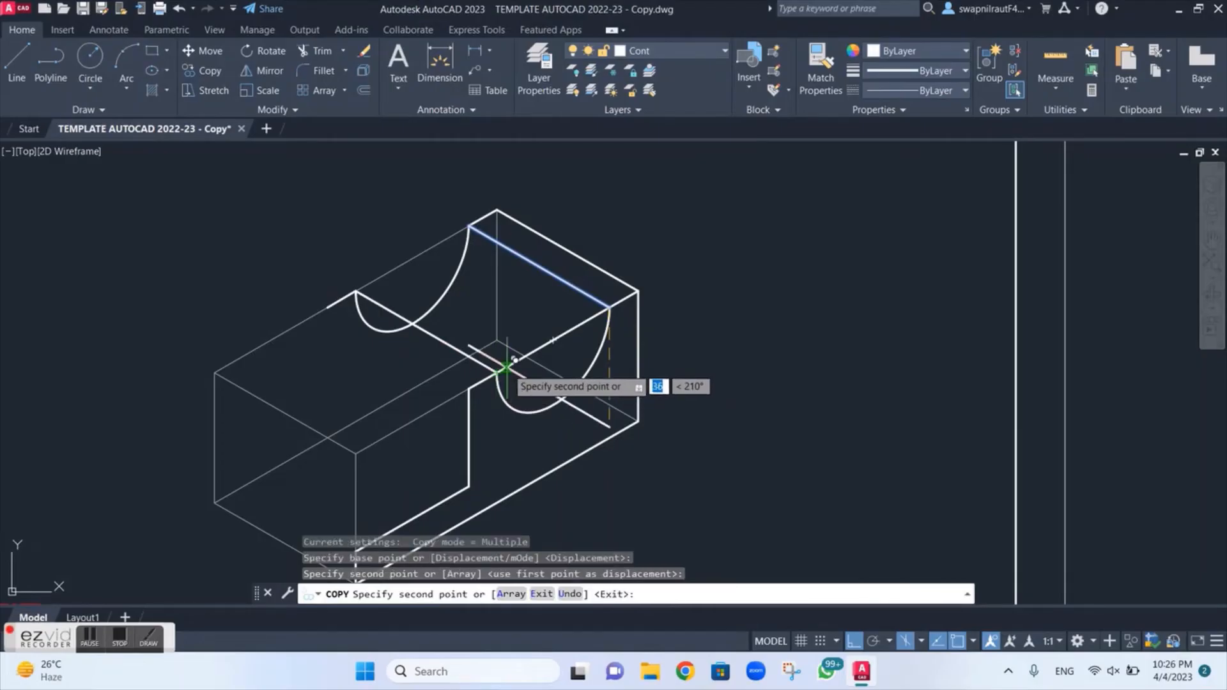
key("Escape")
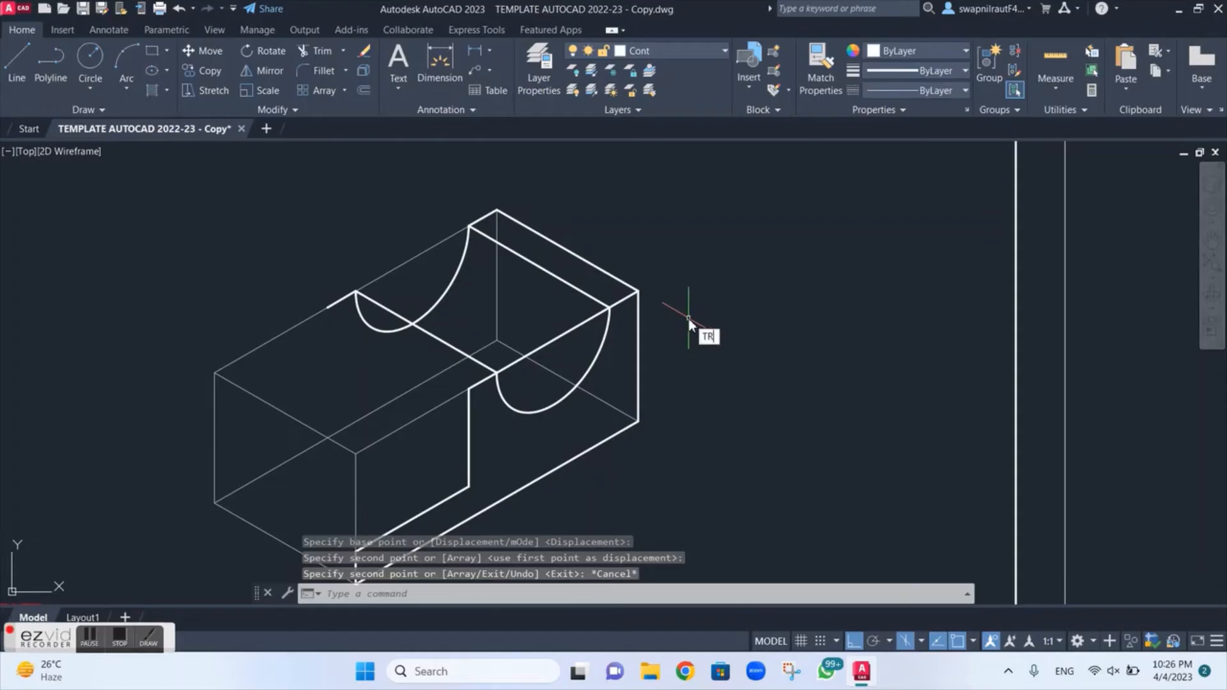
Trim away the front top edge across the groove opening and the part of the rear arc hidden behind the groove's edge line
key("Return")
left_click(568, 351)
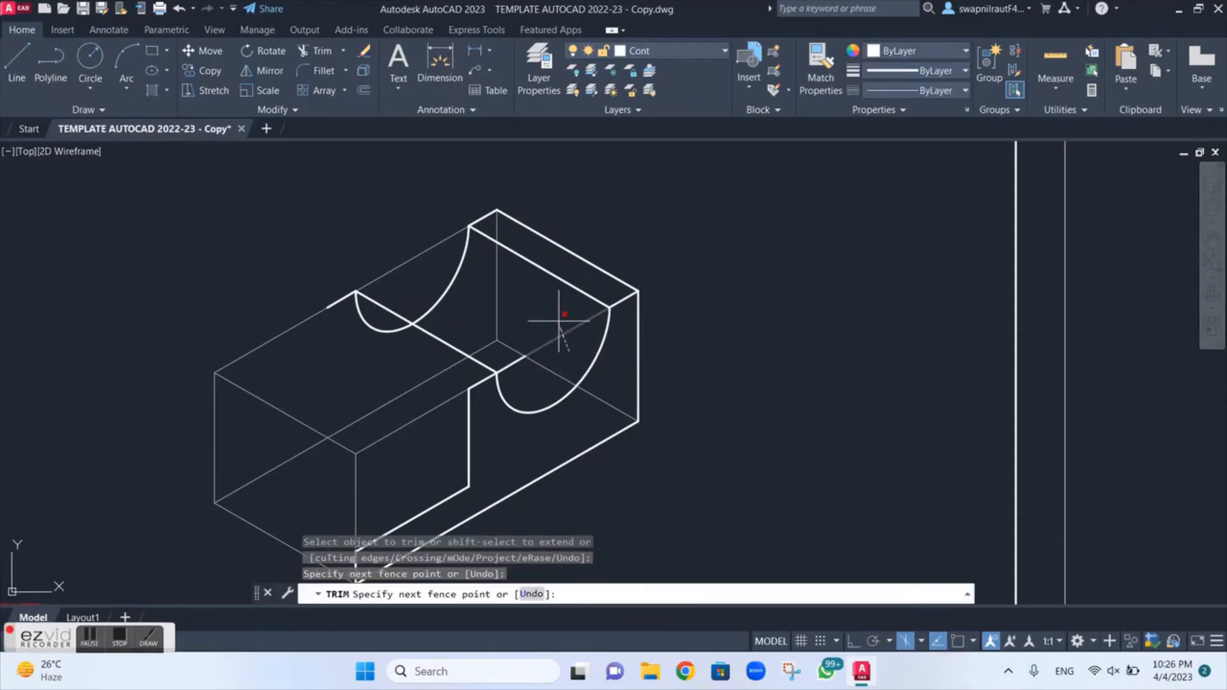
left_click(560, 321)
key("Return")
left_click(519, 378)
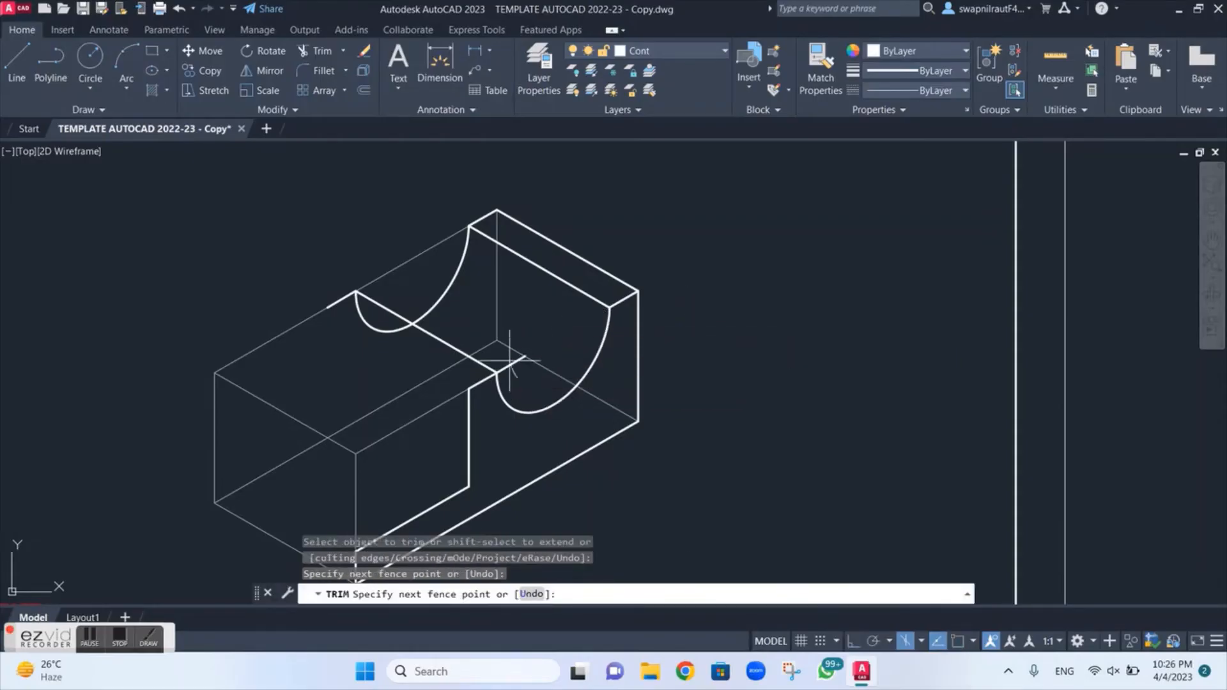
left_click(510, 361)
key("Return")
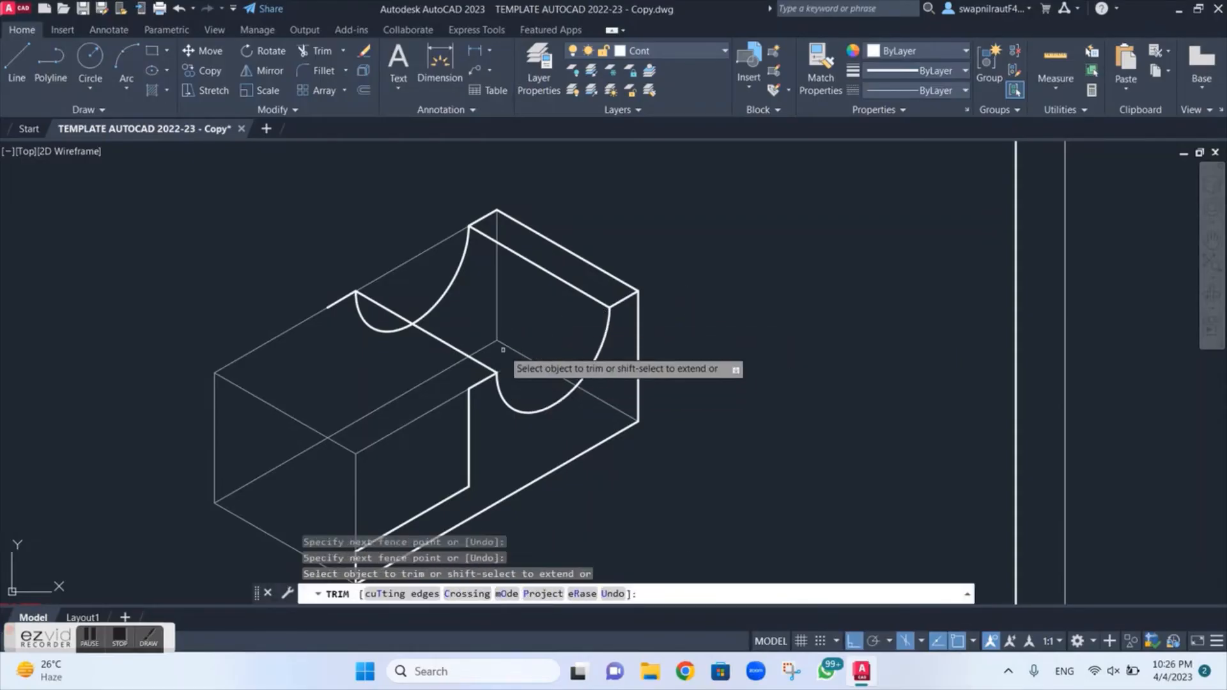
left_click(377, 340)
left_click(380, 327)
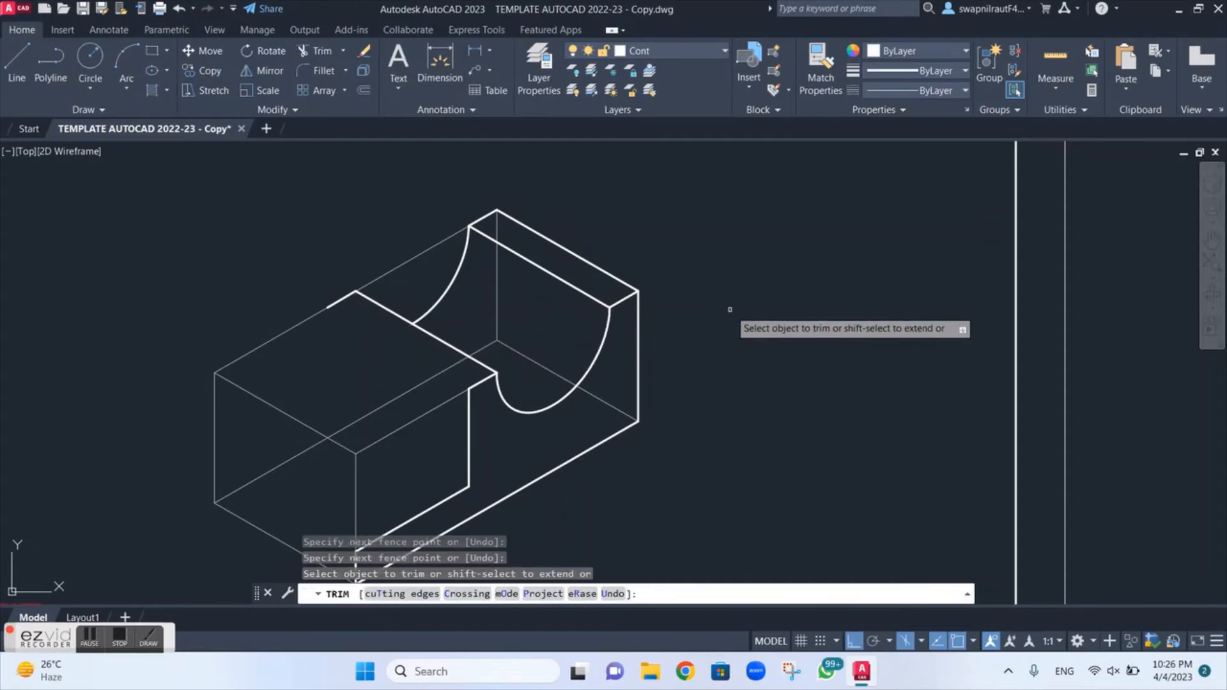
Check the orthographic reference image for the corner cut-out, back wall, hole and rounded corner, and return to the isometric view
scroll(729, 309, "down", 2)
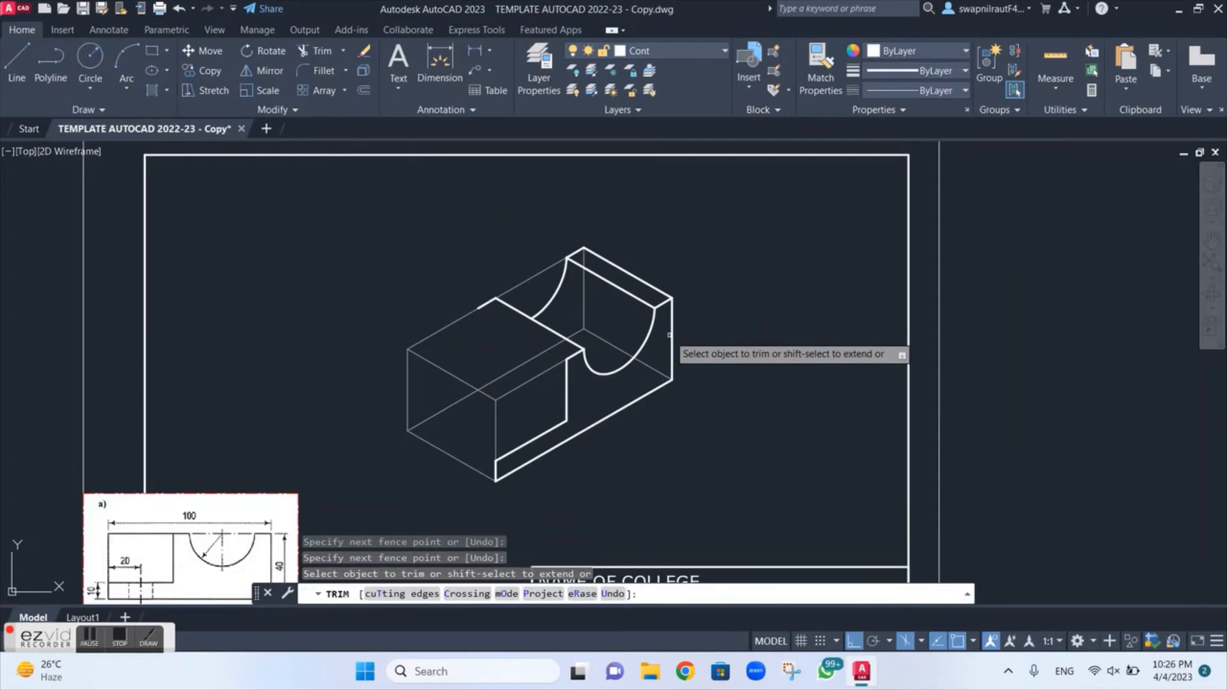
scroll(300, 358, "up", 2)
middle_click_drag(304, 351, 362, 256)
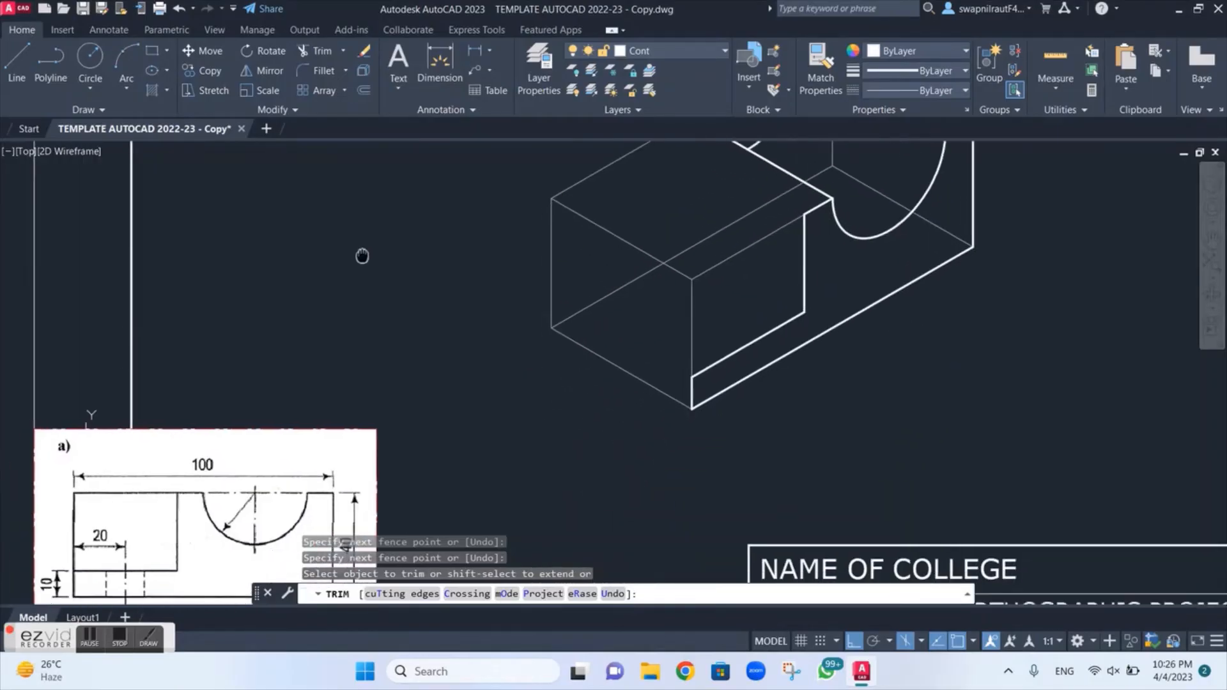
middle_click_drag(249, 425, 362, 230)
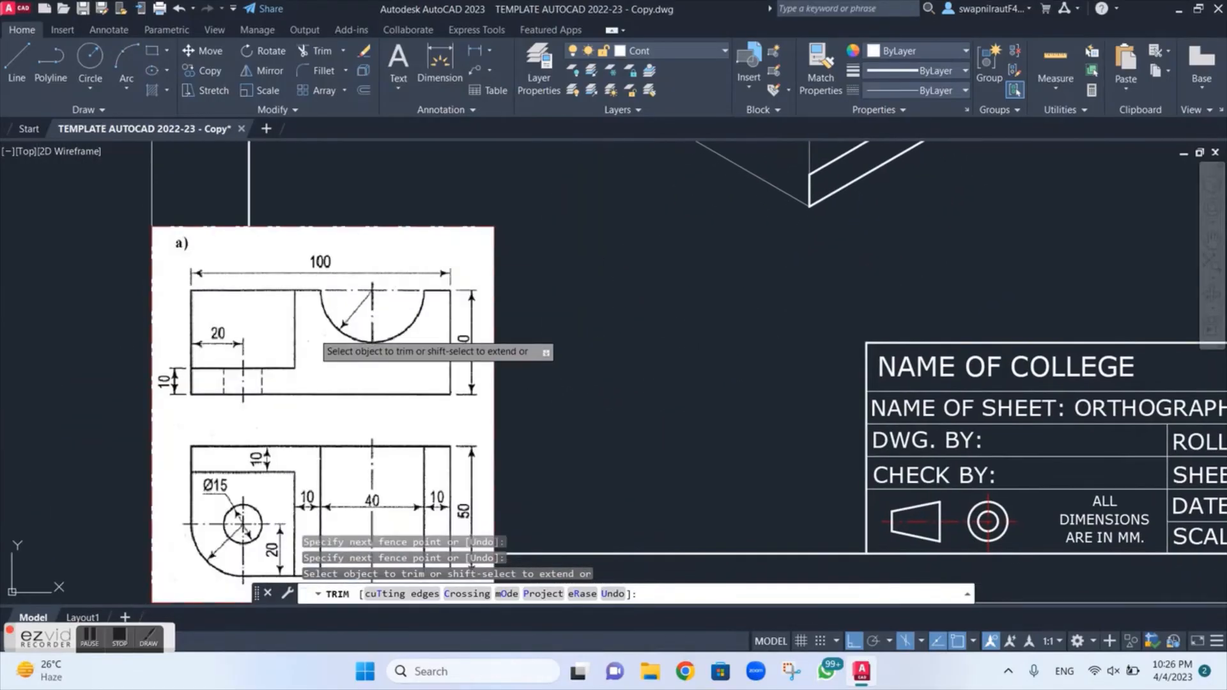
scroll(318, 338, "up", 2)
scroll(309, 348, "up", 2)
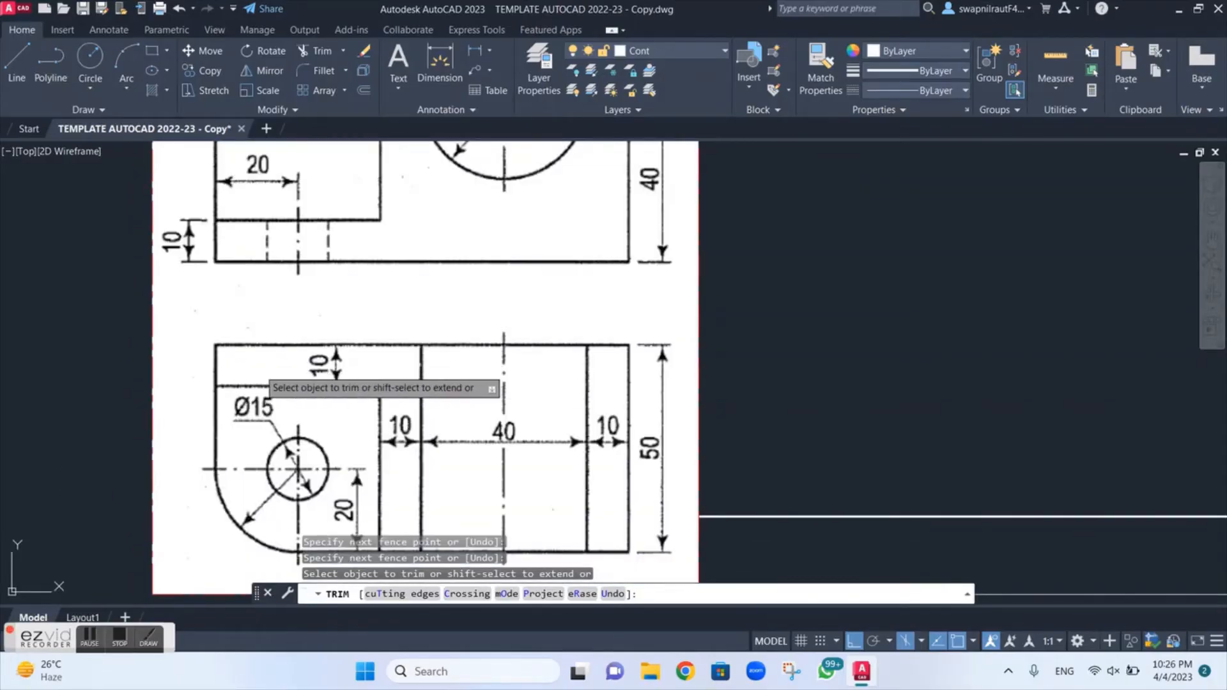
key("Escape")
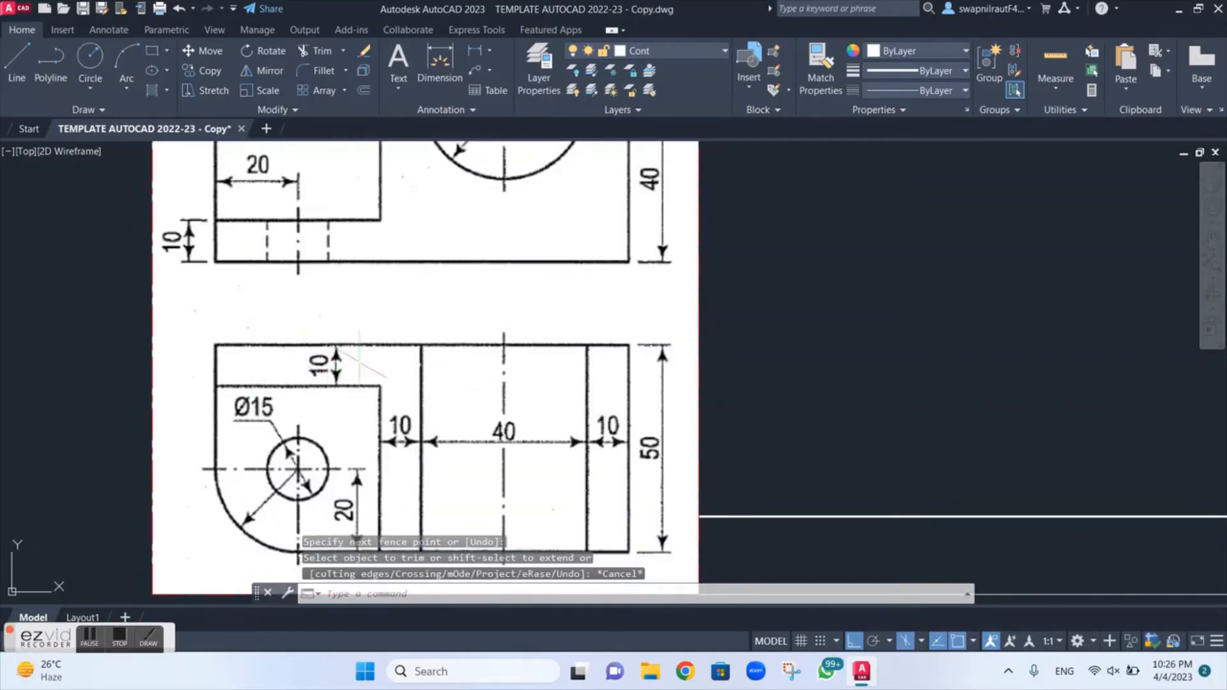
scroll(466, 374, "down", 5)
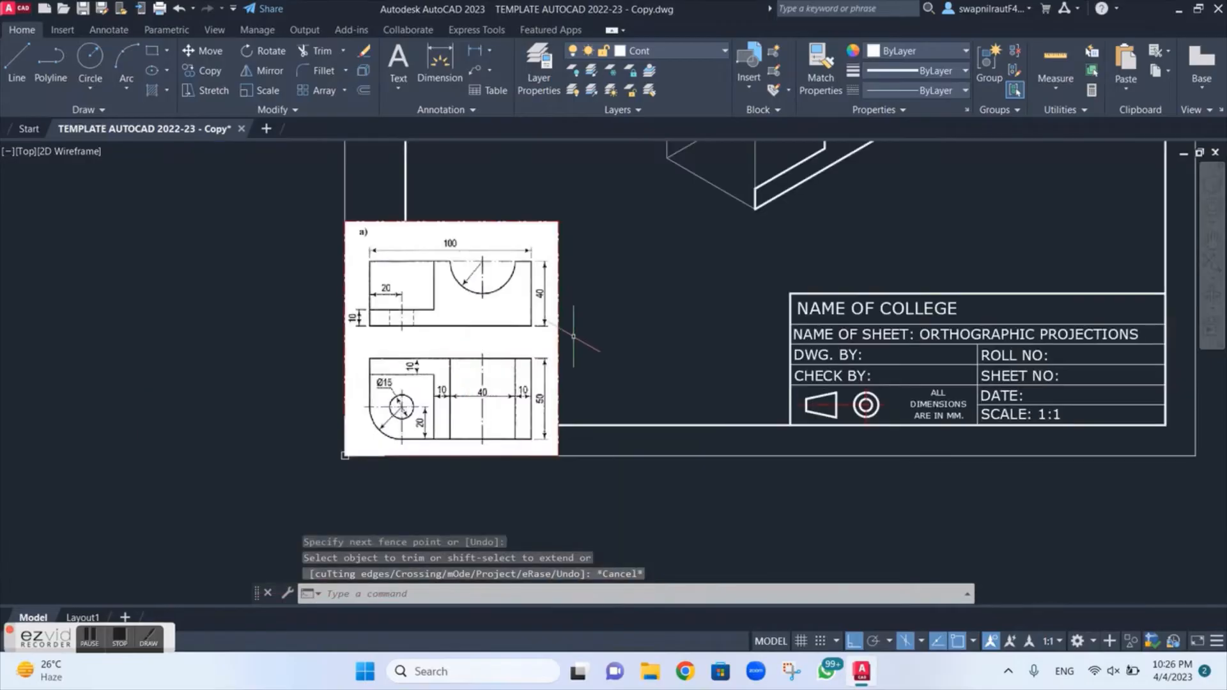
scroll(559, 375, "up", 6)
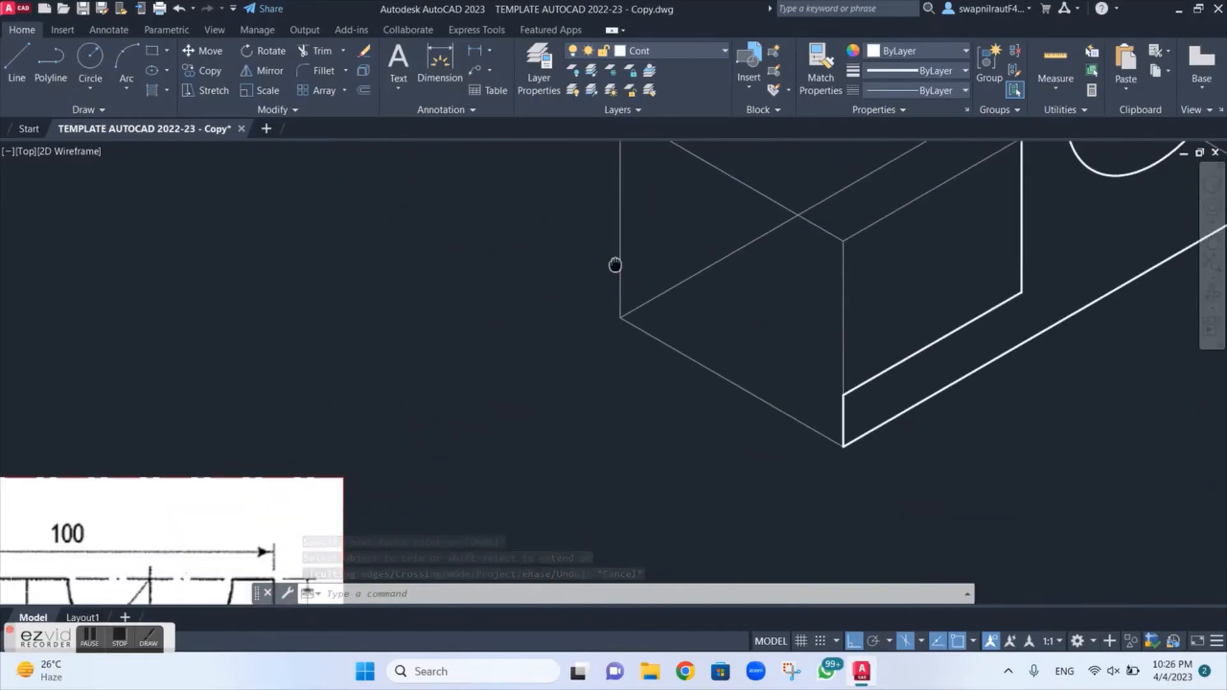
mouse_move(613, 265)
middle_mouse_down()
mouse_move(534, 424)
mouse_move(403, 490)
middle_mouse_up()
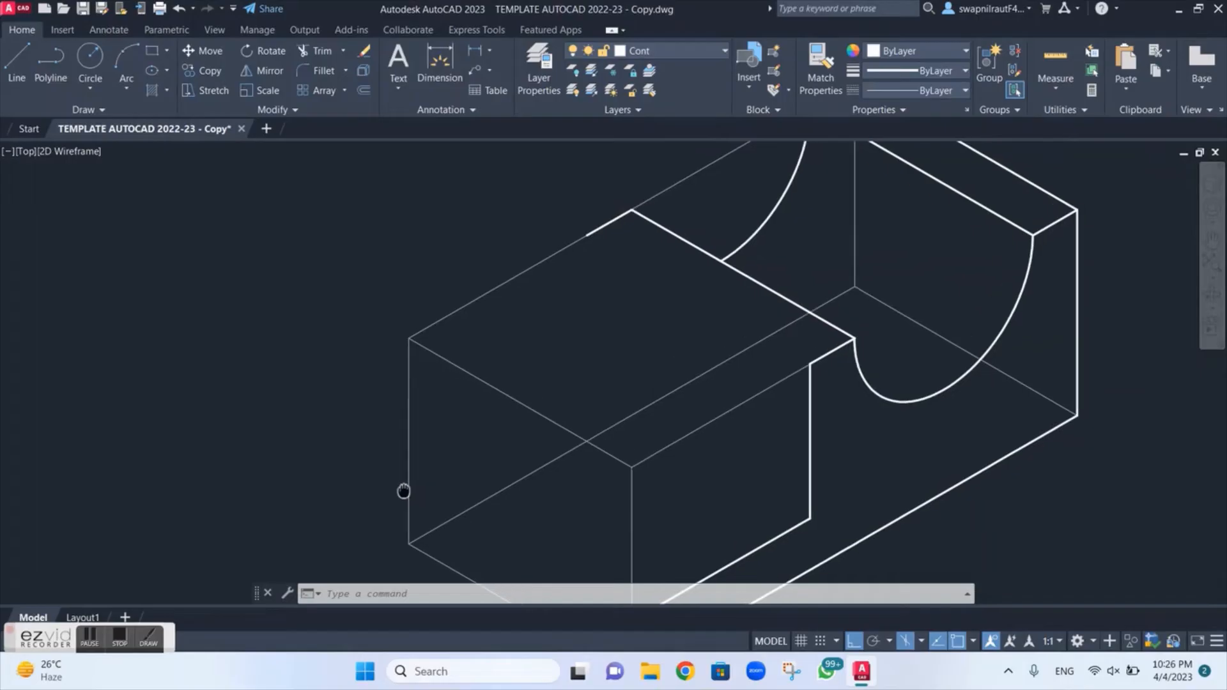
Delete the short segment on the rear top edge beside the groove and draw a line from the groove edge to the block's far end corner
left_click(607, 222)
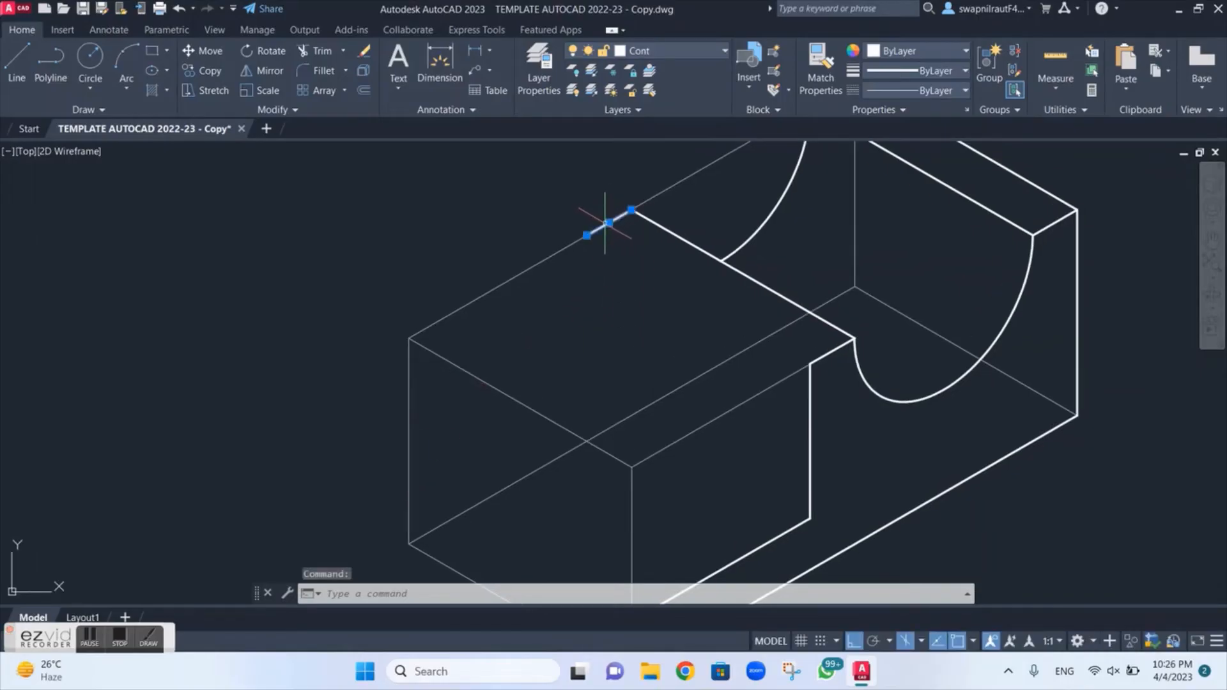
key("Delete")
key("Return")
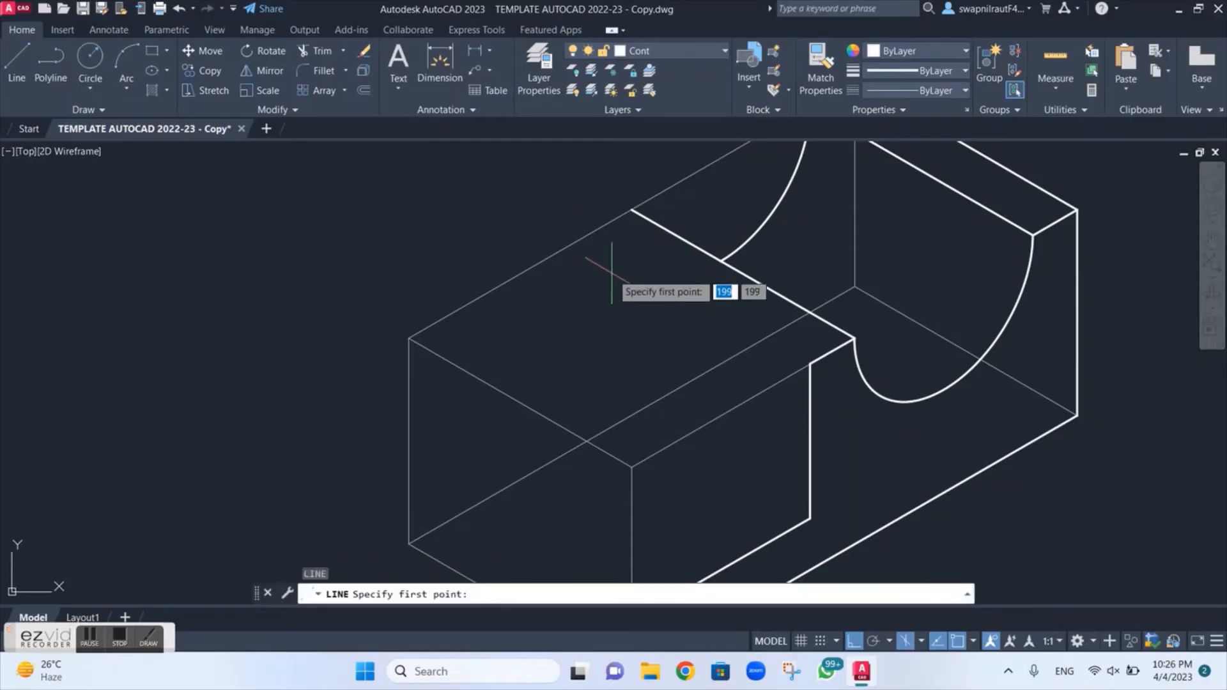
left_click(631, 209)
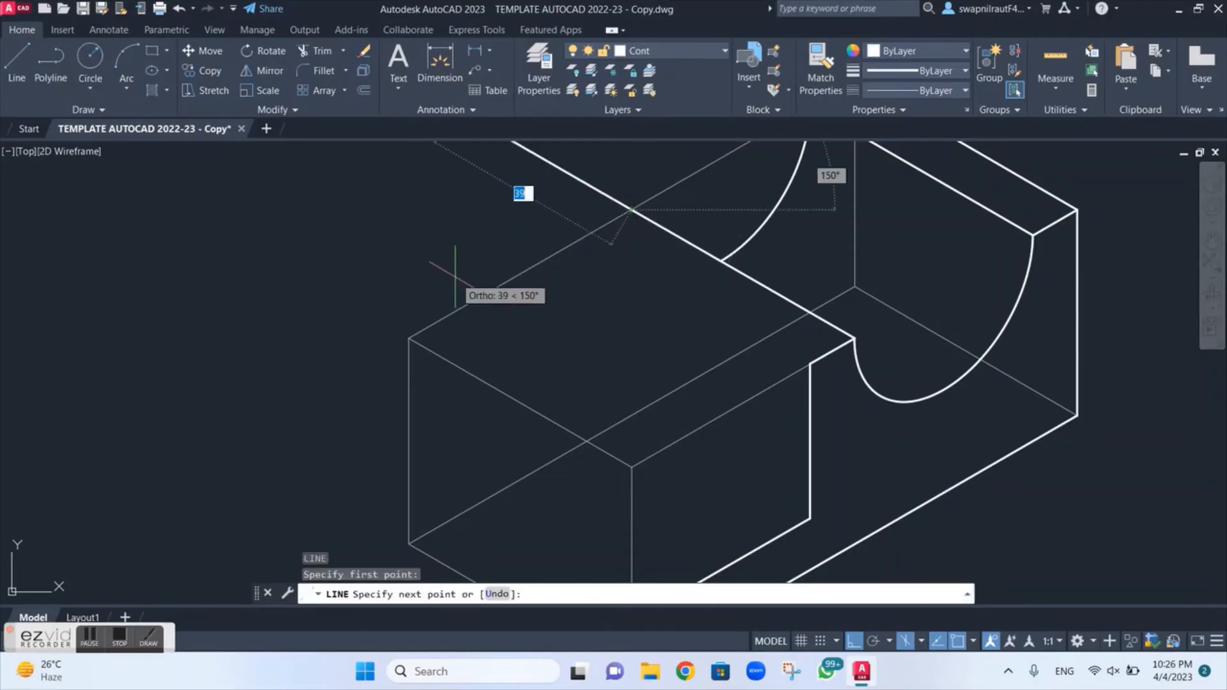
left_click(409, 337)
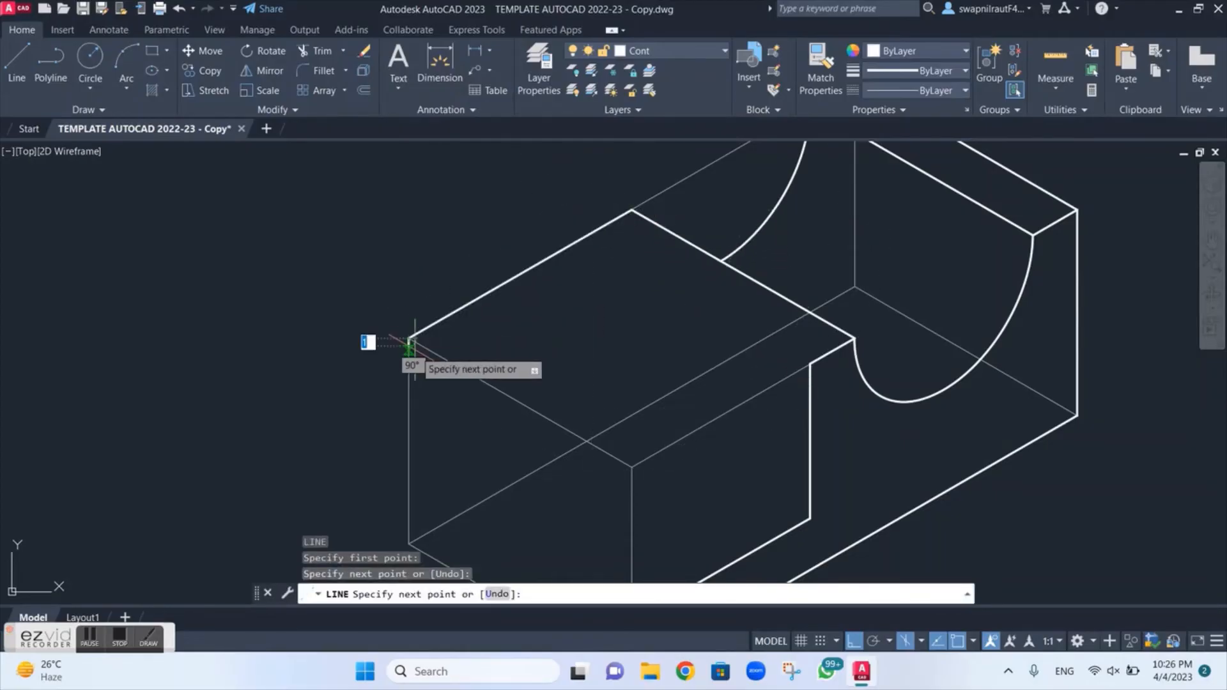
Continue the line 10 mm forward along the end face's top edge and switch to the top isoplane
type("1")
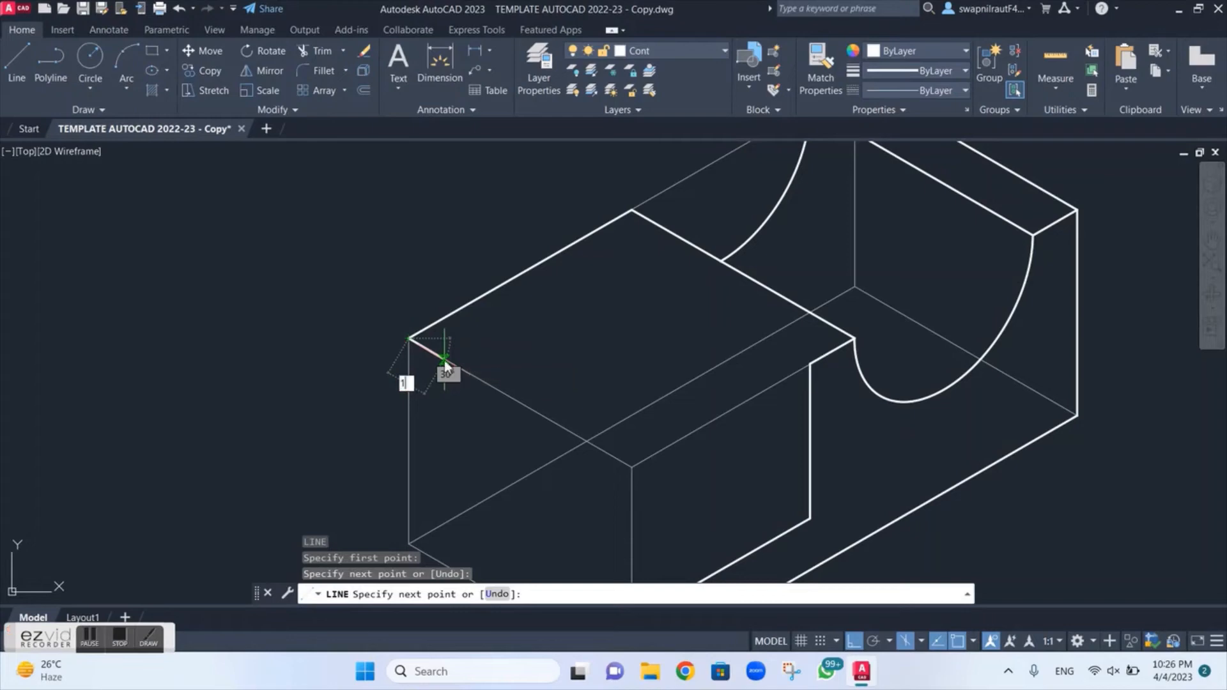
type("0")
key("Return")
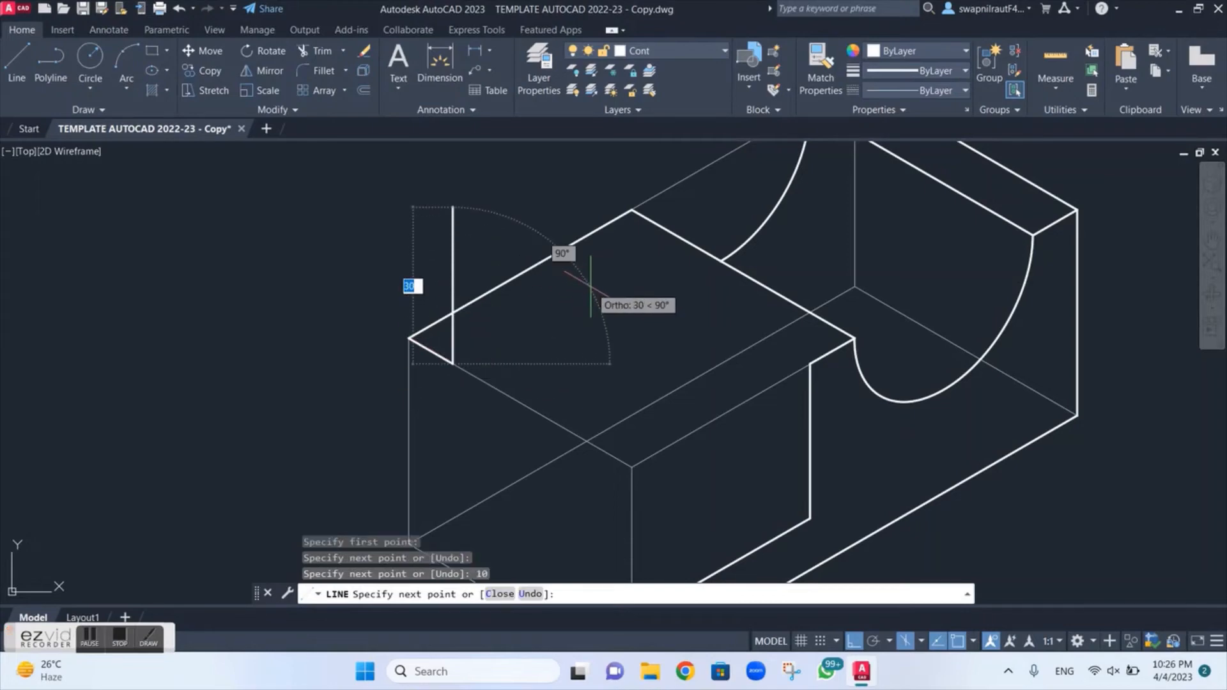
key("F5")
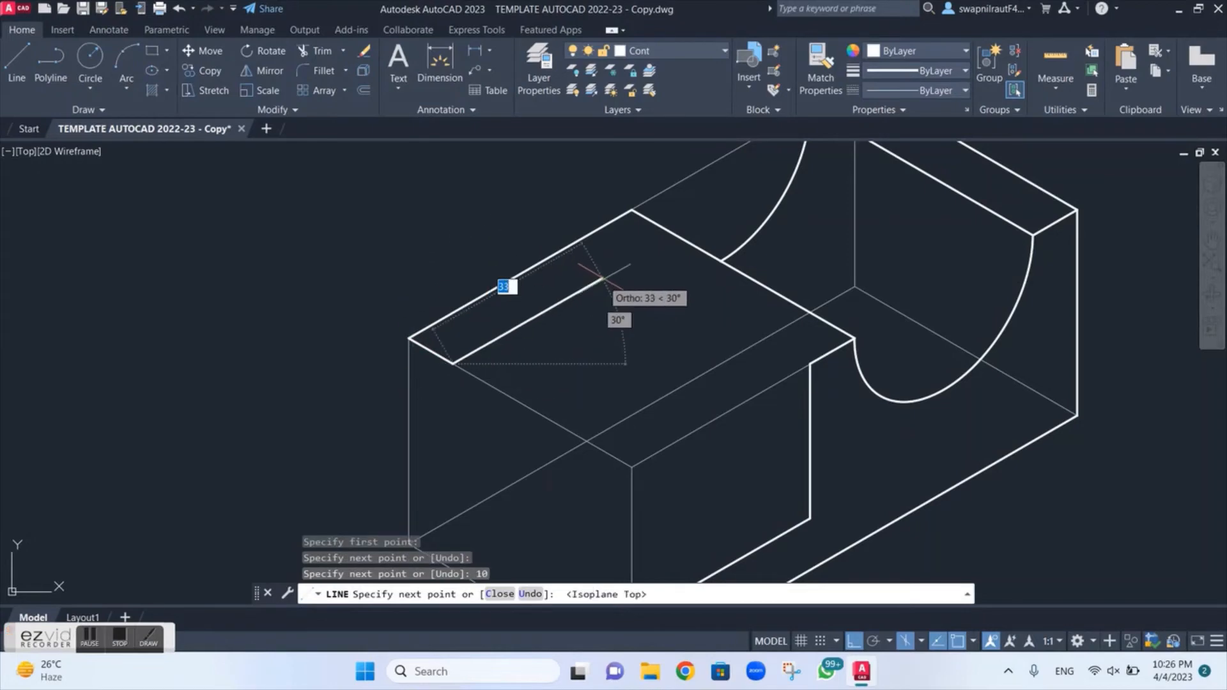
Check the corner cut-out's dimensions in the orthographic reference image and return to the isometric view
scroll(618, 268, "down", 5)
scroll(578, 253, "up", 10)
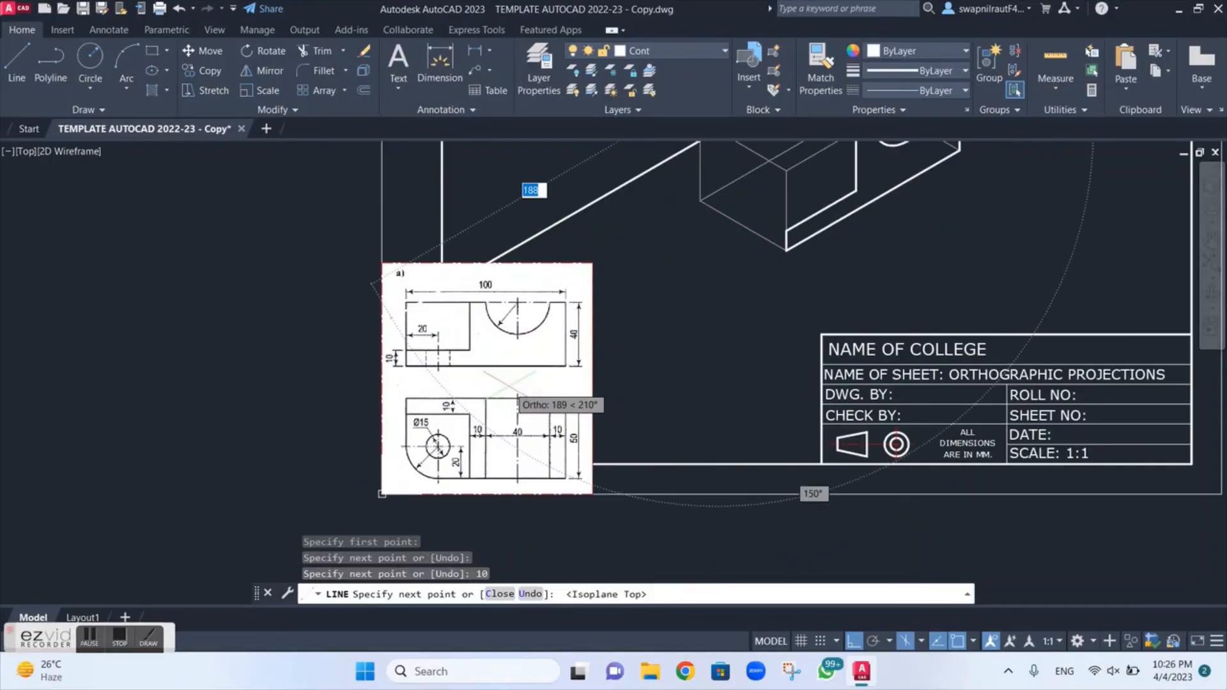
scroll(504, 386, "down", 4)
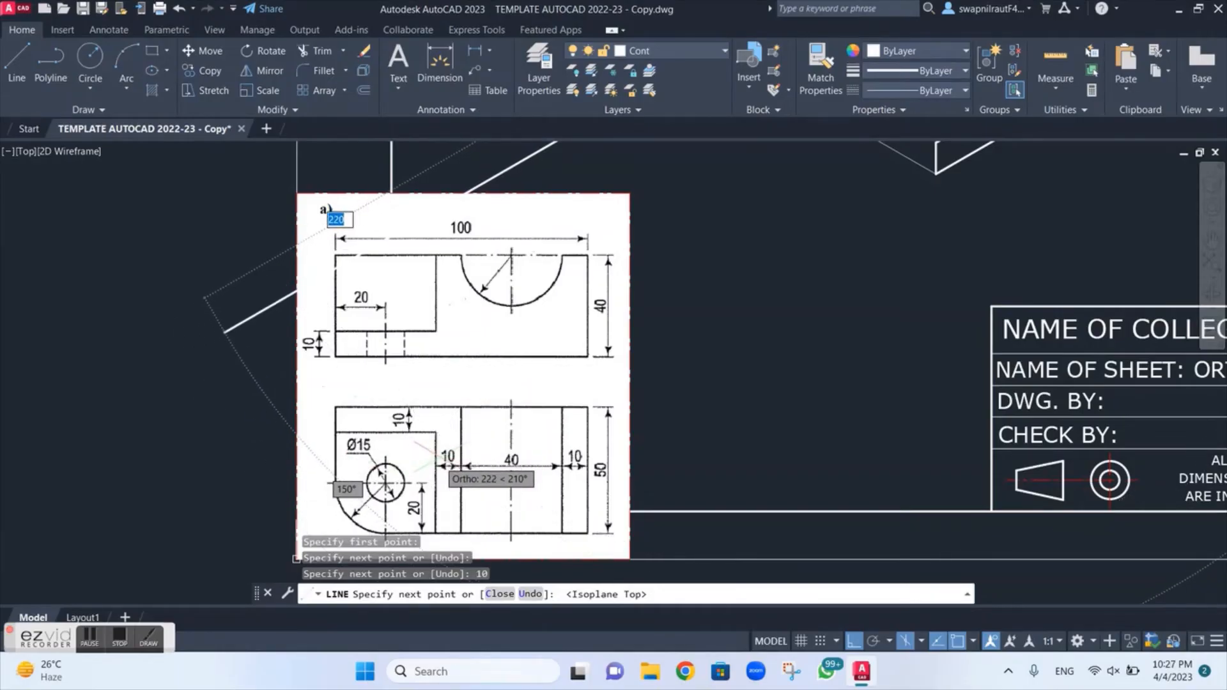
middle_click_drag(672, 195, 559, 400)
scroll(668, 246, "up", 3)
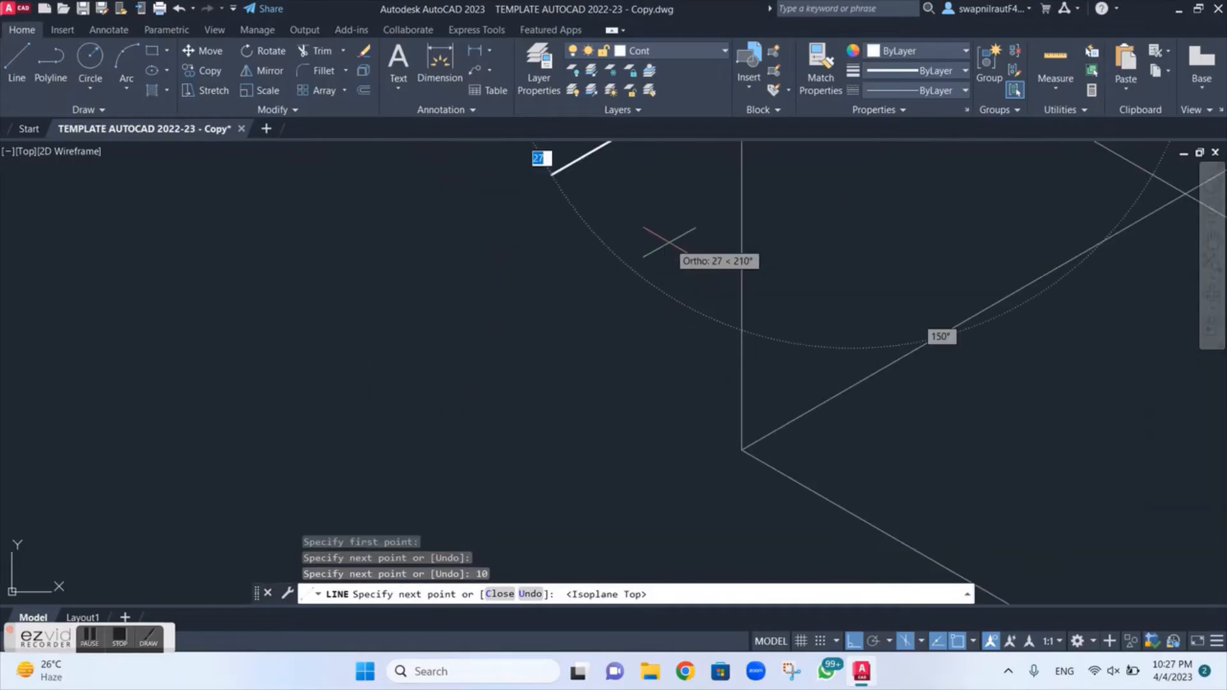
middle_click_drag(680, 234, 318, 596)
scroll(441, 394, "down", 3)
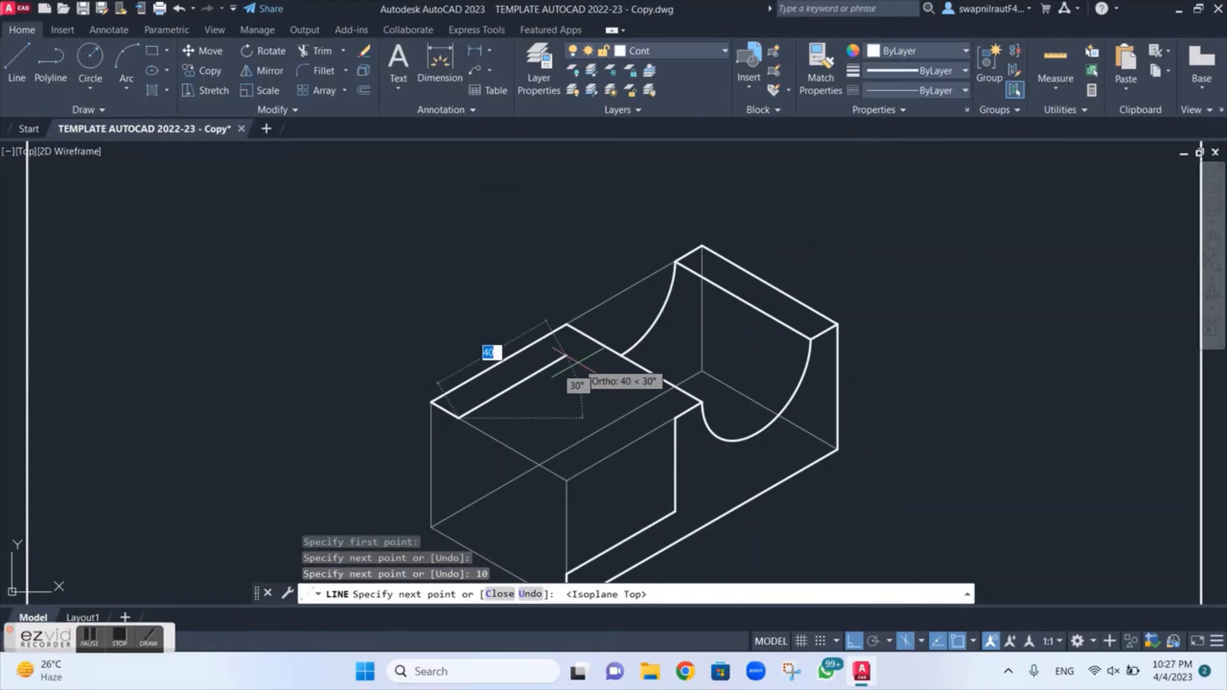
Try a 30 mm segment for the back wall's inner top edge, and undo it
type("30")
key("Return")
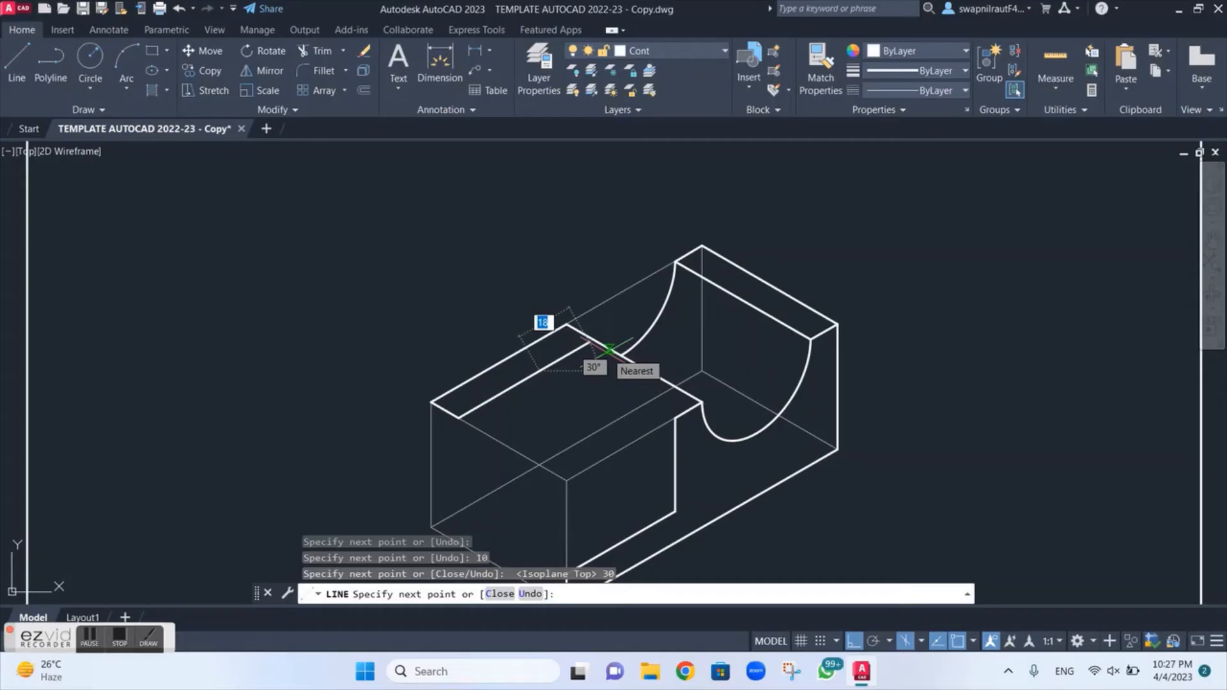
key("ctrl+z")
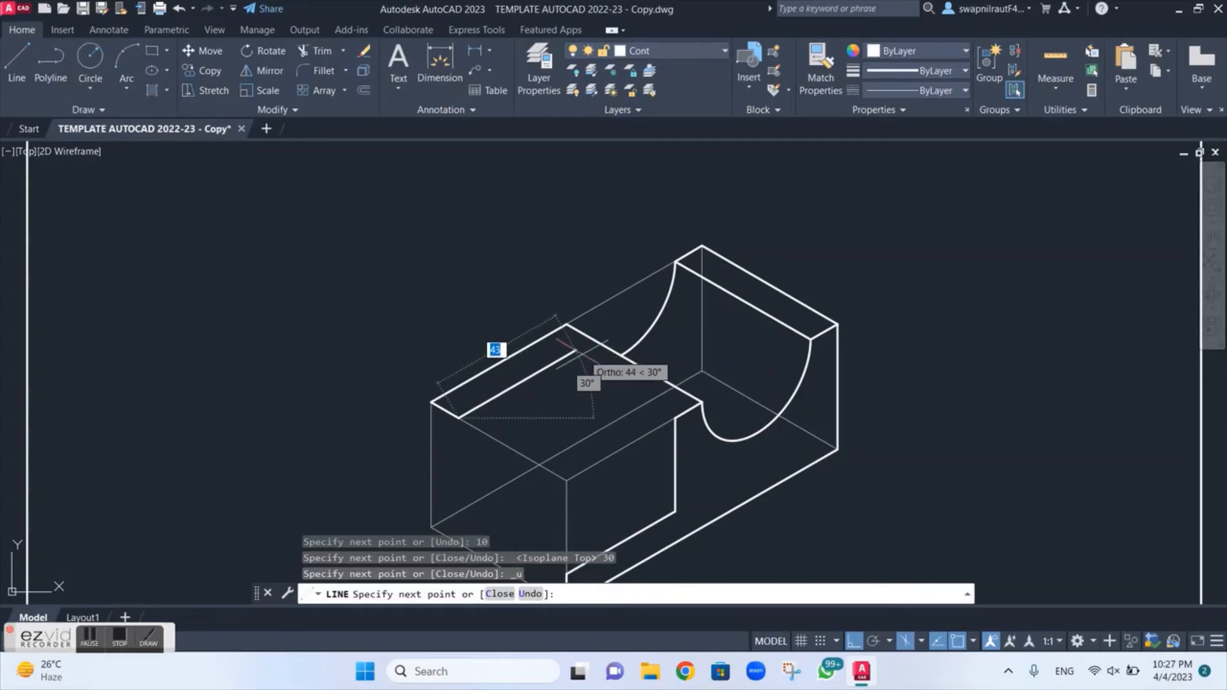
Draw the back wall's inner top edge 40 mm long, following the reference, and connect it forward to the top of the cut-out's vertical front edge
scroll(567, 356, "down", 5)
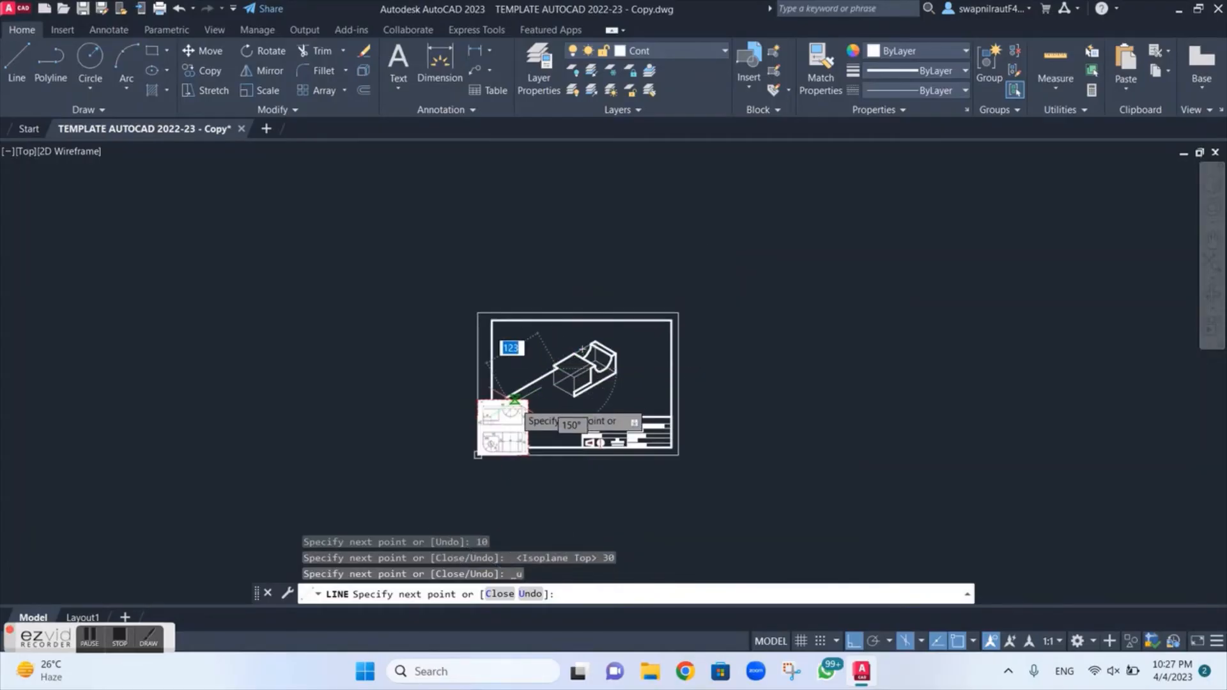
scroll(575, 281, "up", 3)
scroll(570, 312, "up", 4)
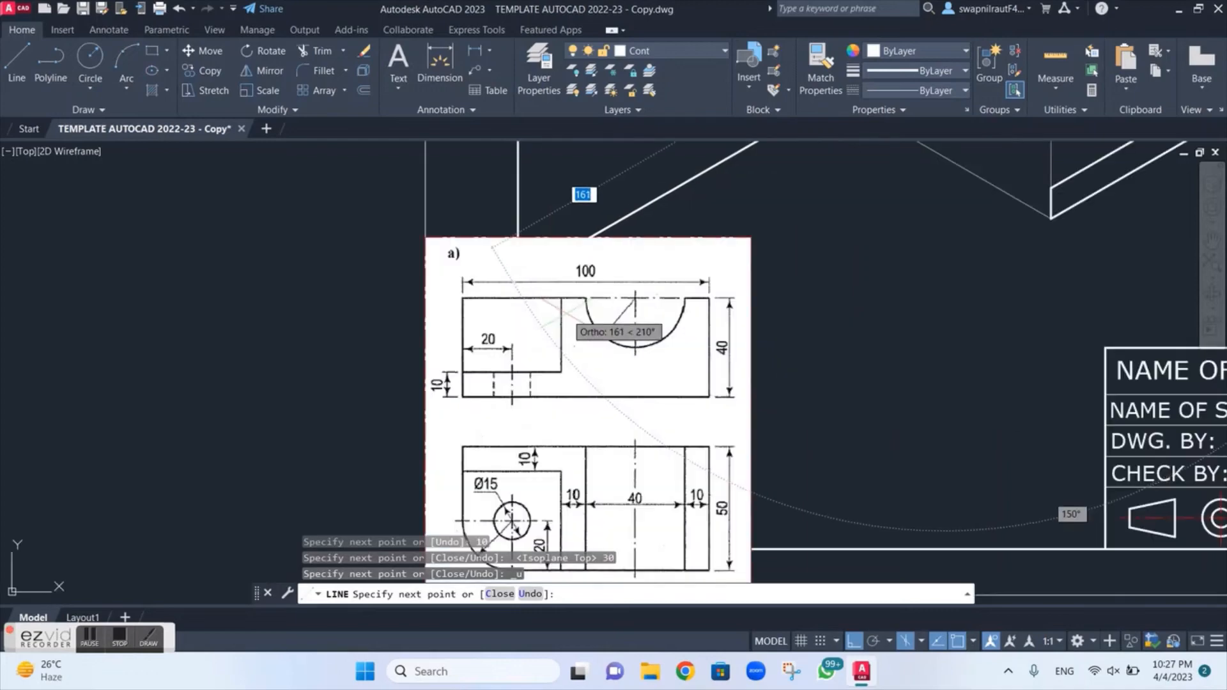
scroll(571, 317, "down", 6)
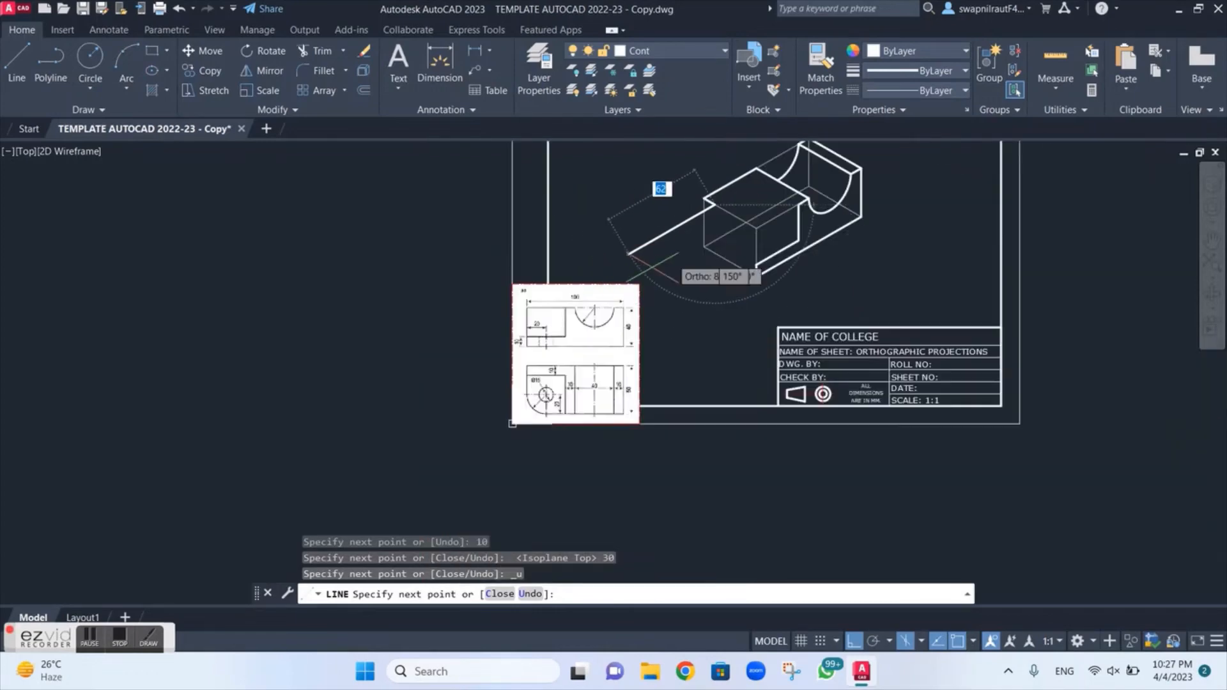
scroll(577, 316, "down", 2)
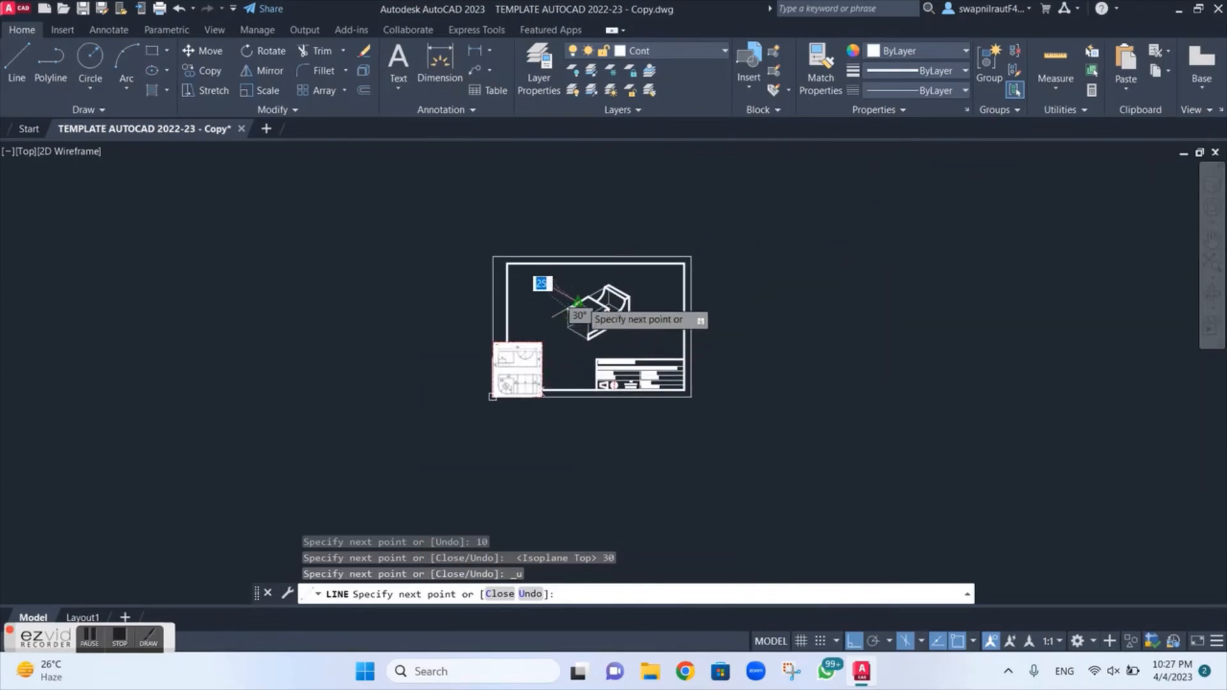
scroll(530, 329, "up", 8)
type("40")
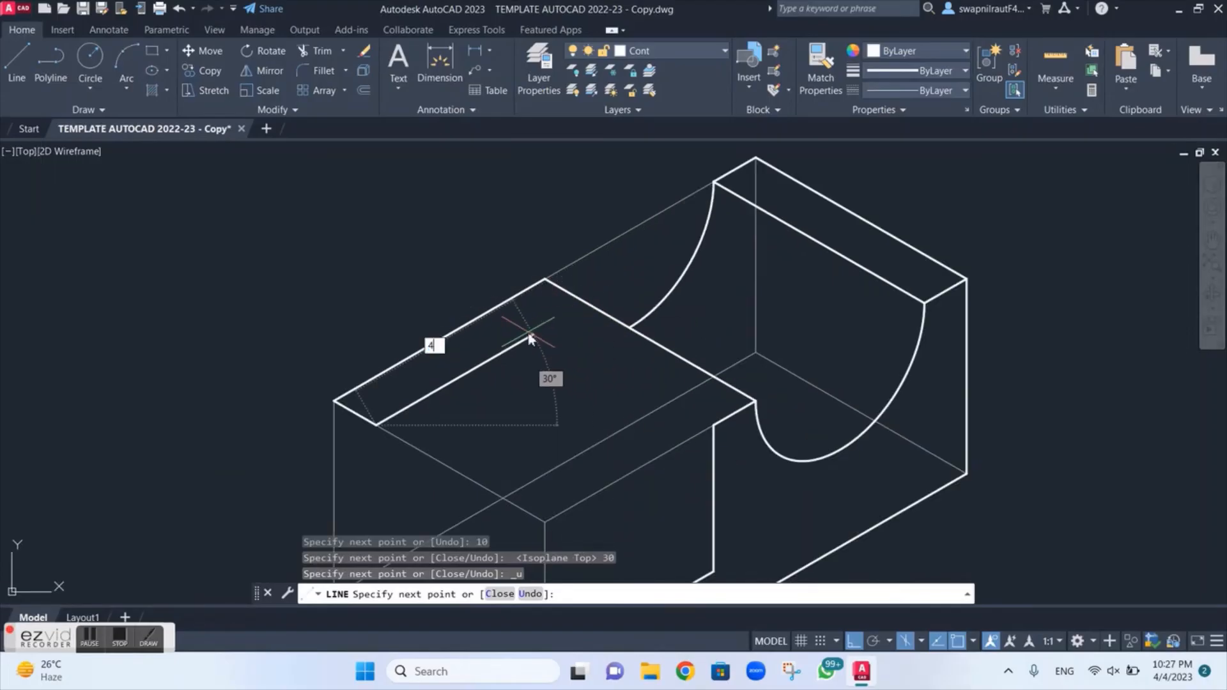
key("Return")
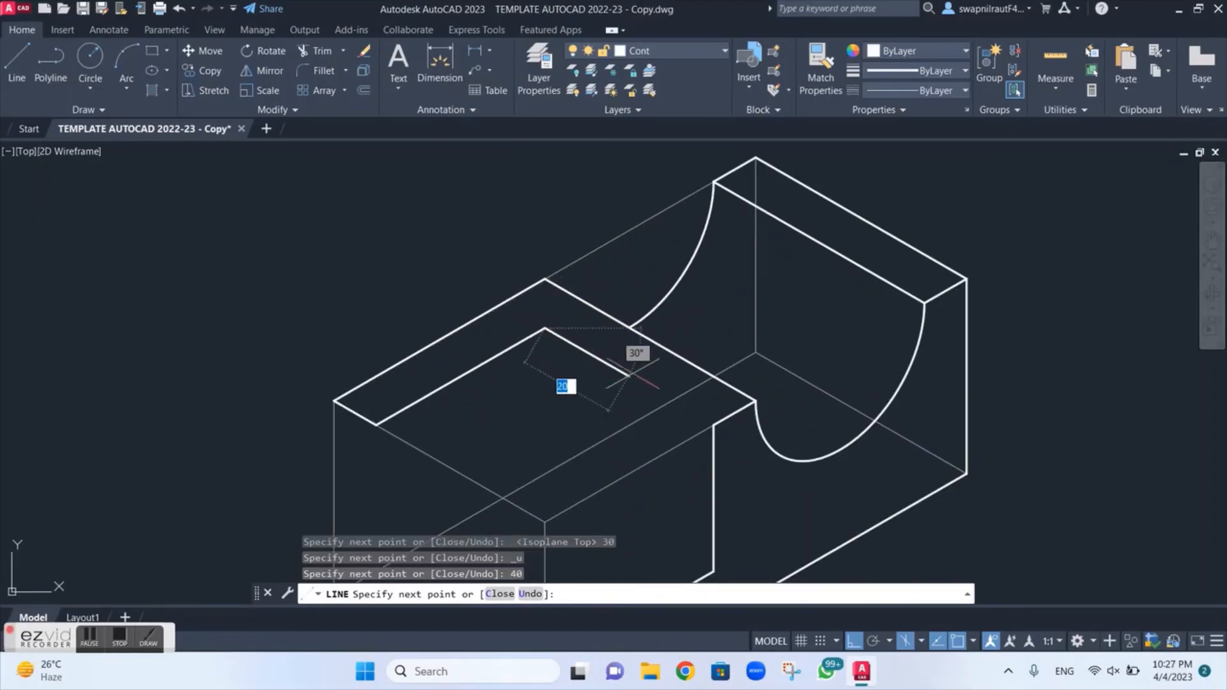
left_click(712, 425)
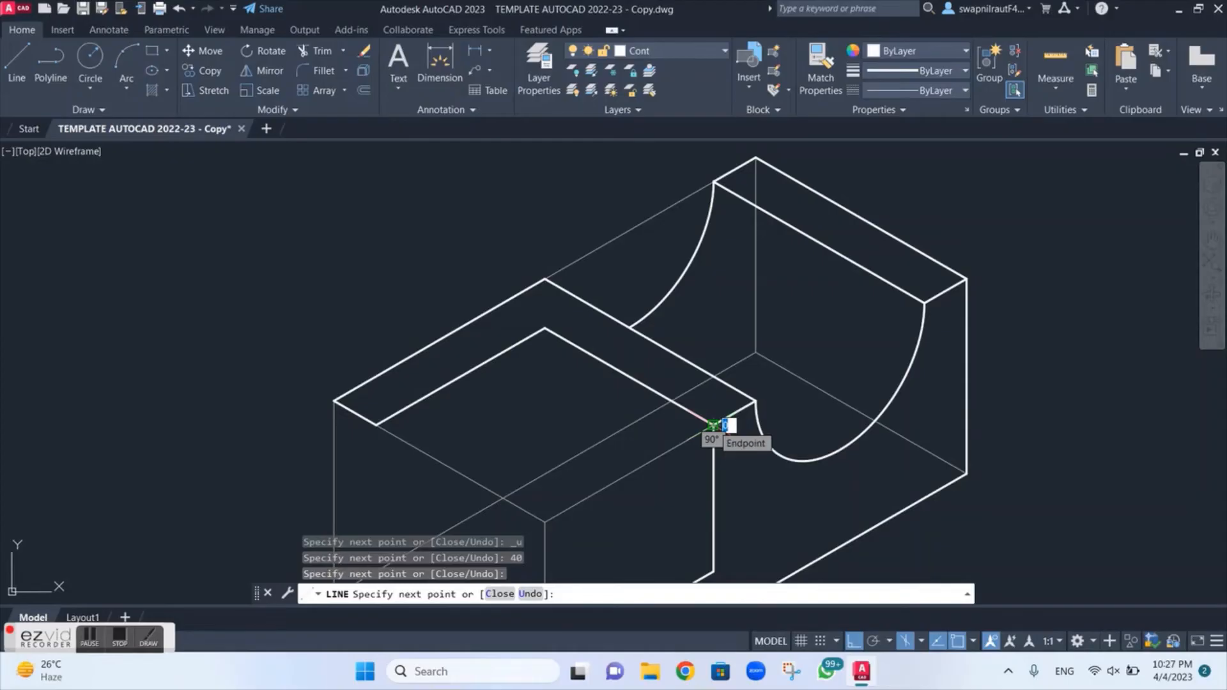
key("Escape")
Draw the end face's rear vertical edge from the top corner down, and its bottom edge forward to the lowest front corner
scroll(594, 458, "down", 5)
middle_click_drag(595, 458, 625, 325)
scroll(567, 342, "up", 5)
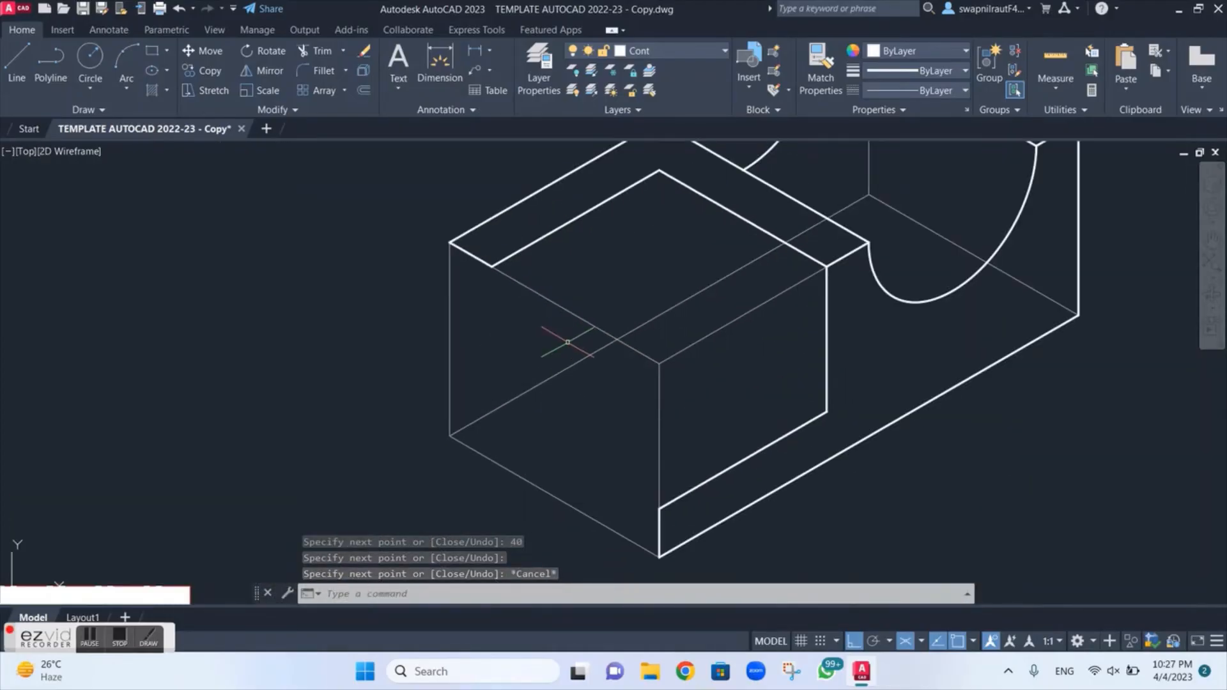
type("l")
key("Return")
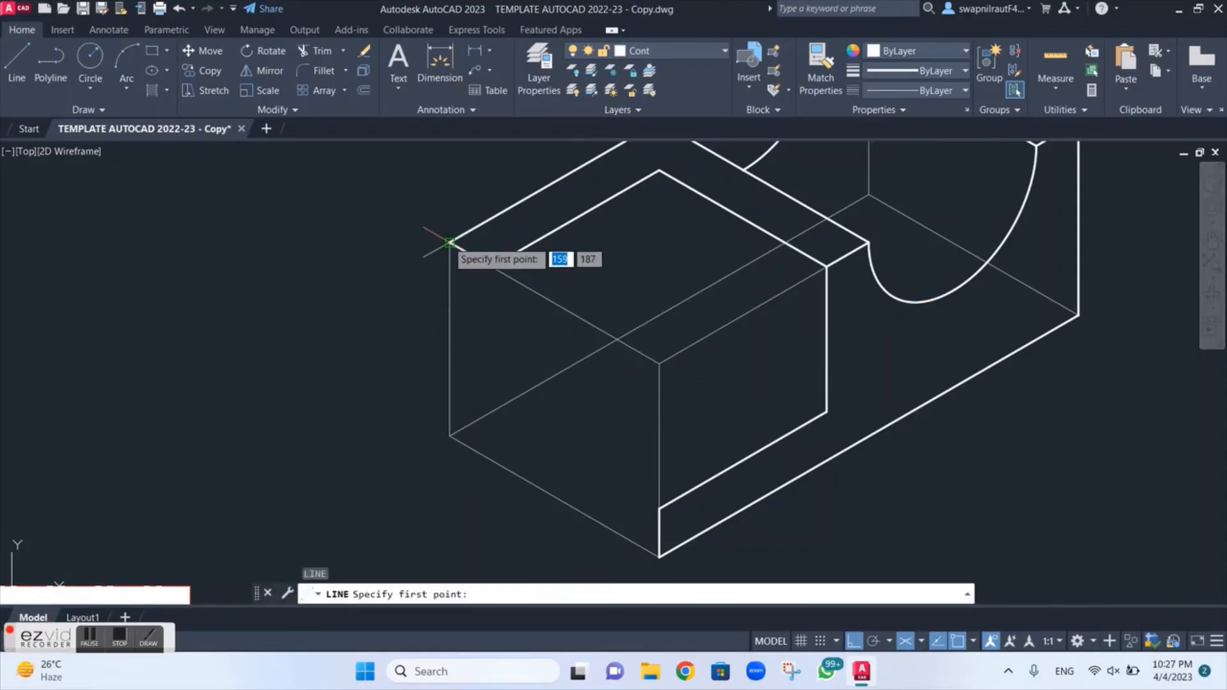
left_click(450, 243)
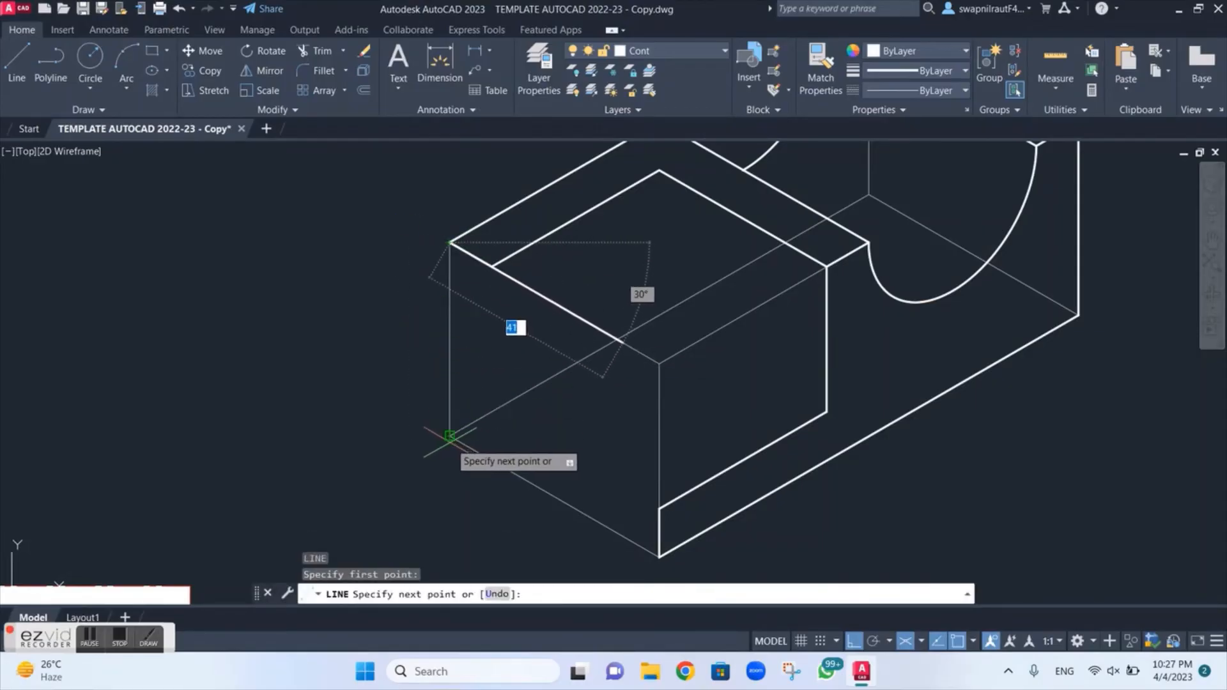
left_click(449, 435)
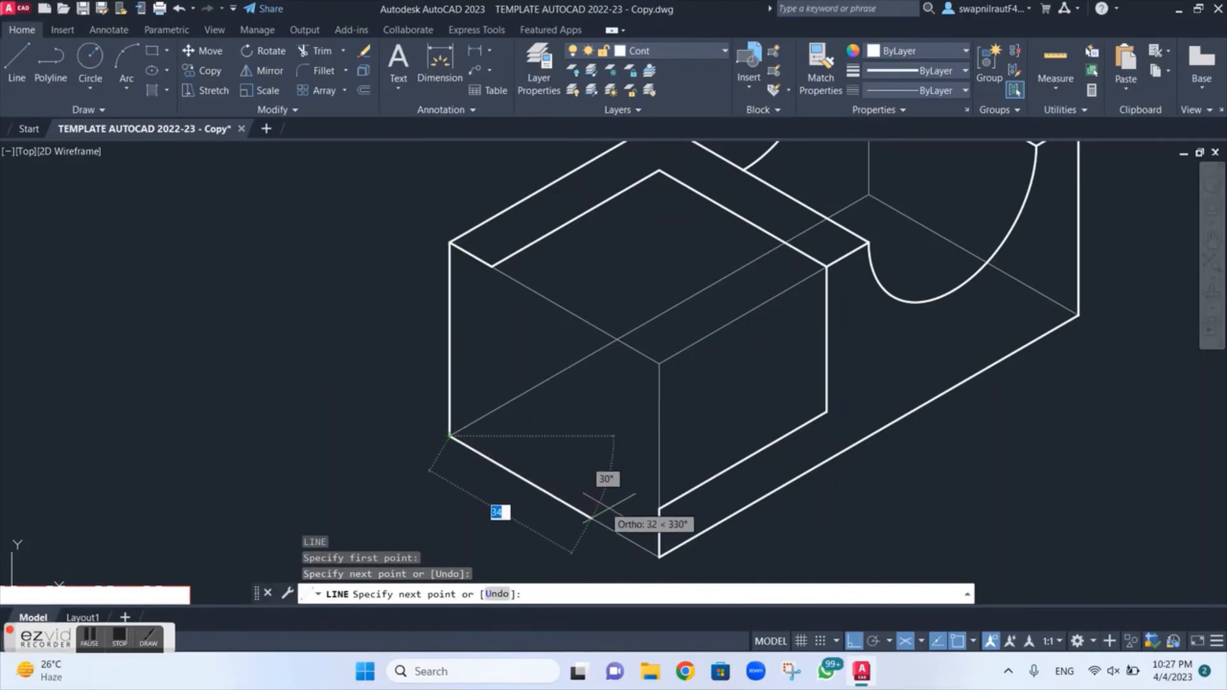
left_click(659, 556)
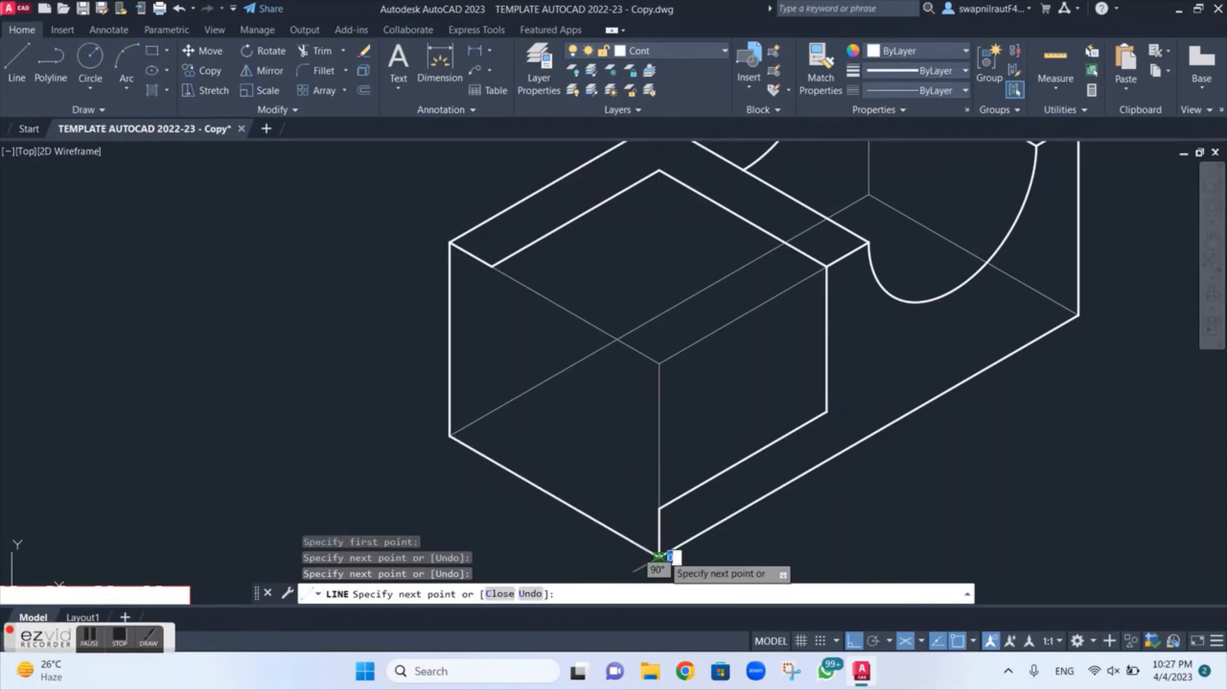
key("Escape")
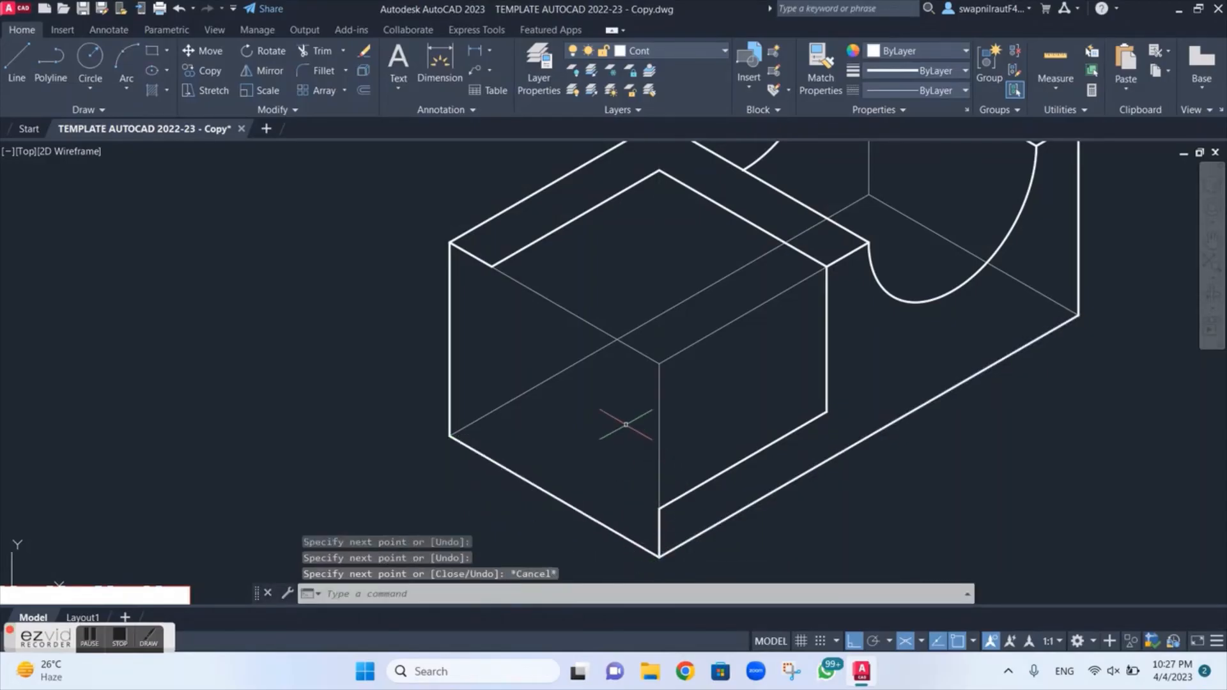
Draw the back wall's 30 mm vertical edge down from its inner top corner and join it to the top of the base's front corner edge
key("space")
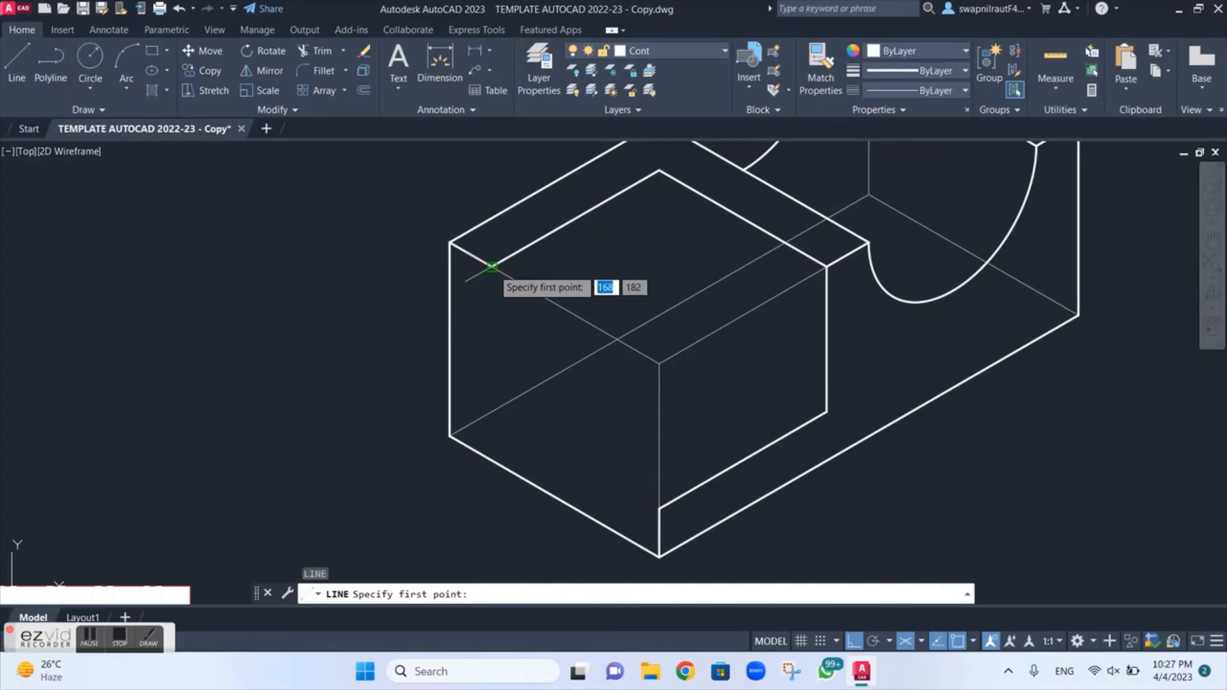
left_click(450, 243)
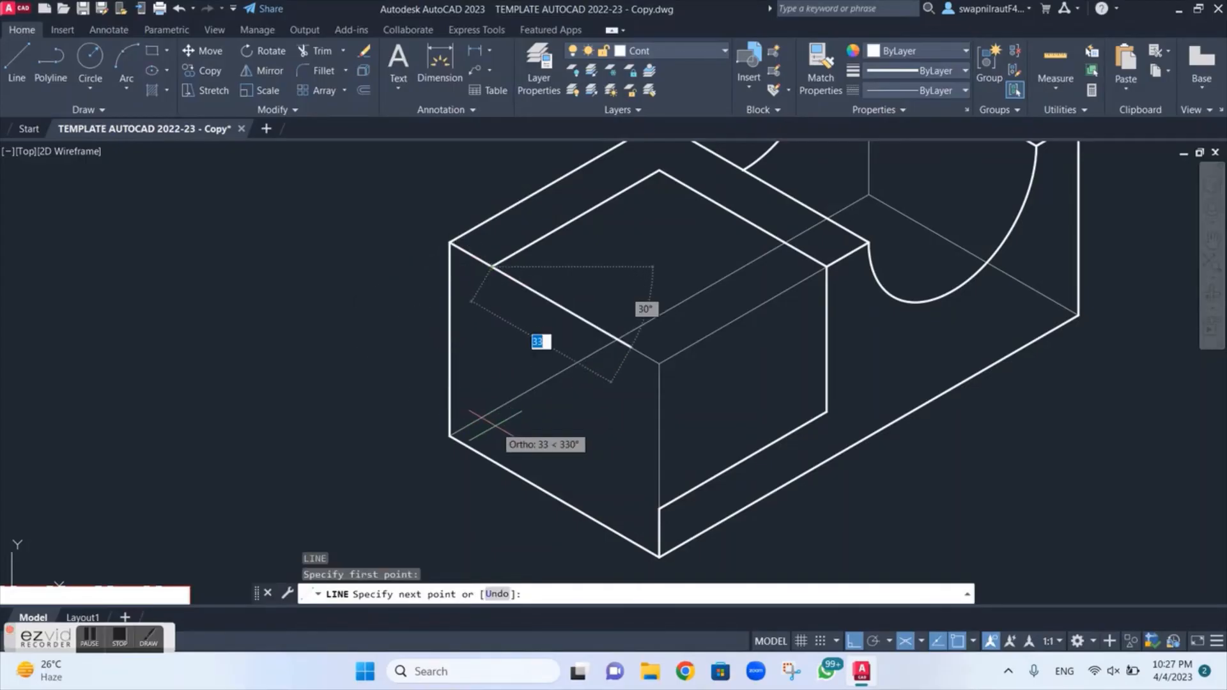
key("F5")
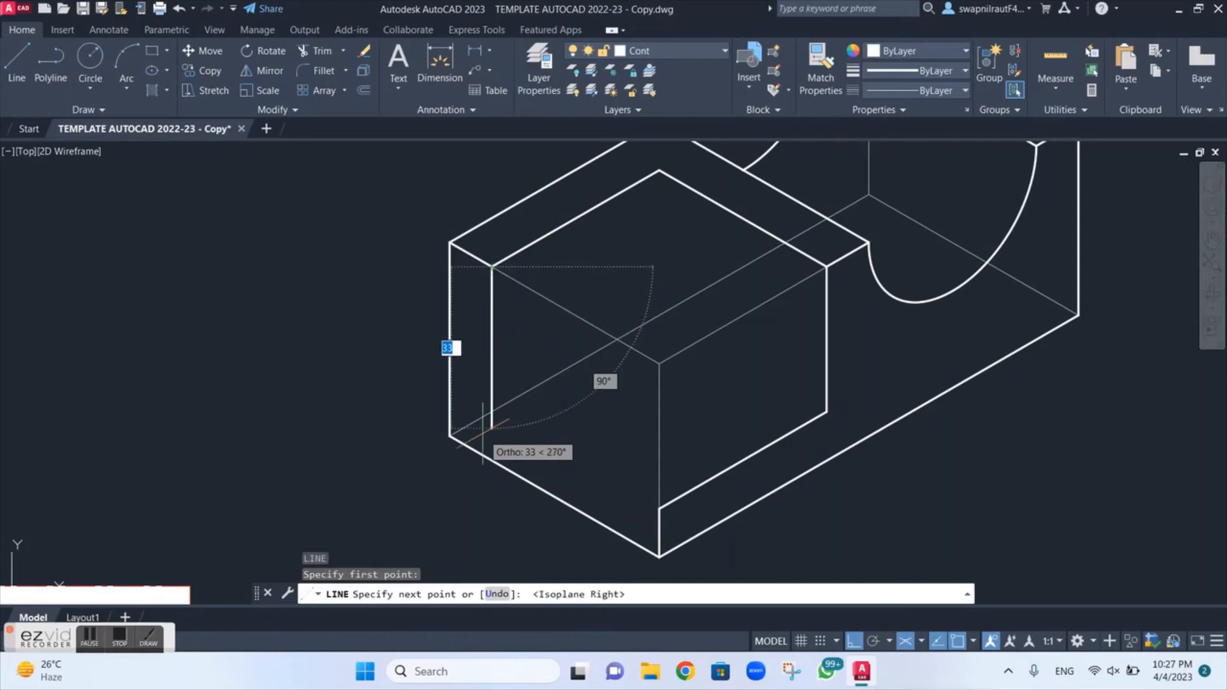
type("3")
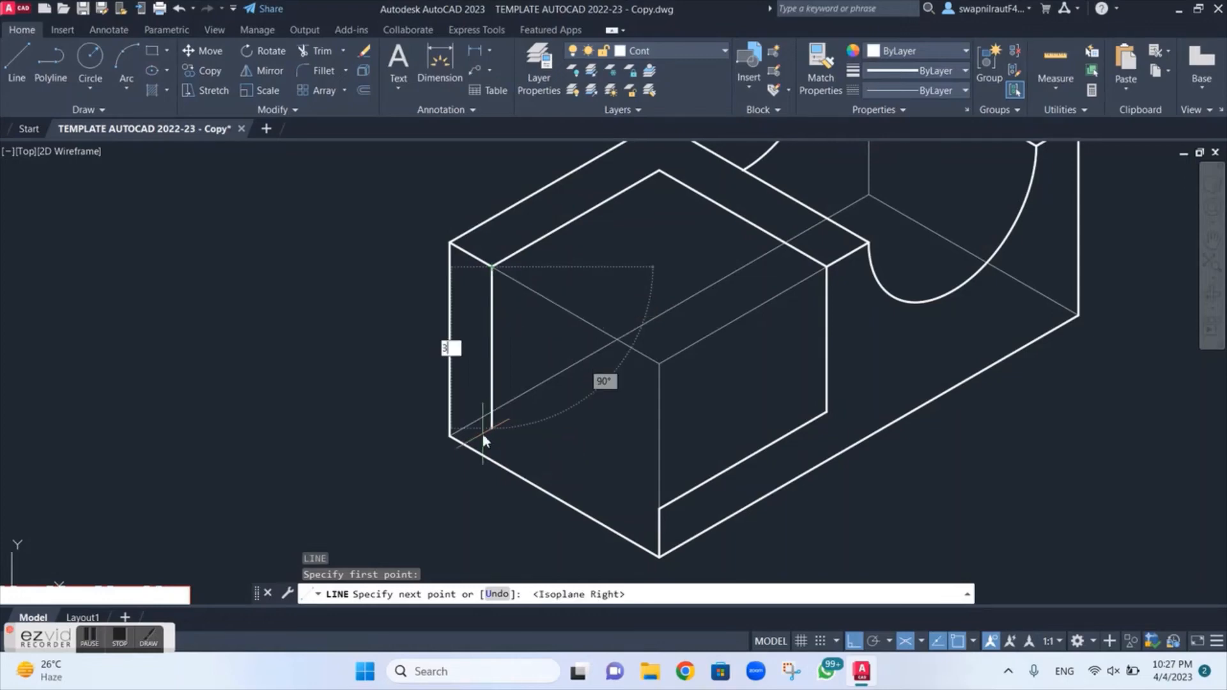
type("0")
key("Return")
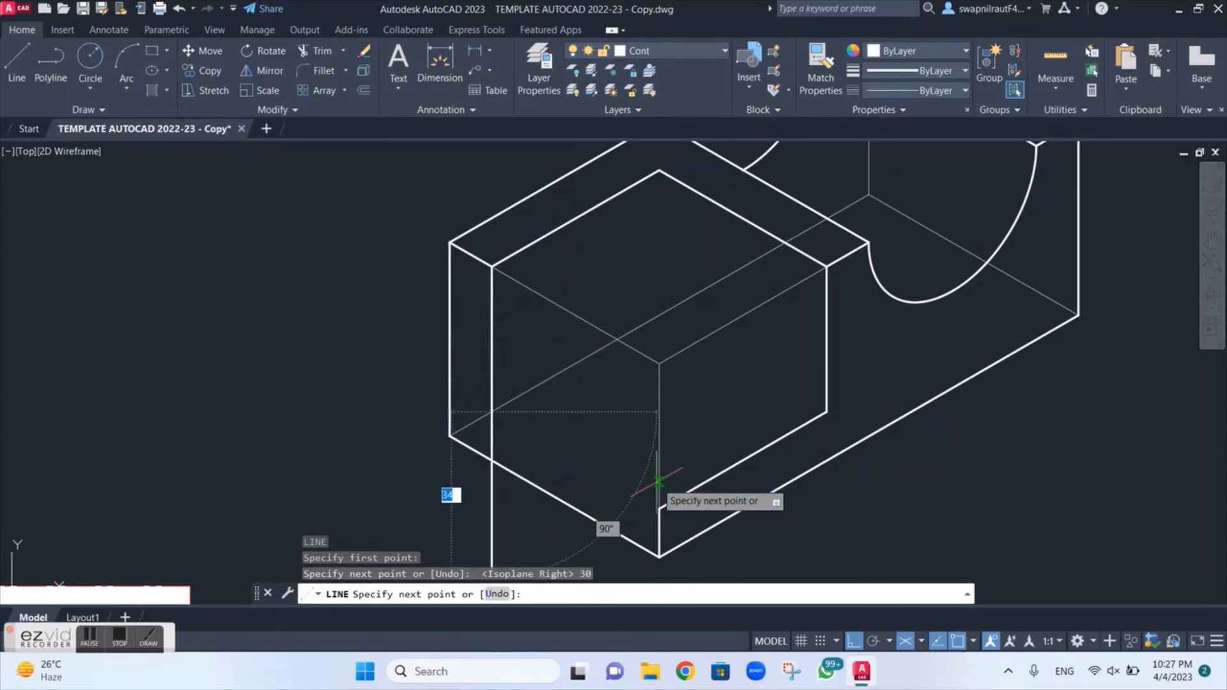
left_click(659, 508)
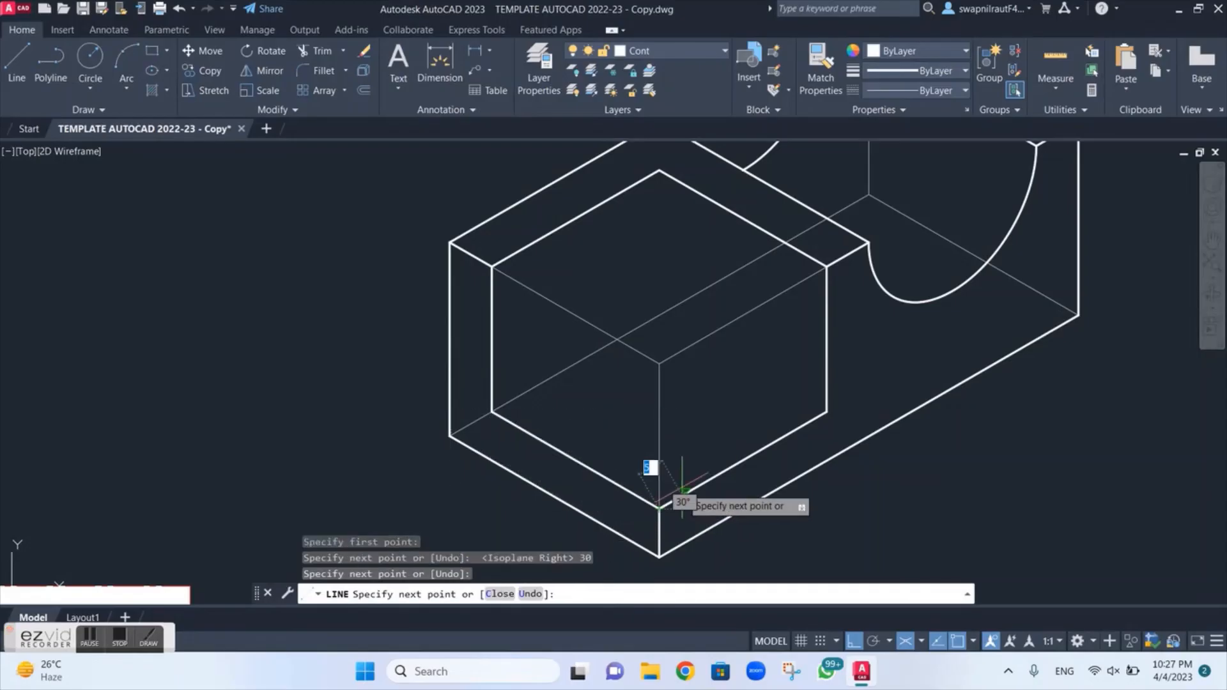
key("Escape")
Examine the orthographic views for the dimensions of the base's hole and rounded corner, and compare them with the isometric view
scroll(774, 441, "down", 2)
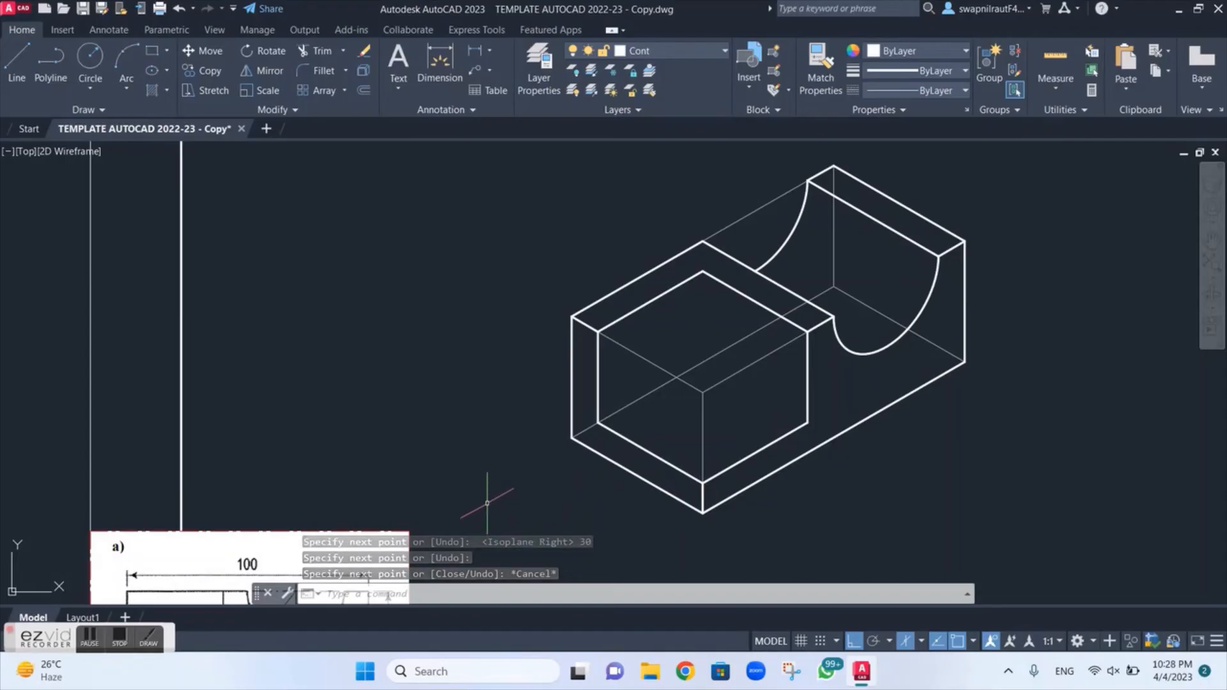
middle_click_drag(493, 493, 614, 280)
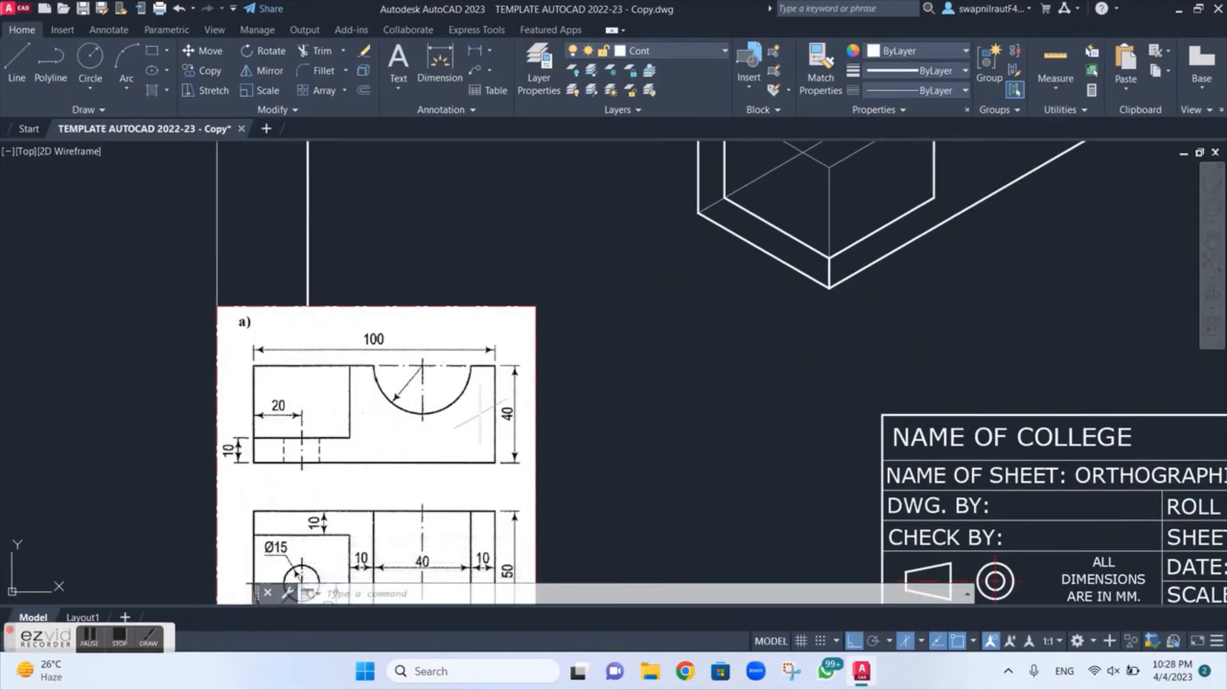
middle_click_drag(479, 402, 553, 279)
scroll(415, 319, "up", 2)
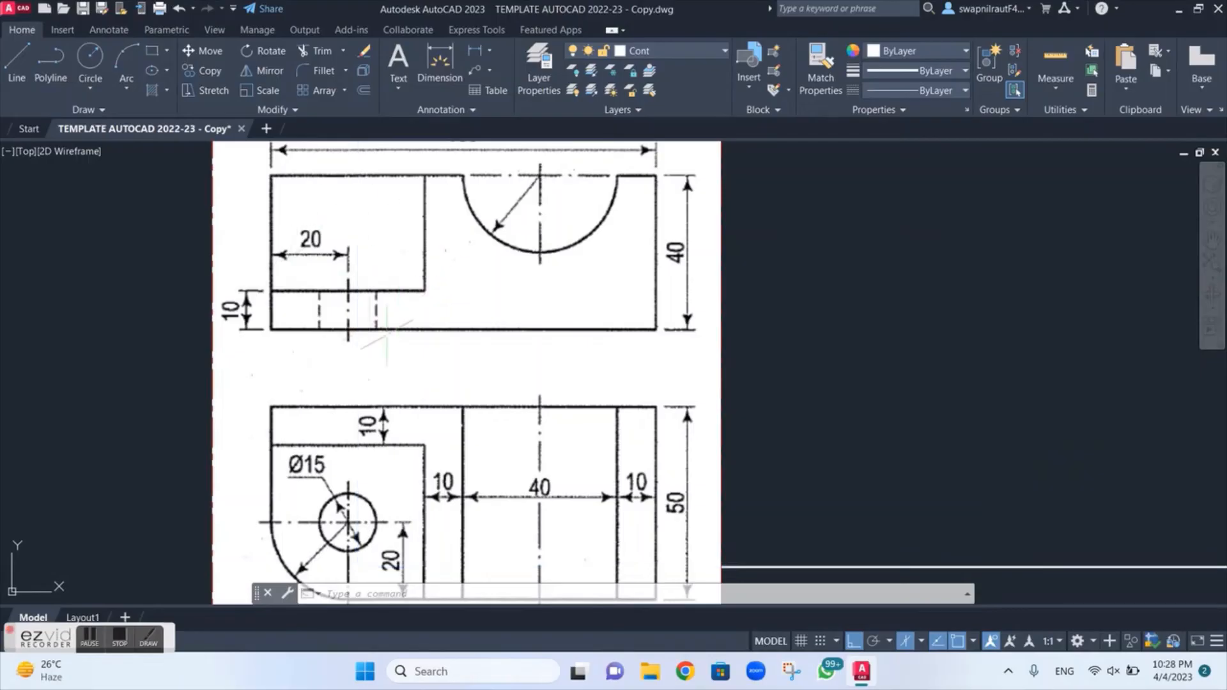
middle_click_drag(386, 339, 403, 282)
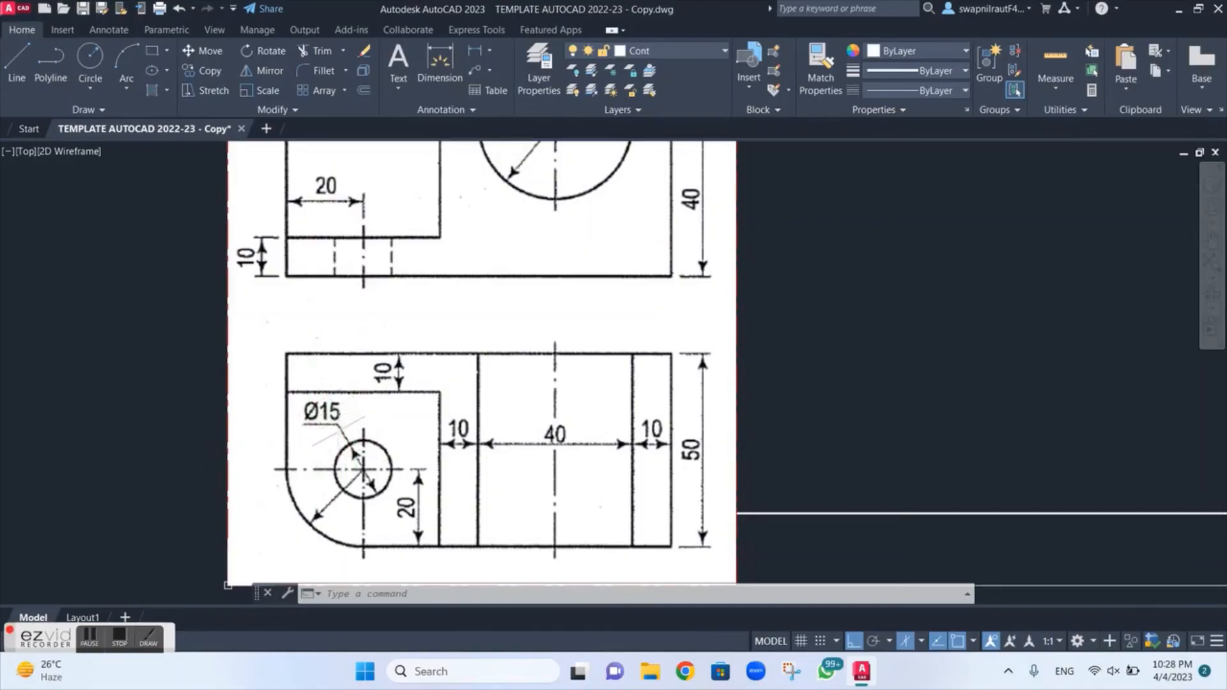
scroll(748, 350, "down", 2)
middle_click_drag(800, 331, 556, 520)
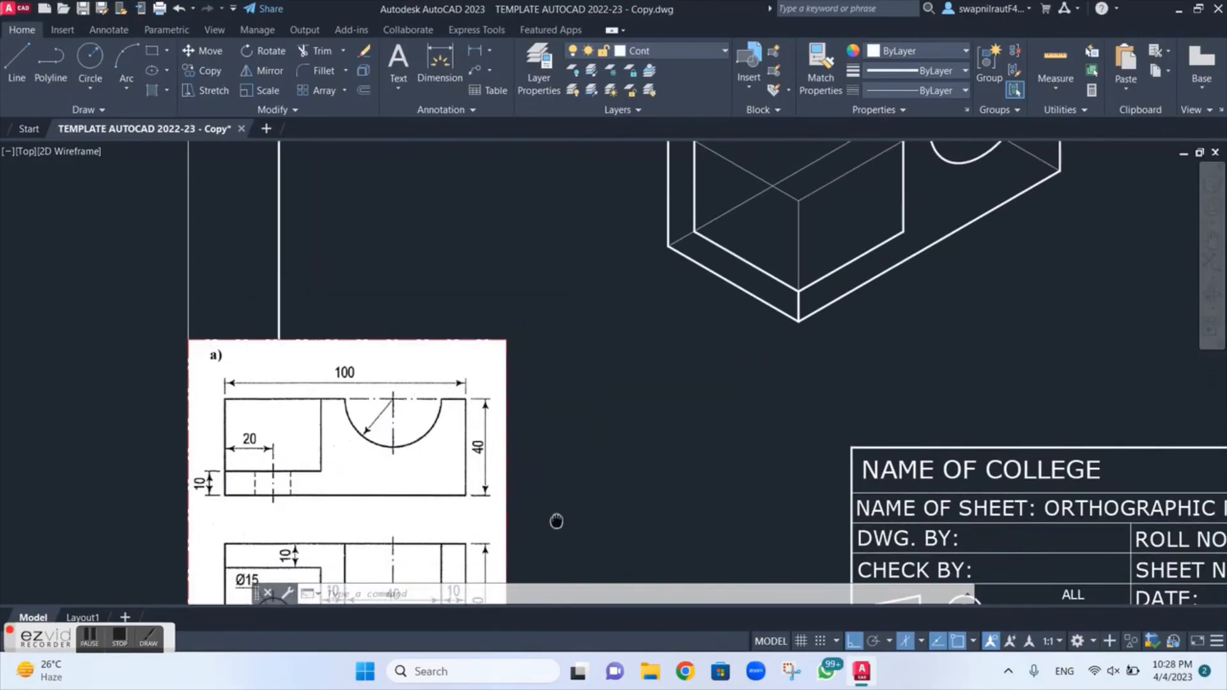
scroll(755, 337, "up", 2)
middle_click_drag(753, 335, 578, 535)
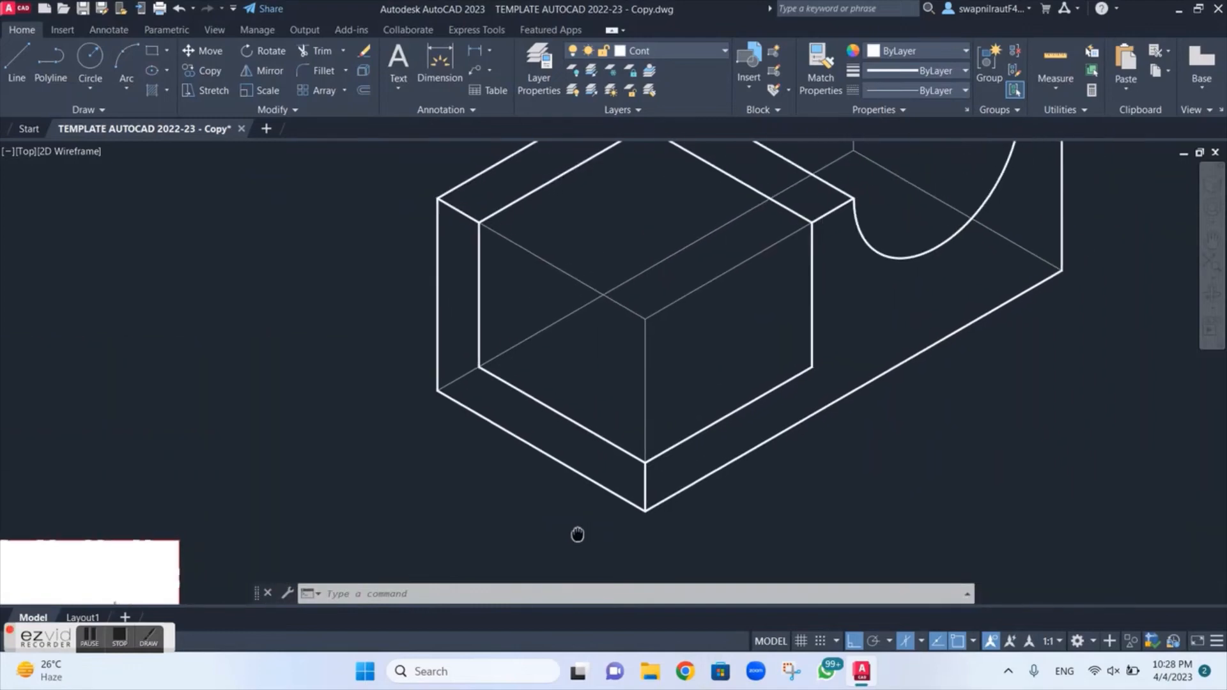
scroll(664, 341, "down", 2)
scroll(664, 340, "up", 2)
middle_click_drag(658, 346, 597, 392)
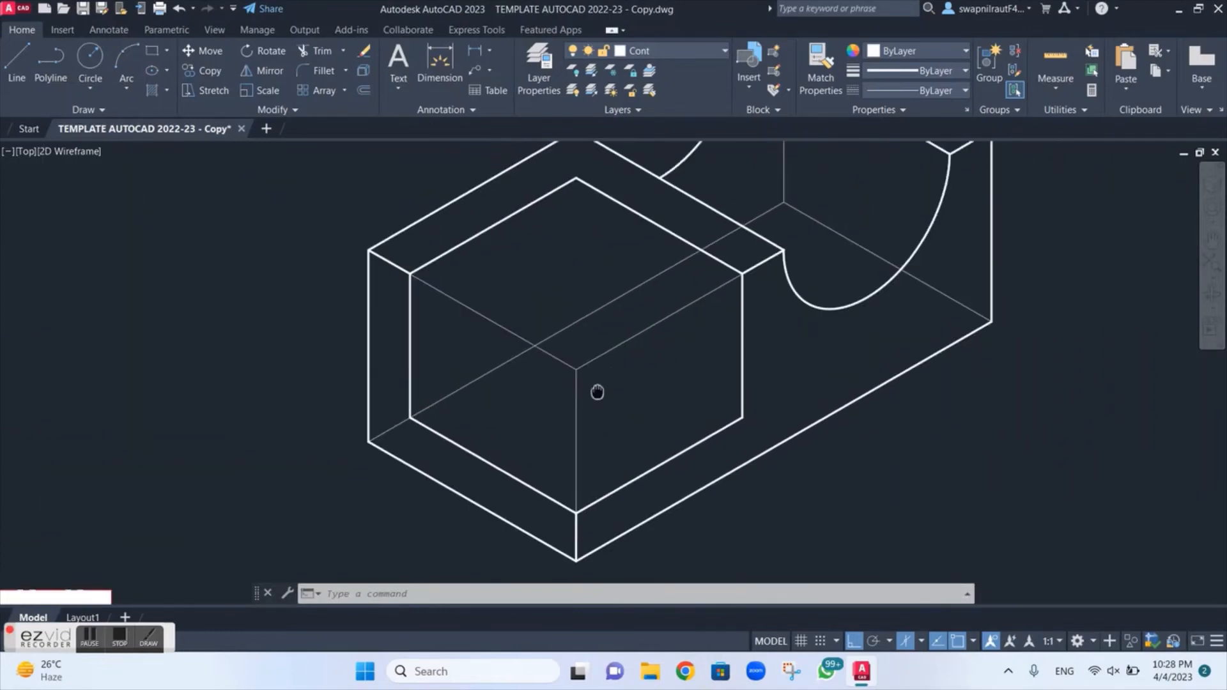
scroll(597, 392, "down", 2)
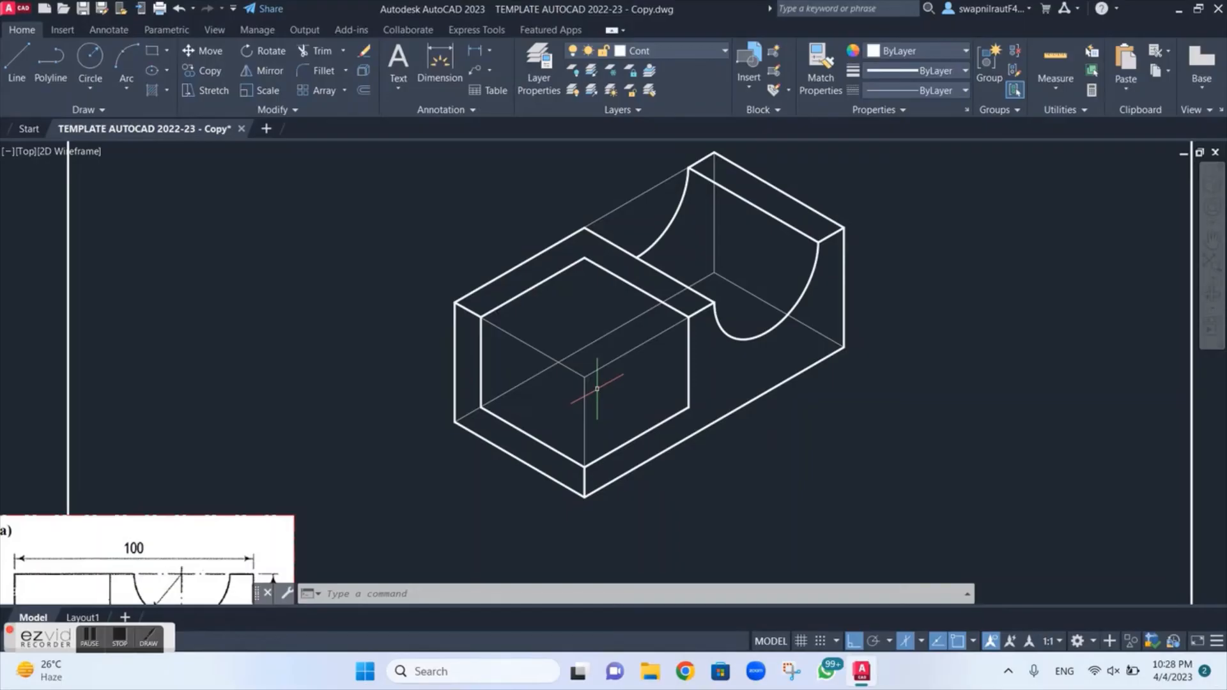
scroll(596, 389, "up", 2)
scroll(597, 389, "down", 2)
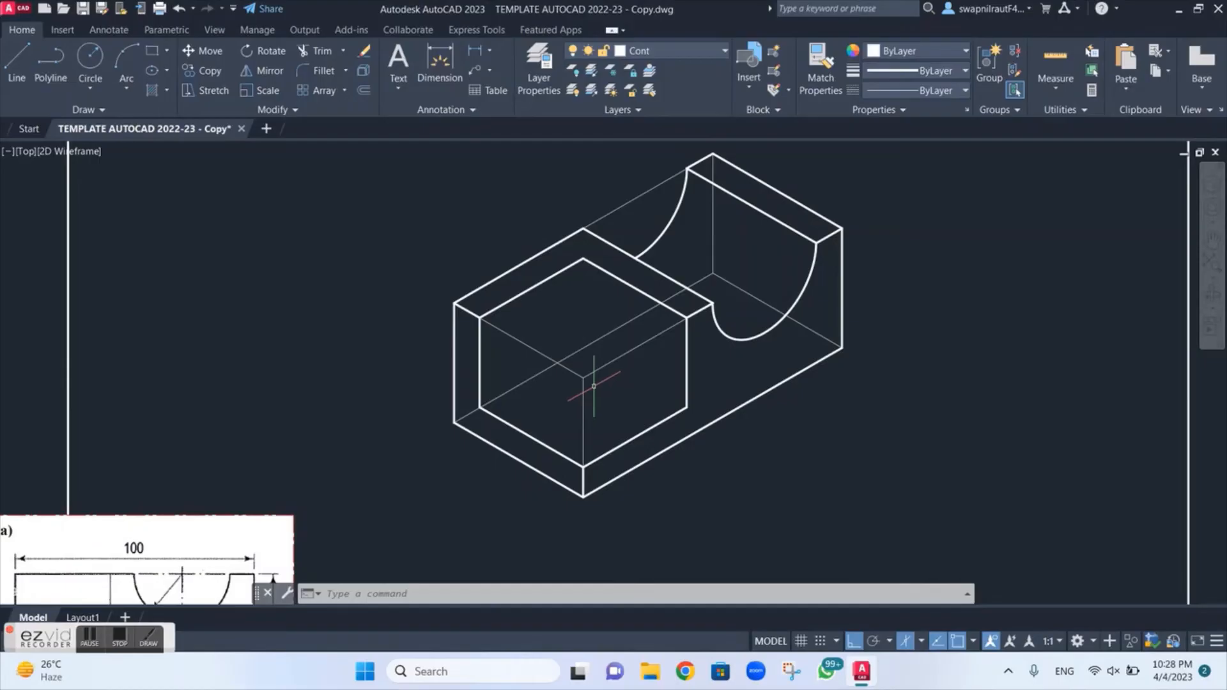
Copy the cut-out's two inner top edges 30 mm straight down to form the back edges of the base's top face
type("co")
key("Return")
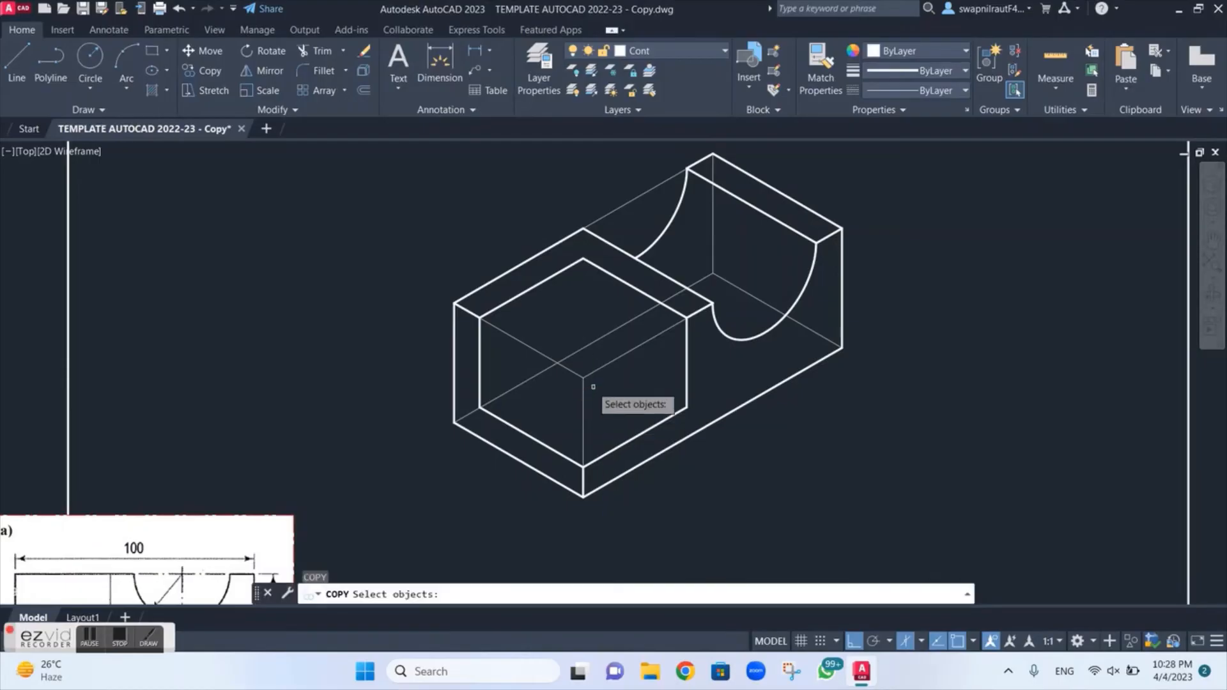
left_click(542, 277)
left_click(621, 281)
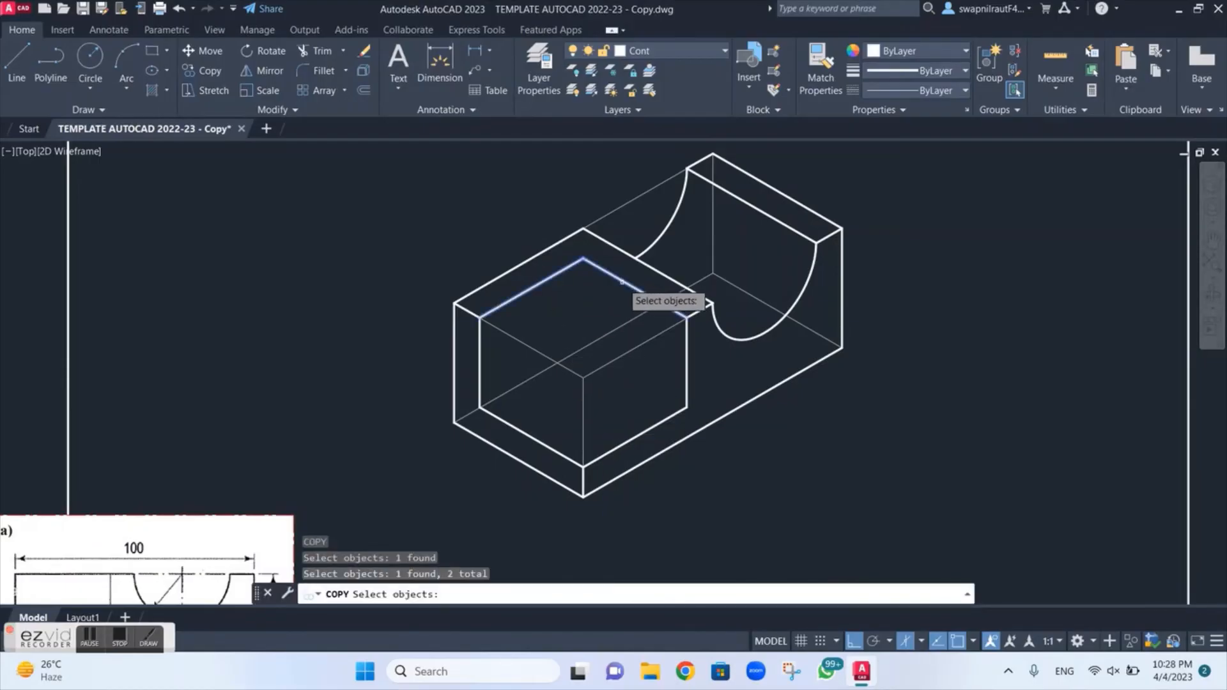
key("Return")
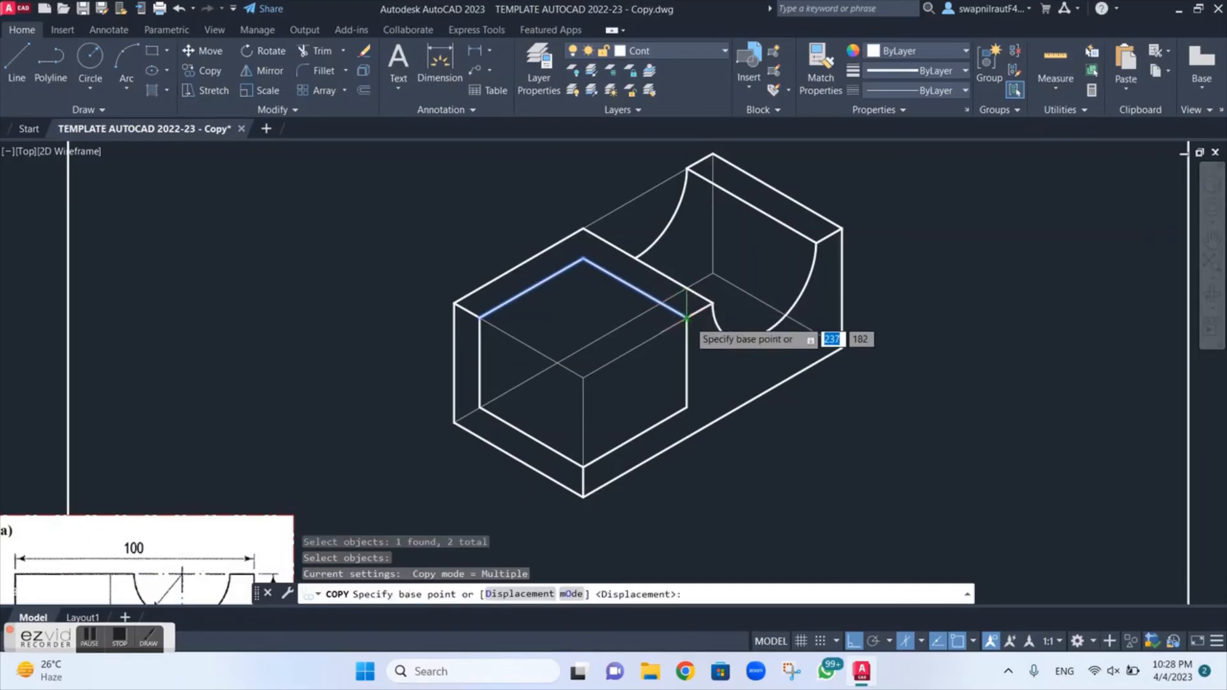
left_click(687, 317)
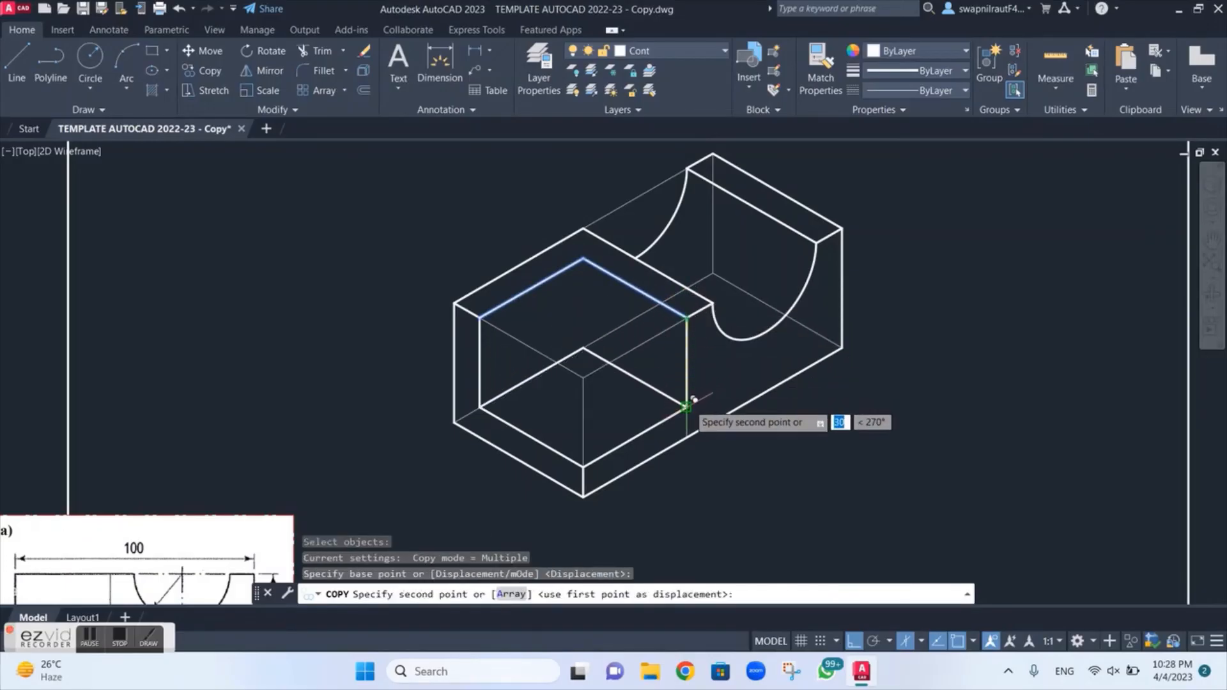
left_click(686, 407)
key("Escape")
Try a 50 mm line across the base's top face from the midpoint of its front long-side edge, in the left isoplane
scroll(639, 367, "up", 2)
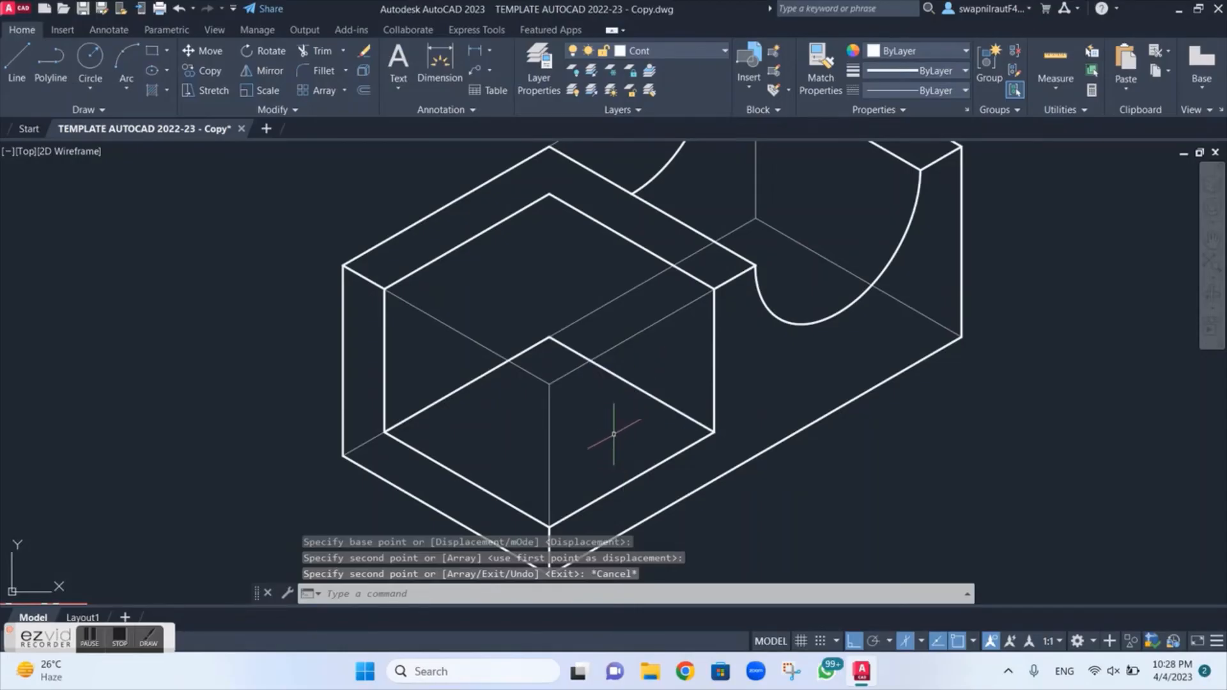
type("l")
key("Return")
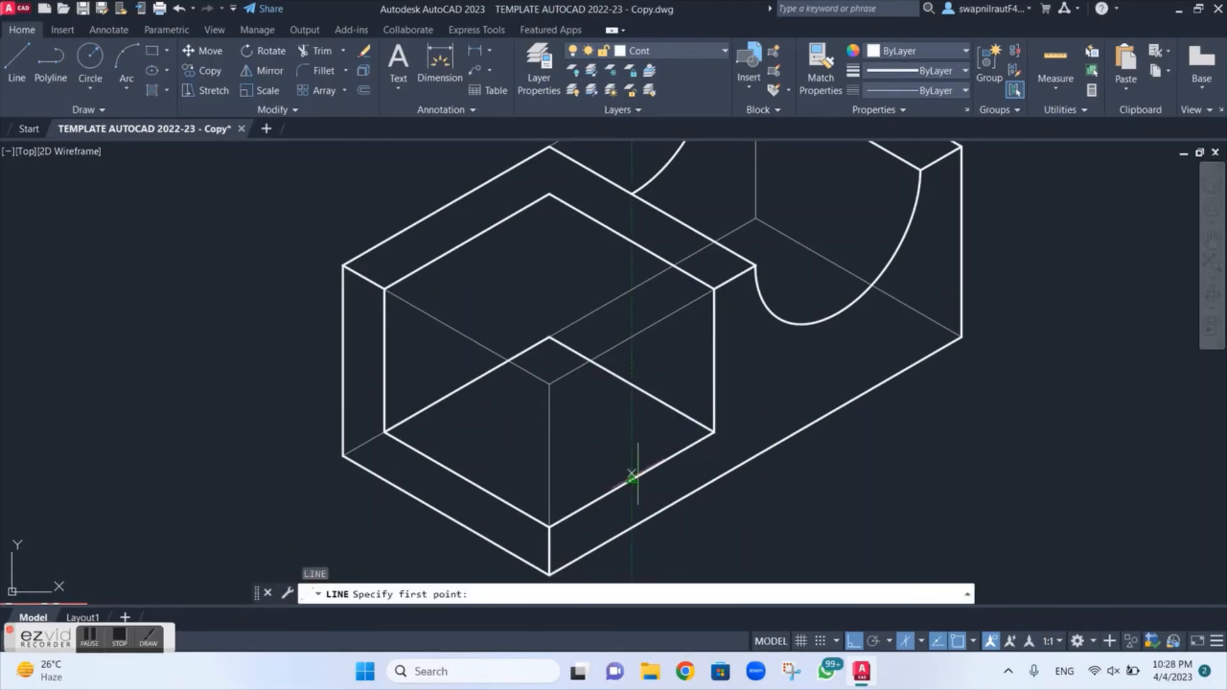
left_click(632, 479)
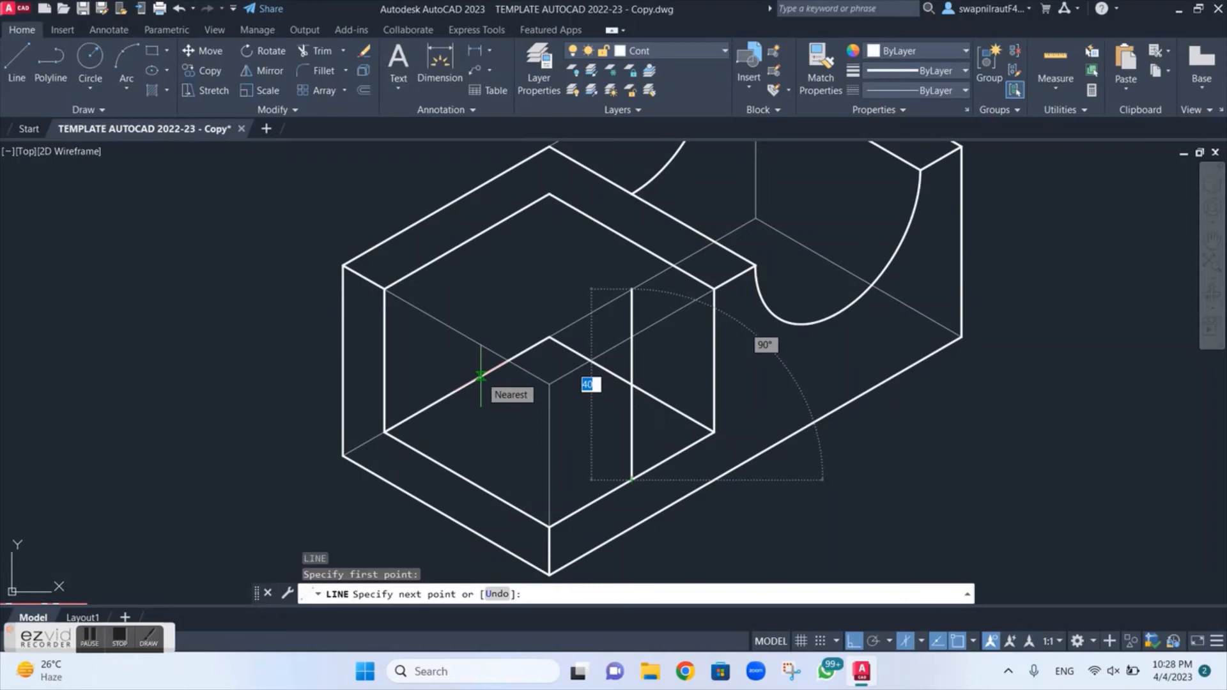
key("F5")
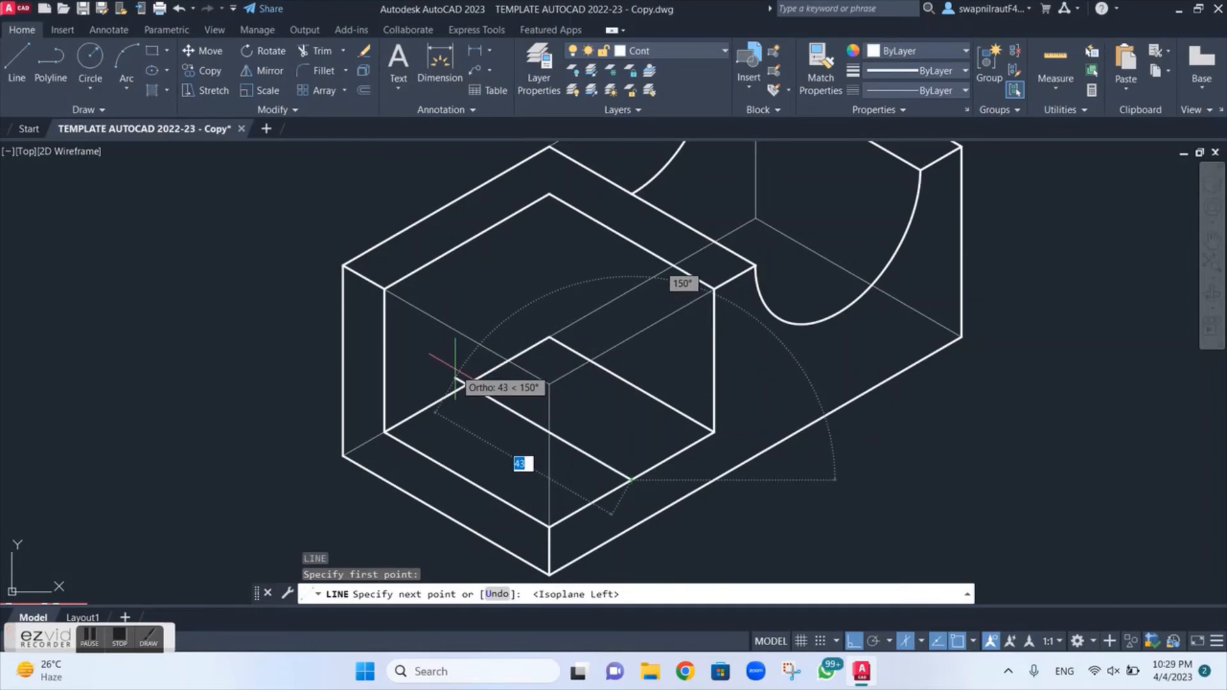
type("50")
key("Return")
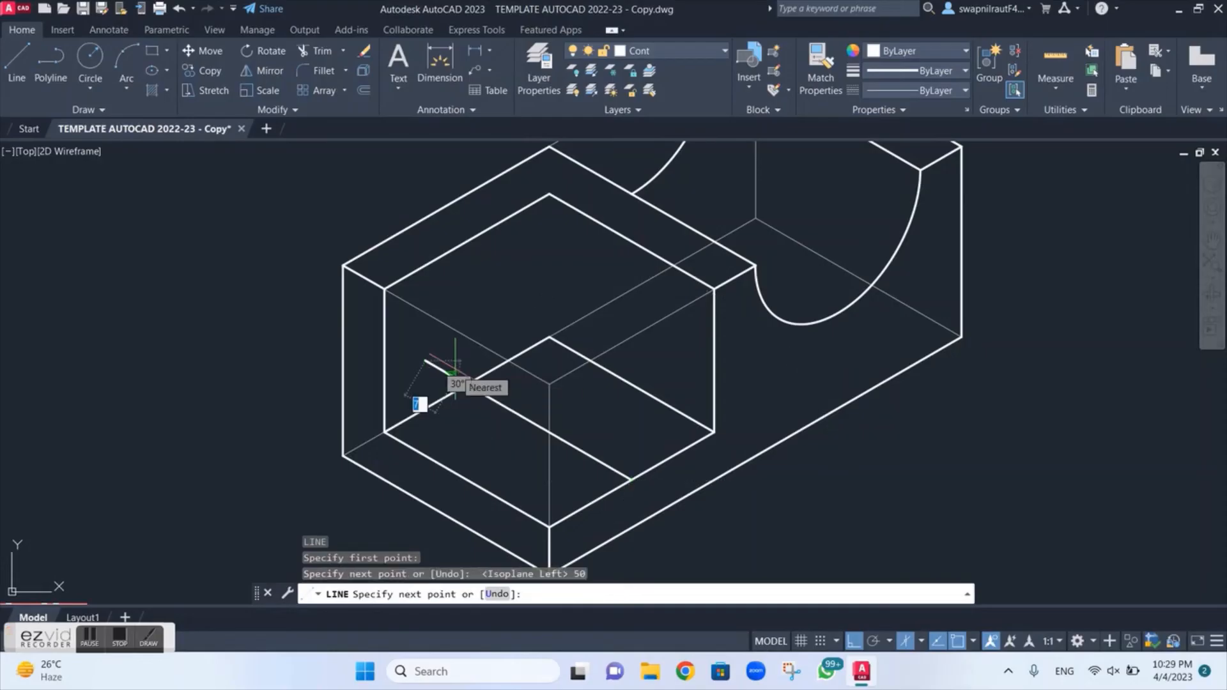
key("Escape")
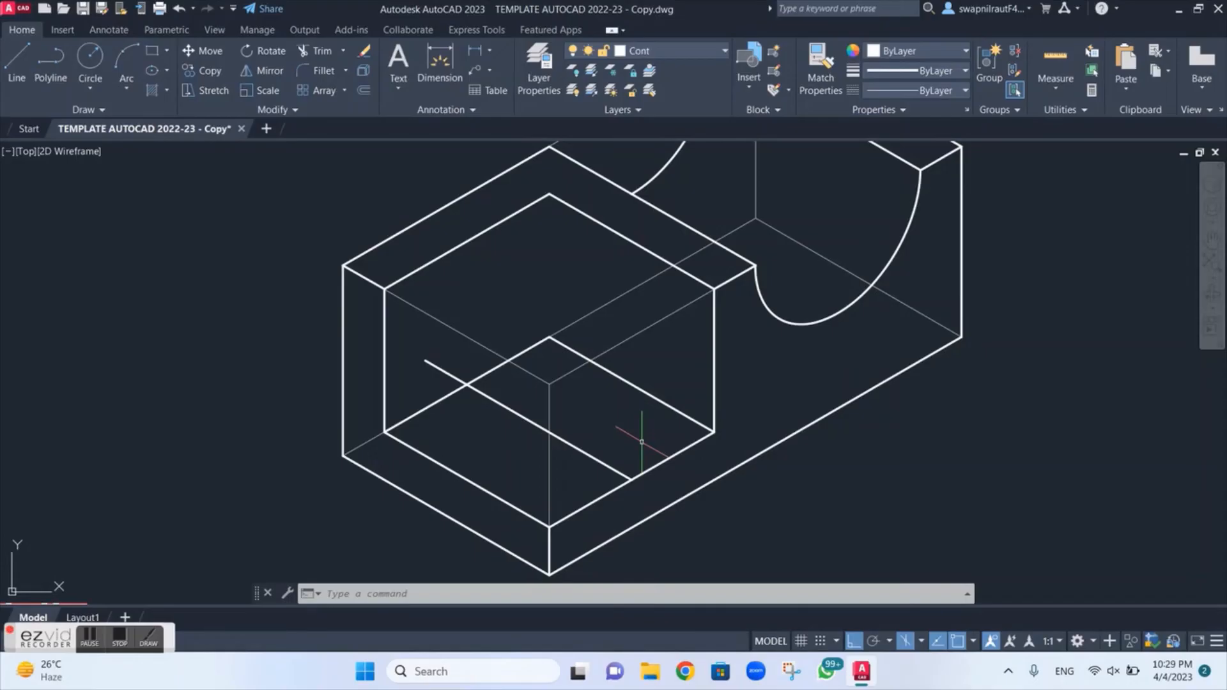
type("EL")
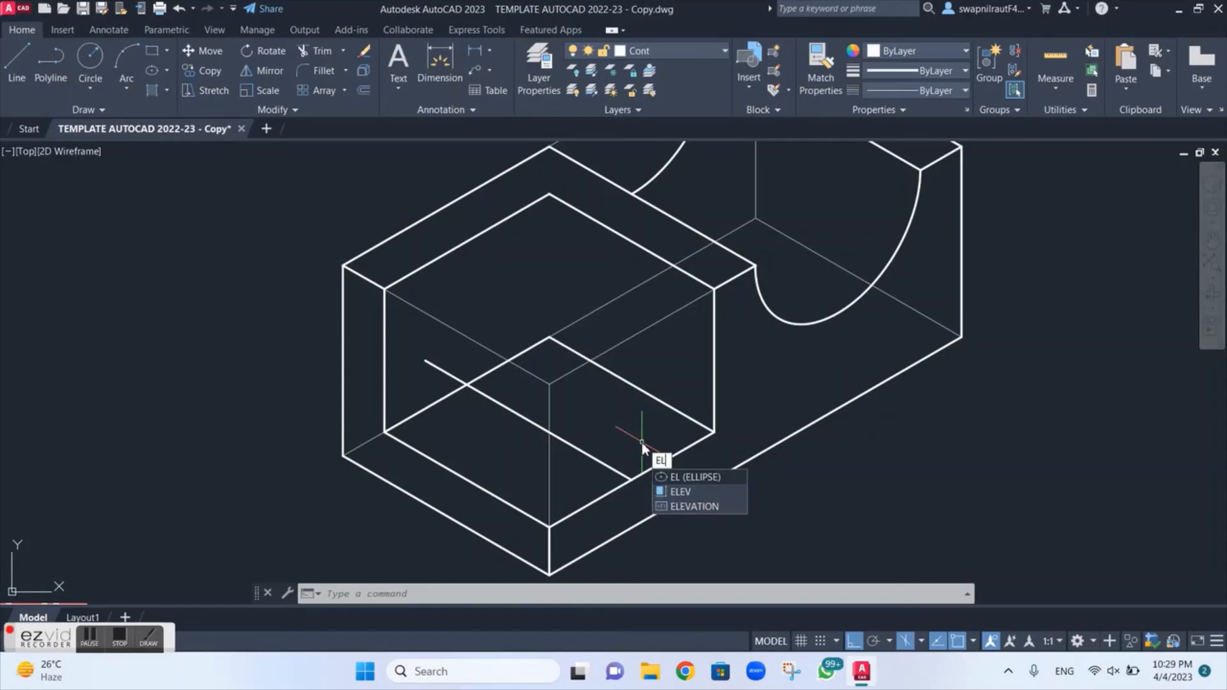
key("Return")
type("I")
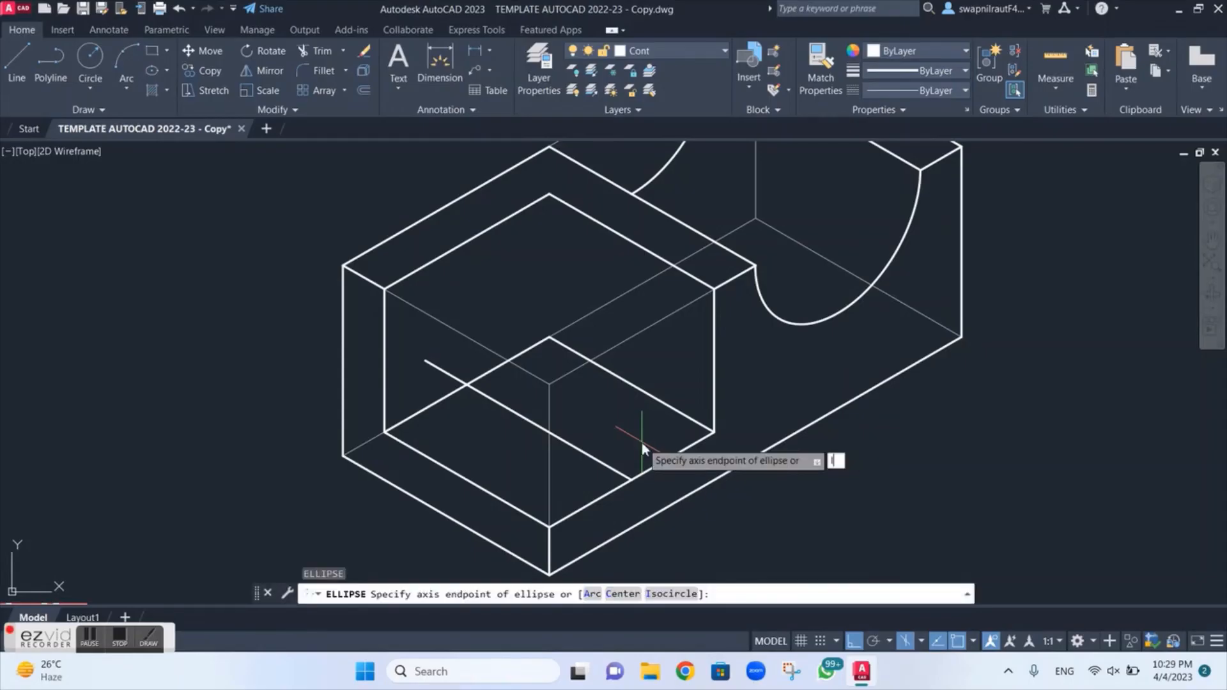
key("Return")
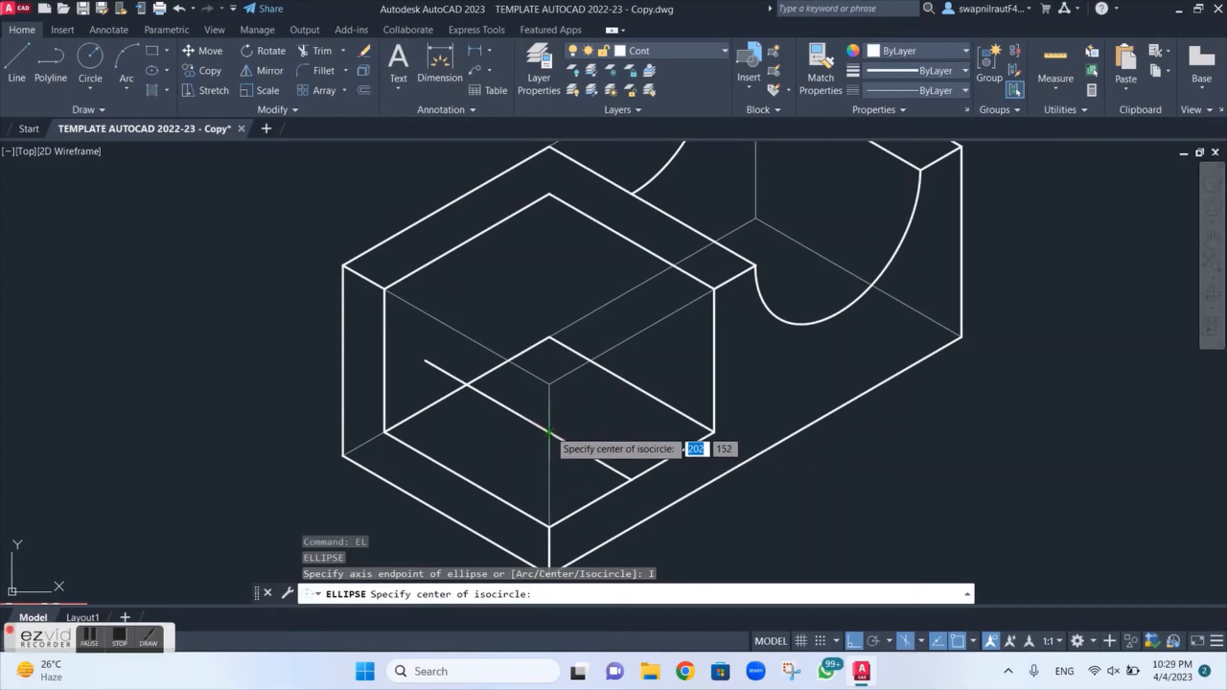
key("Escape")
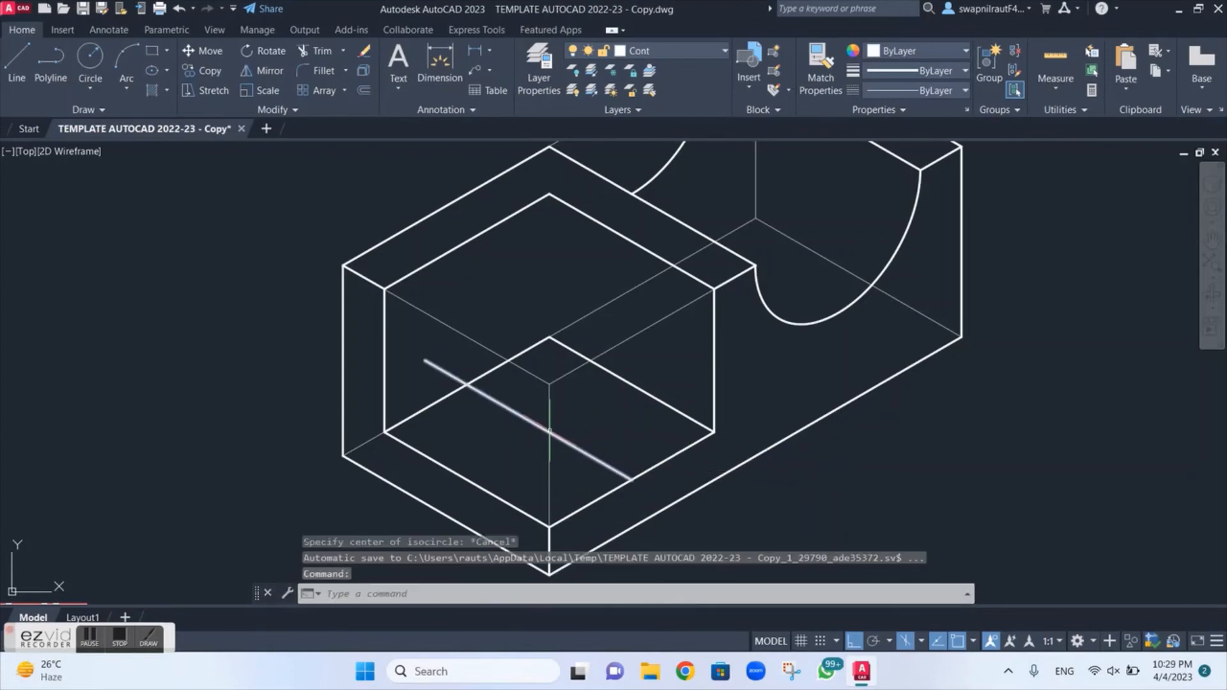
Erase the overlong line and redraw it across the base's top face between the midpoints of its front and back long-side edges
left_click(604, 463)
key("Delete")
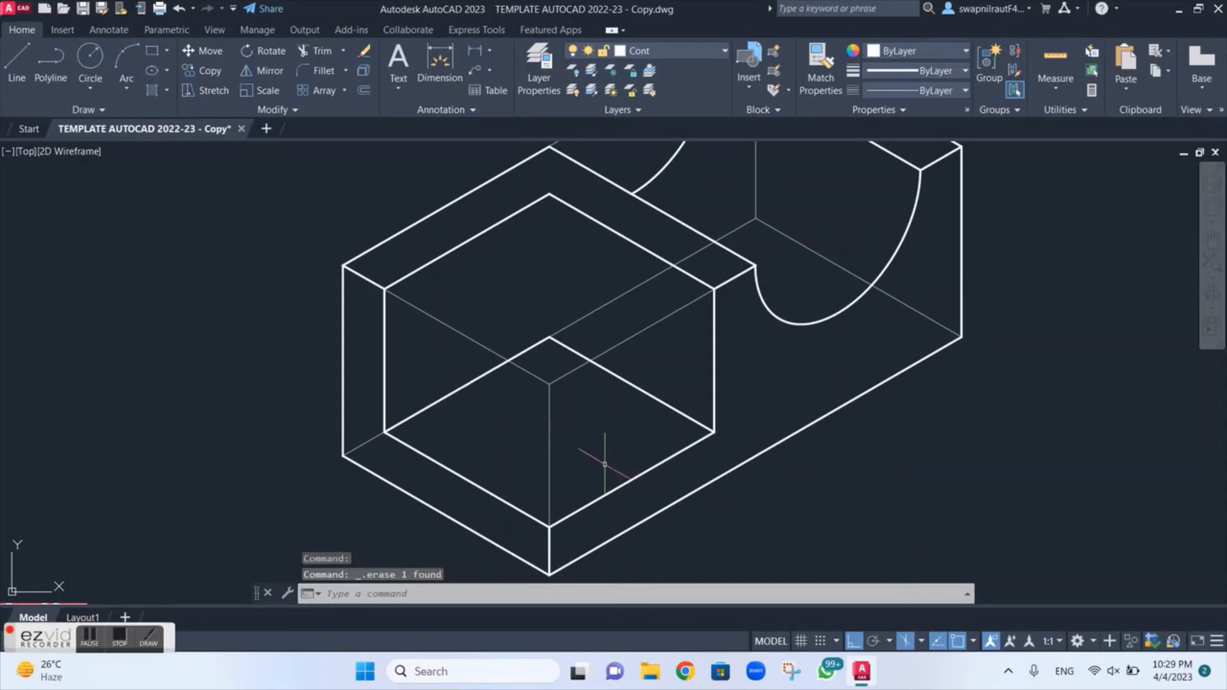
type("l")
key("Return")
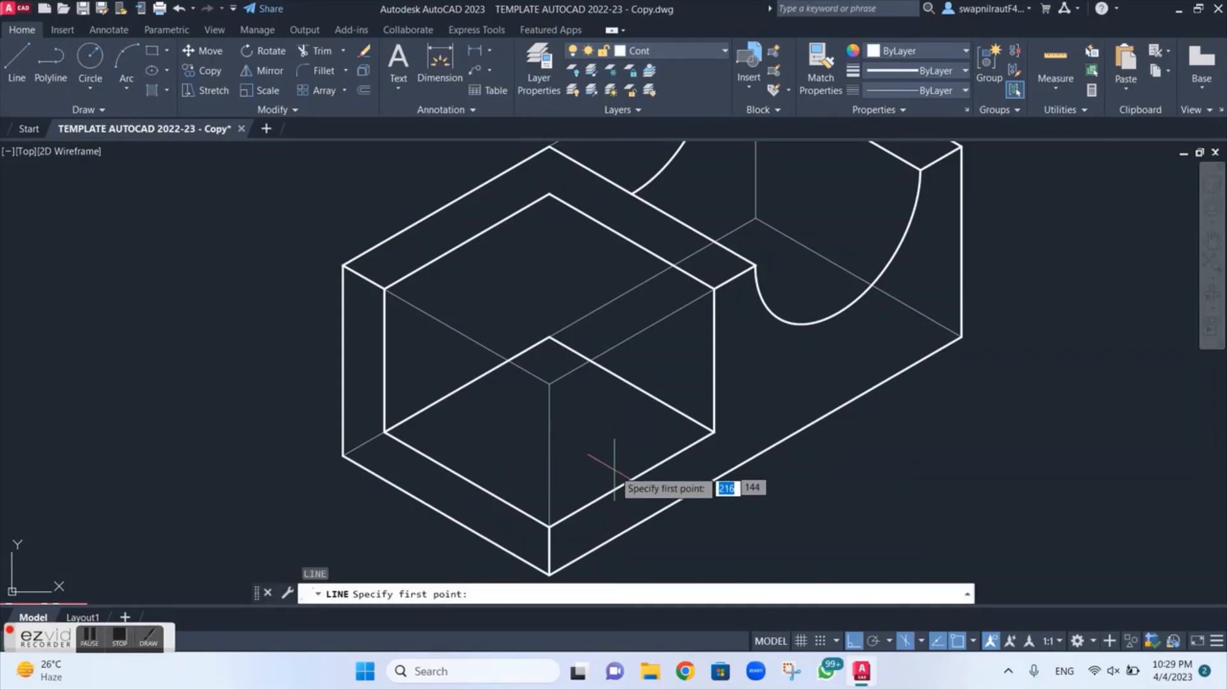
left_click(631, 479)
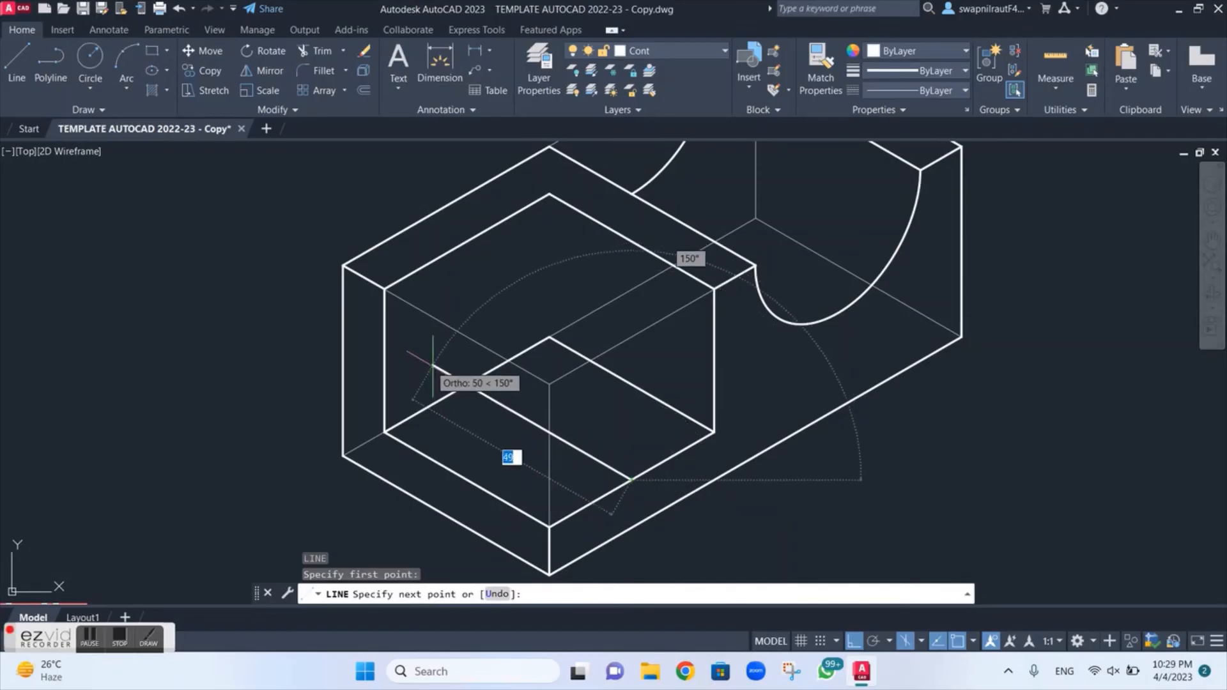
left_click(467, 383)
key("Escape")
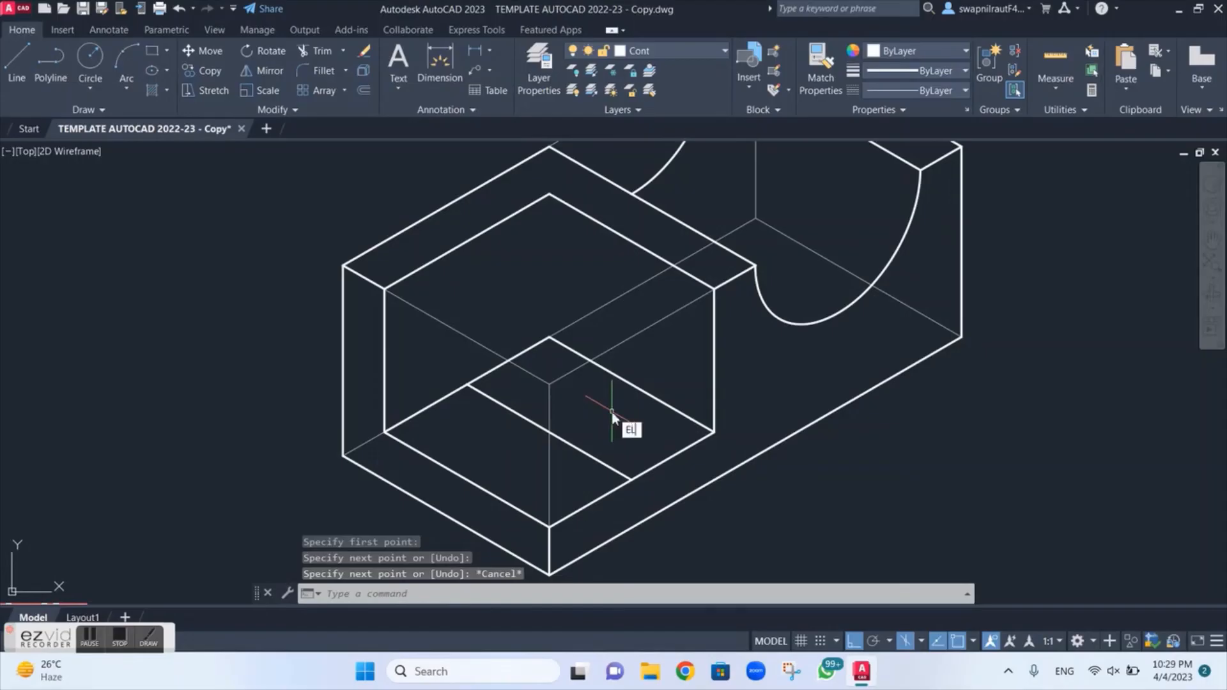
Draw a 20 mm radius isocircle in the top isoplane, centred on the midpoint of the line across the base's top face
type("el")
key("Return")
type("i")
key("Return")
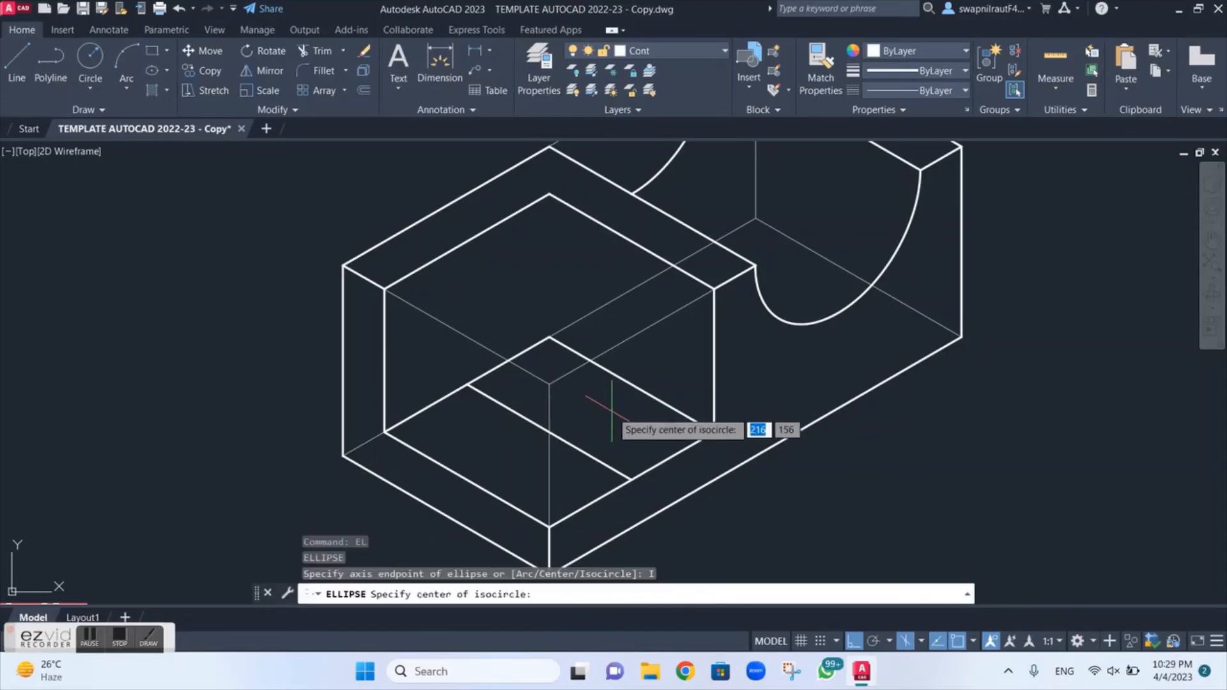
left_click(548, 433)
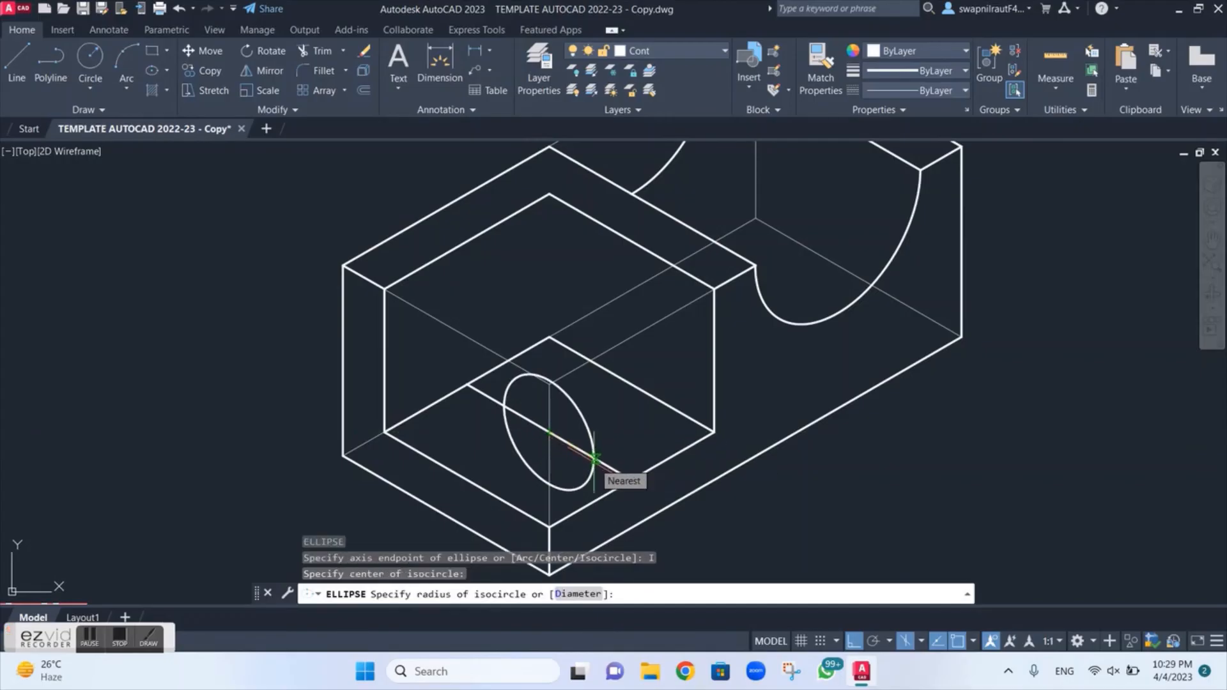
key("F5")
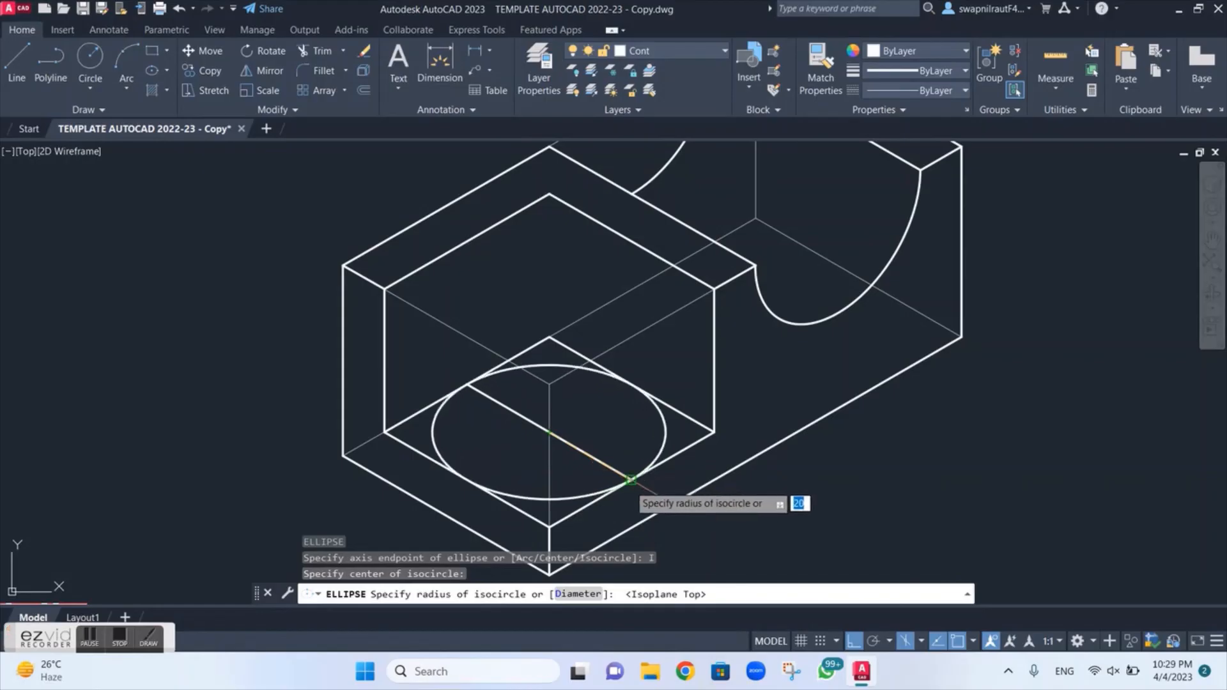
key("Escape")
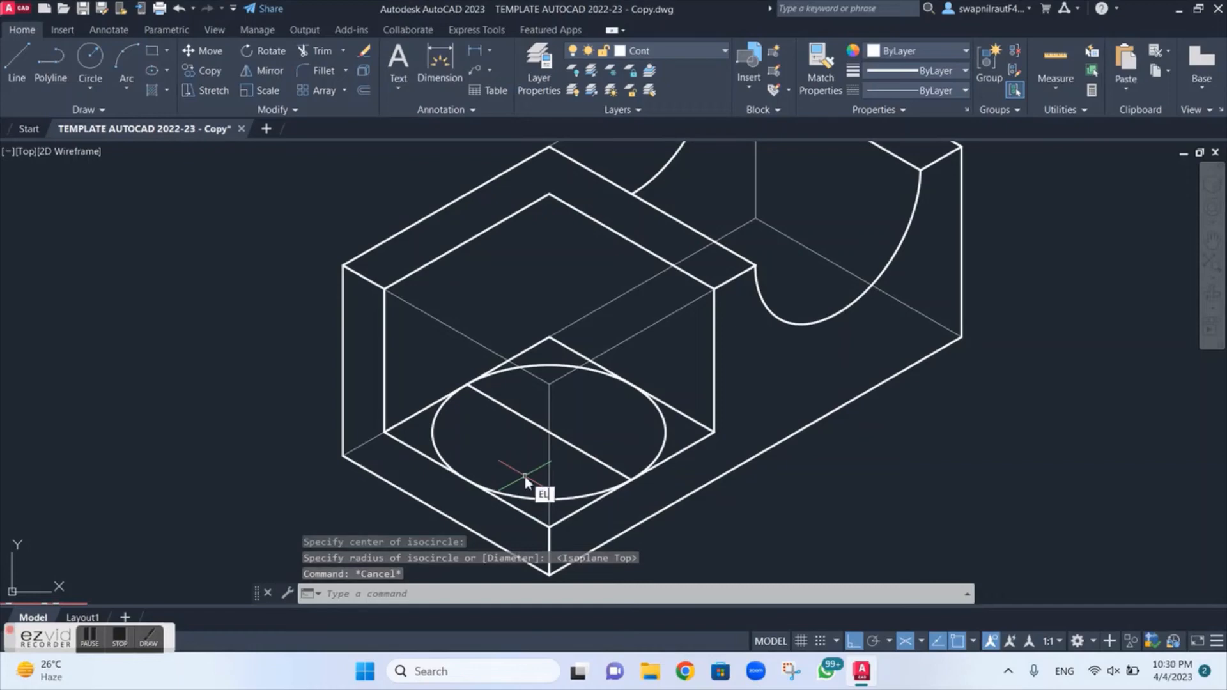
Draw a 15 mm diameter isocircle for the hole, concentric with the 20 mm radius isocircle on the base's top face
key("Return")
type("I")
key("Return")
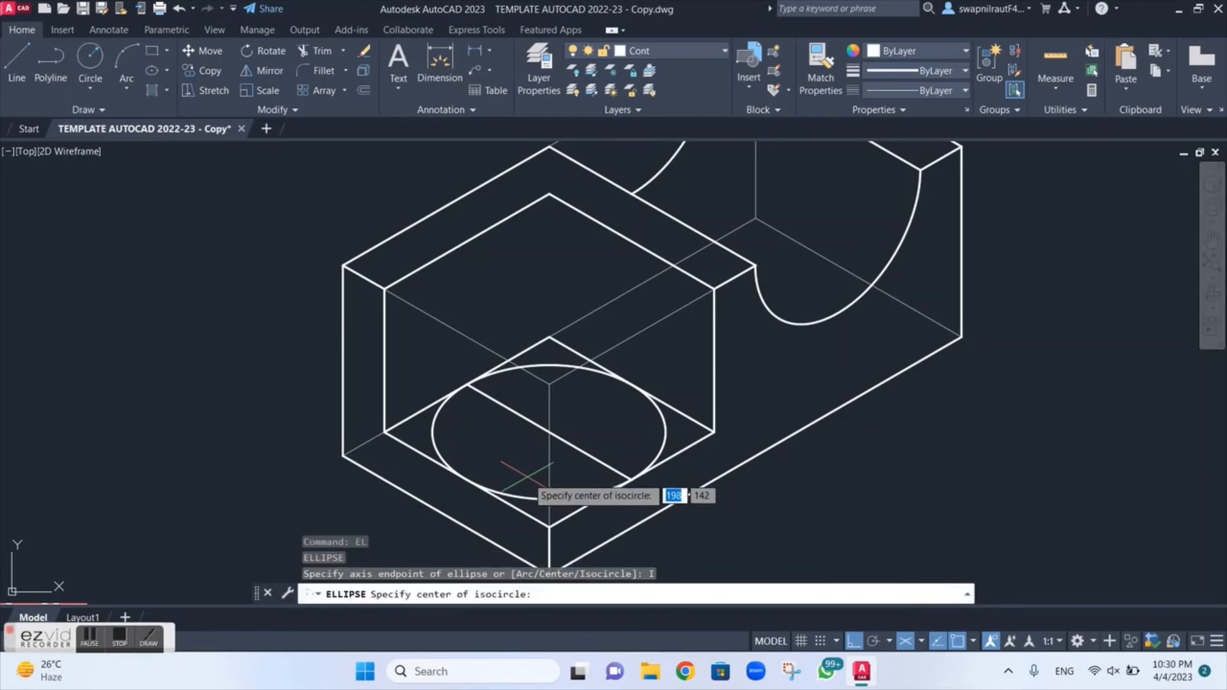
left_click(548, 432)
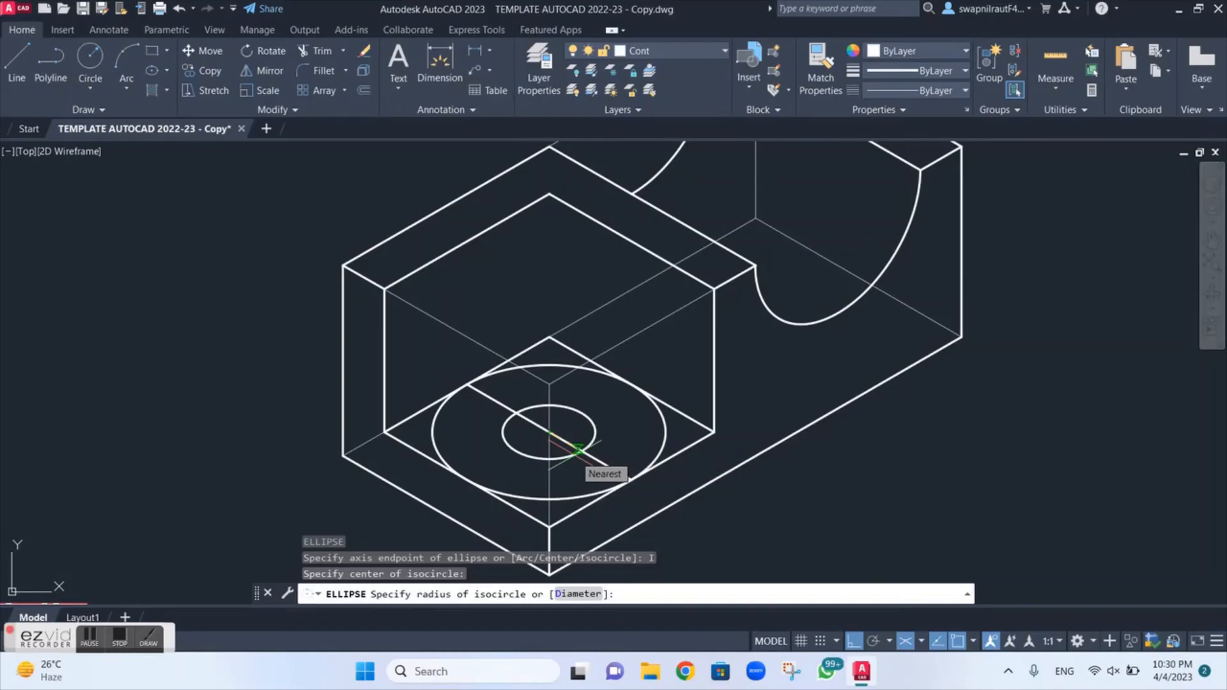
type("D")
key("Return")
type("15")
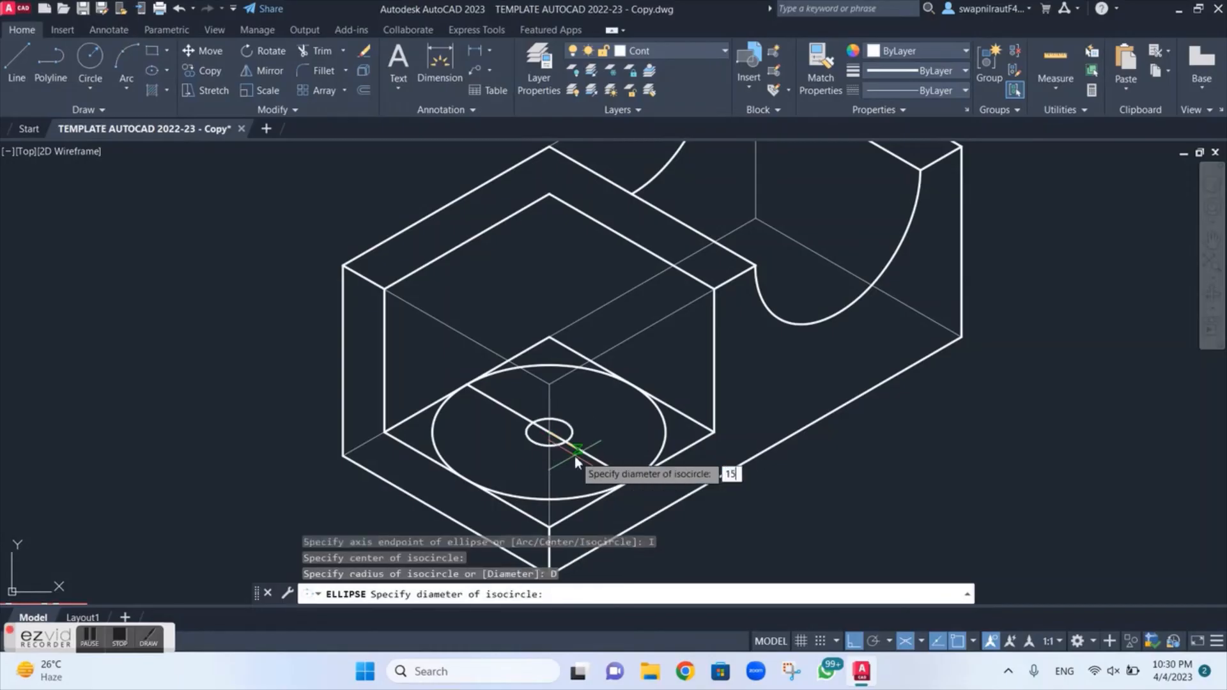
key("Return")
key("Escape")
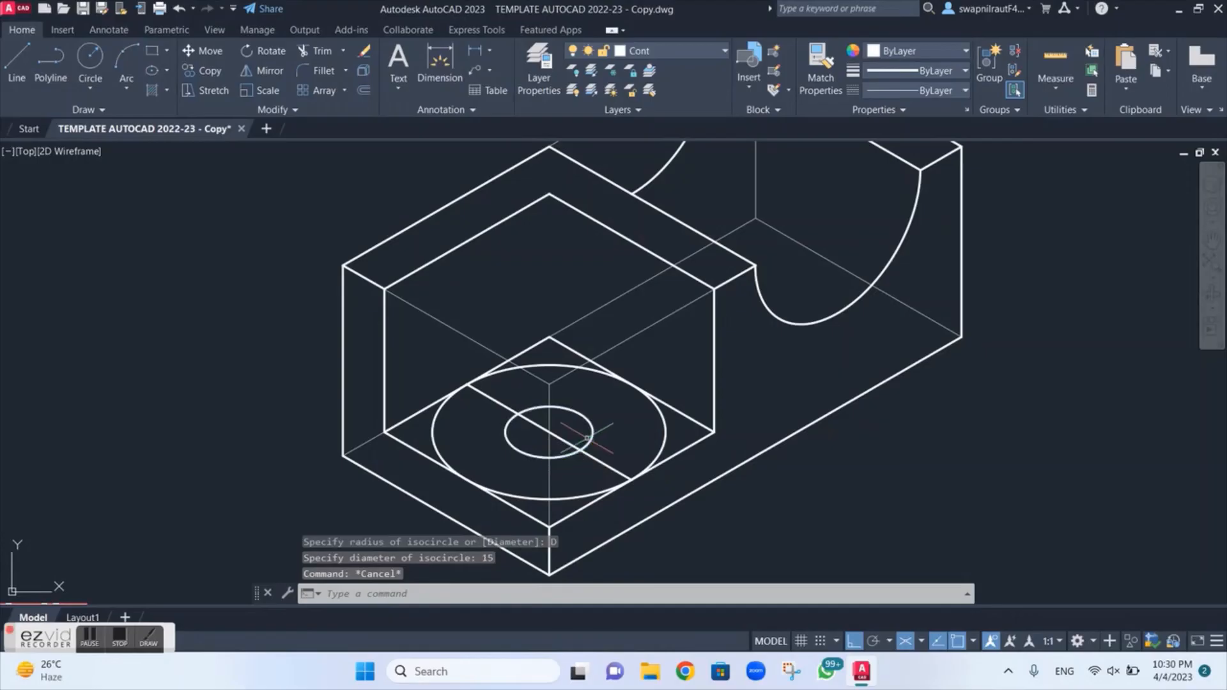
Trim away the two side arcs of the 20 mm radius isocircle on the base's top face
scroll(582, 444, "up", 1)
scroll(586, 438, "down", 1)
middle_click_drag(585, 449, 589, 390)
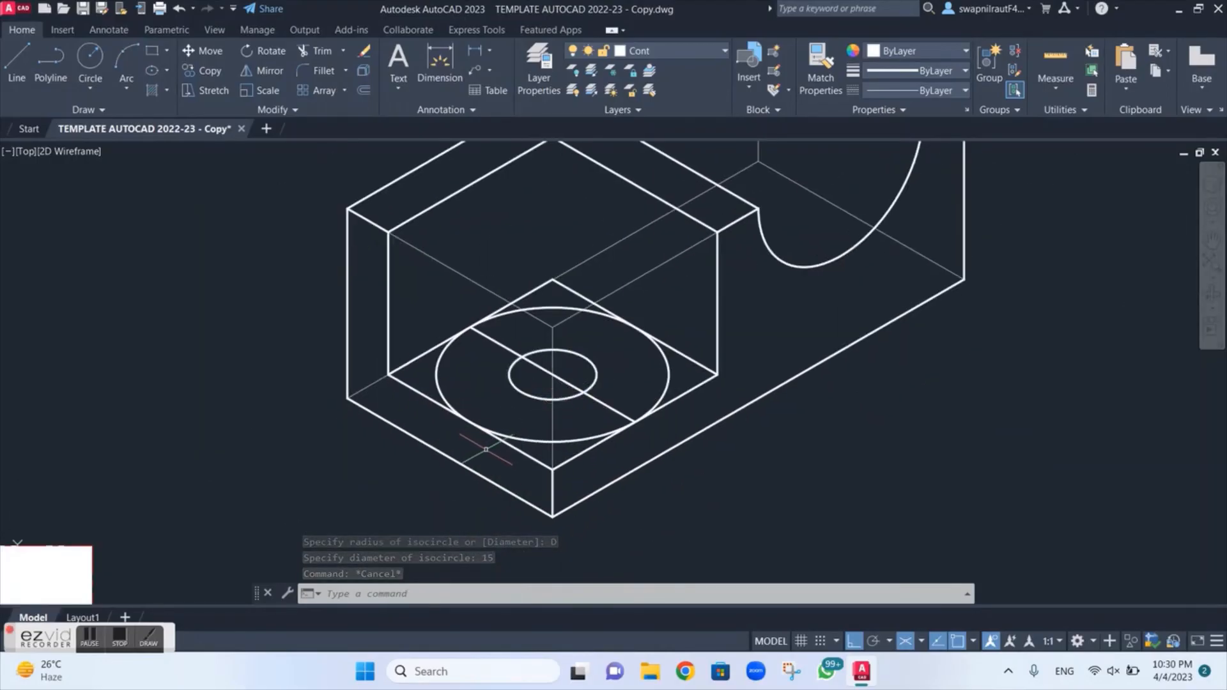
type("TR")
key("Return")
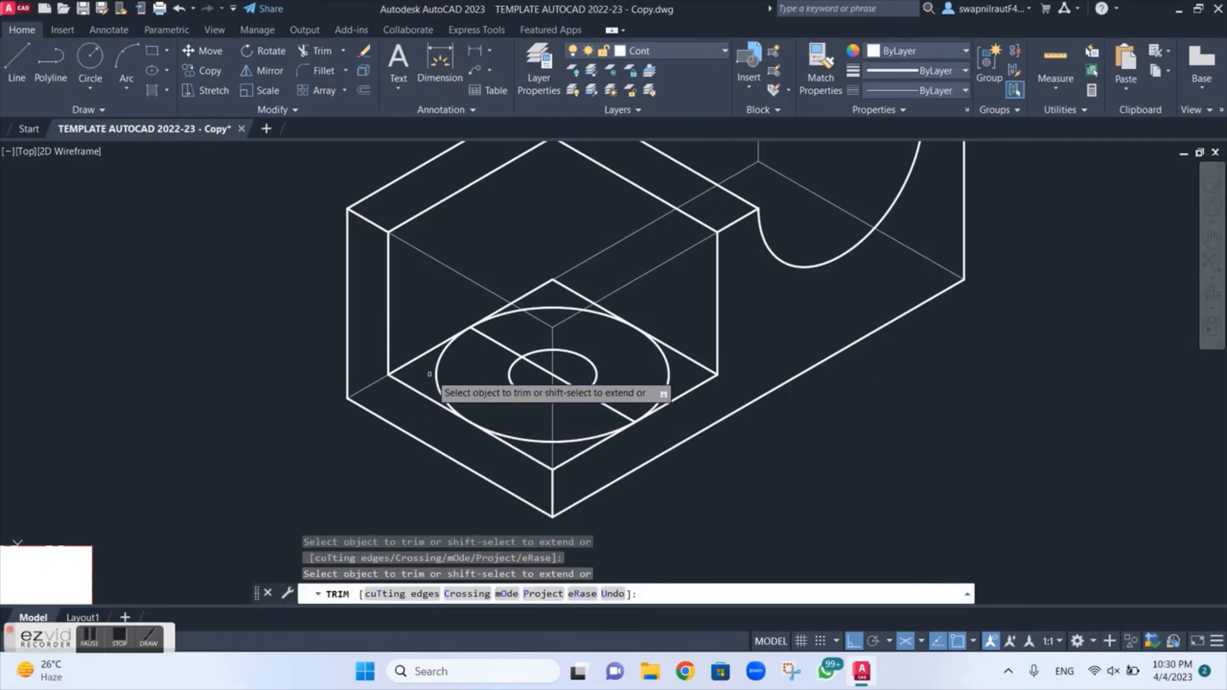
left_click(452, 383)
left_click(430, 373)
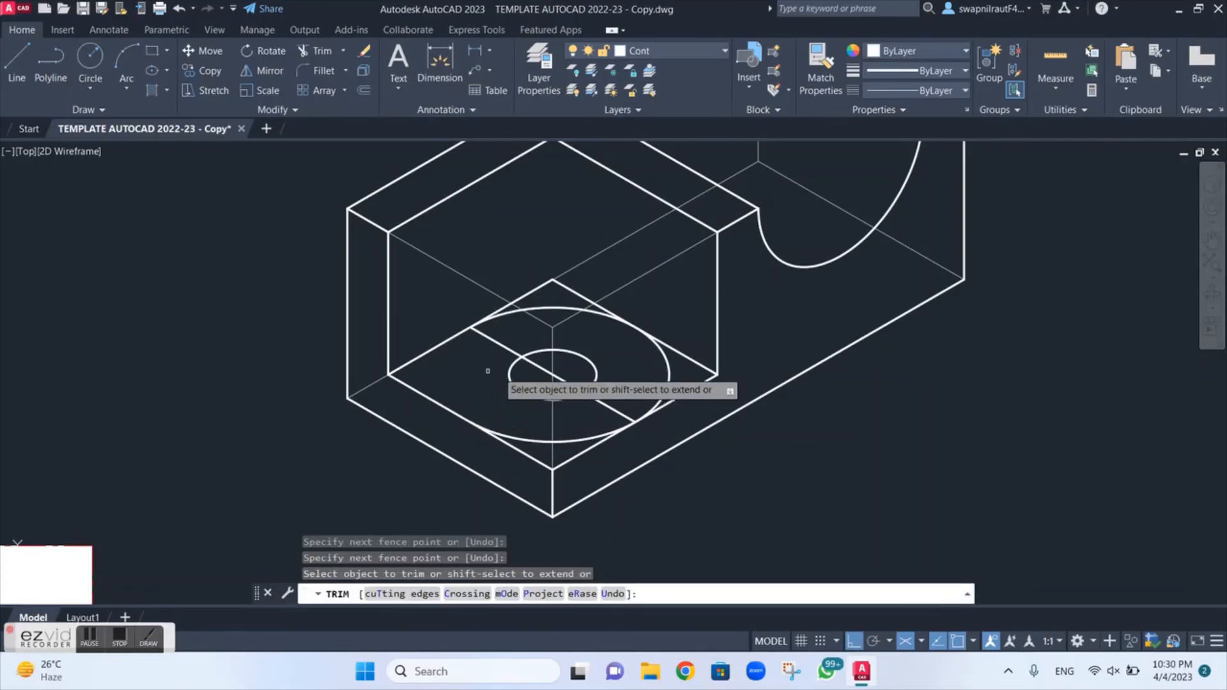
left_click(654, 371)
left_click(673, 366)
key("Return")
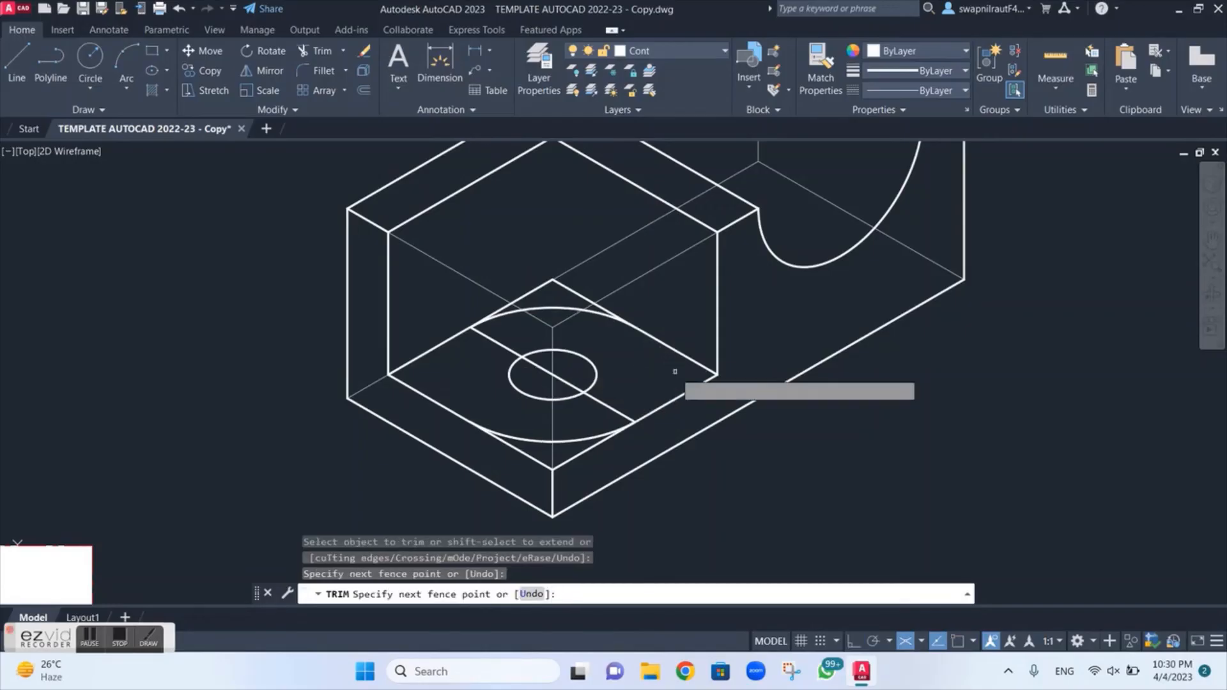
Trim away every segment of the construction line across the base's top face, both inside and outside the hole circle
left_click(489, 344)
left_click(512, 332)
key("Return")
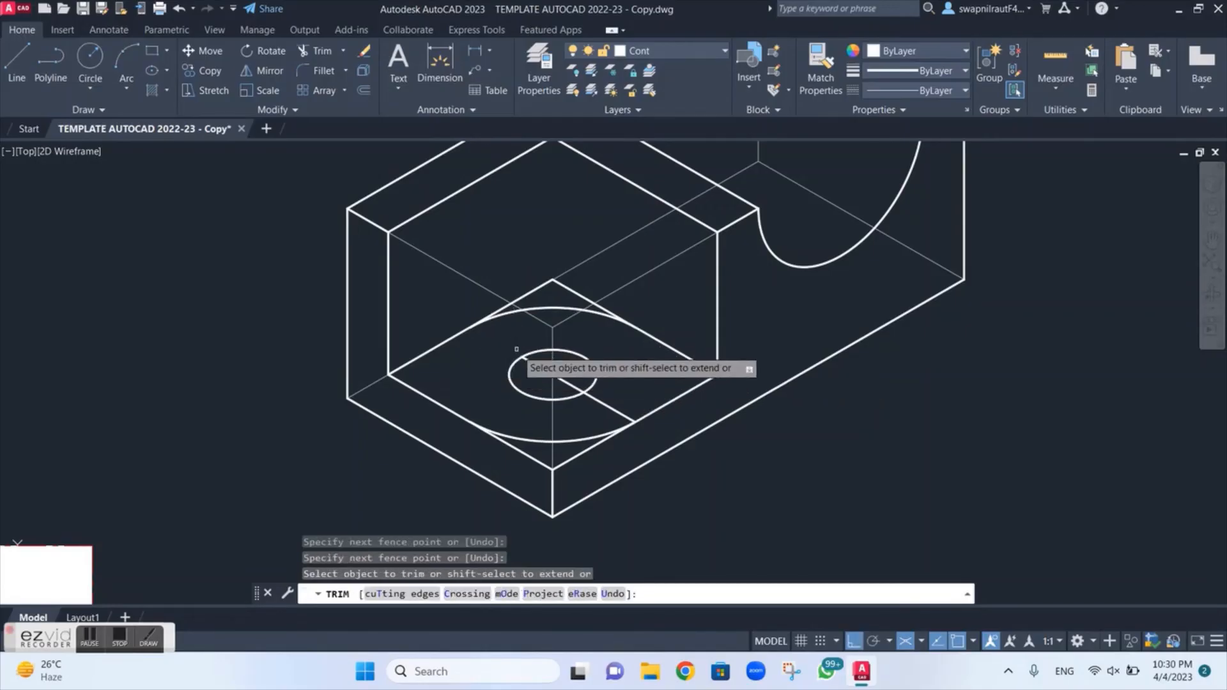
left_click(562, 373)
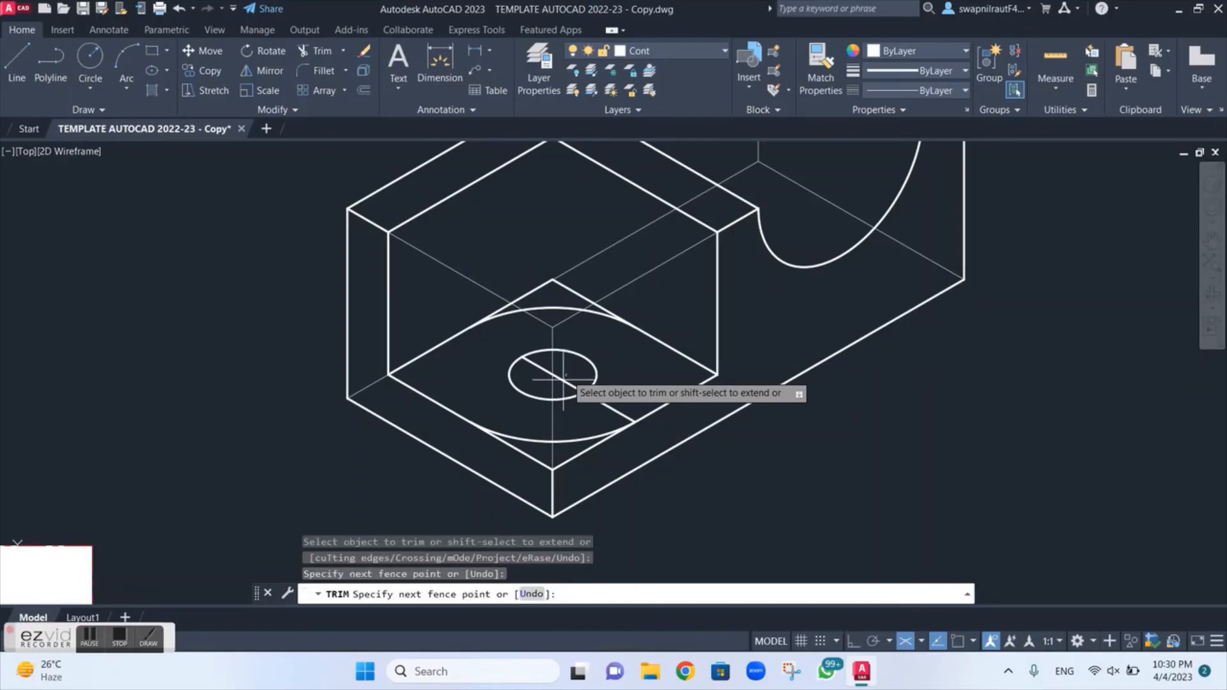
left_click(531, 384)
key("Return")
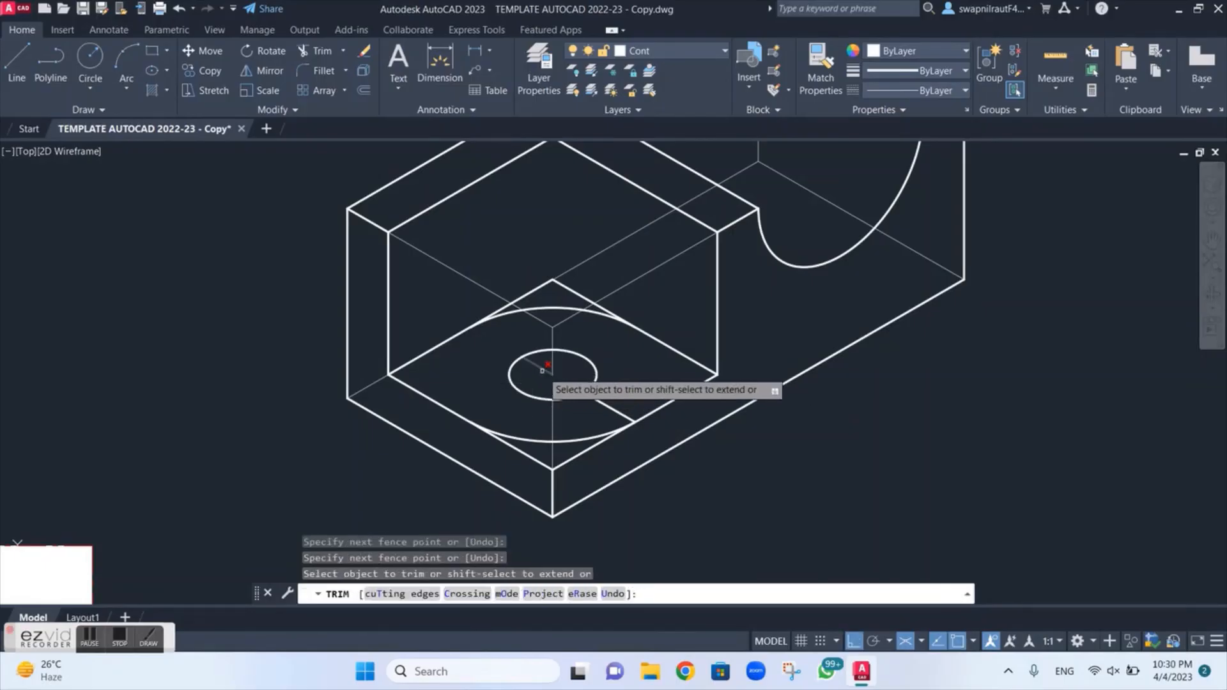
left_click(613, 391)
left_click(601, 407)
key("Return")
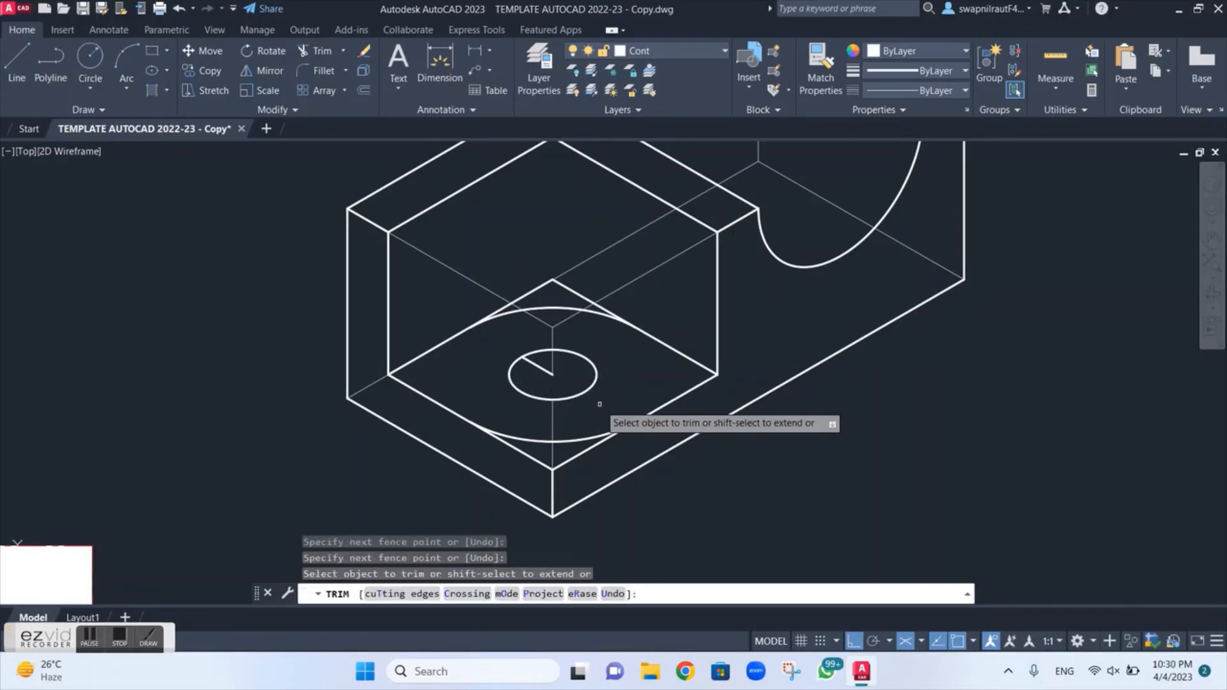
left_click(556, 383)
left_click(551, 363)
key("Return")
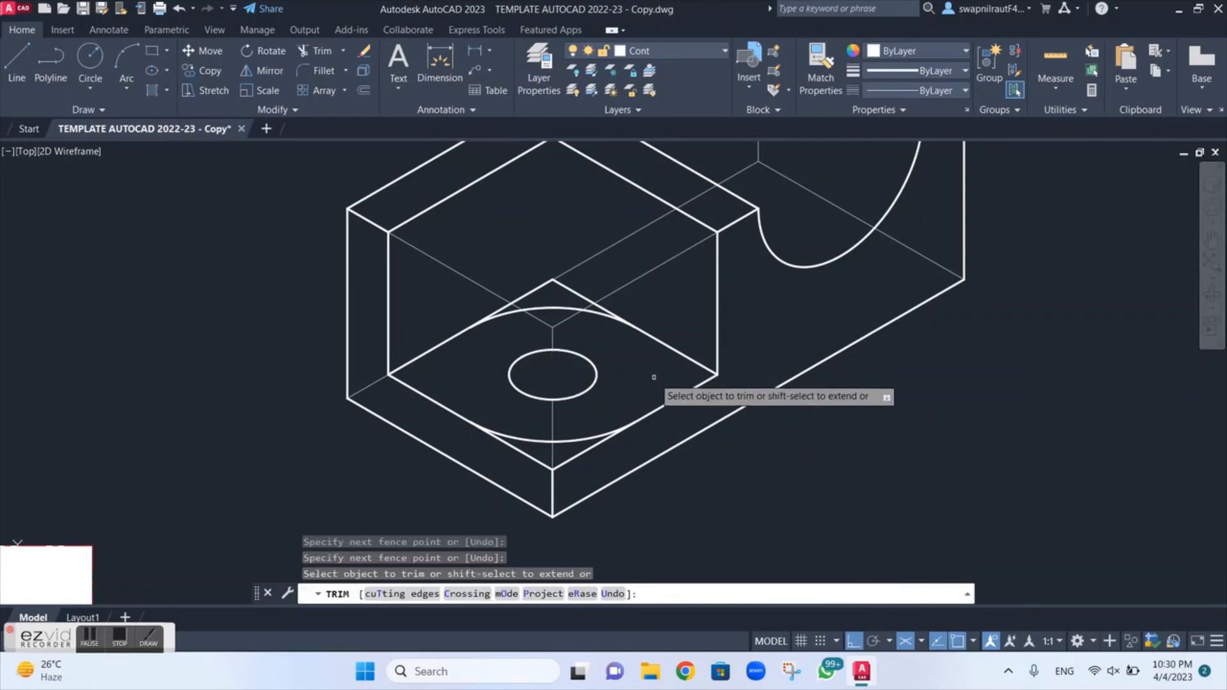
Trim away the remaining back arc of the 20 mm radius isocircle, keeping only its front arc
left_click(558, 298)
left_click(550, 321)
key("Return")
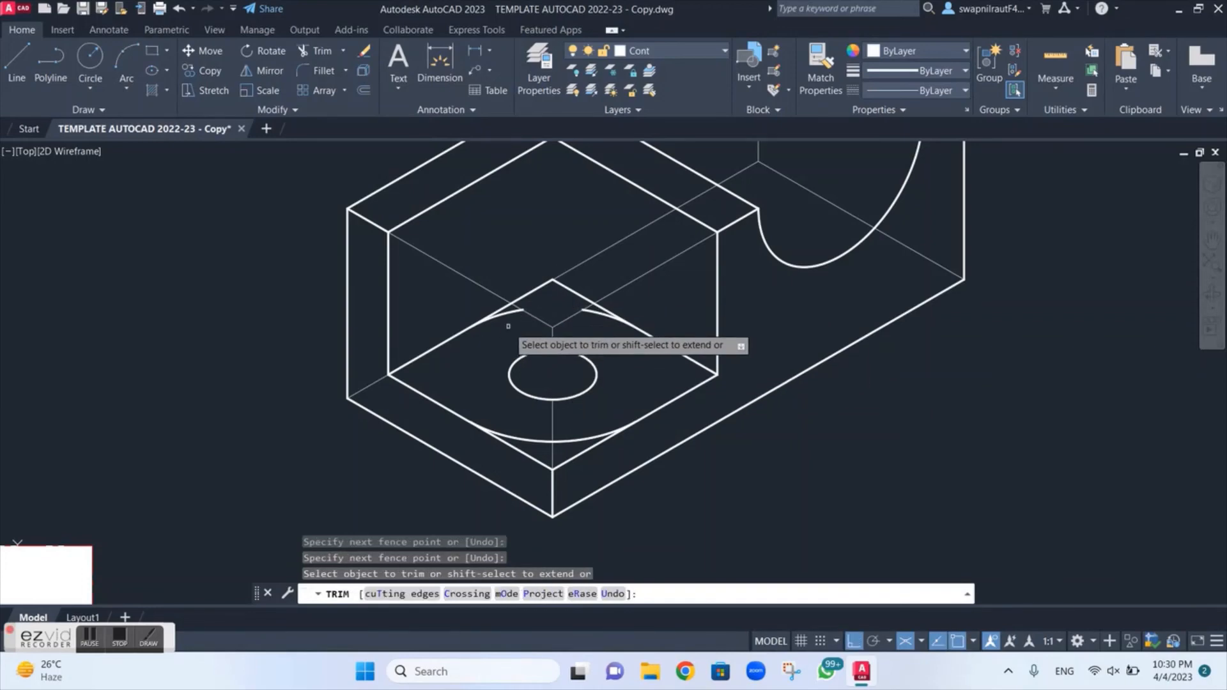
left_click(509, 324)
left_click(512, 311)
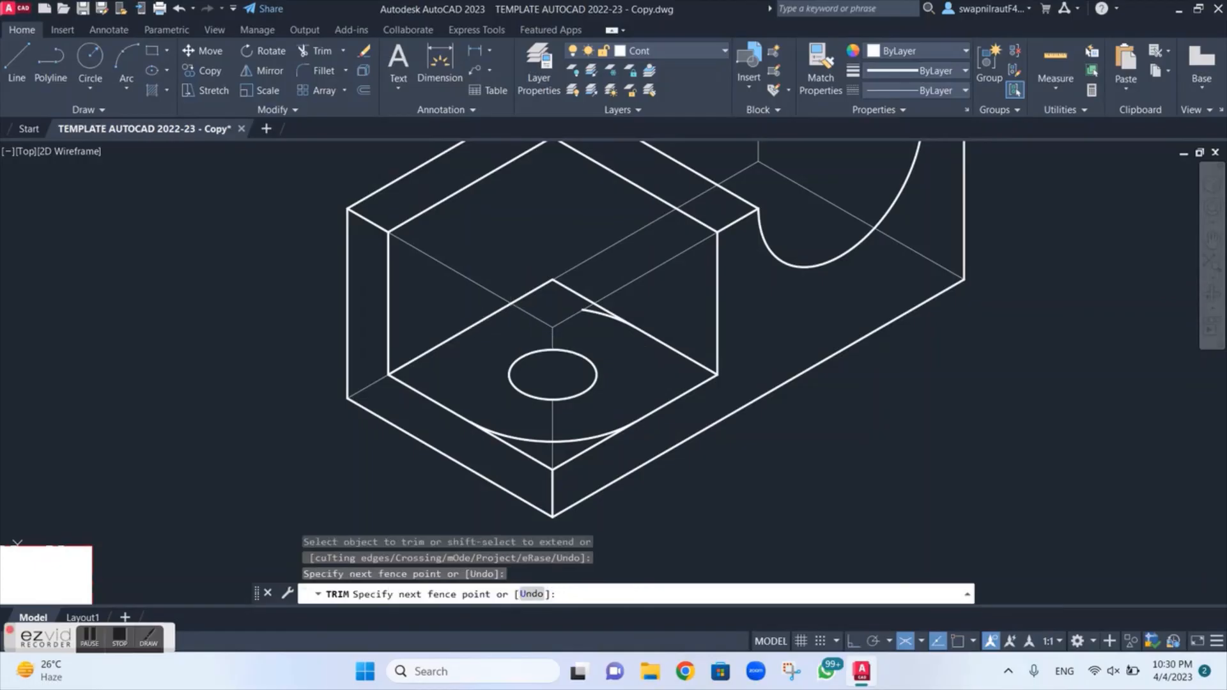
left_click(597, 320)
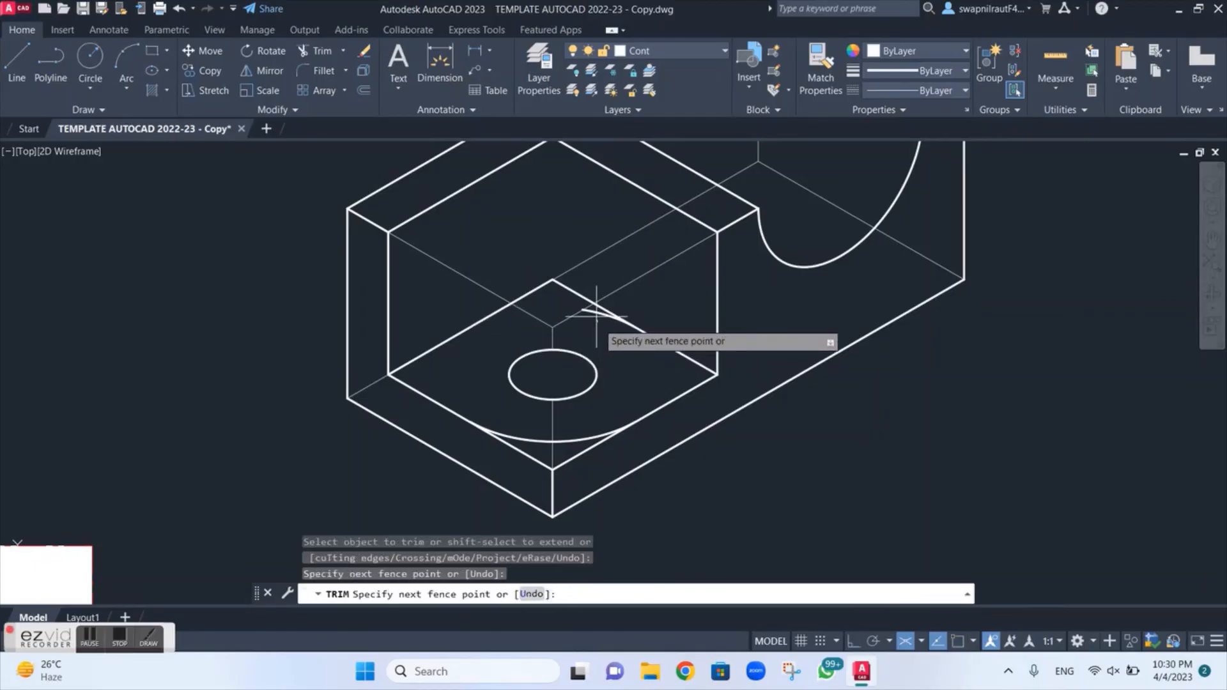
left_click(596, 297)
key("Return")
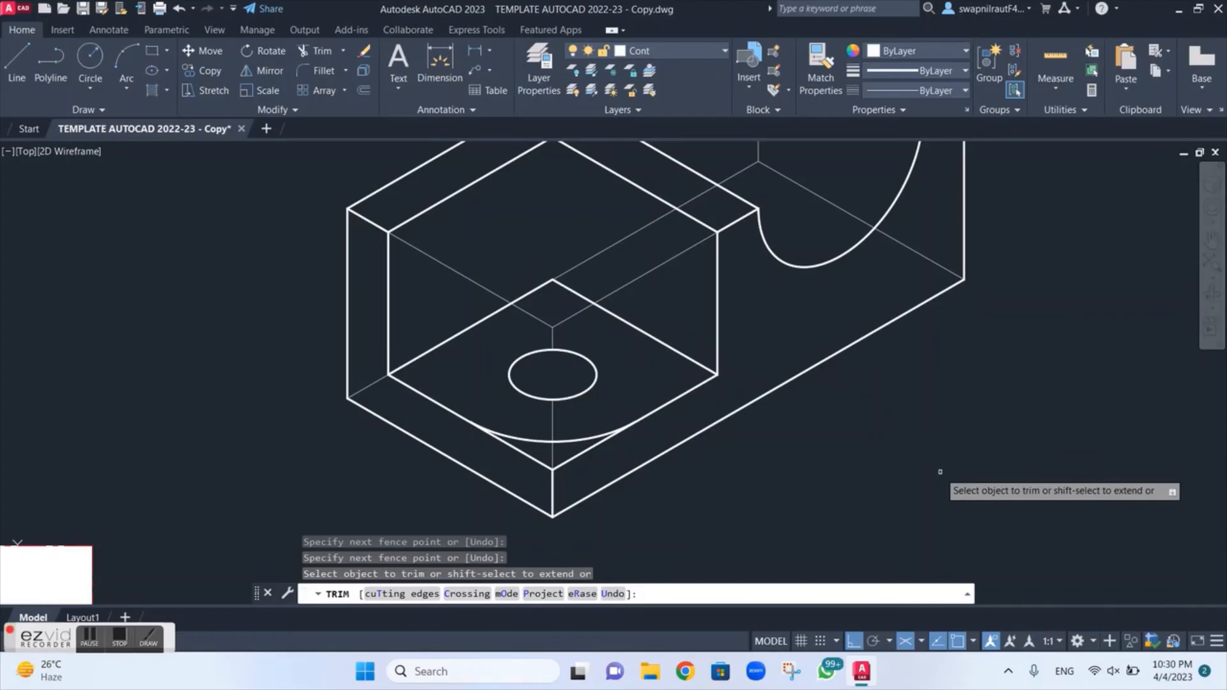
Trim the base's top-face edges beyond the front arc and remove the vertical edge at that front corner
left_click(523, 465)
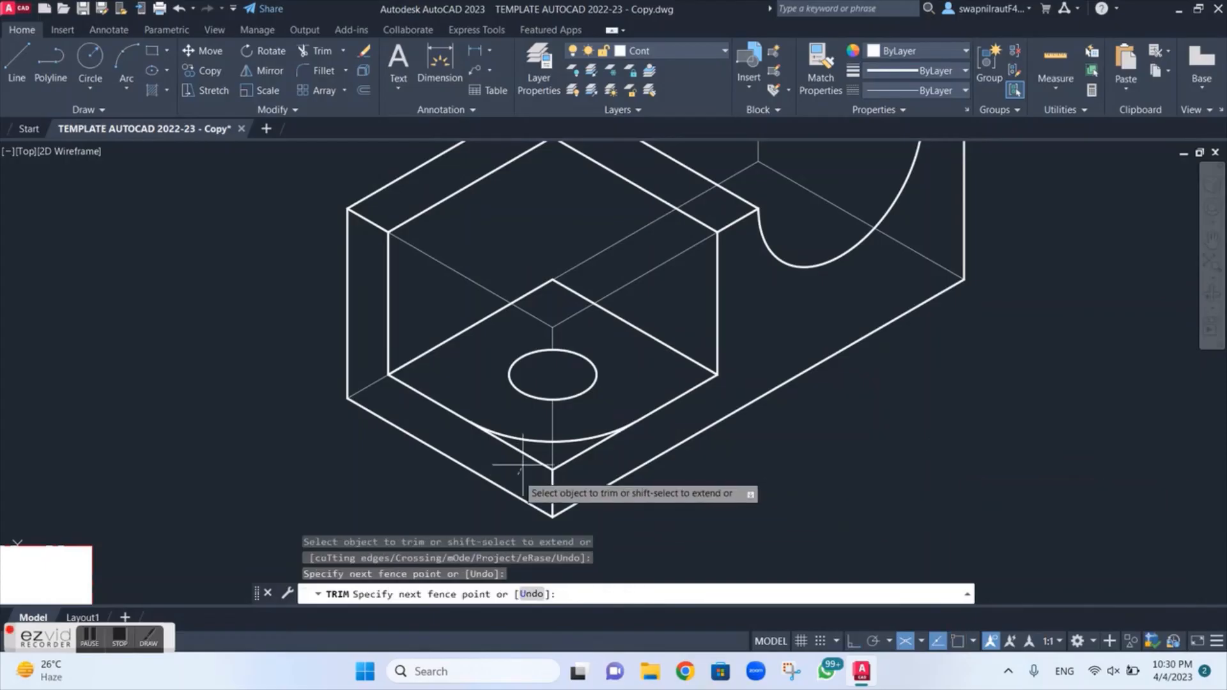
left_click(545, 441)
key("Return")
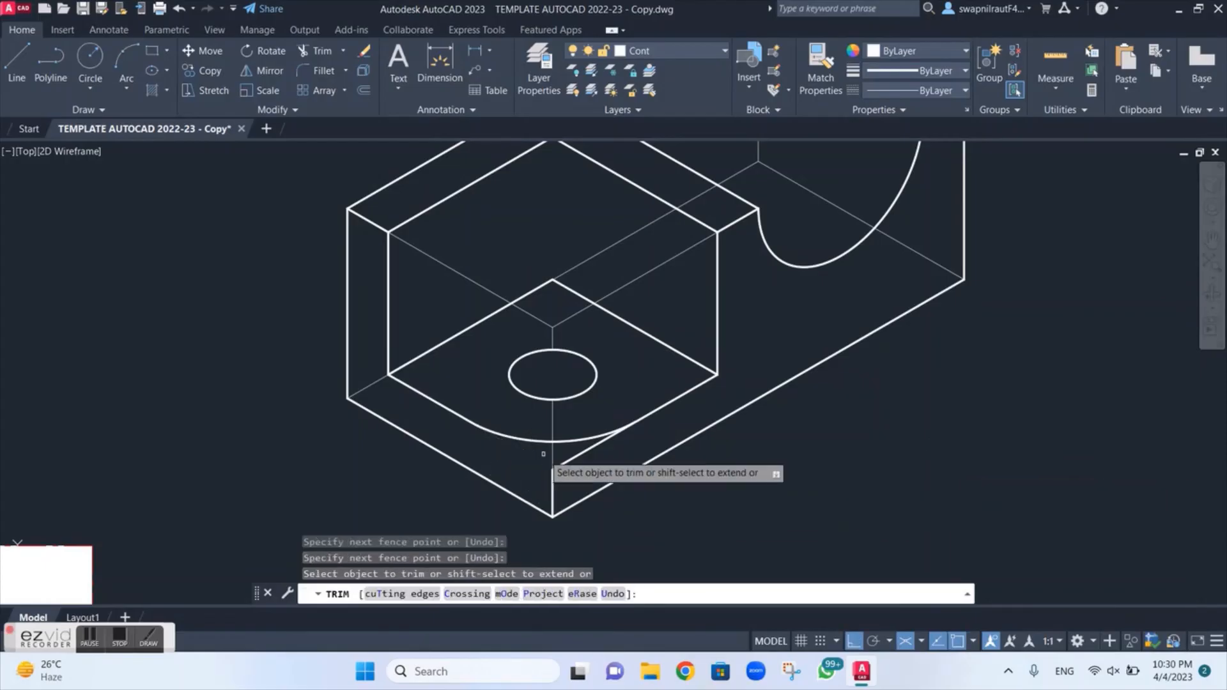
left_click(598, 462)
left_click(564, 442)
key("Return")
left_click(575, 471)
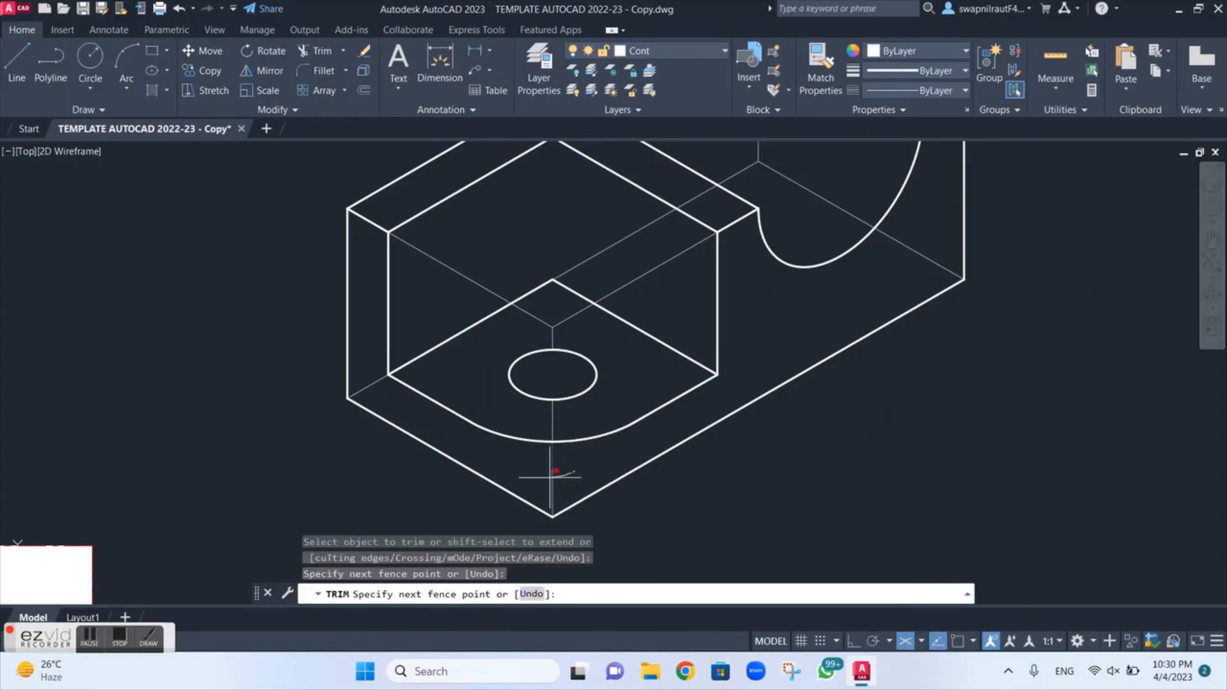
left_click(548, 476)
key("Return")
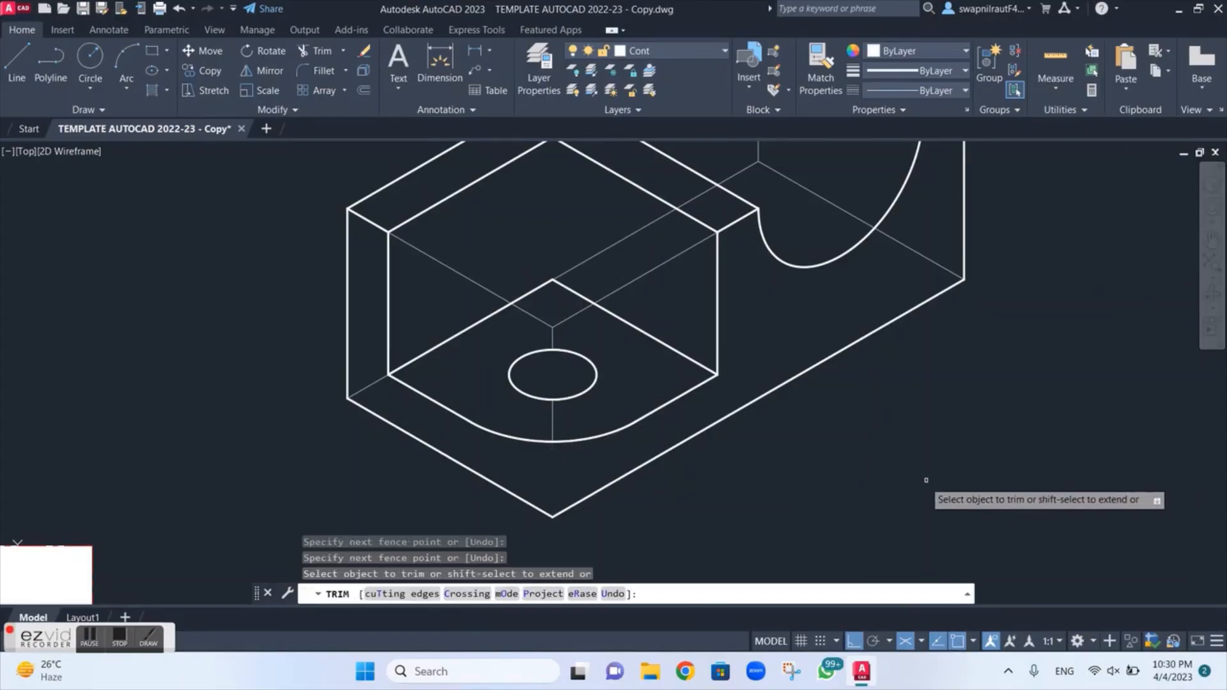
key("Escape")
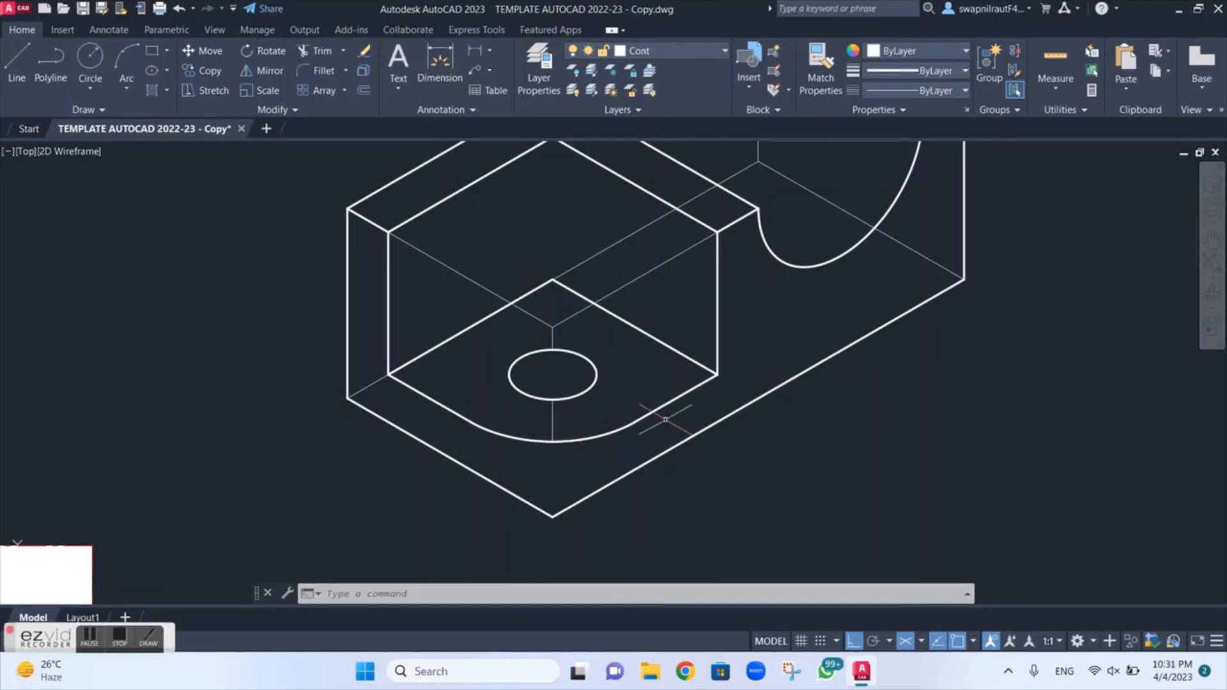
Copy the rounded-corner arc 10 mm straight down in the right isoplane, using the hole's centre as base point
type("co")
key("Return")
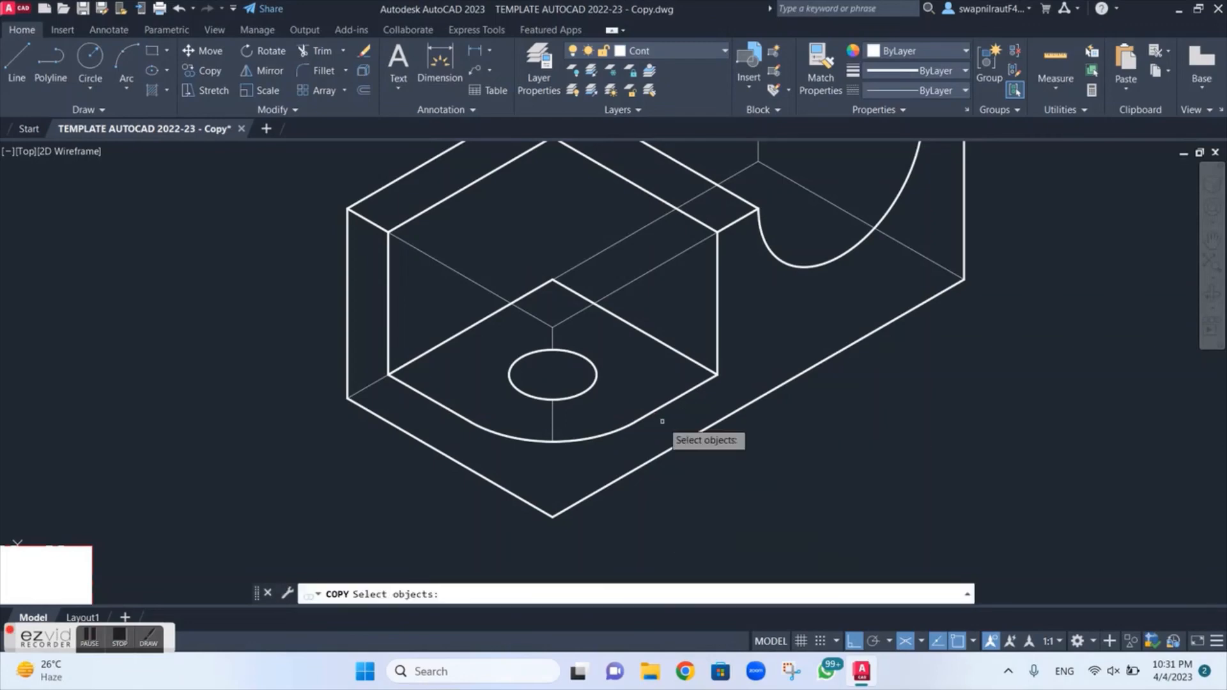
left_click(598, 436)
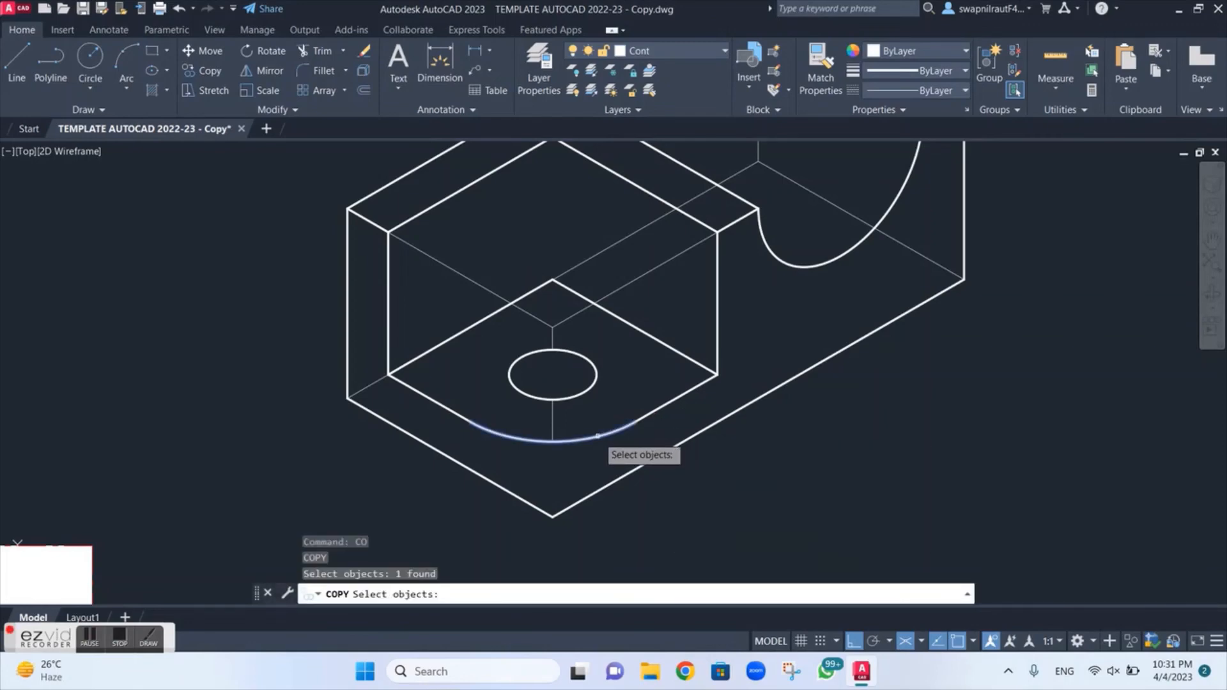
key("Return")
left_click(553, 375)
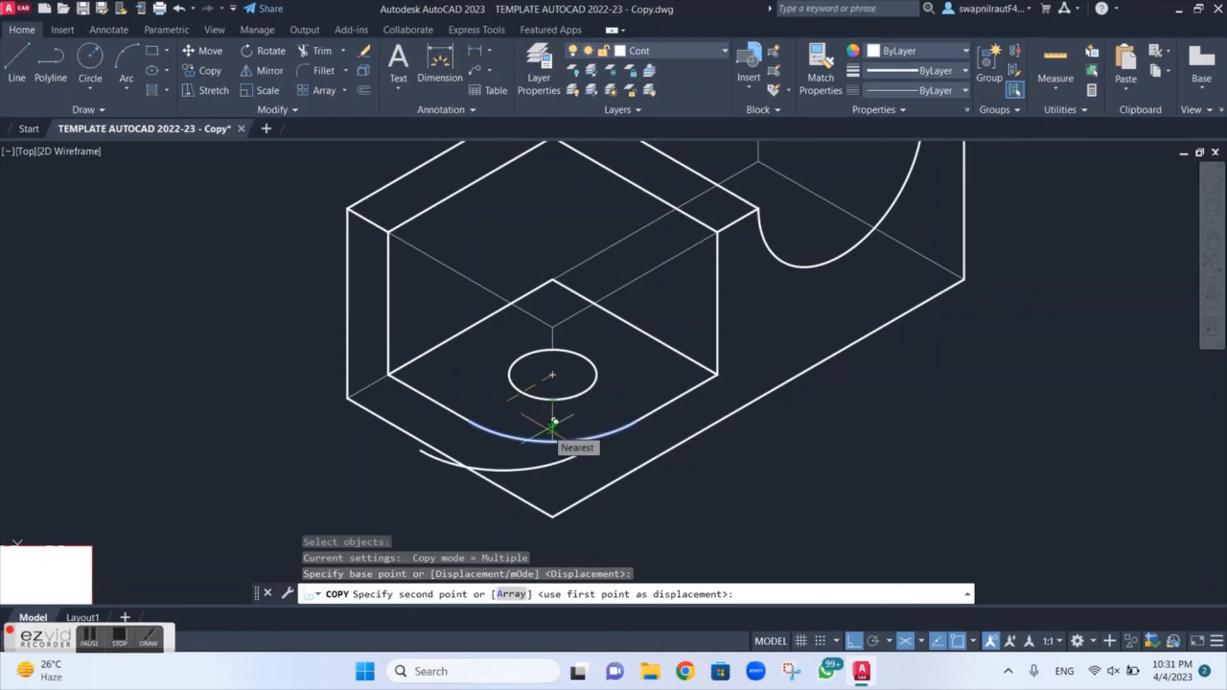
key("F5")
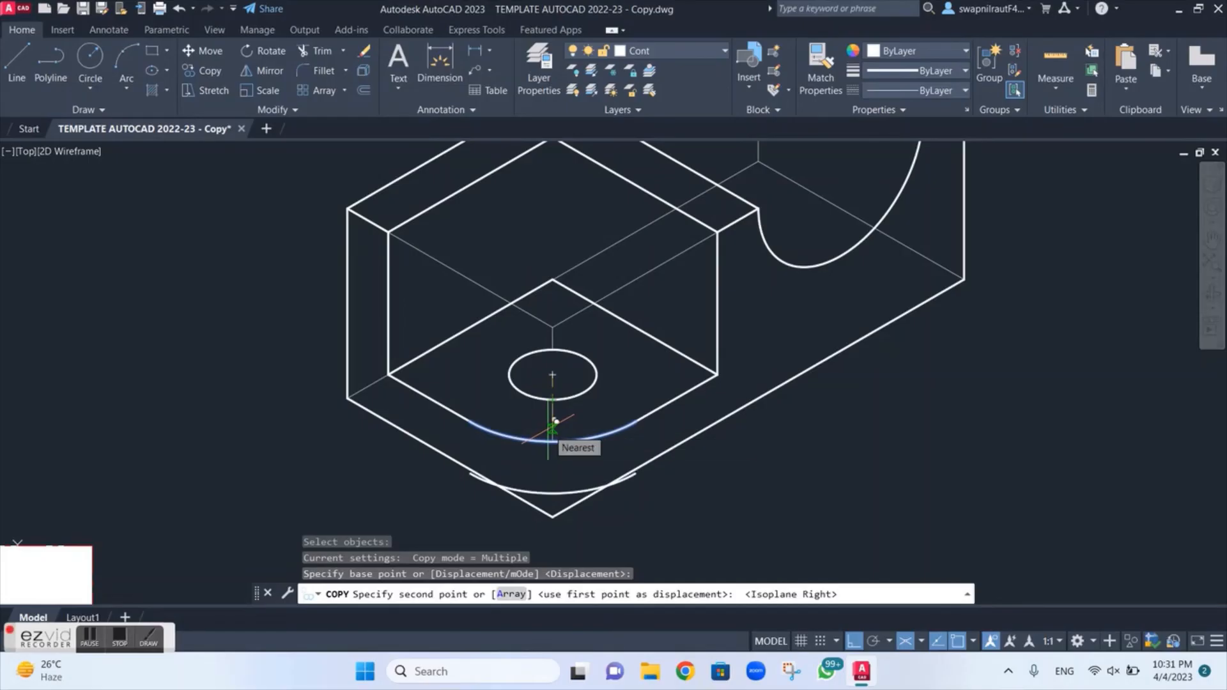
type("10")
key("Return")
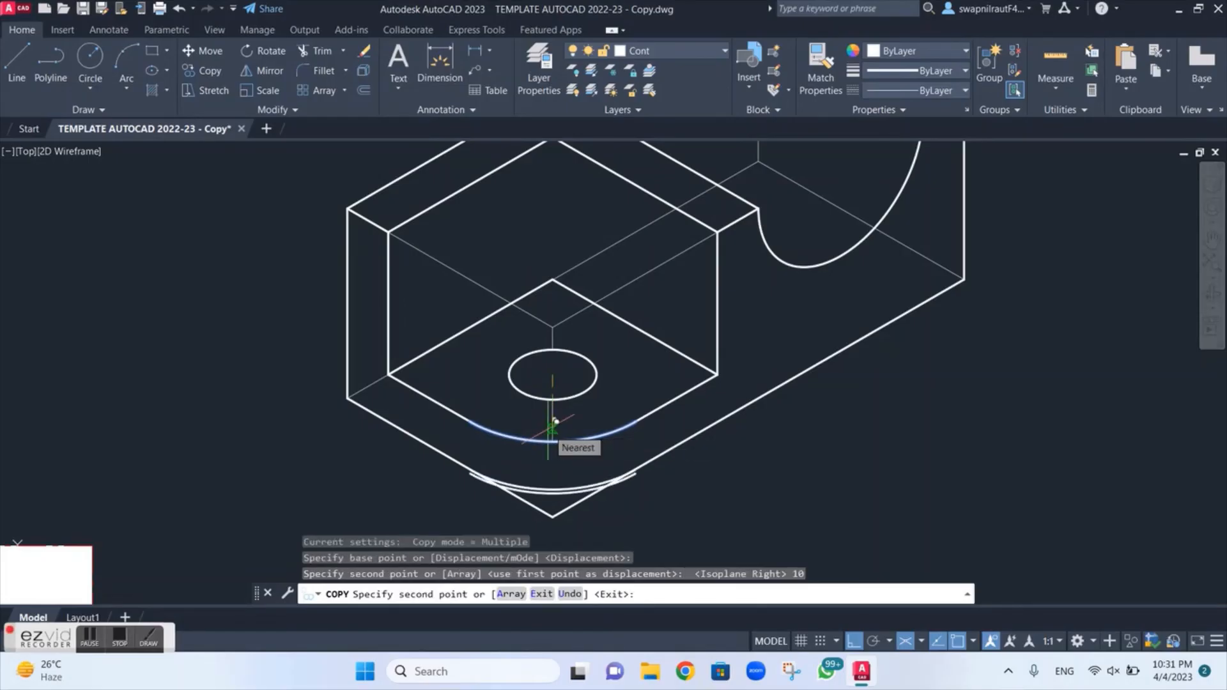
key("Escape")
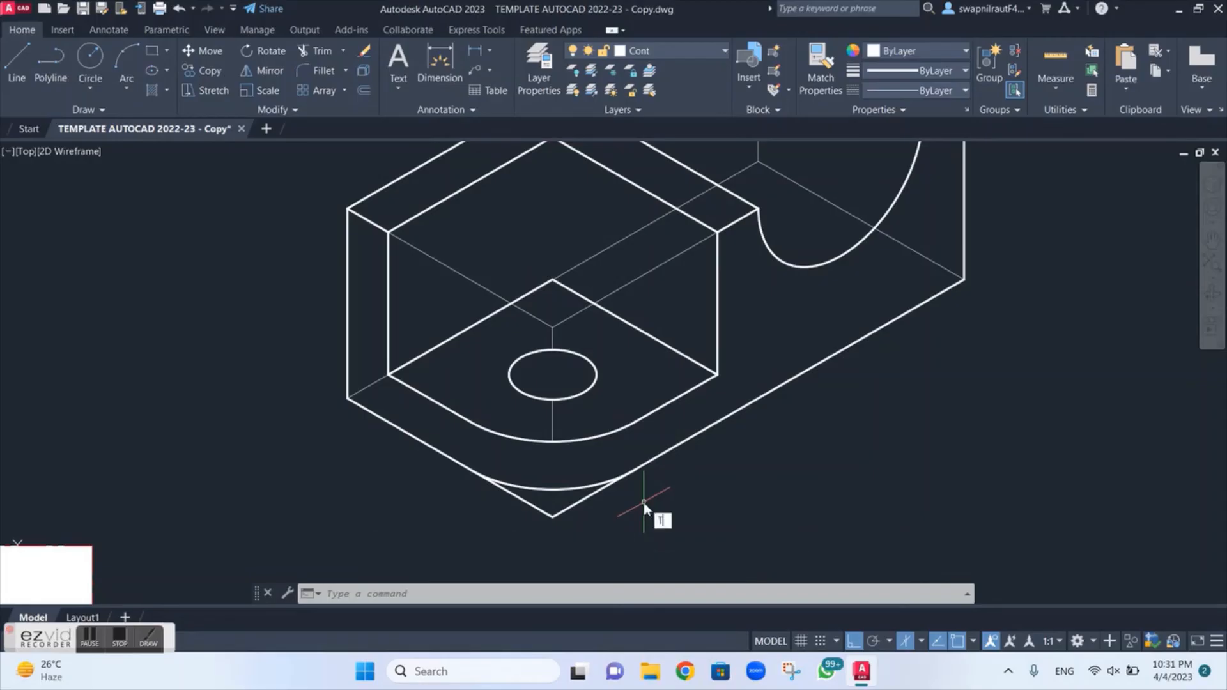
Trim the base's two bottom edges where they extend beyond the lower rounded-corner arc
type("R")
key("Return")
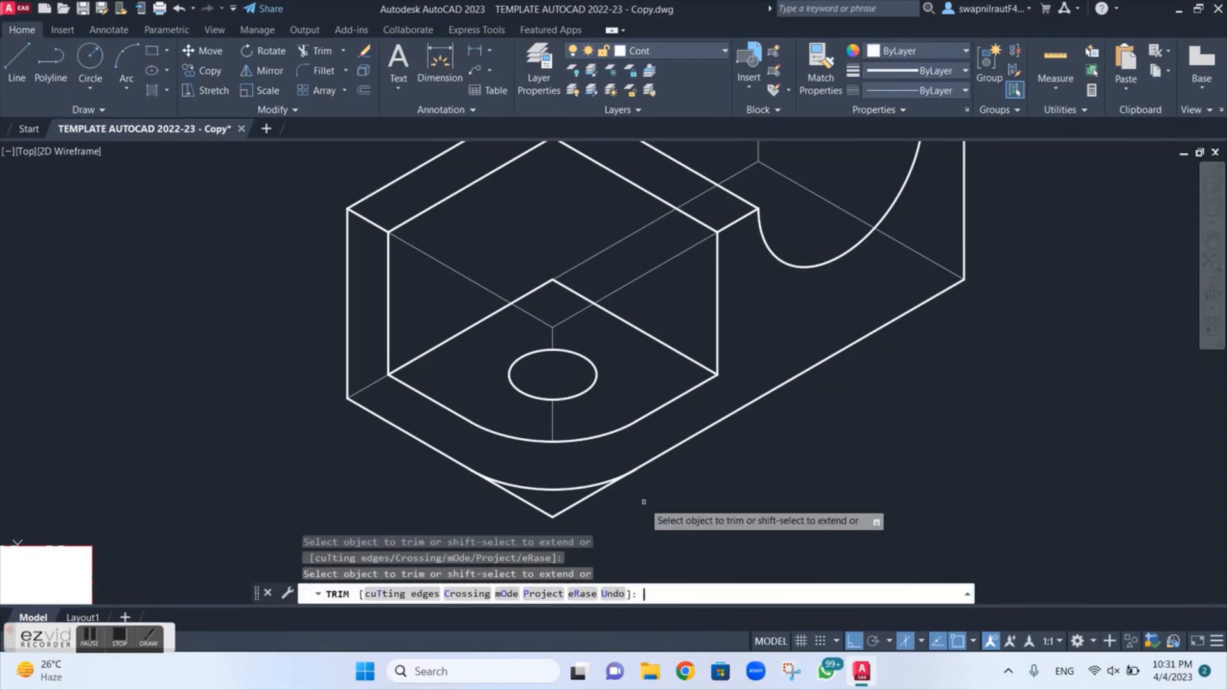
left_click_drag(644, 501, 486, 502)
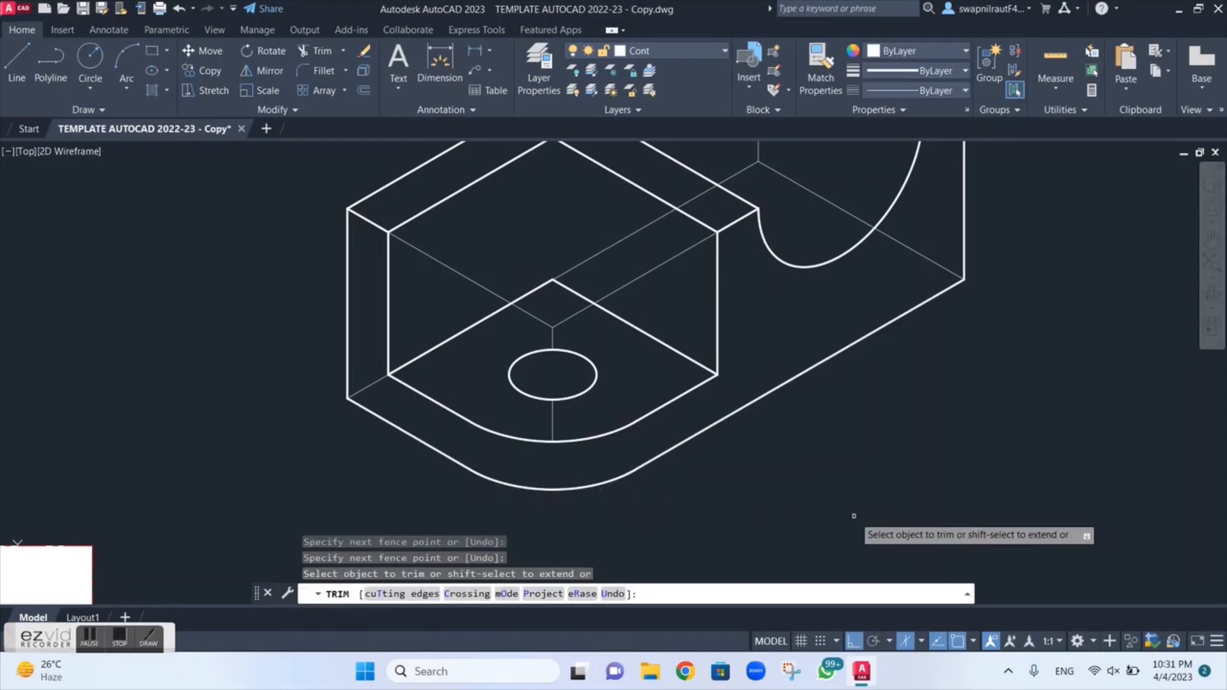
key("Escape")
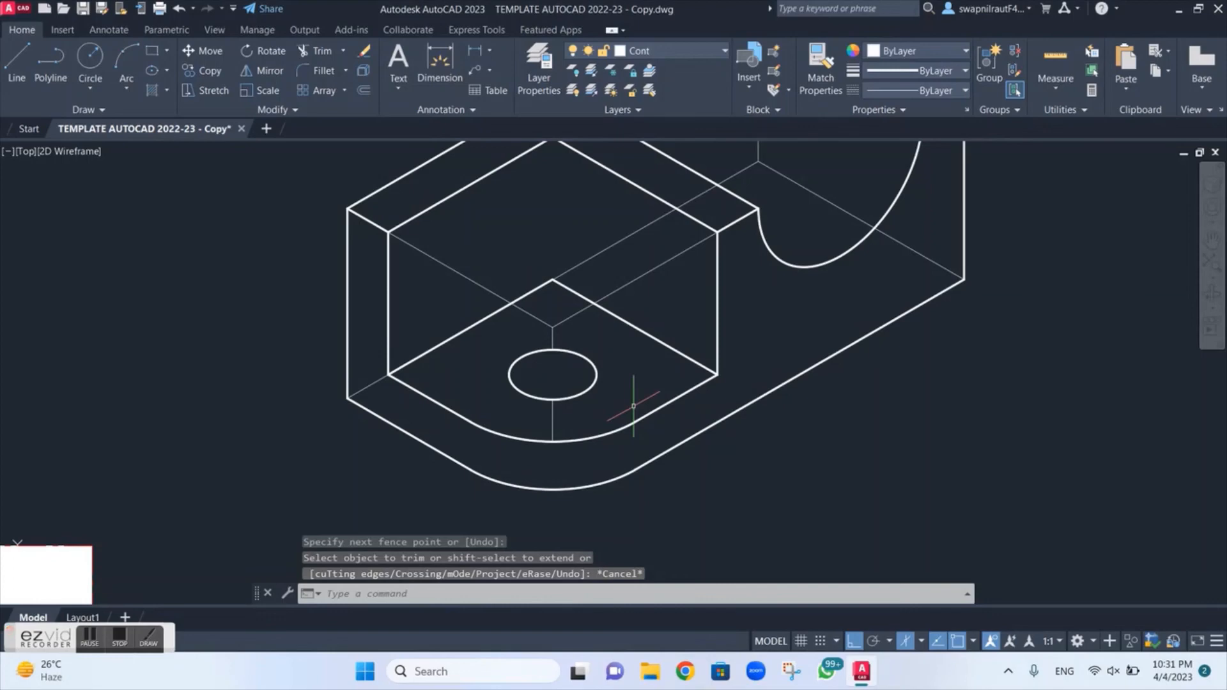
Copy the 15 mm hole circle 10 mm straight down from its centre
type("co")
key("Return")
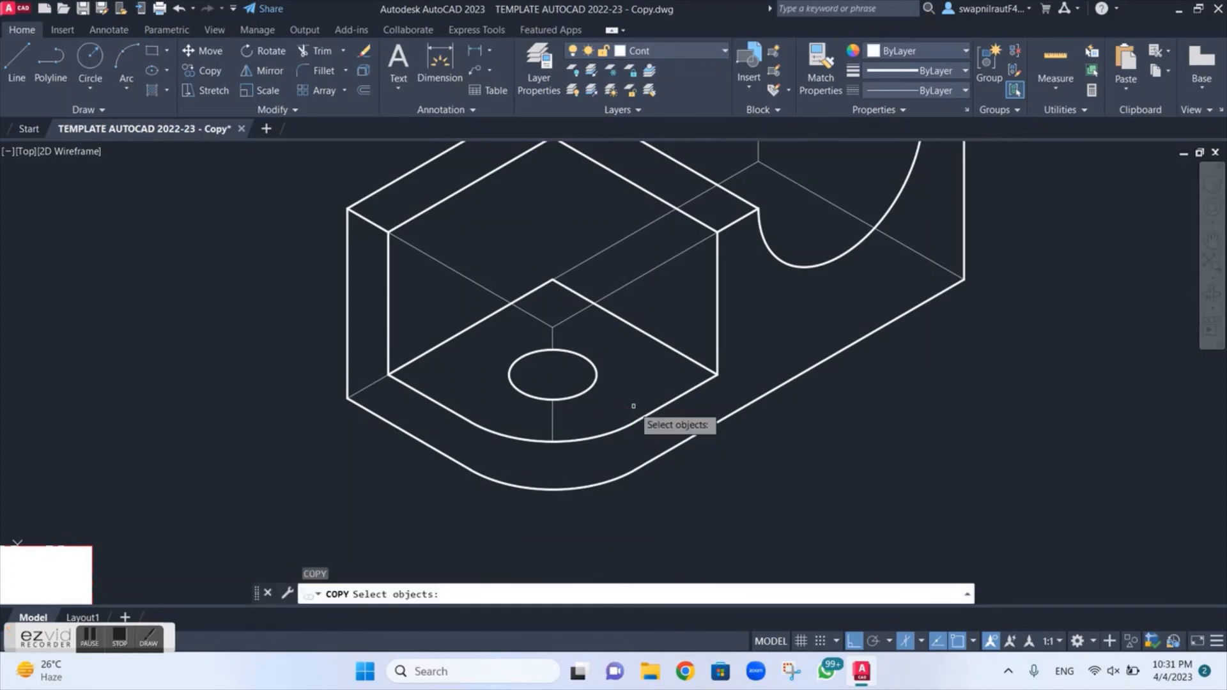
left_click(591, 385)
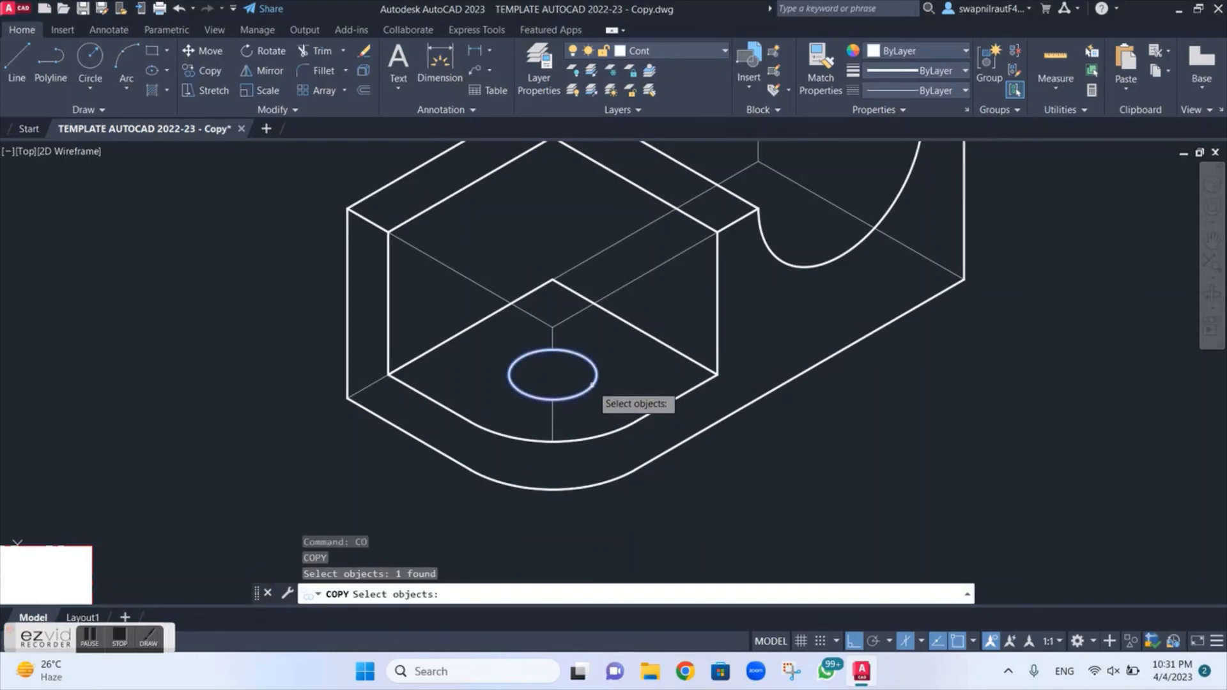
key("Return")
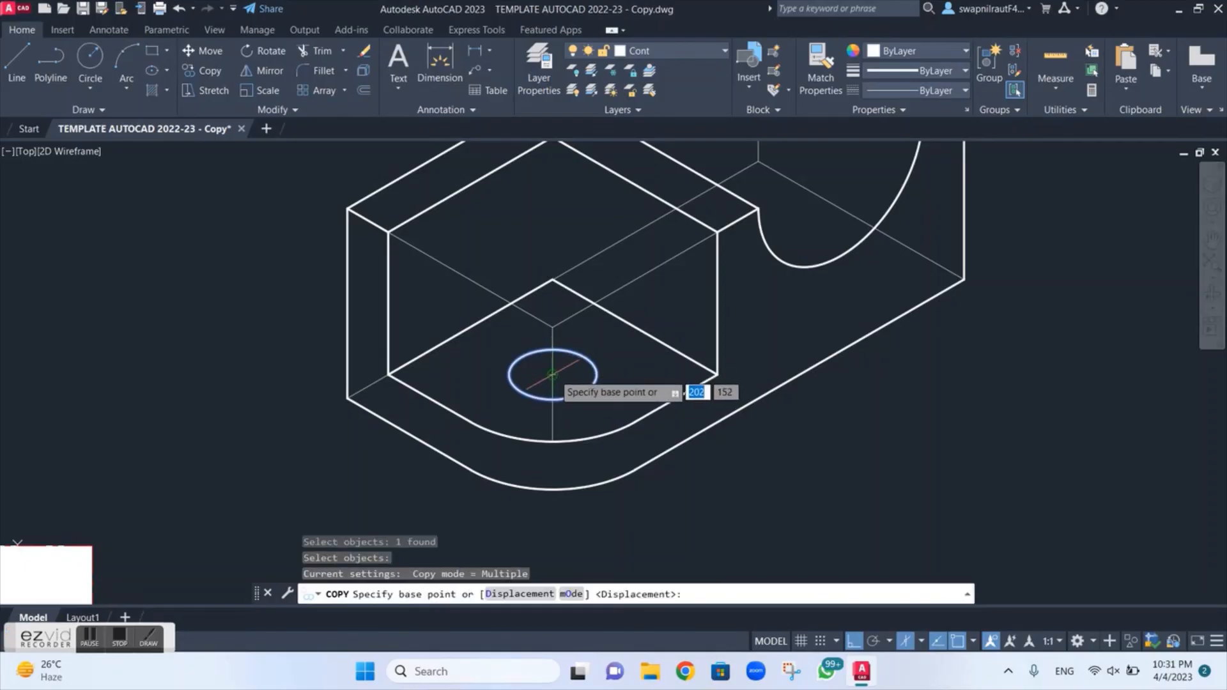
left_click(553, 373)
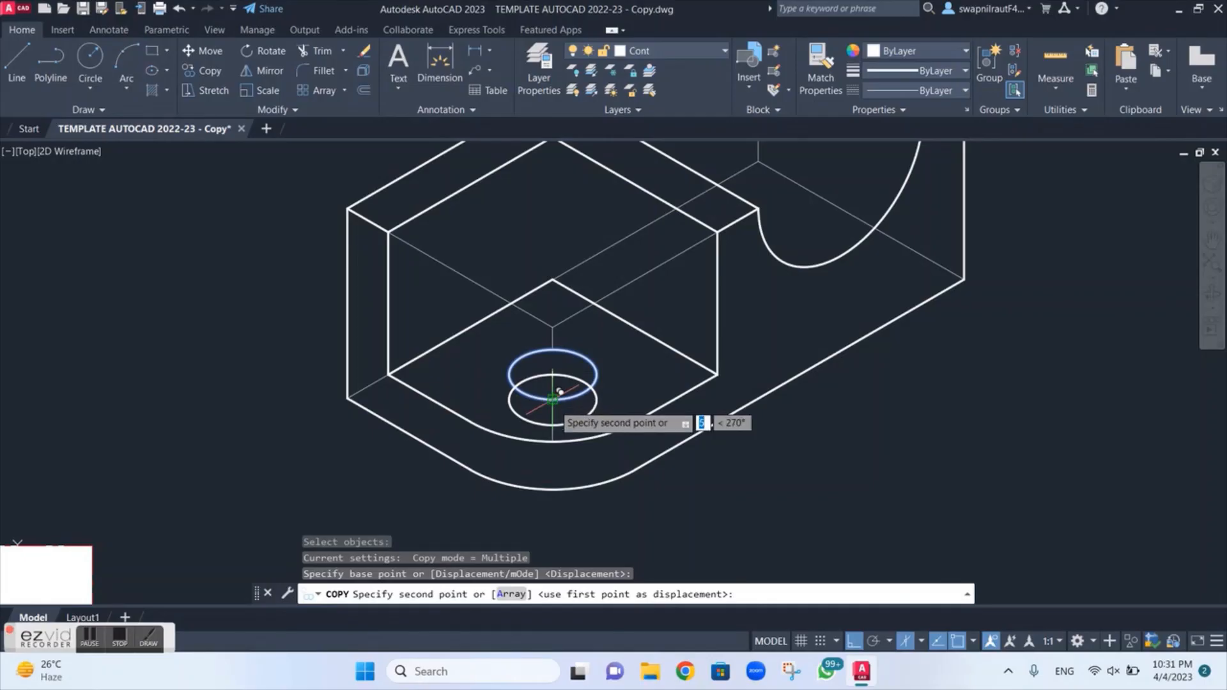
key("Return")
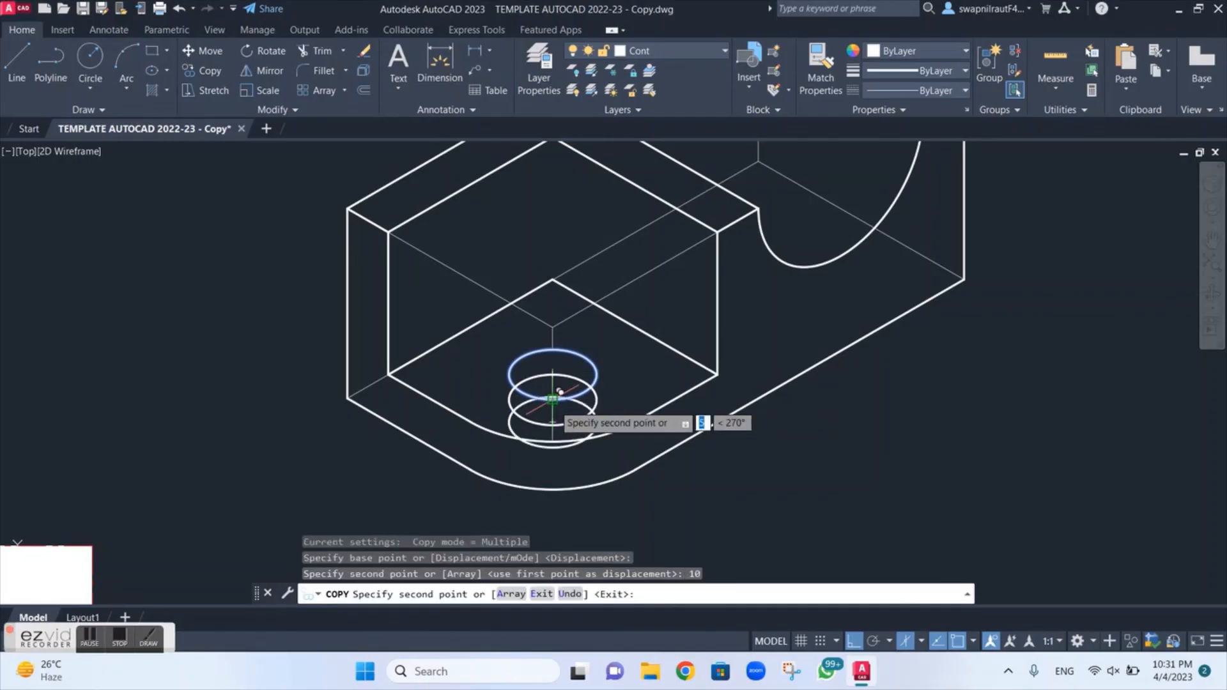
key("Escape")
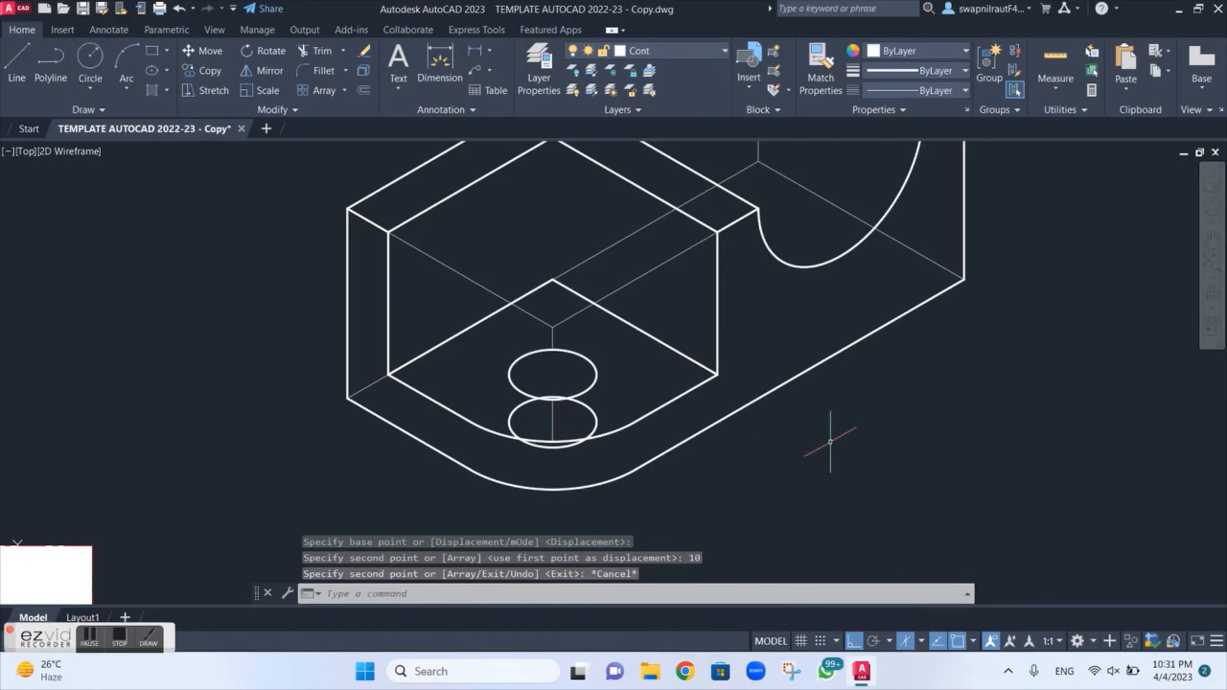
scroll(576, 410, "up", 2)
scroll(577, 410, "up", 2)
scroll(576, 409, "up", 2)
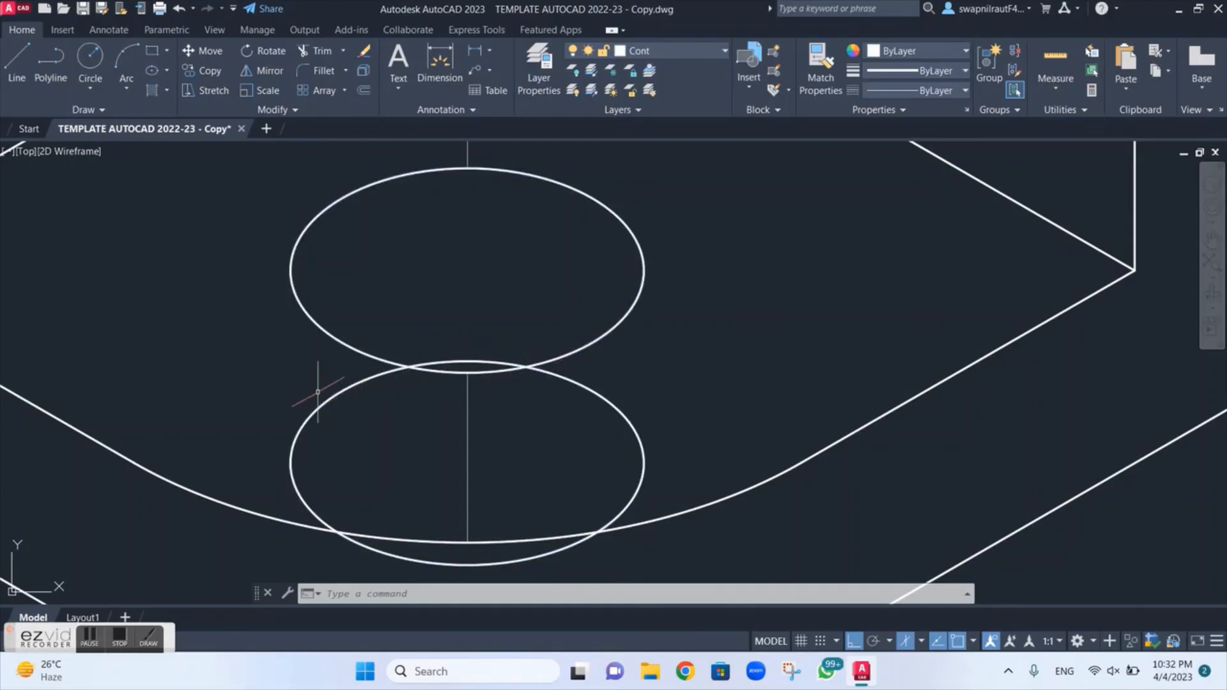
scroll(355, 427, "down", 2)
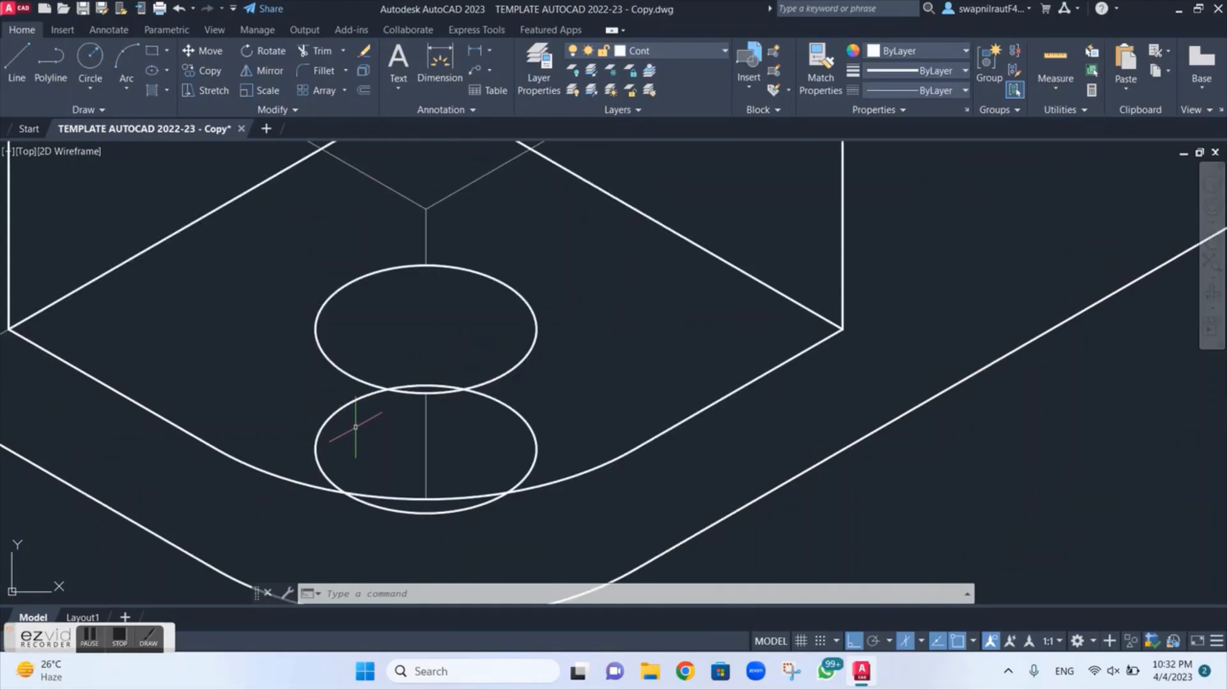
Trim the copied lower hole circle, keeping only the short arc visible inside the upper hole circle
key("Return")
left_click_drag(355, 428, 320, 413)
left_click_drag(534, 403, 396, 429)
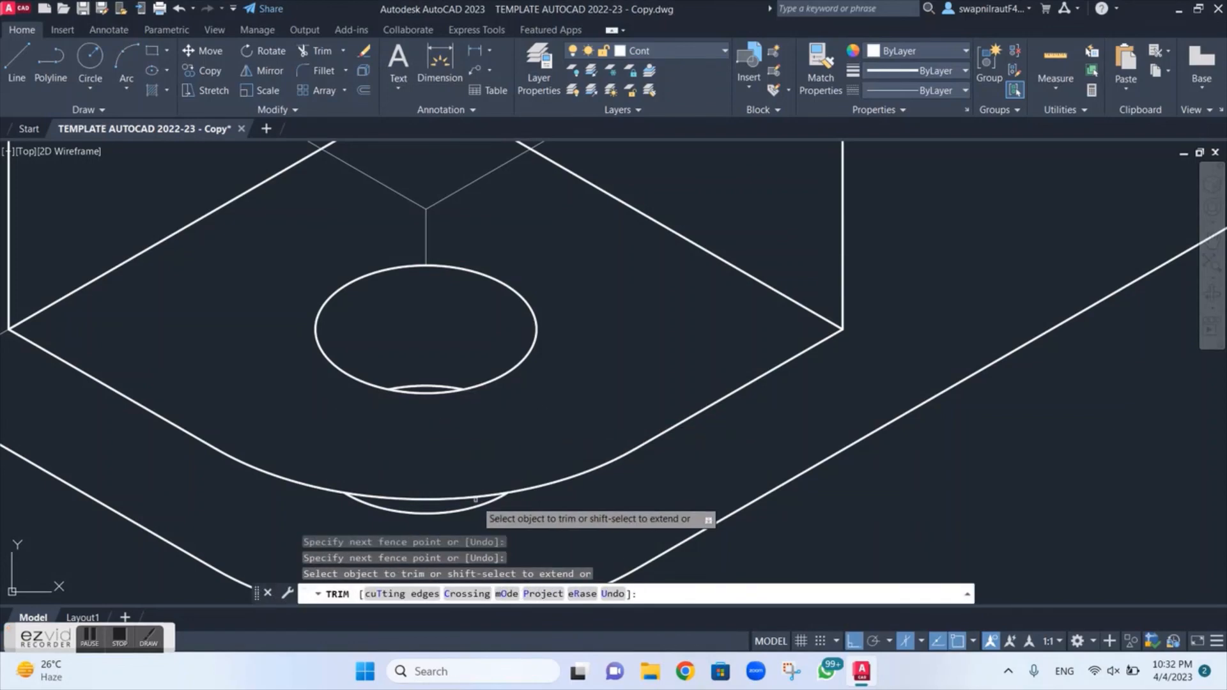
left_click_drag(475, 542, 460, 501)
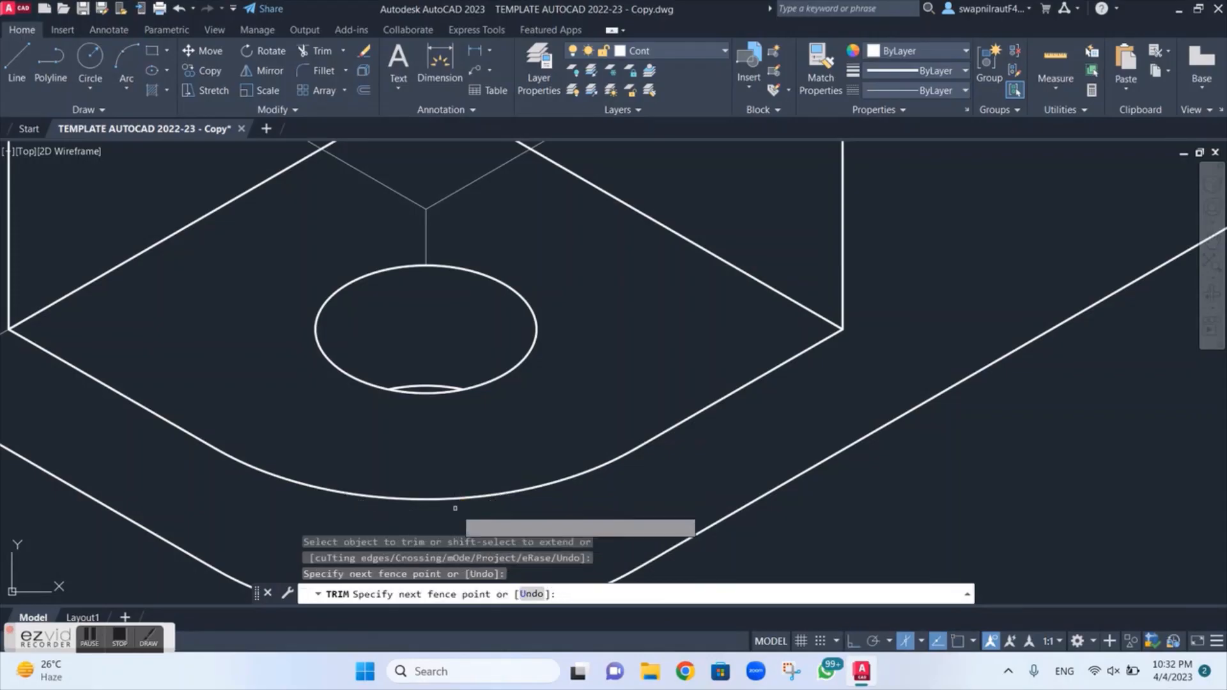
scroll(496, 455, "down", 5)
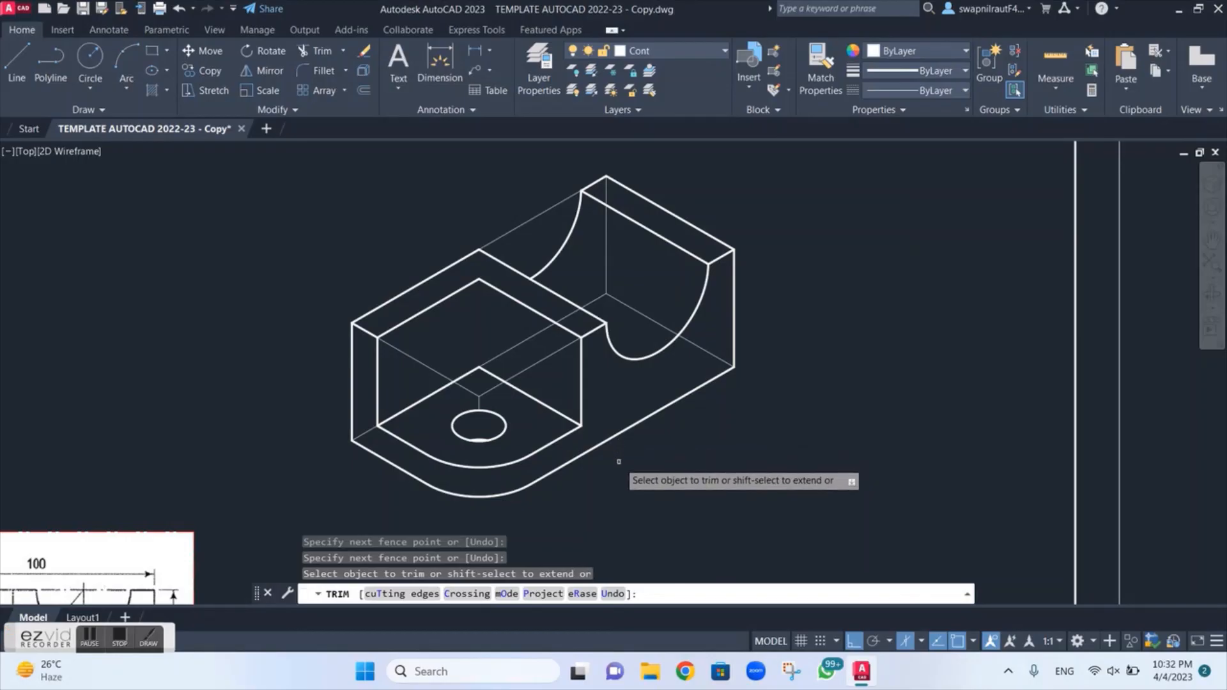
key("Escape")
Draw the 30 mm vertical inner edge of the corner cut-out, from its top inner corner down to the floor corner
type("l")
key("Return")
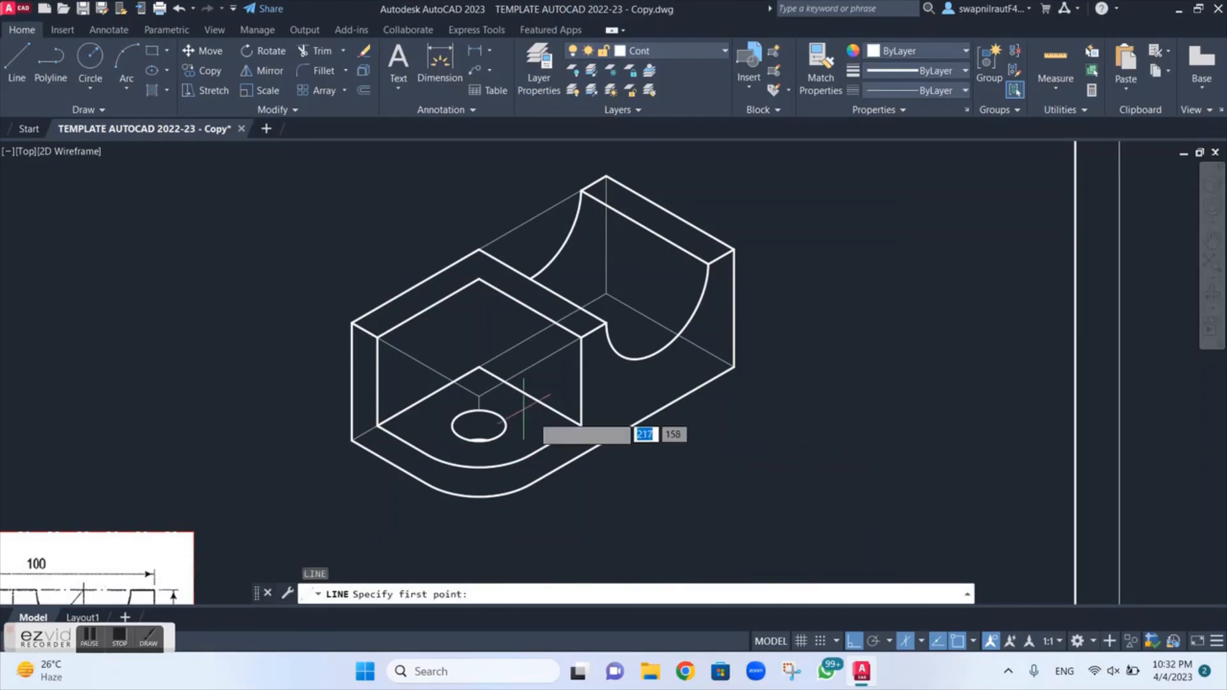
left_click(479, 279)
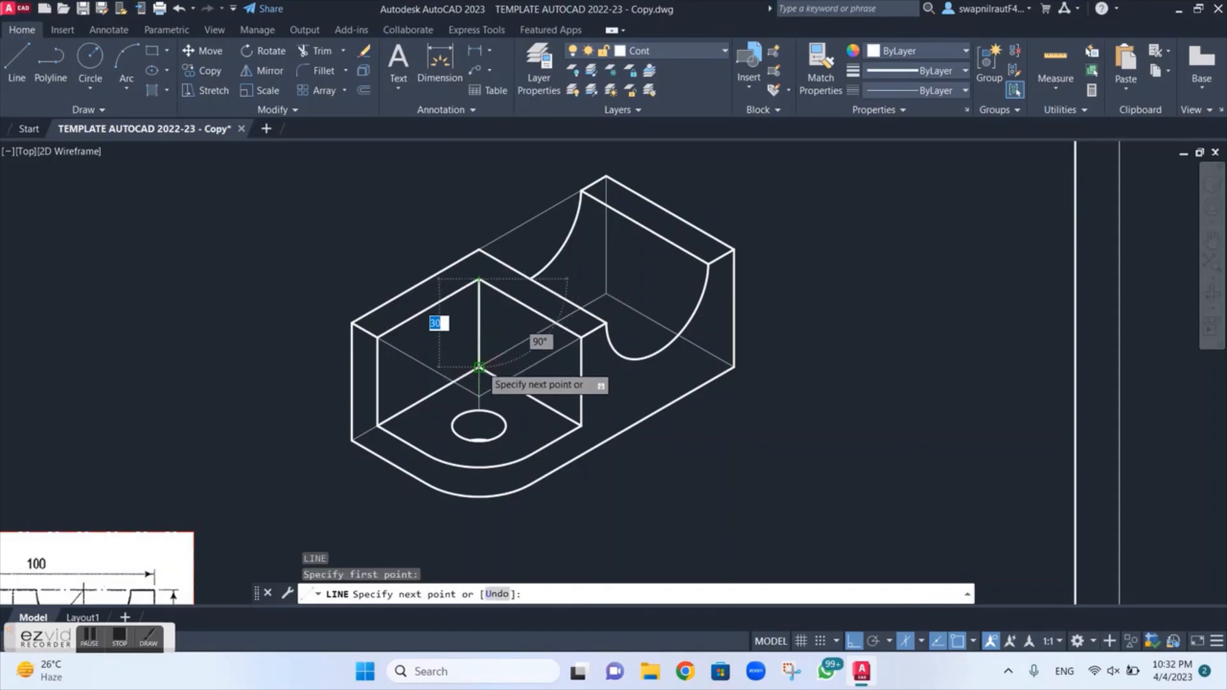
left_click(478, 366)
key("Escape")
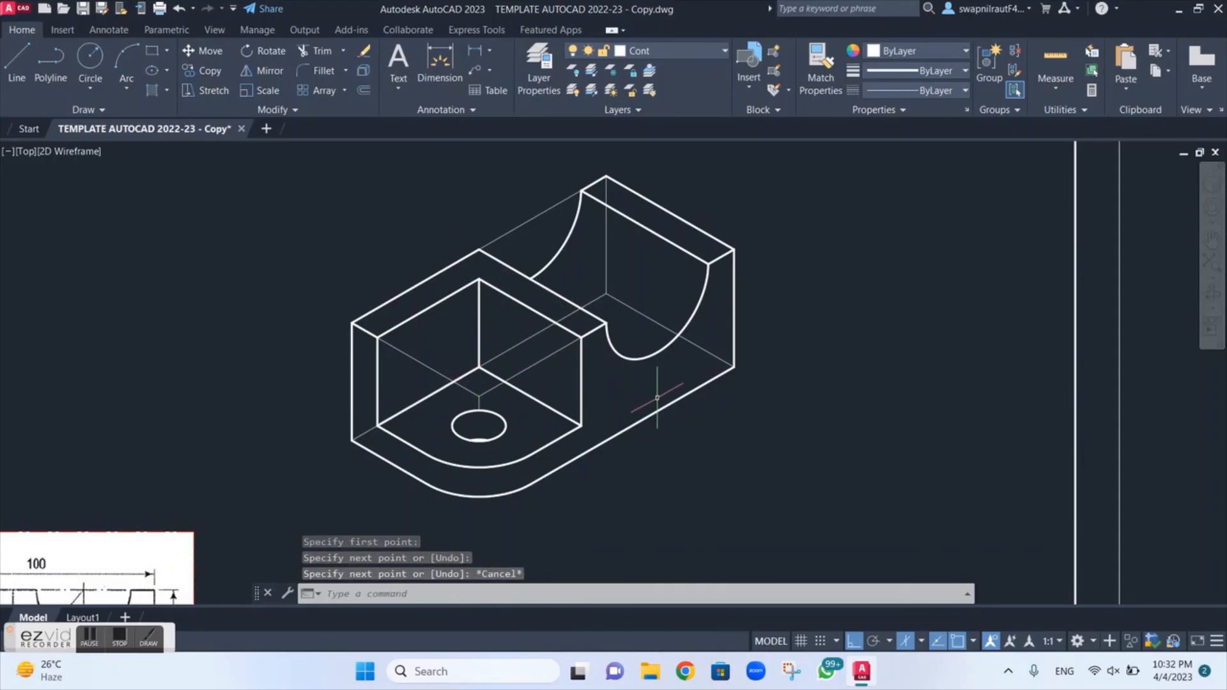
Erase the remaining thin construction lines of the bounding box and base, leaving only the part's visible edges
scroll(649, 430, "down", 2)
scroll(607, 441, "up", 2)
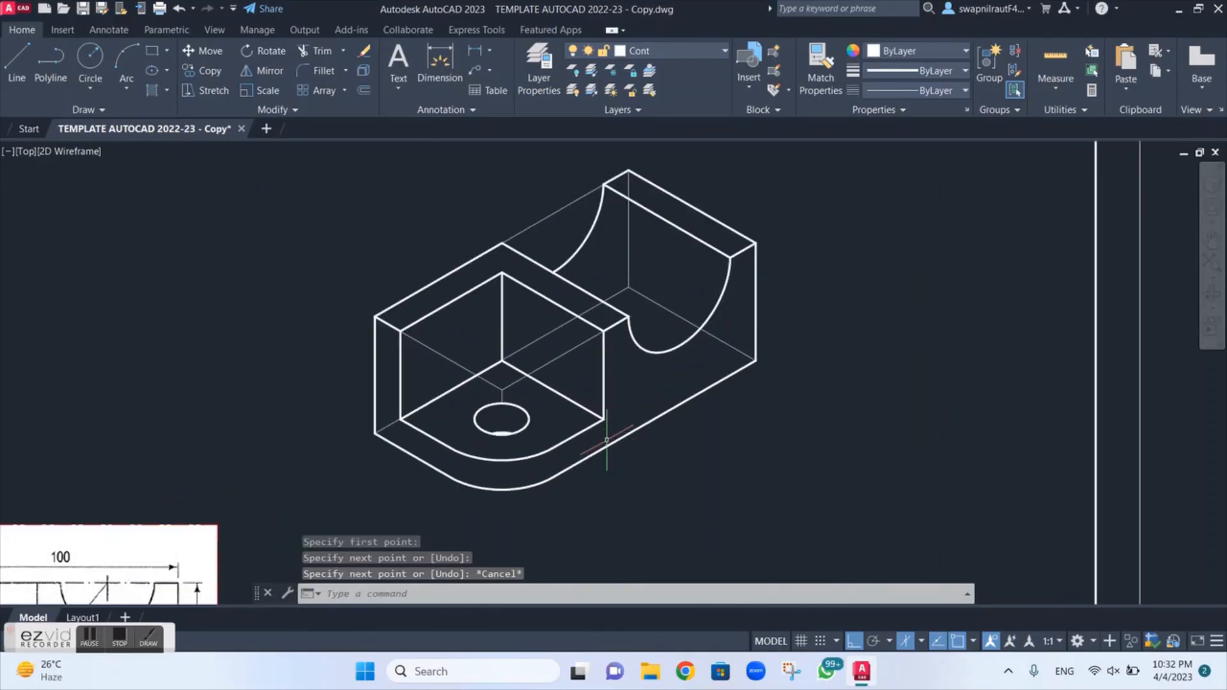
scroll(606, 441, "up", 2)
scroll(607, 441, "down", 2)
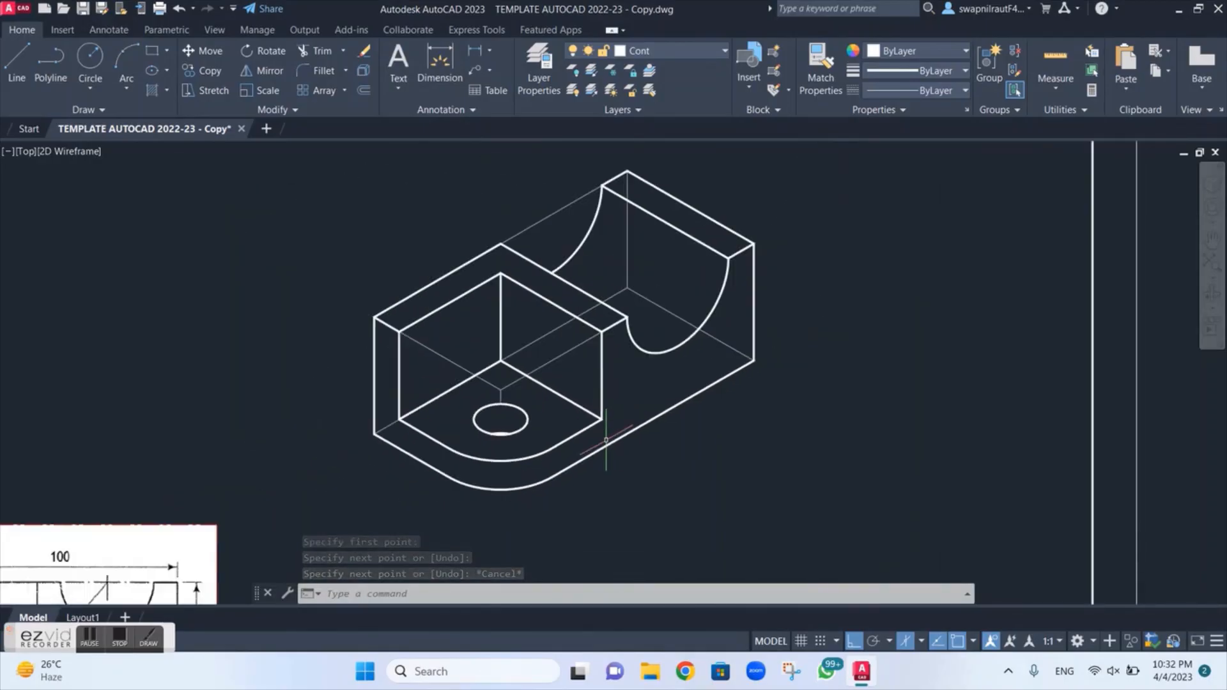
left_click(462, 365)
key("Delete")
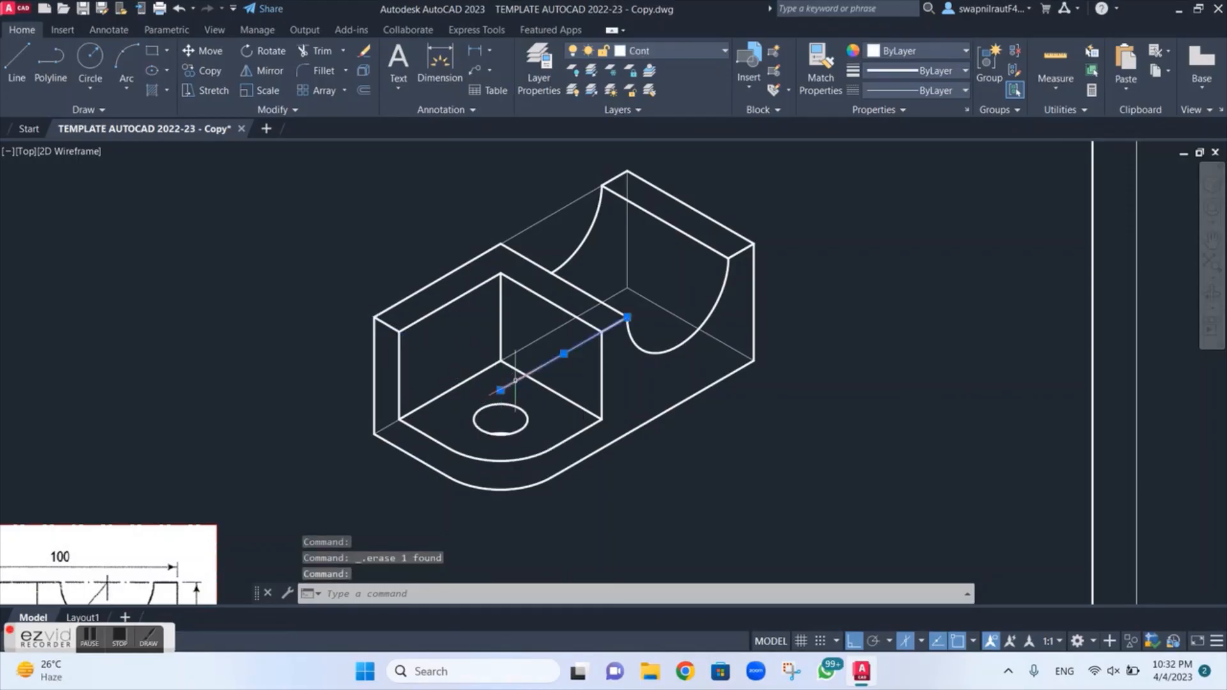
left_click(554, 218)
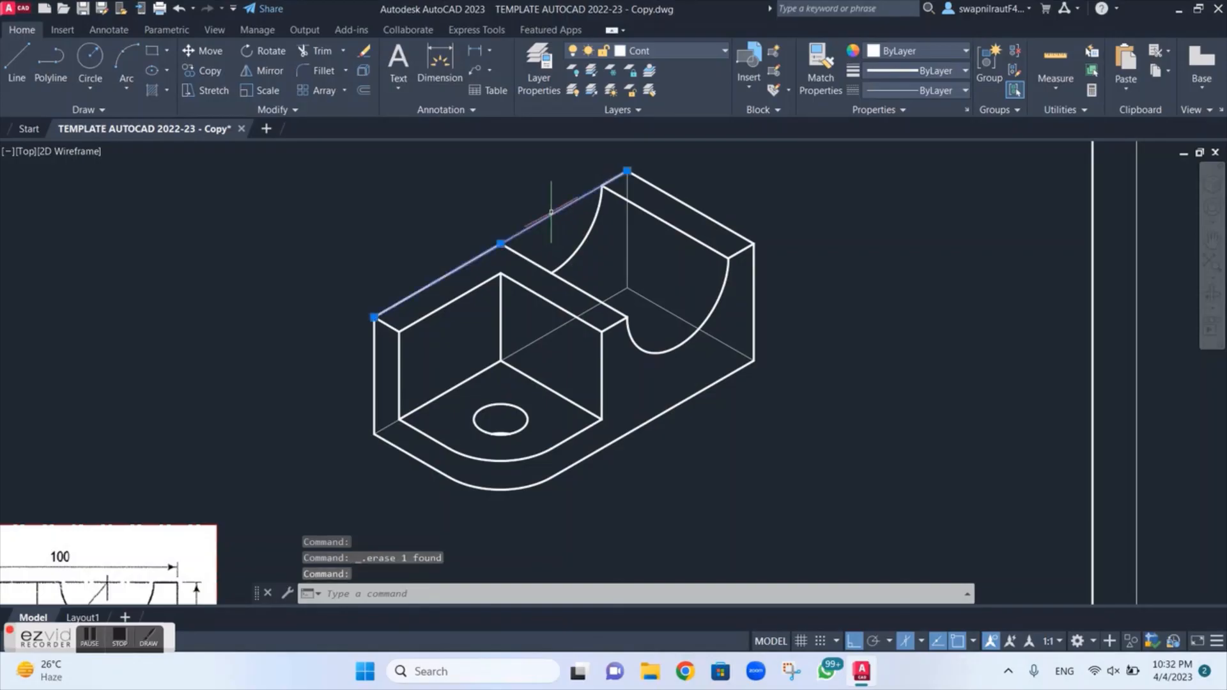
key("Escape")
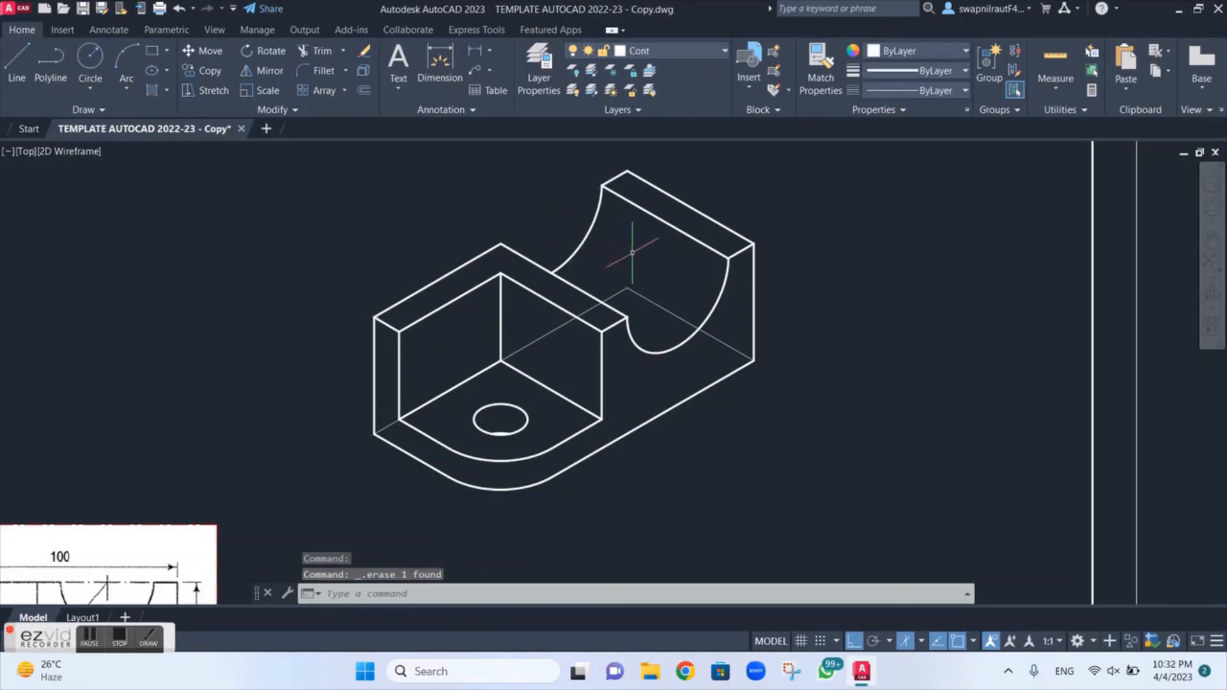
left_click(663, 308)
key("Delete")
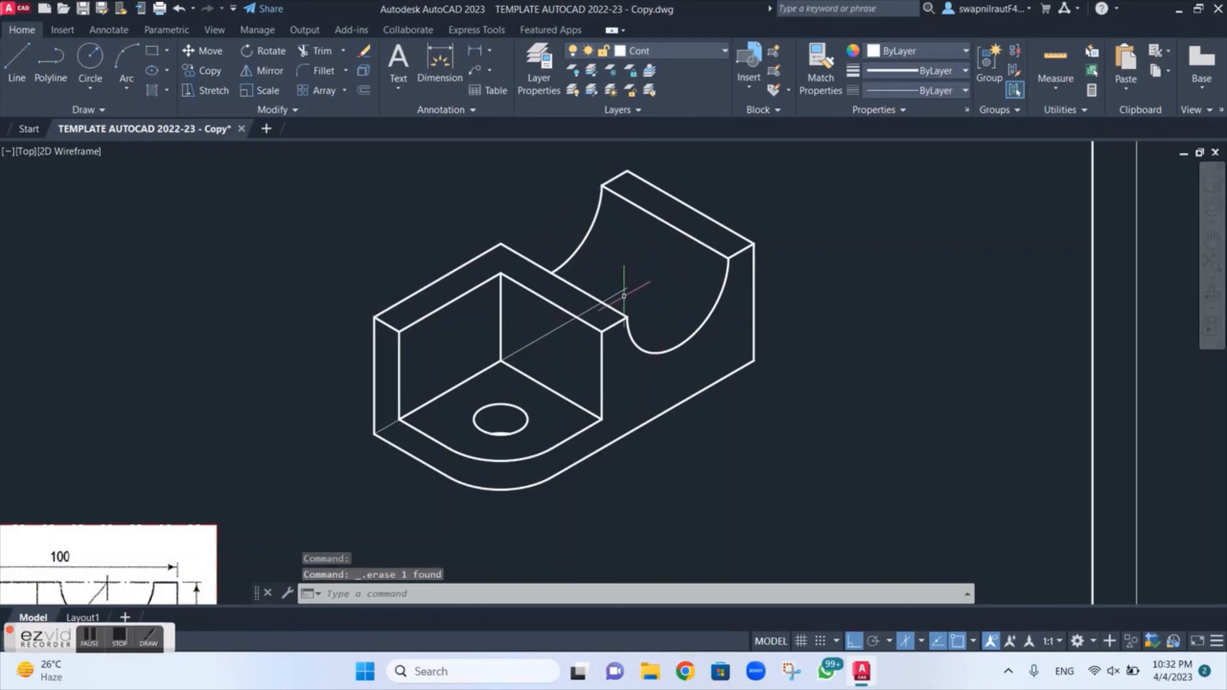
scroll(811, 375, "down", 2)
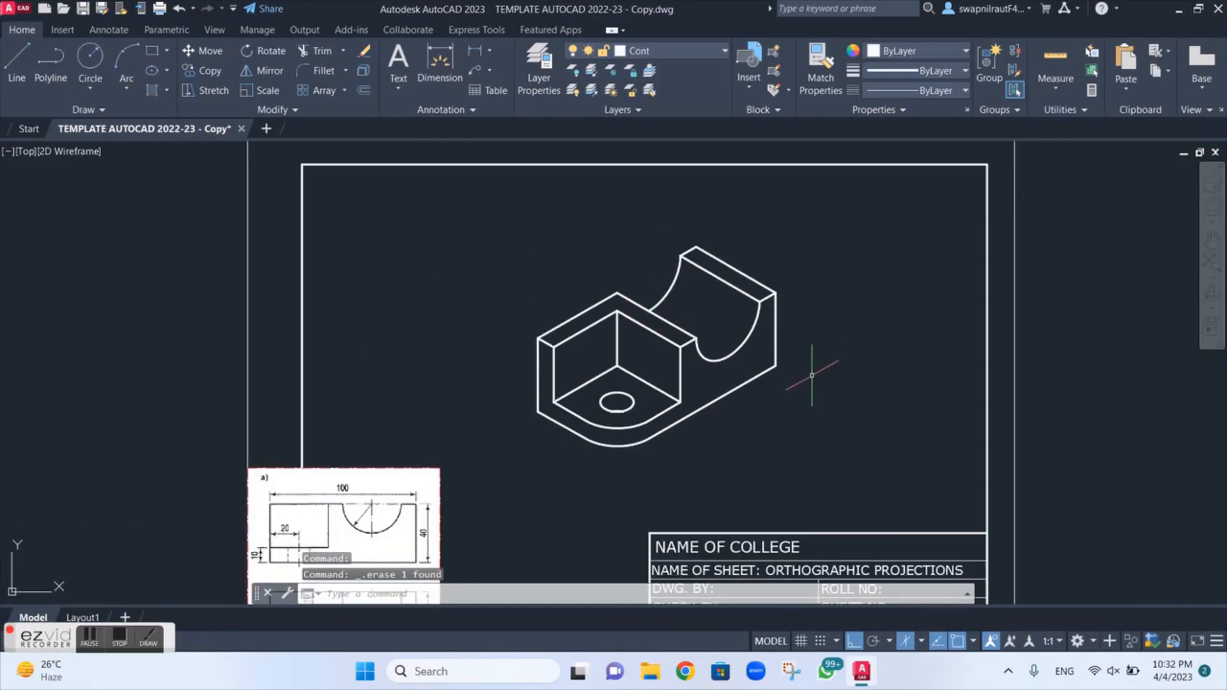
scroll(811, 375, "down", 1)
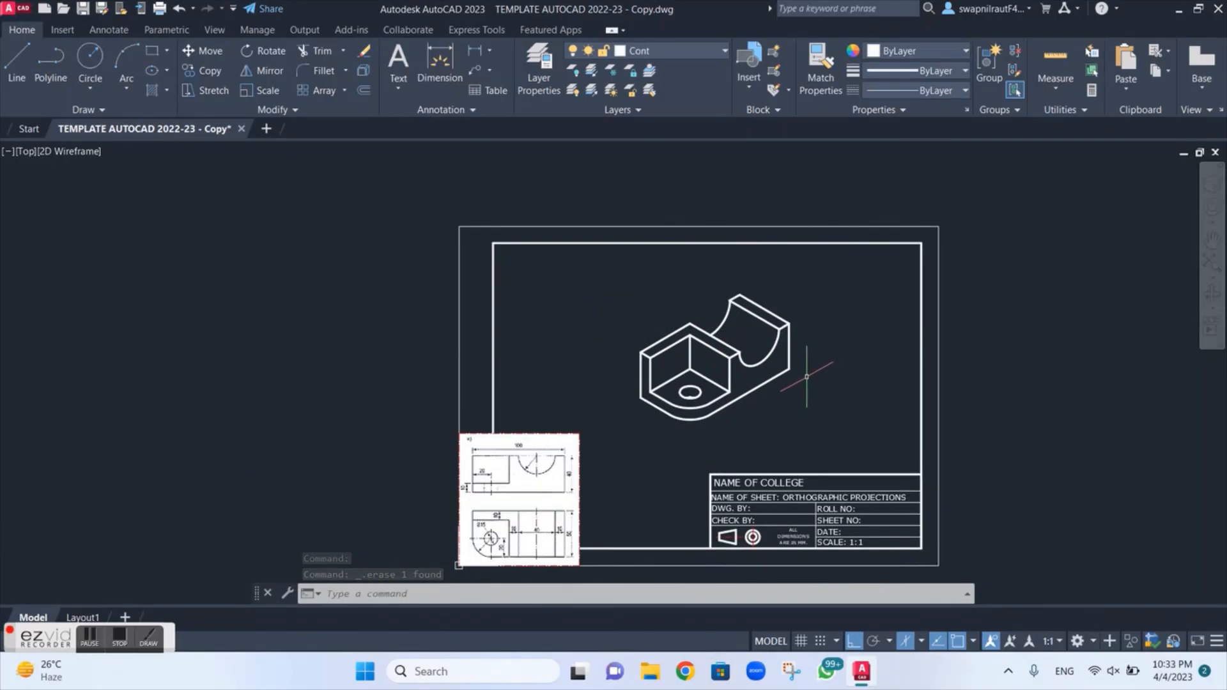
scroll(802, 378, "up", 1)
scroll(802, 379, "up", 2)
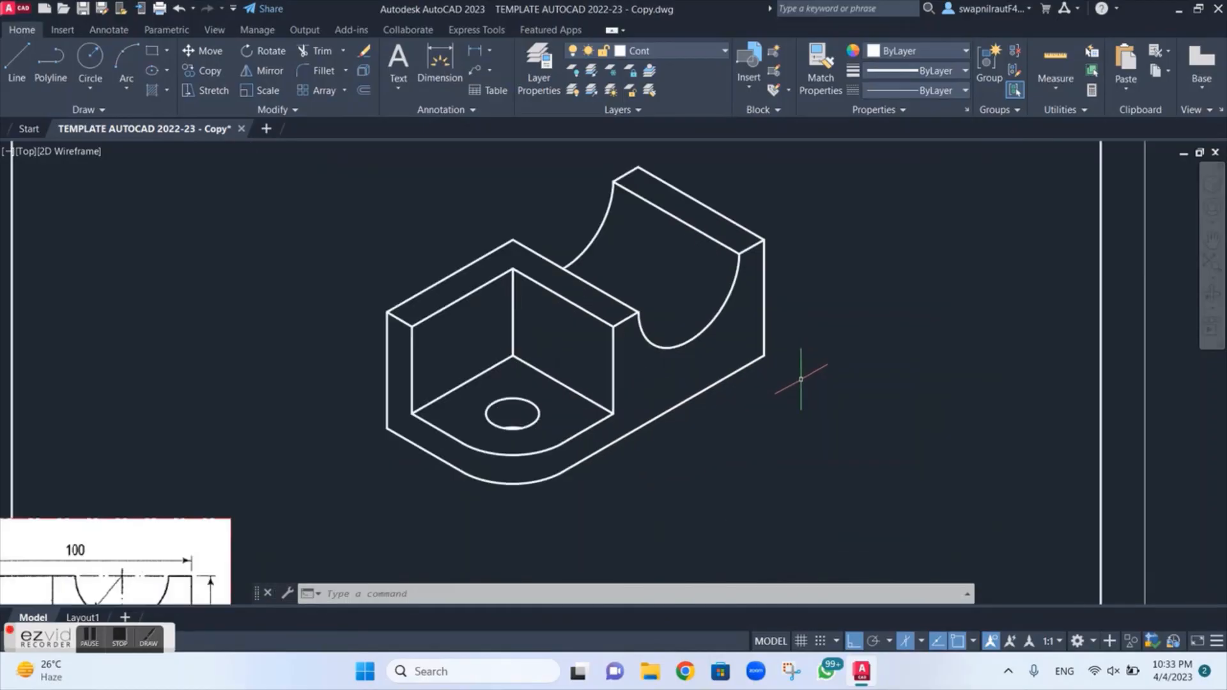
scroll(801, 379, "down", 1)
scroll(709, 411, "down", 2)
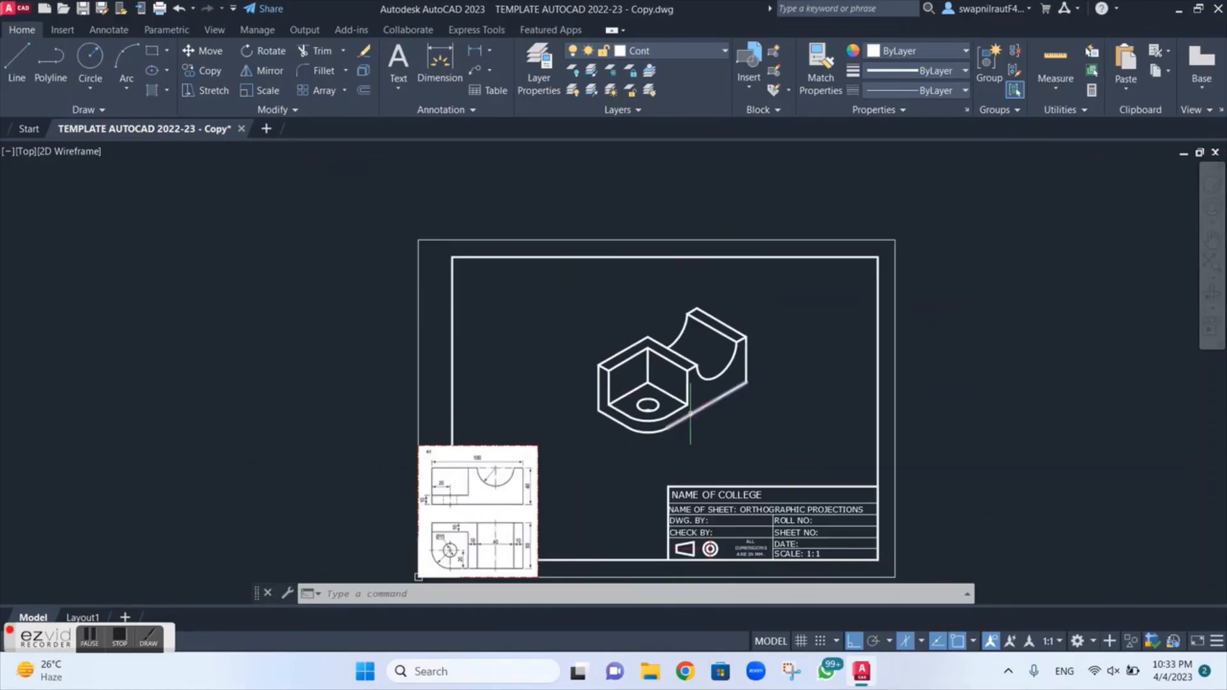
scroll(689, 412, "up", 2)
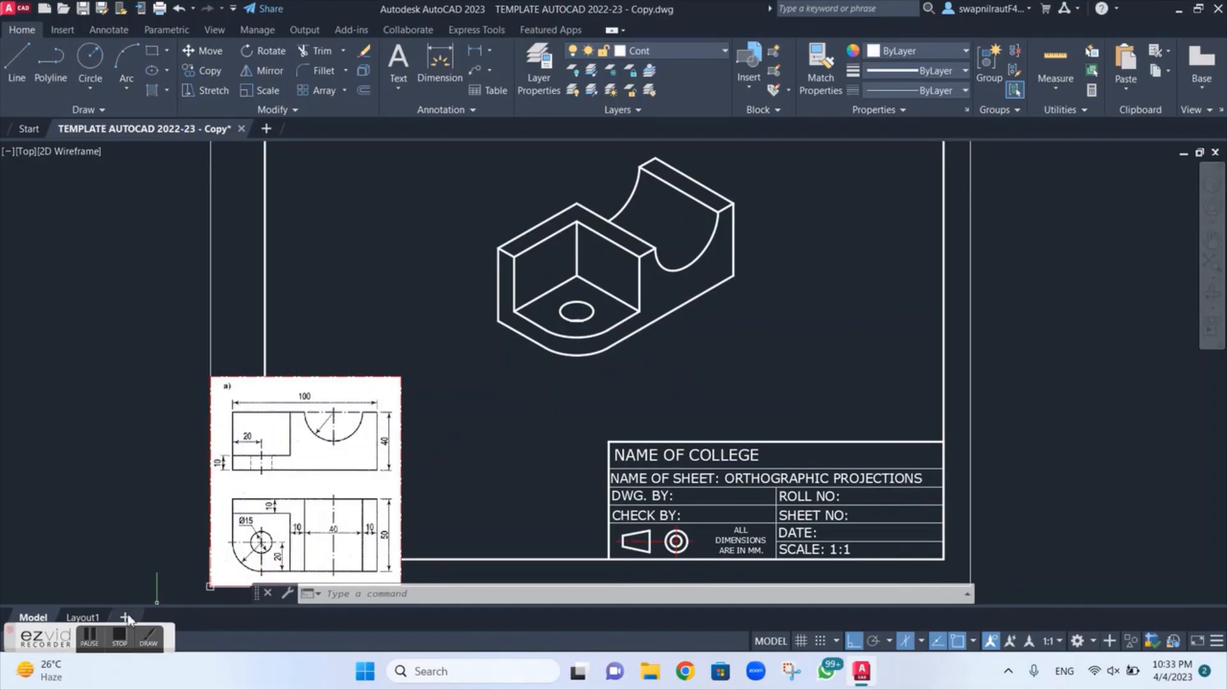
left_click(121, 637)
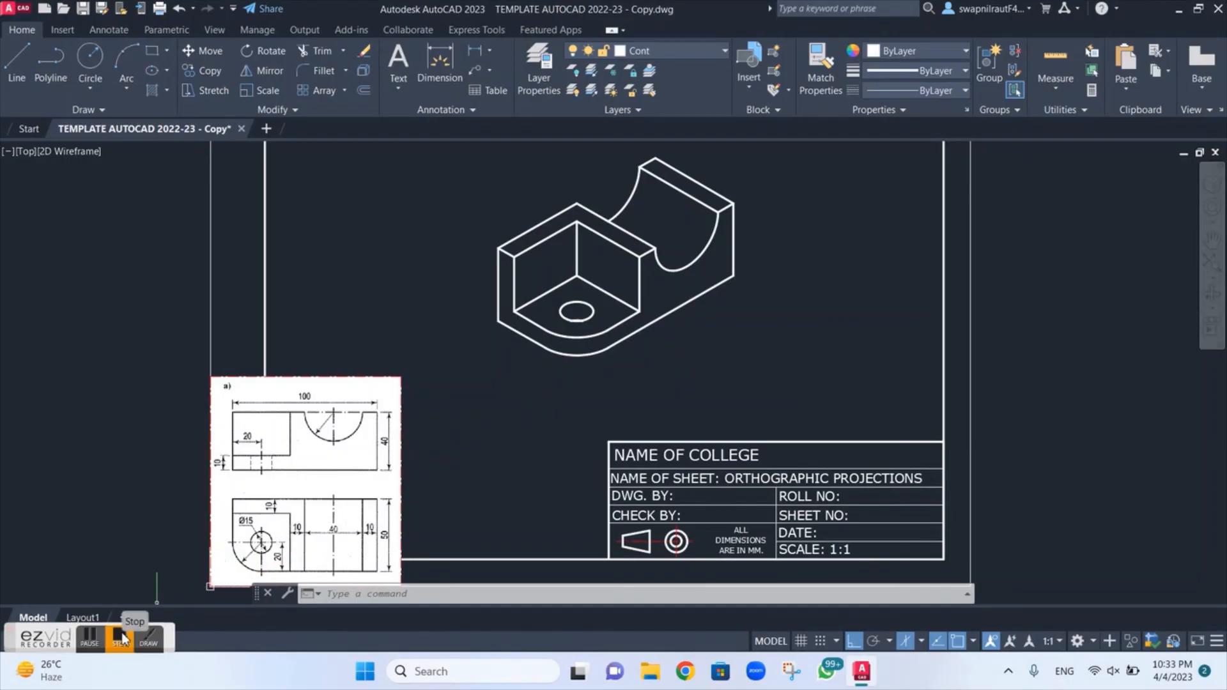